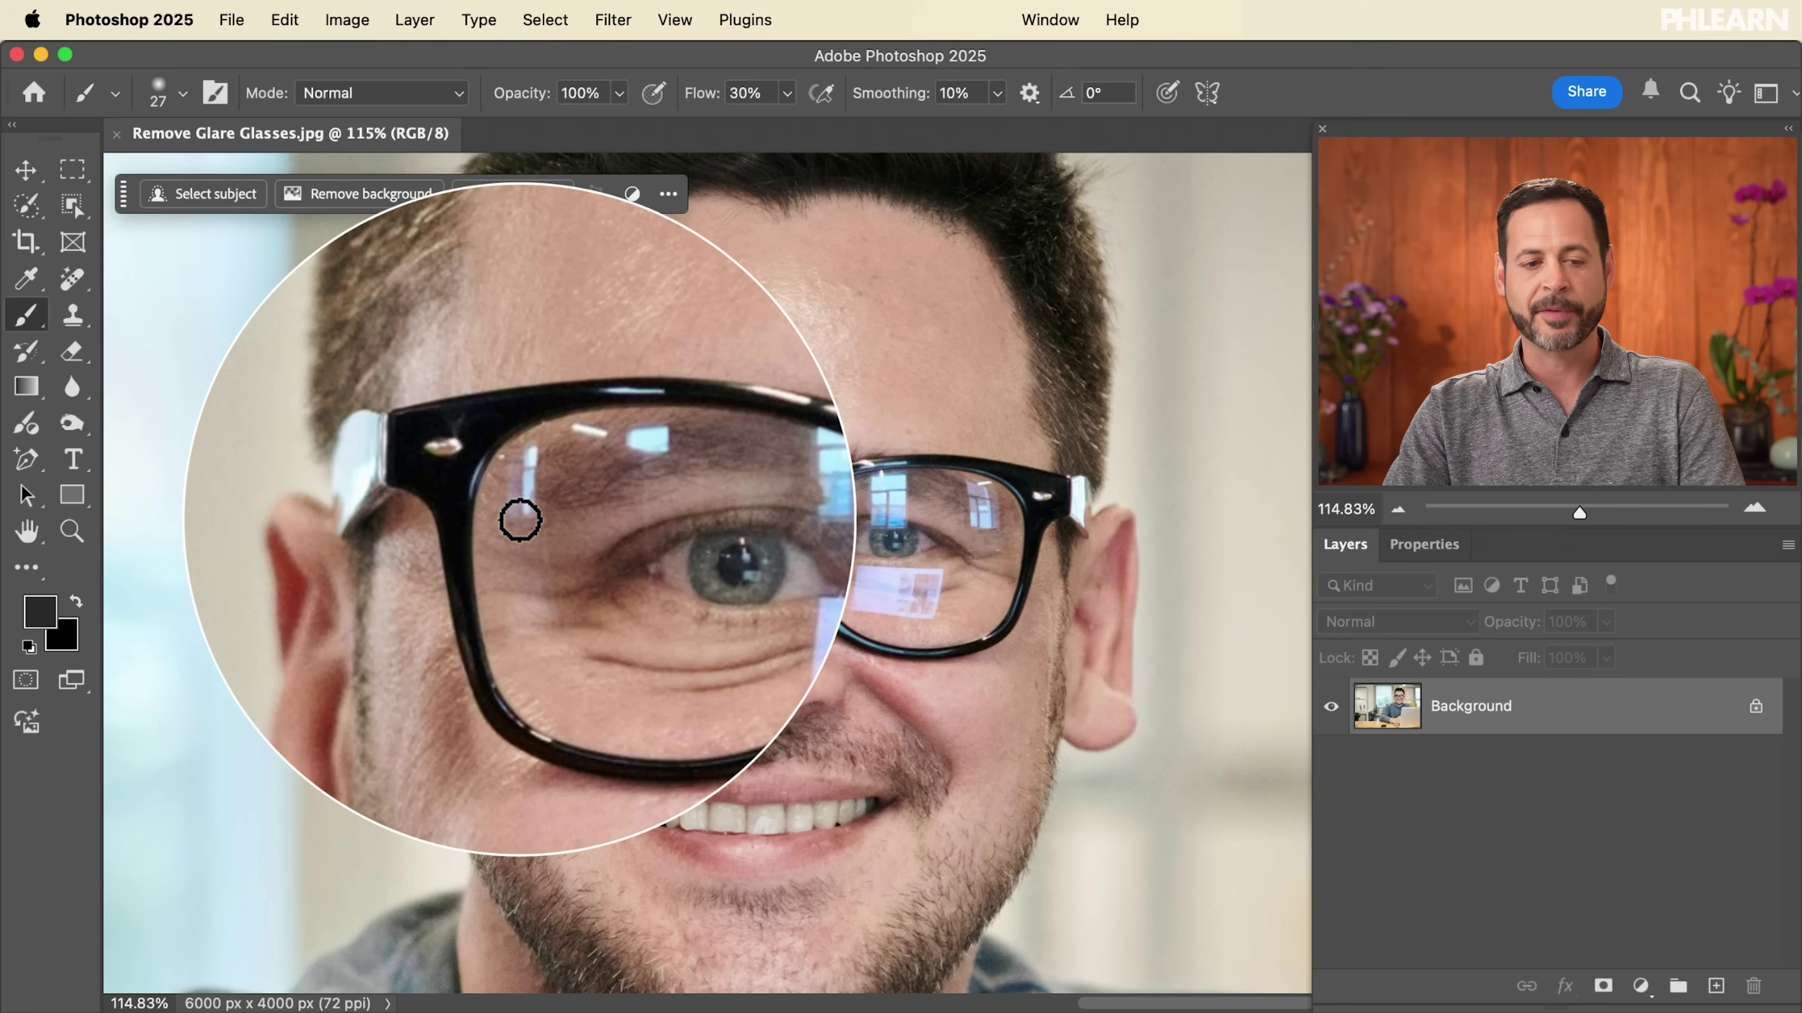
- Paint a selection over the small glare spots and window reflection along the outer upper edge of the left lens with the Selection Brush
{"action": "left_click", "coordinate": [32, 211]}
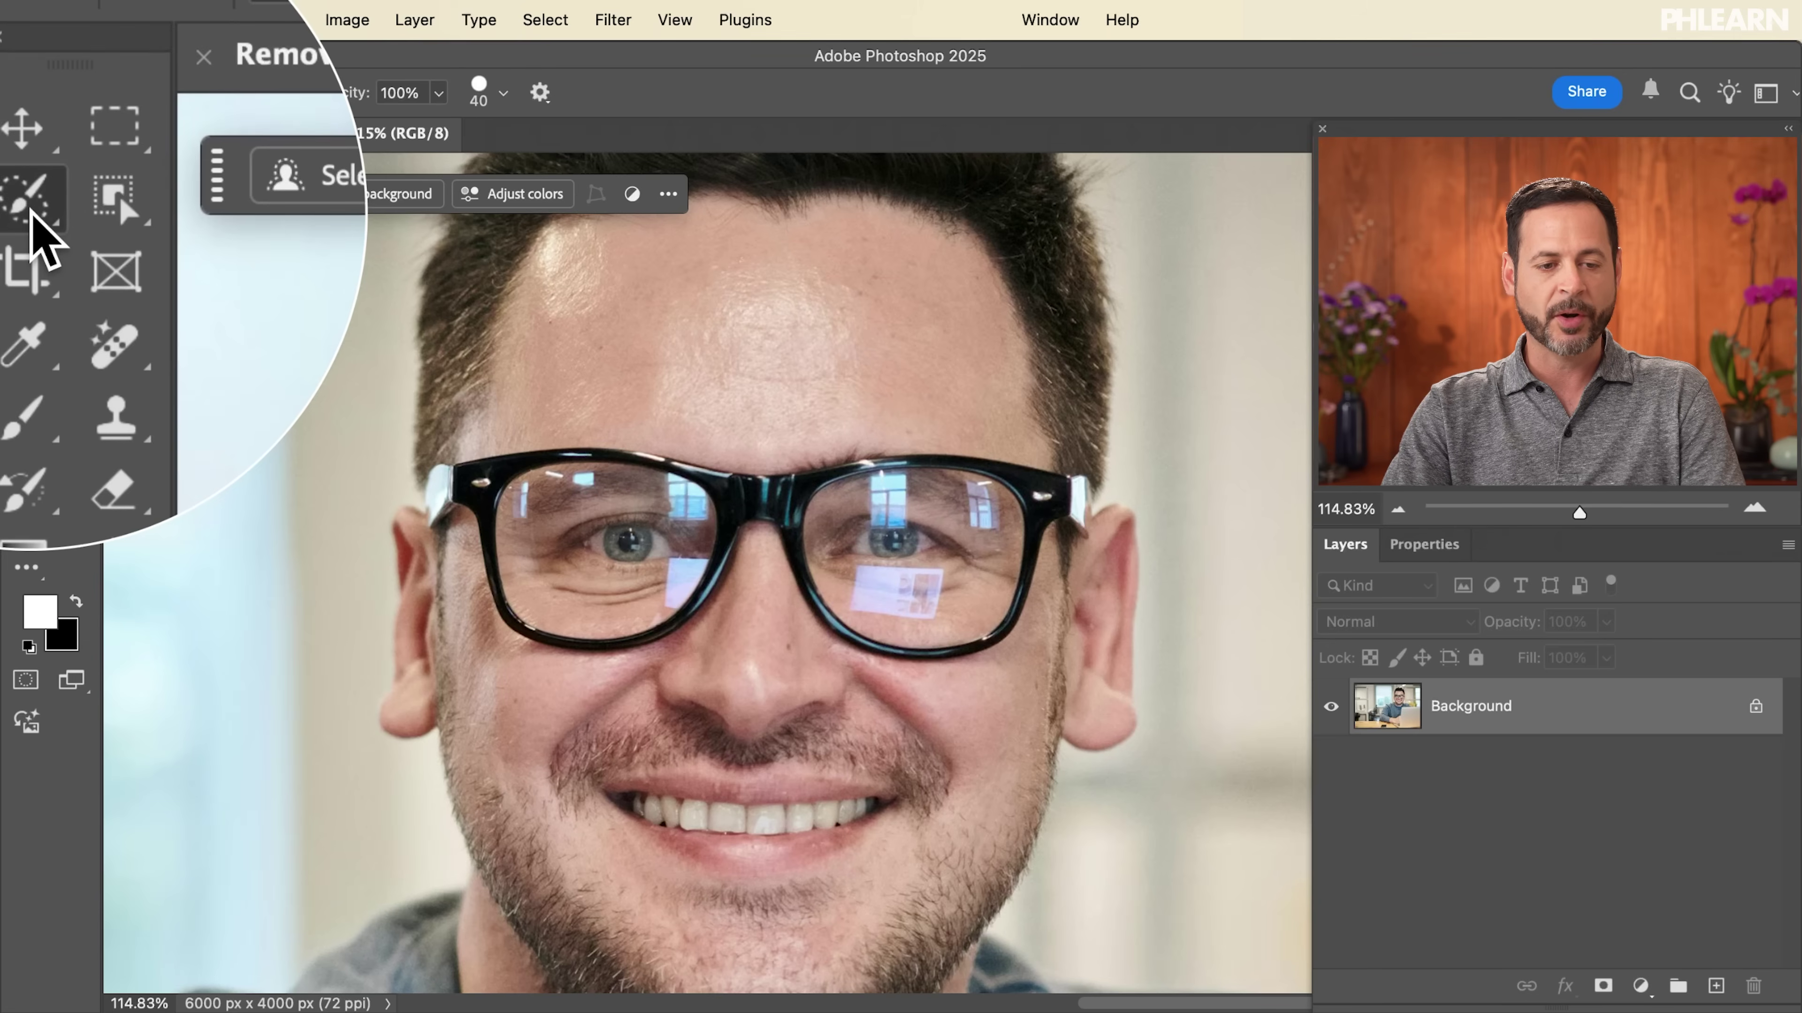
{"action": "right_click", "coordinate": [31, 210]}
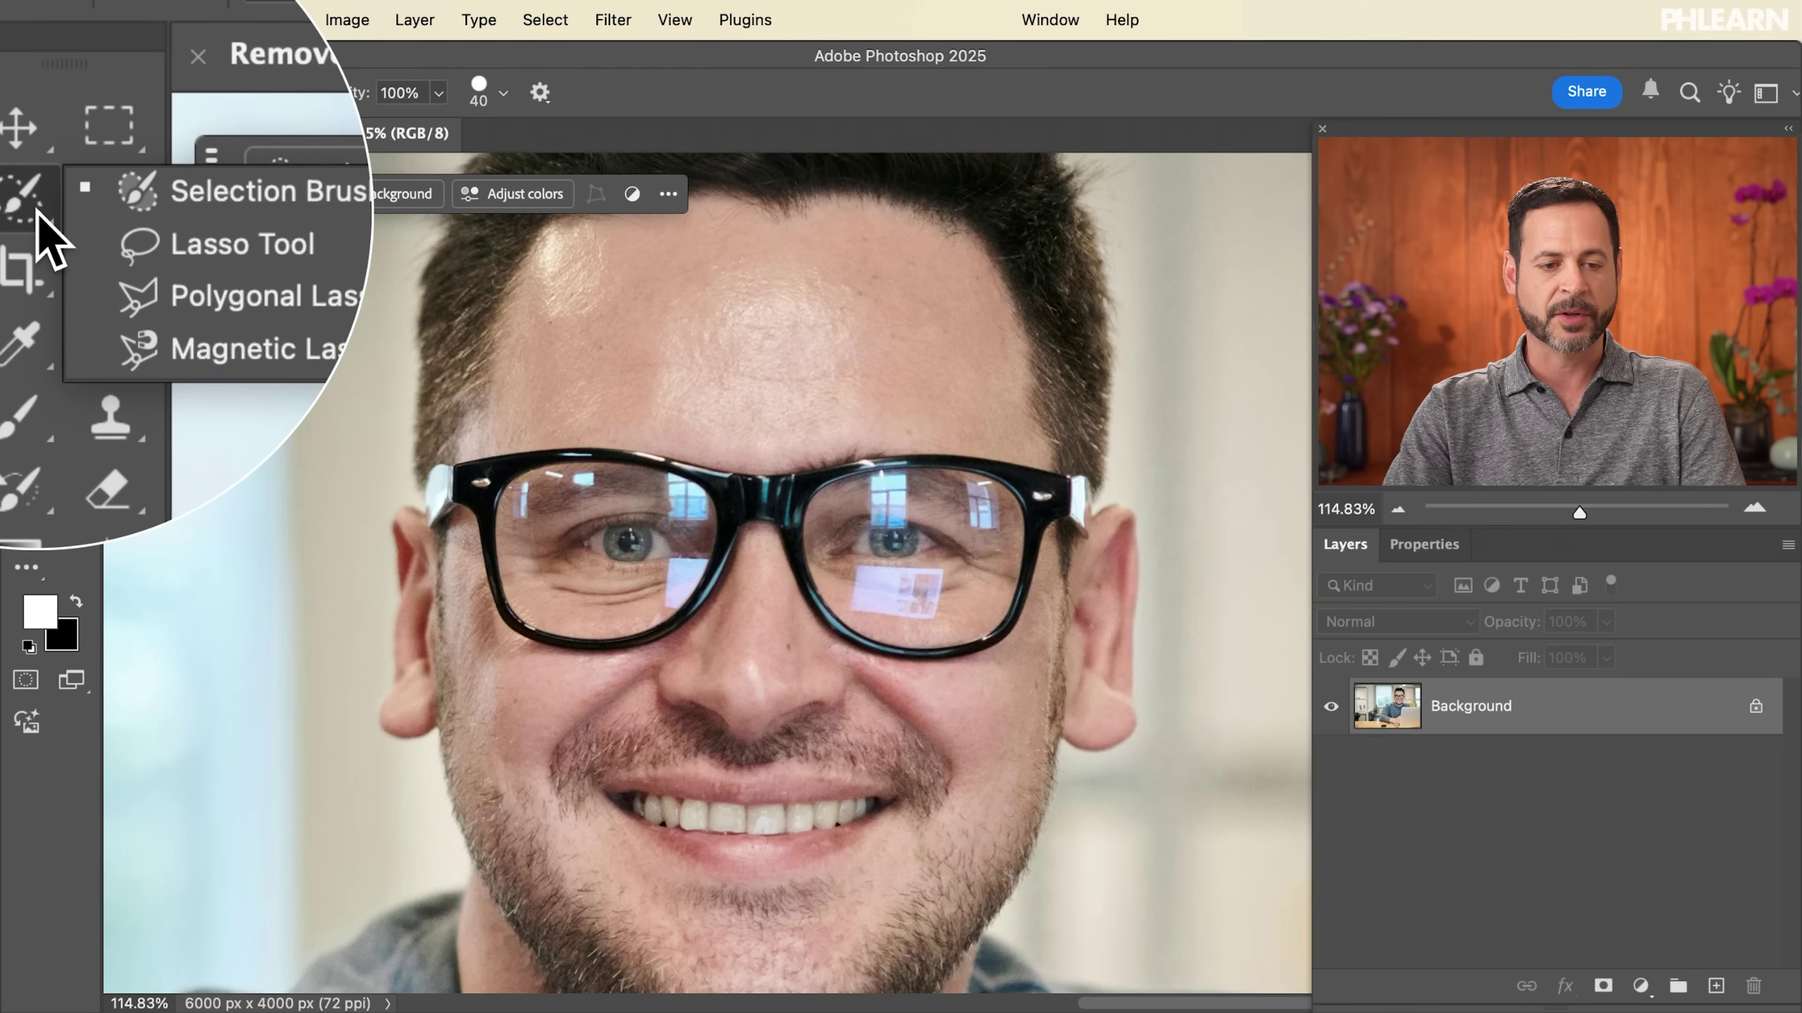
{"action": "left_click", "coordinate": [116, 203]}
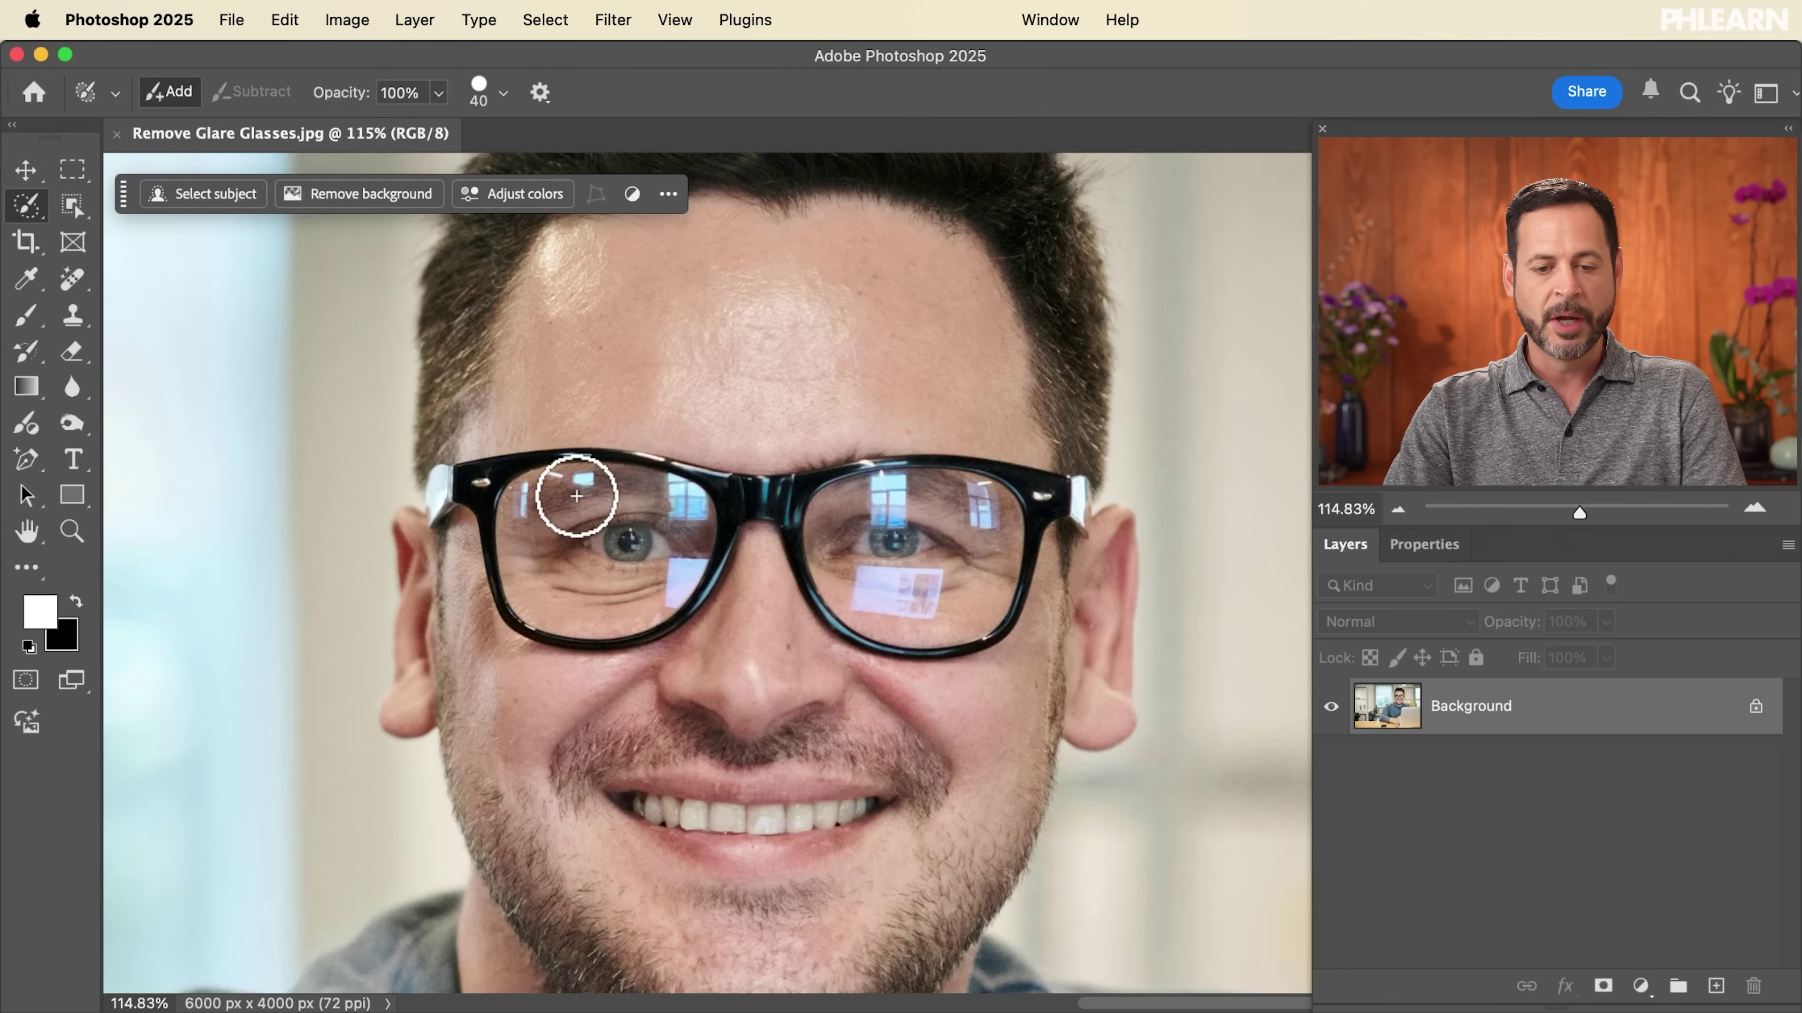
{"action": "scroll", "coordinate": [576, 495], "scroll_direction": "up", "scroll_amount": 6}
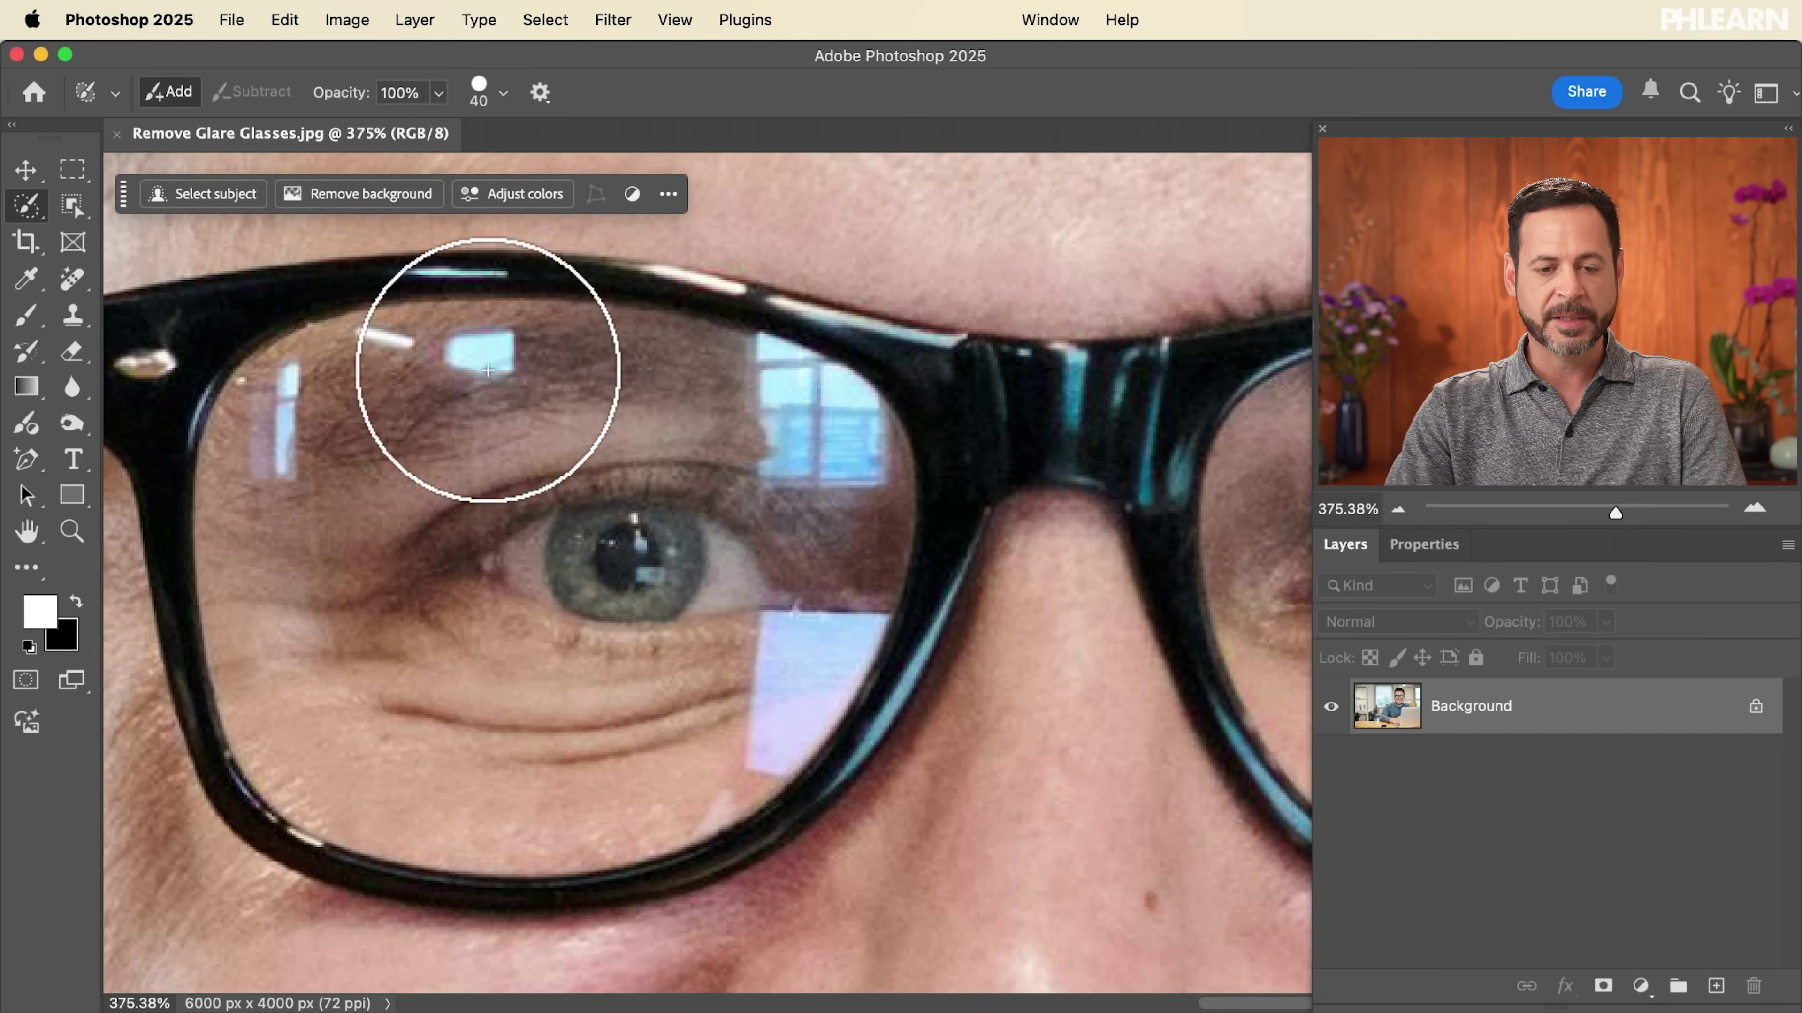
{"action": "left_click_drag", "start_coordinate": [488, 370], "coordinate": [469, 359]}
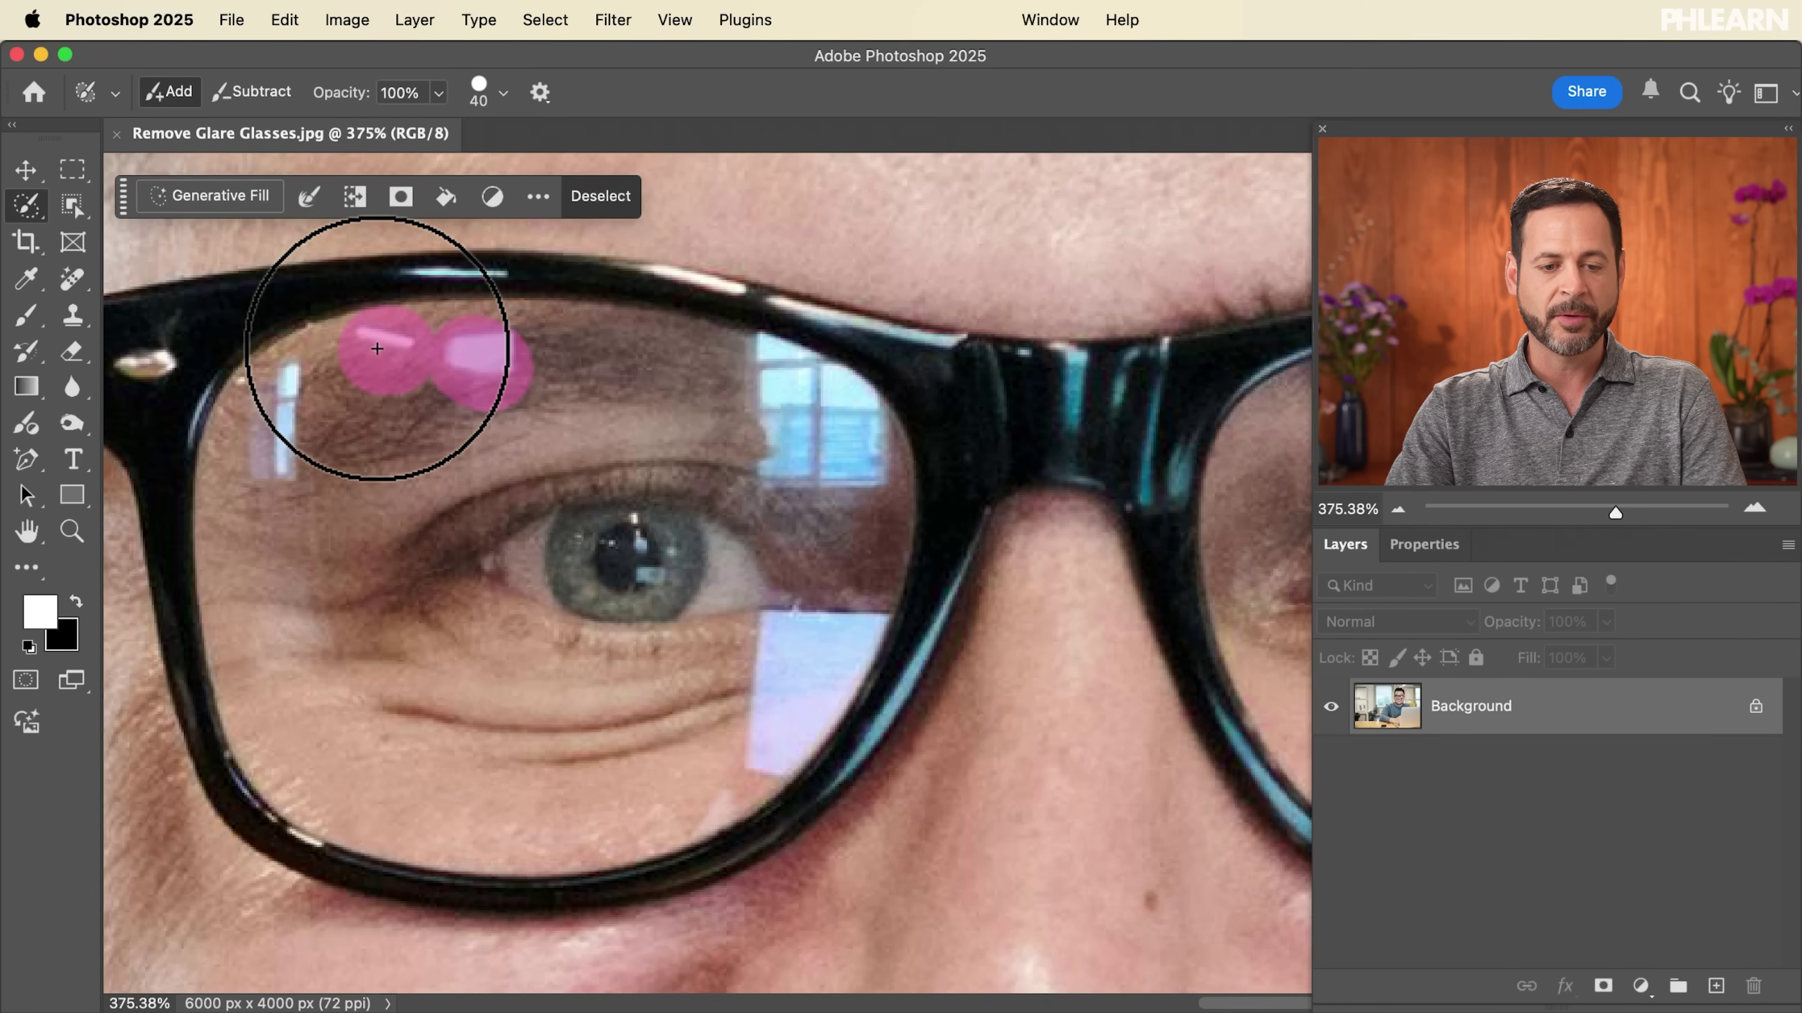
{"action": "mouse_move", "coordinate": [281, 409]}
{"action": "left_mouse_down"}
{"action": "mouse_move", "coordinate": [304, 418]}
{"action": "mouse_move", "coordinate": [268, 451]}
{"action": "left_mouse_up"}
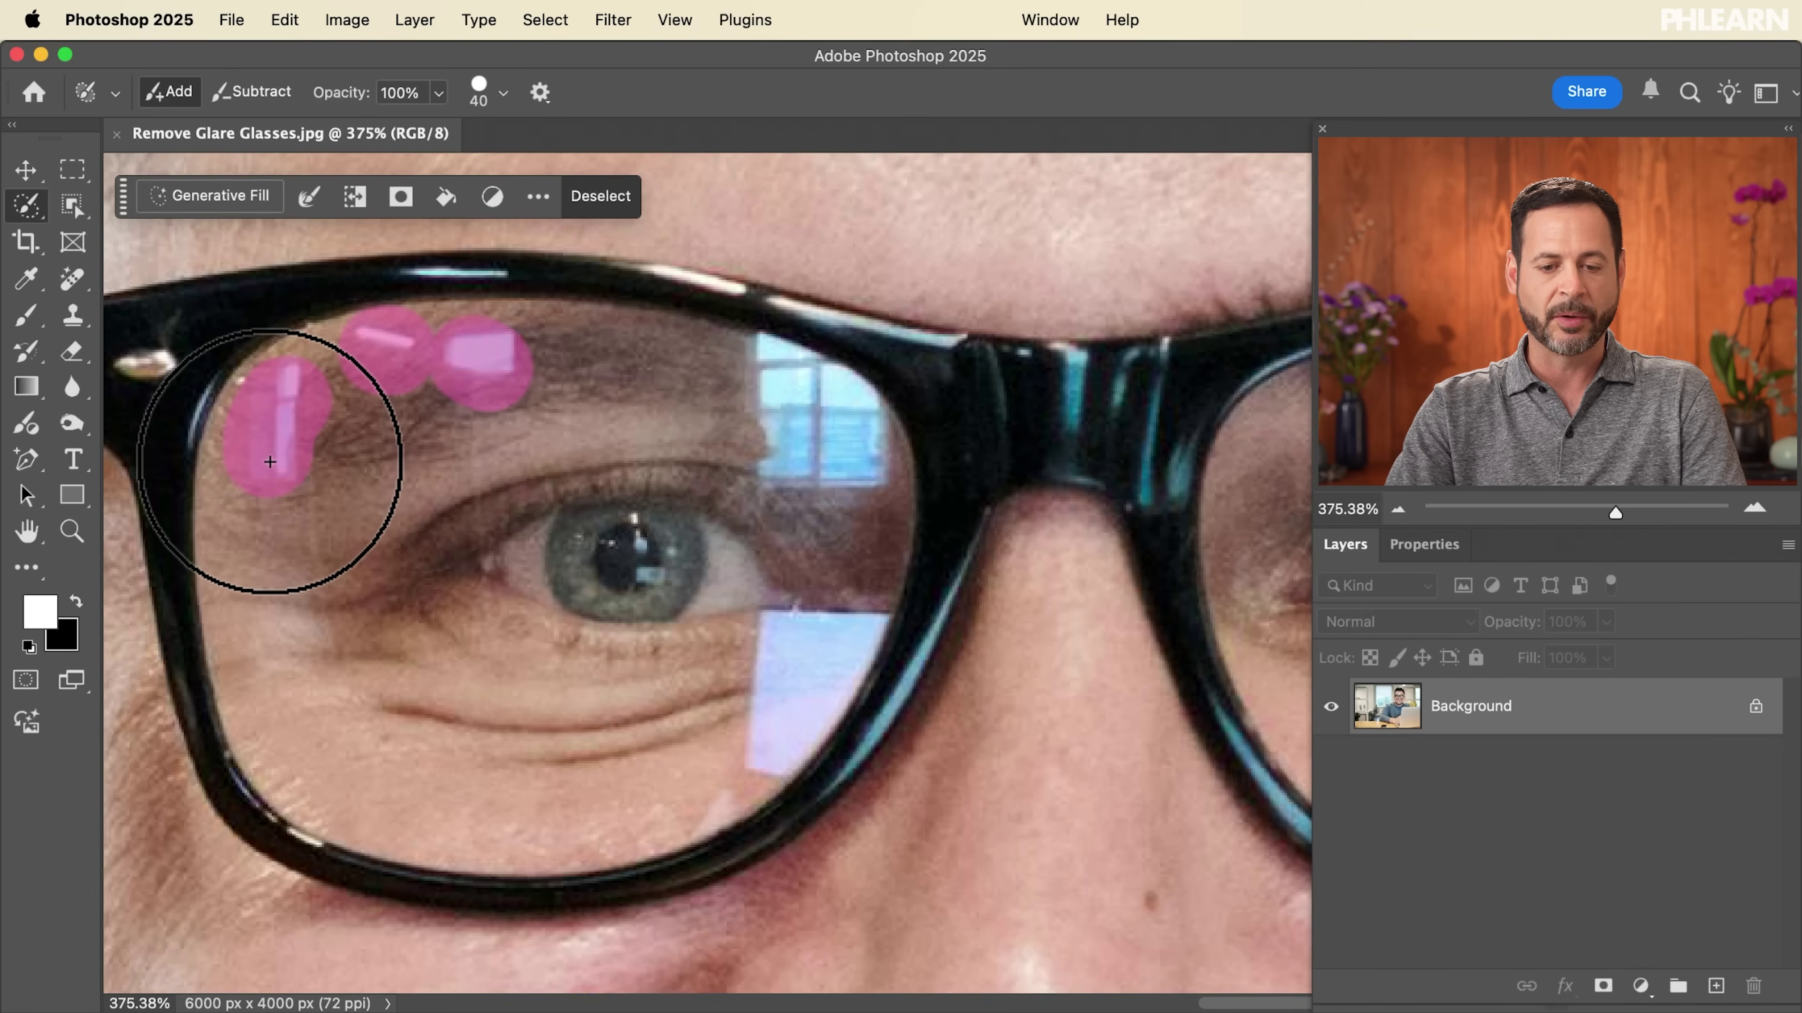
- Add the window reflection at the outer upper corner of the right lens to the painted selection
{"action": "scroll", "coordinate": [270, 462], "scroll_direction": "down", "scroll_amount": 2}
{"action": "scroll", "coordinate": [269, 462], "scroll_direction": "right", "scroll_amount": 5}
{"action": "scroll", "coordinate": [269, 462], "scroll_direction": "up", "scroll_amount": 2}
{"action": "mouse_move", "coordinate": [1050, 398]}
{"action": "left_mouse_down"}
{"action": "mouse_move", "coordinate": [1135, 410]}
{"action": "mouse_move", "coordinate": [1165, 509]}
{"action": "mouse_move", "coordinate": [1120, 503]}
{"action": "mouse_move", "coordinate": [1098, 452]}
{"action": "left_mouse_up"}
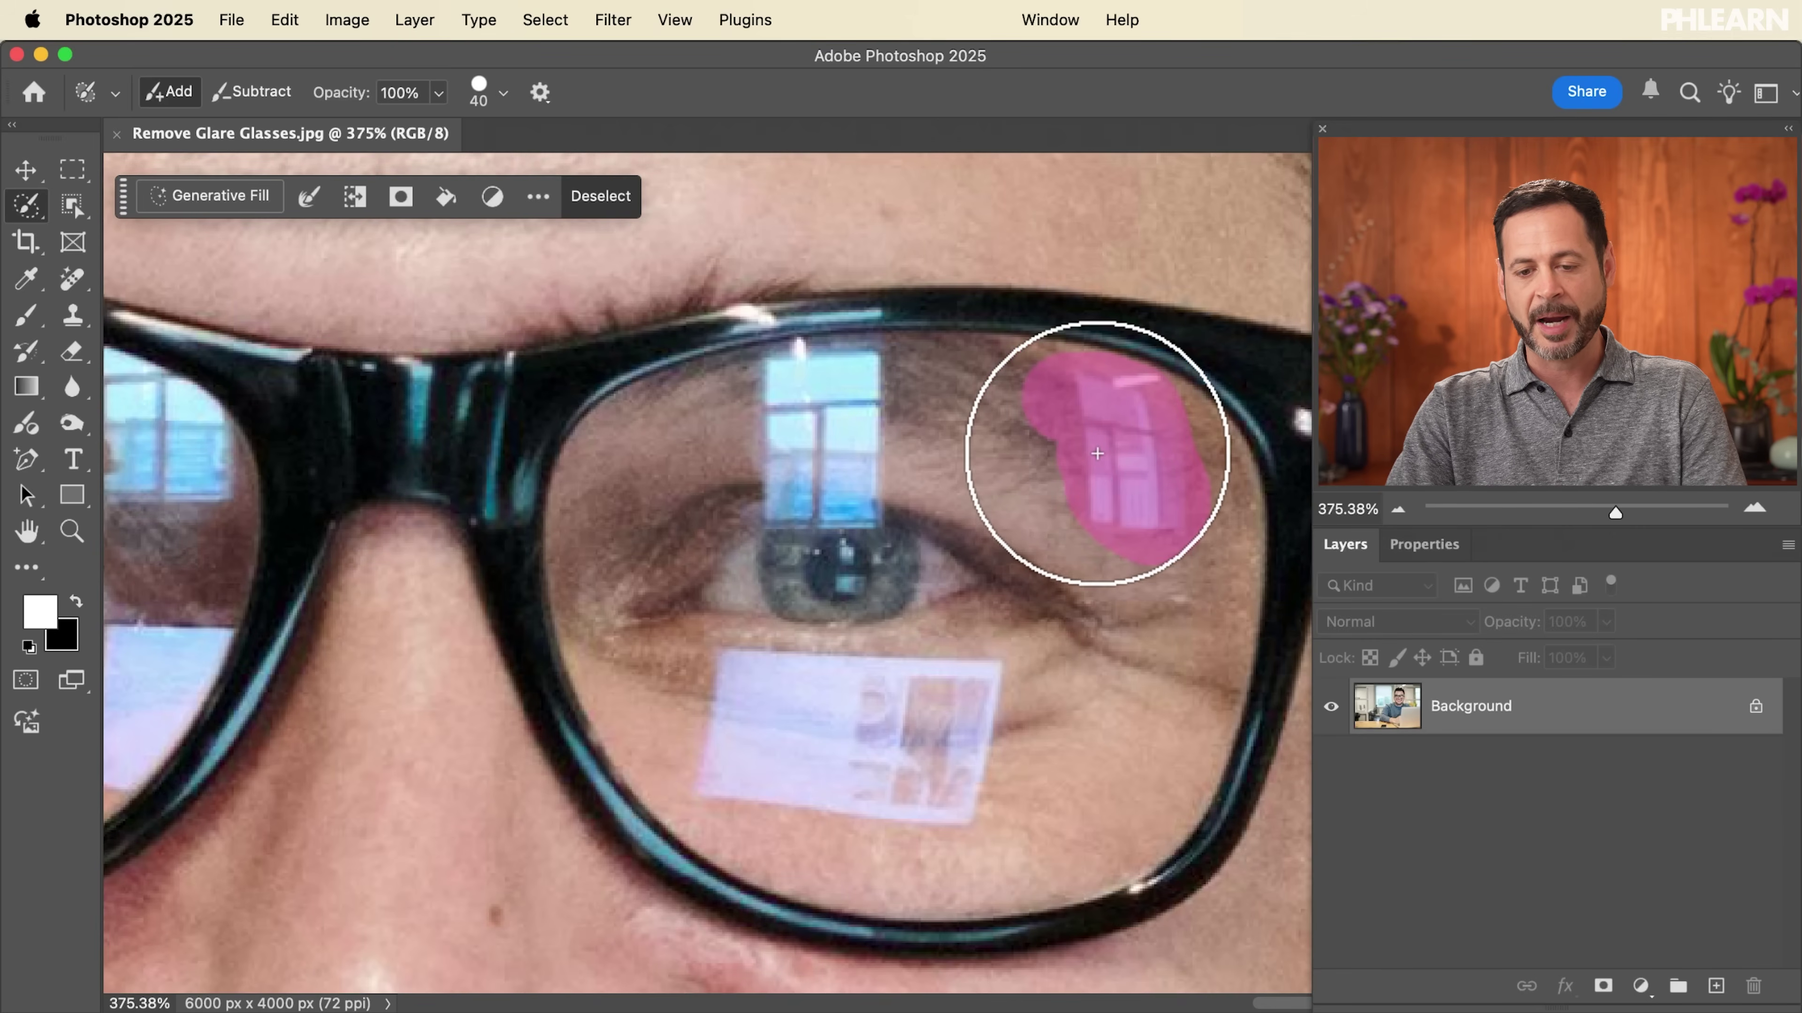
{"action": "scroll", "coordinate": [1097, 453], "scroll_direction": "down", "scroll_amount": 3}
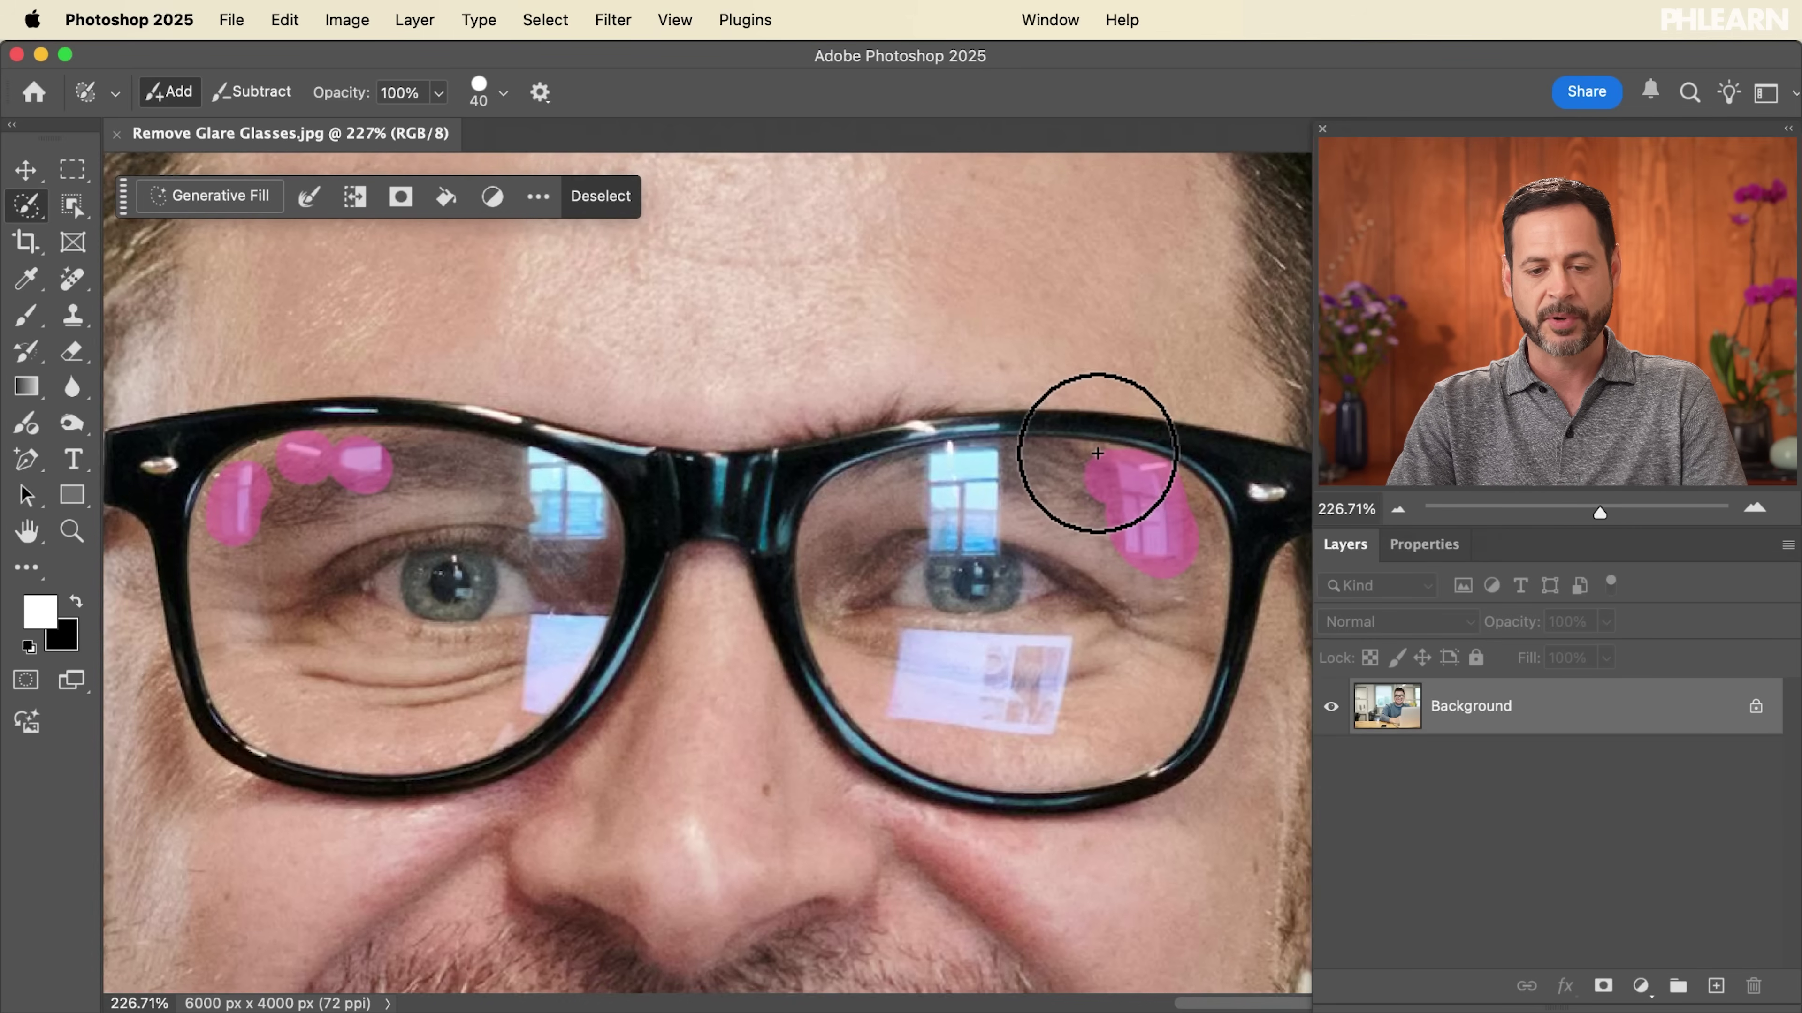
- Run Generative Fill on the selected glare areas with an empty prompt and choose the third variation
{"action": "left_click", "coordinate": [213, 198]}
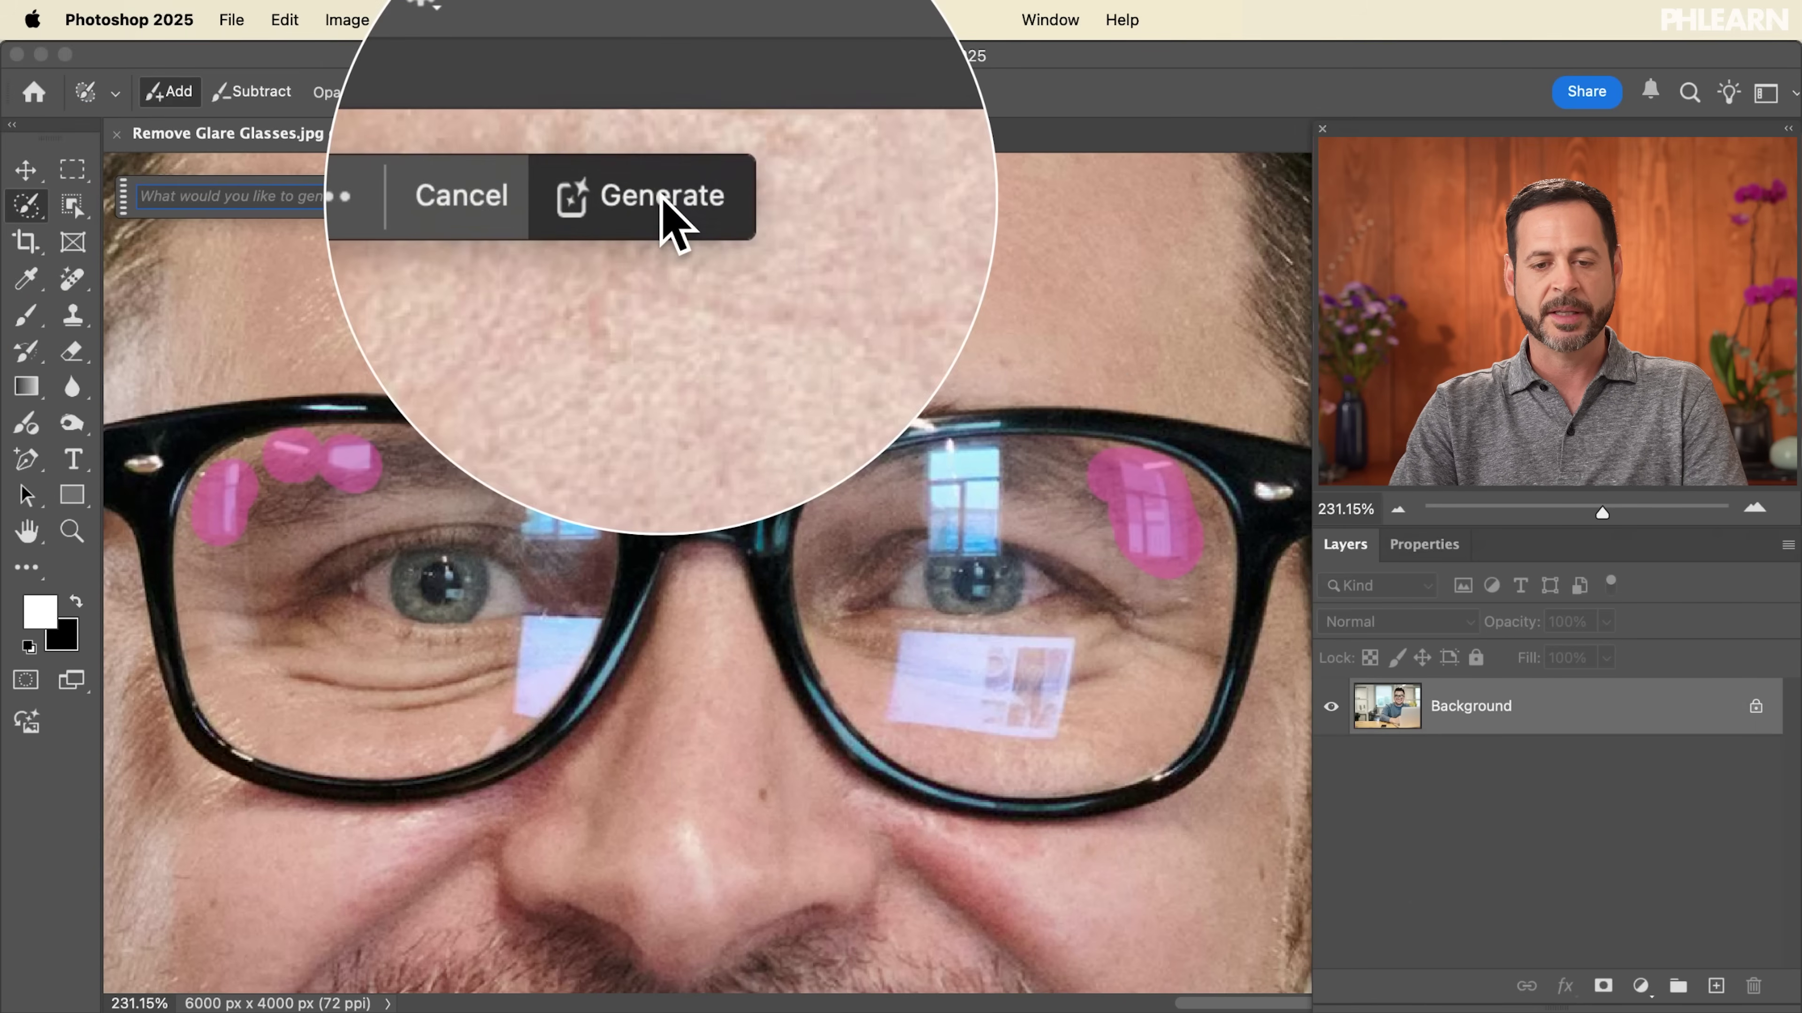
{"action": "left_click", "coordinate": [655, 196]}
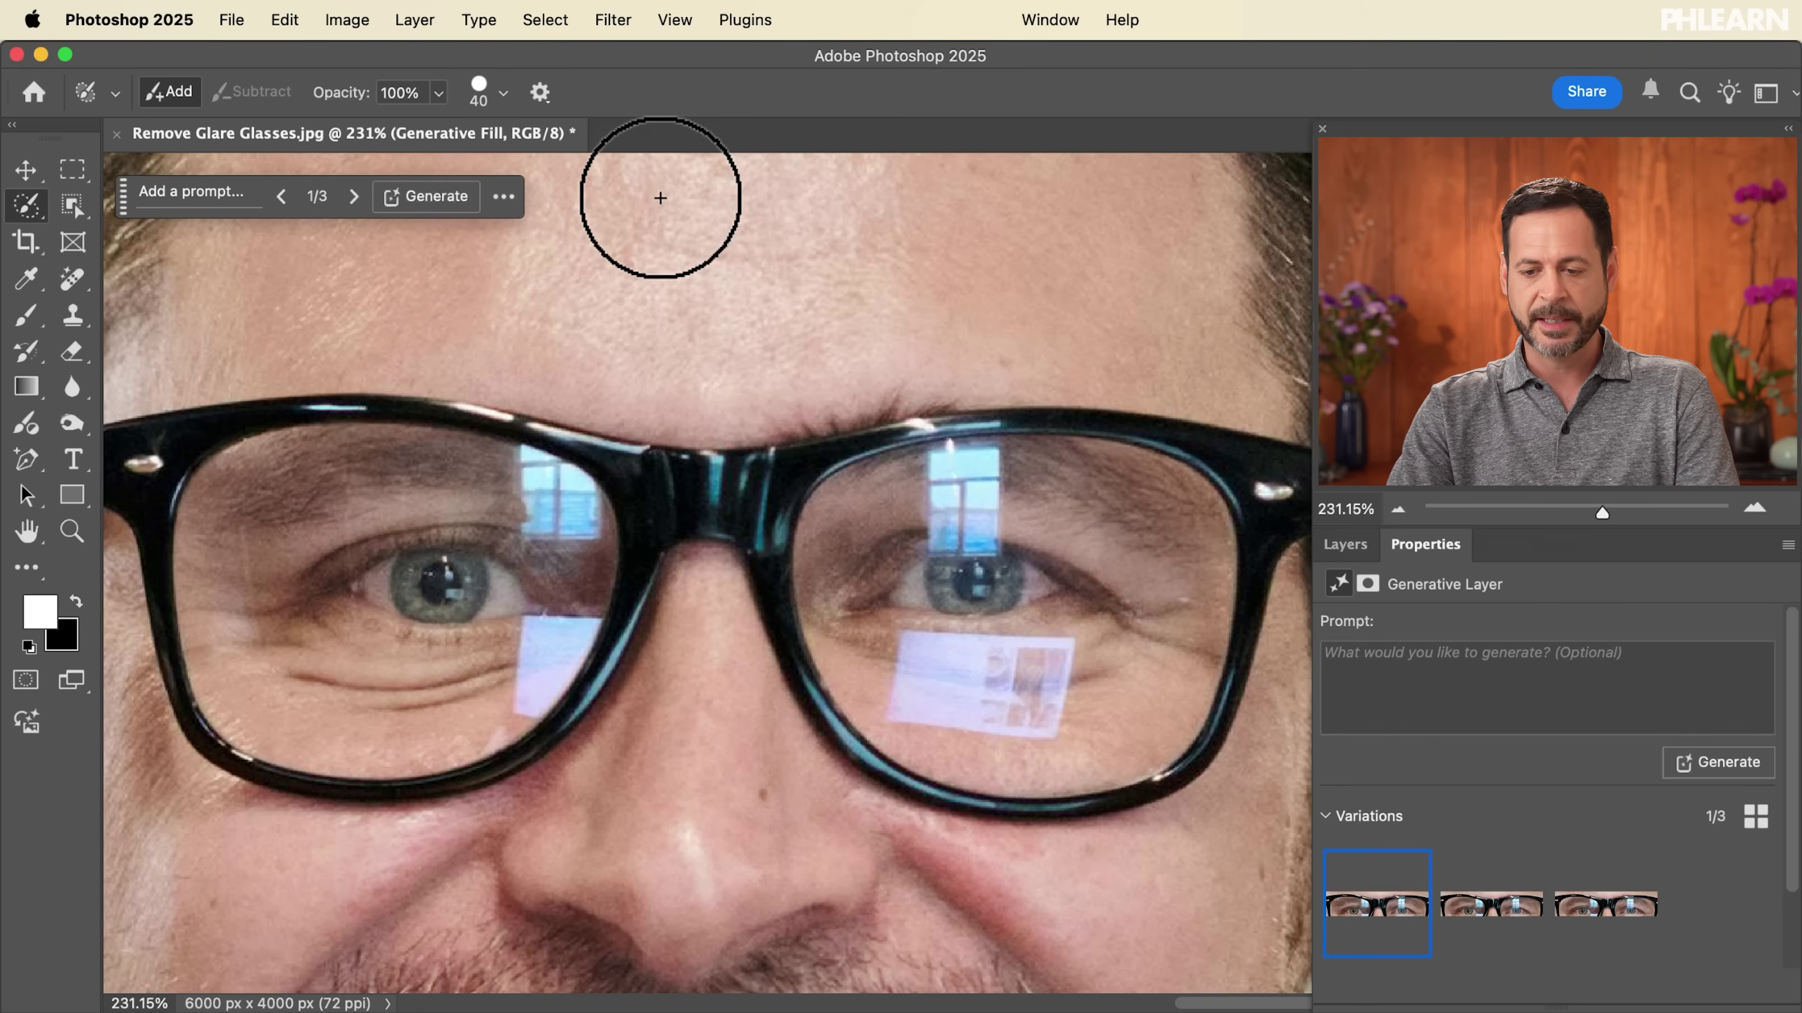
{"action": "left_click", "coordinate": [1469, 922]}
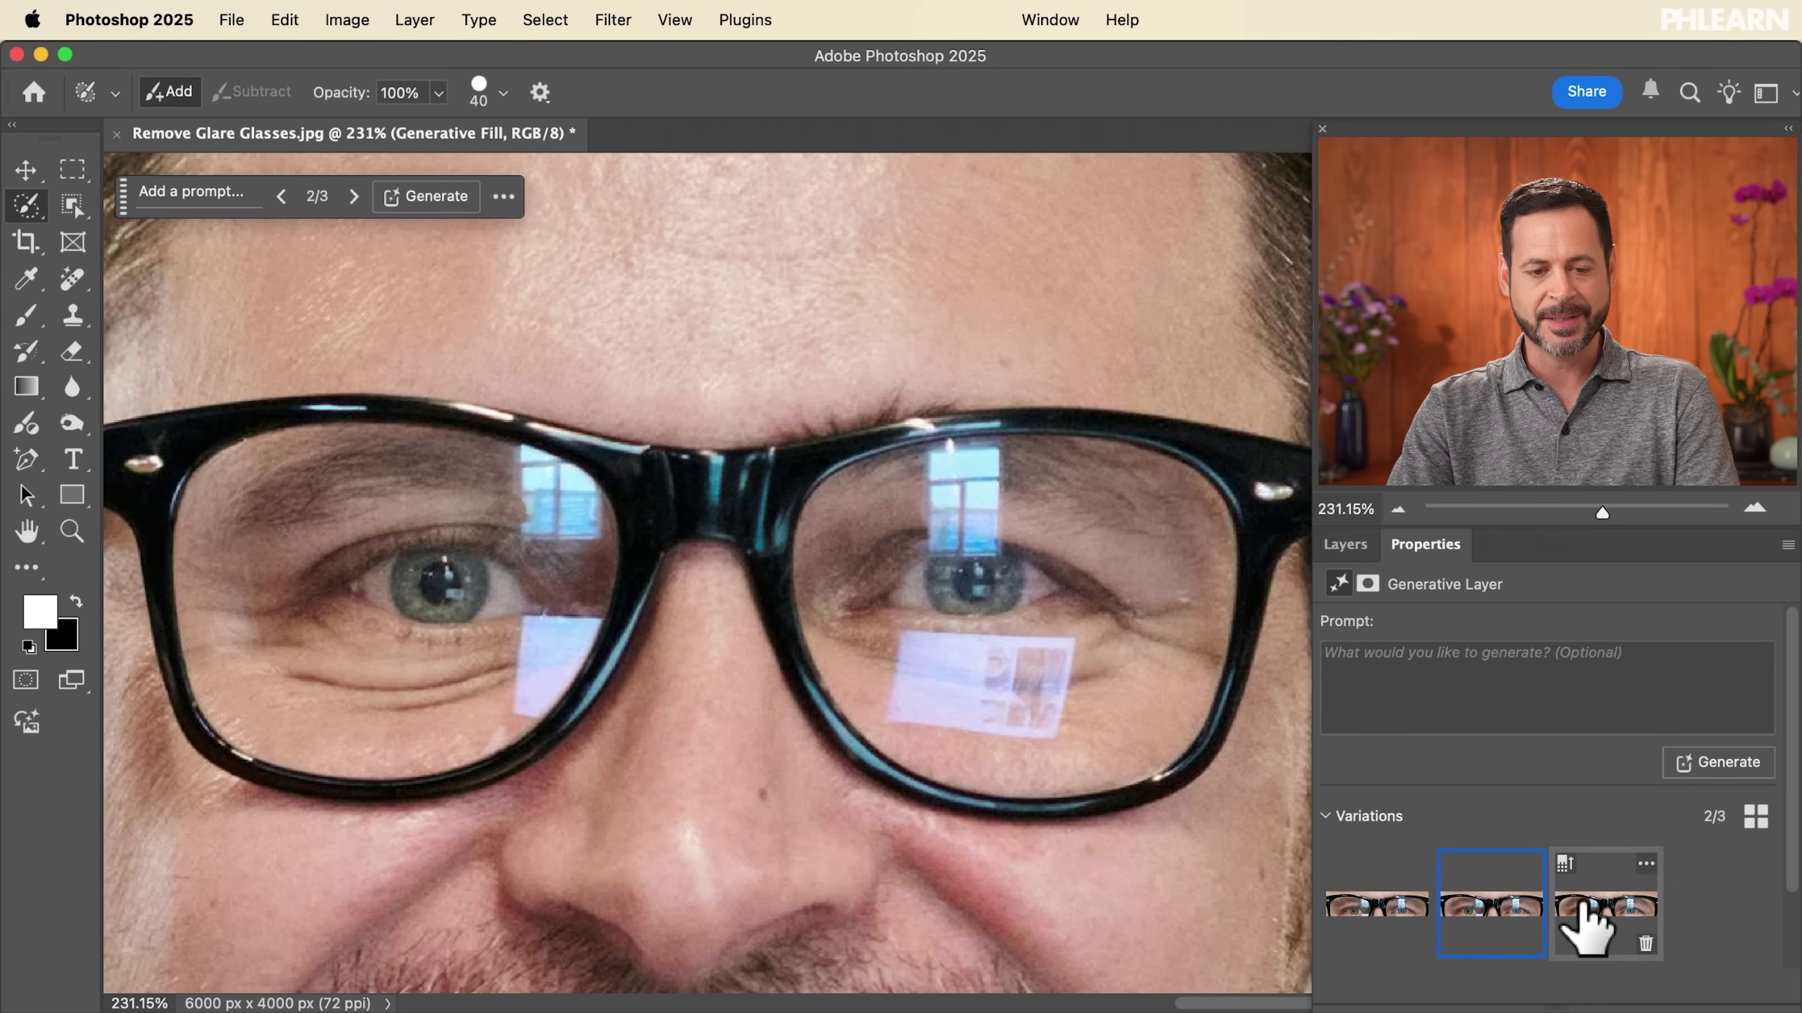
{"action": "left_click", "coordinate": [1583, 922]}
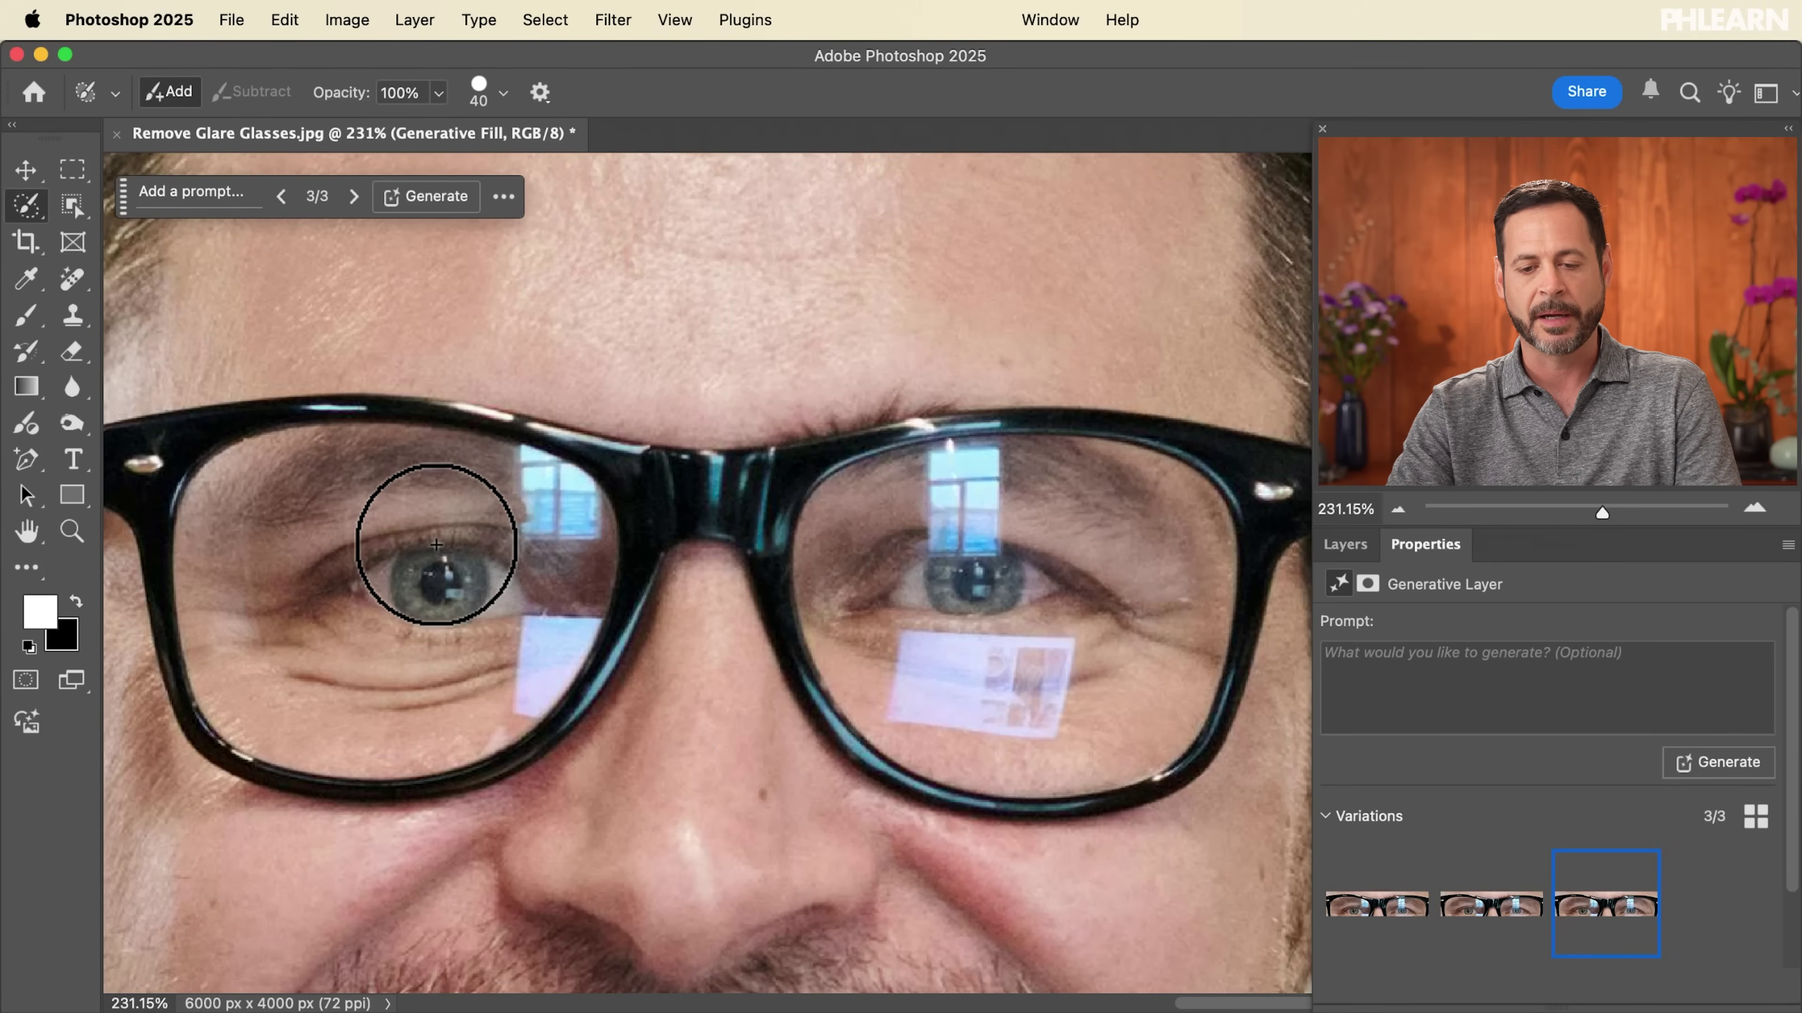
- Add a new empty layer above the Generative Fill layer
{"action": "key", "text": "v"}
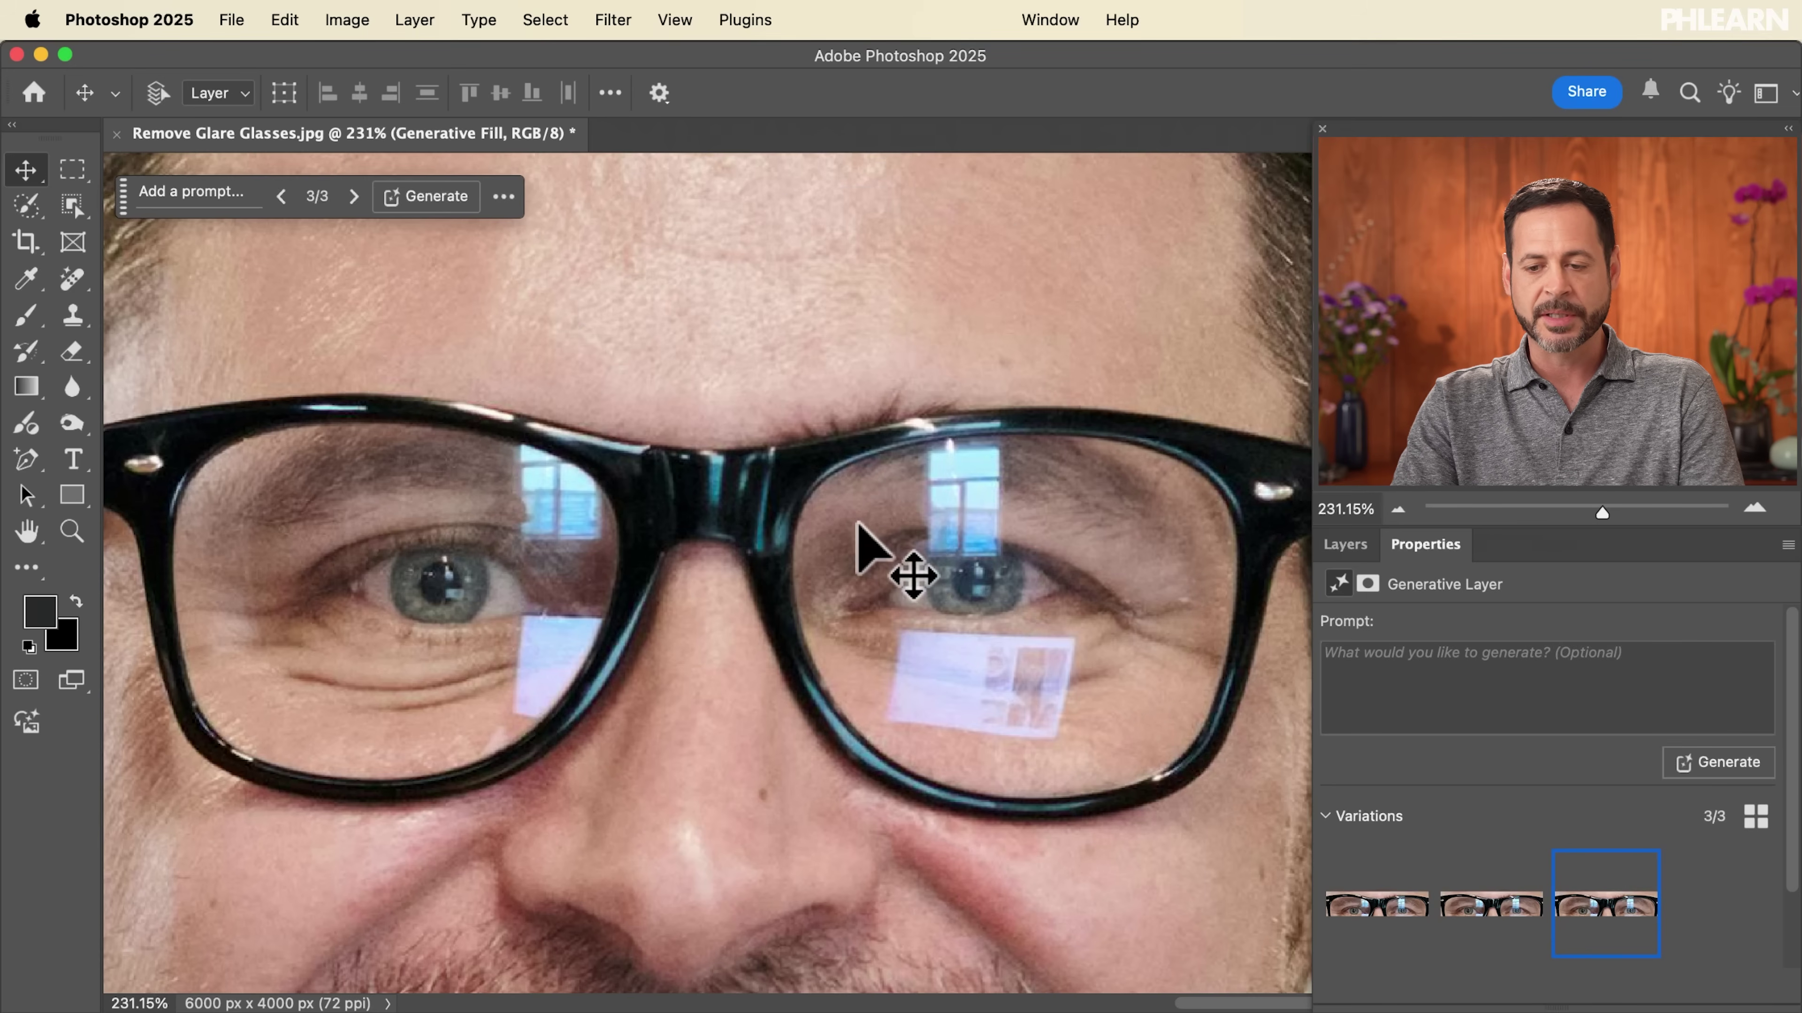
{"action": "left_click", "coordinate": [1345, 545]}
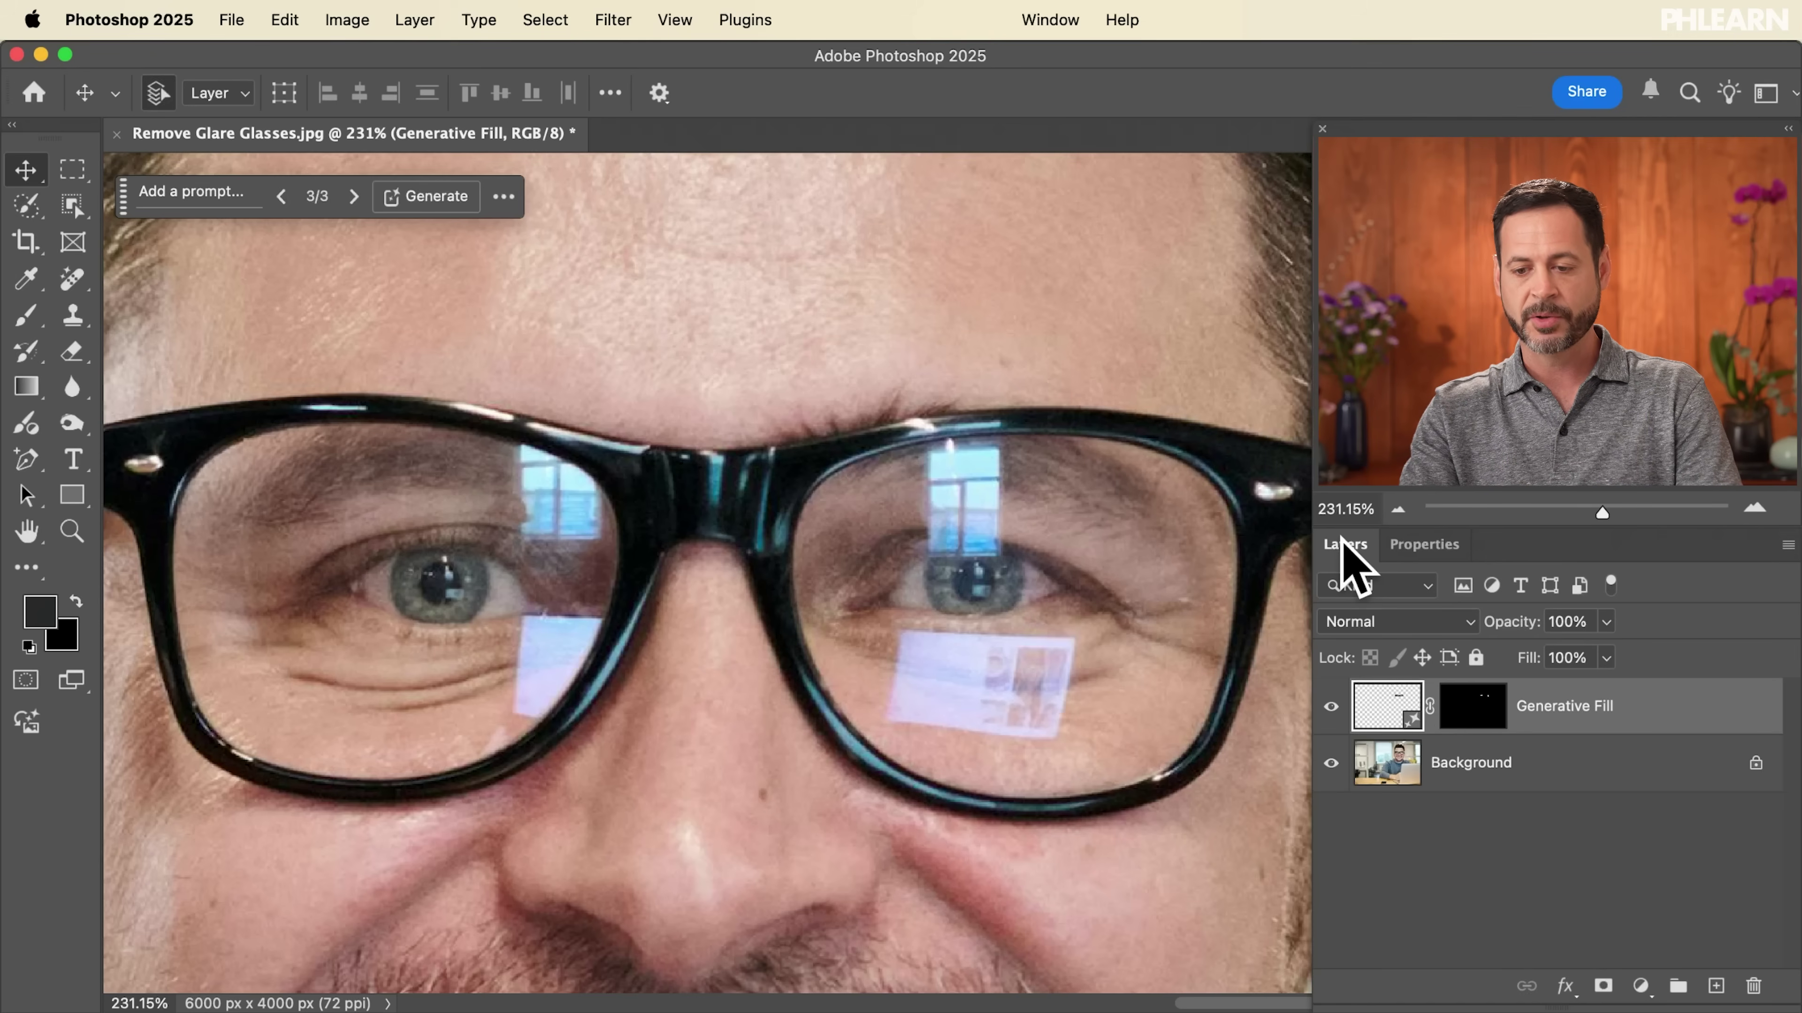
{"action": "key", "text": "super+alt+shift+n"}
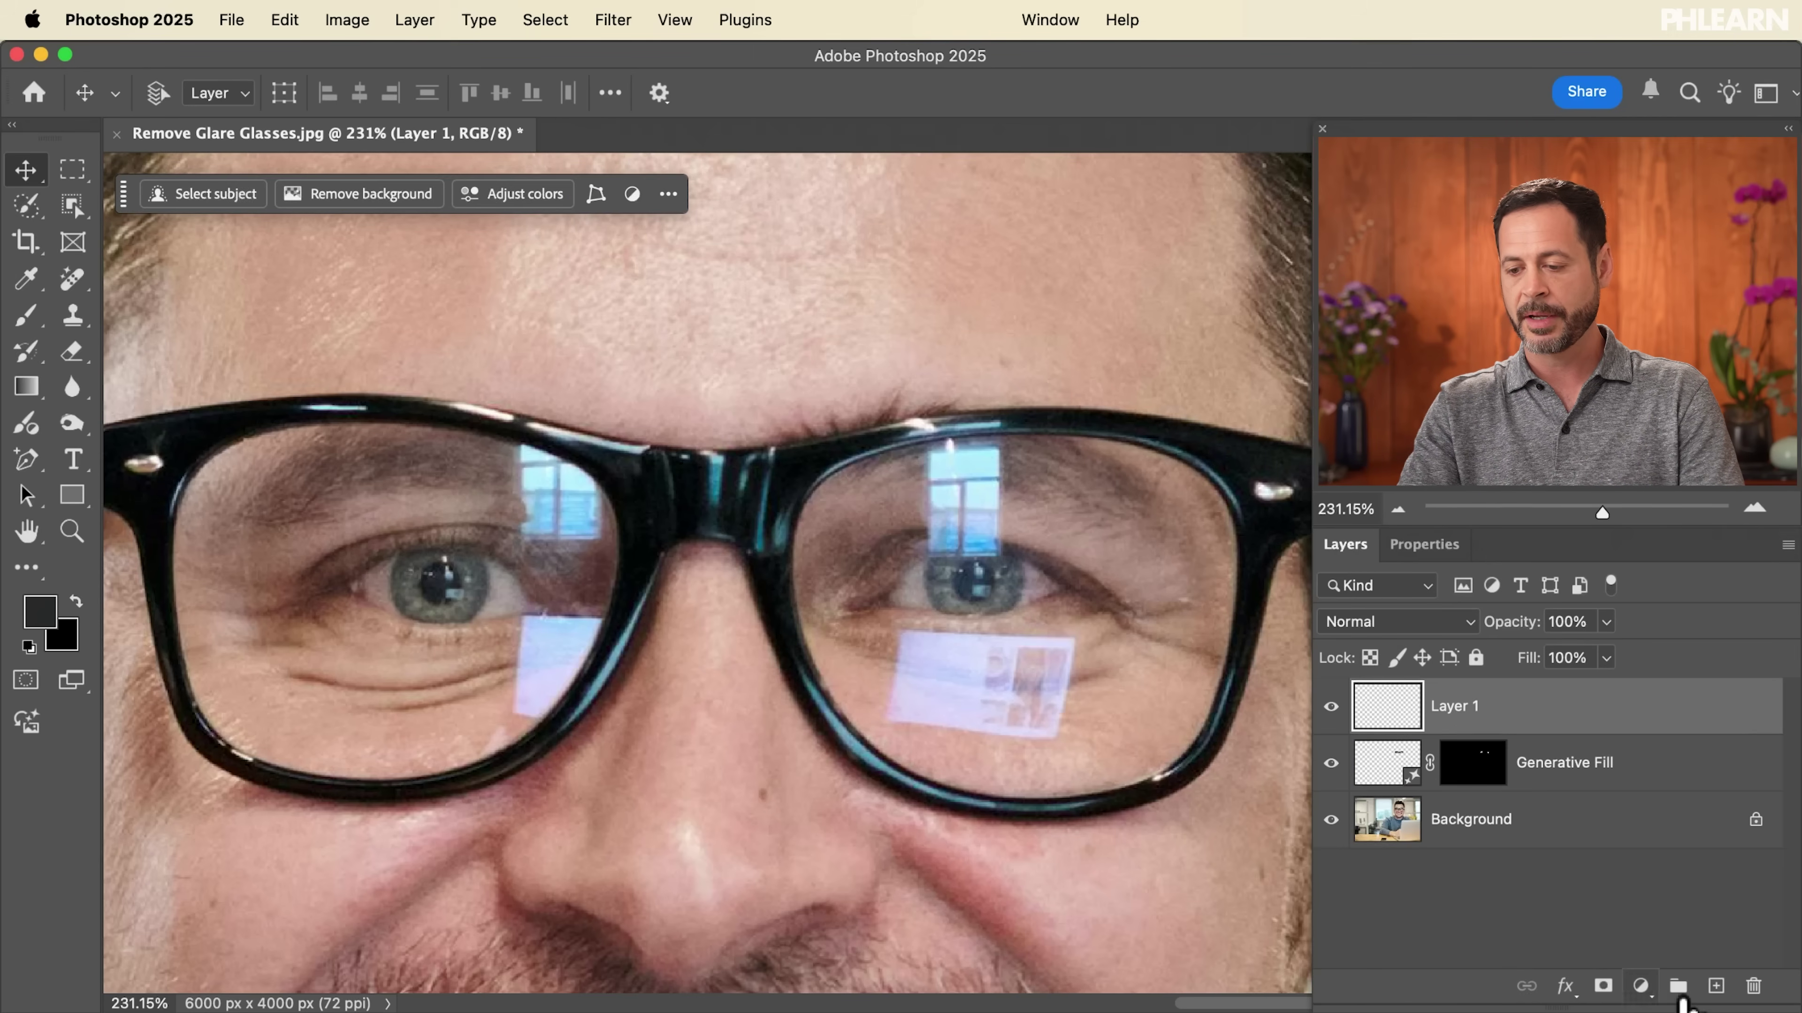
- Clone the glare-free eye and brow area of the left lens over the window reflection in the right lens, sampling Current & Below
{"action": "key", "text": "s"}
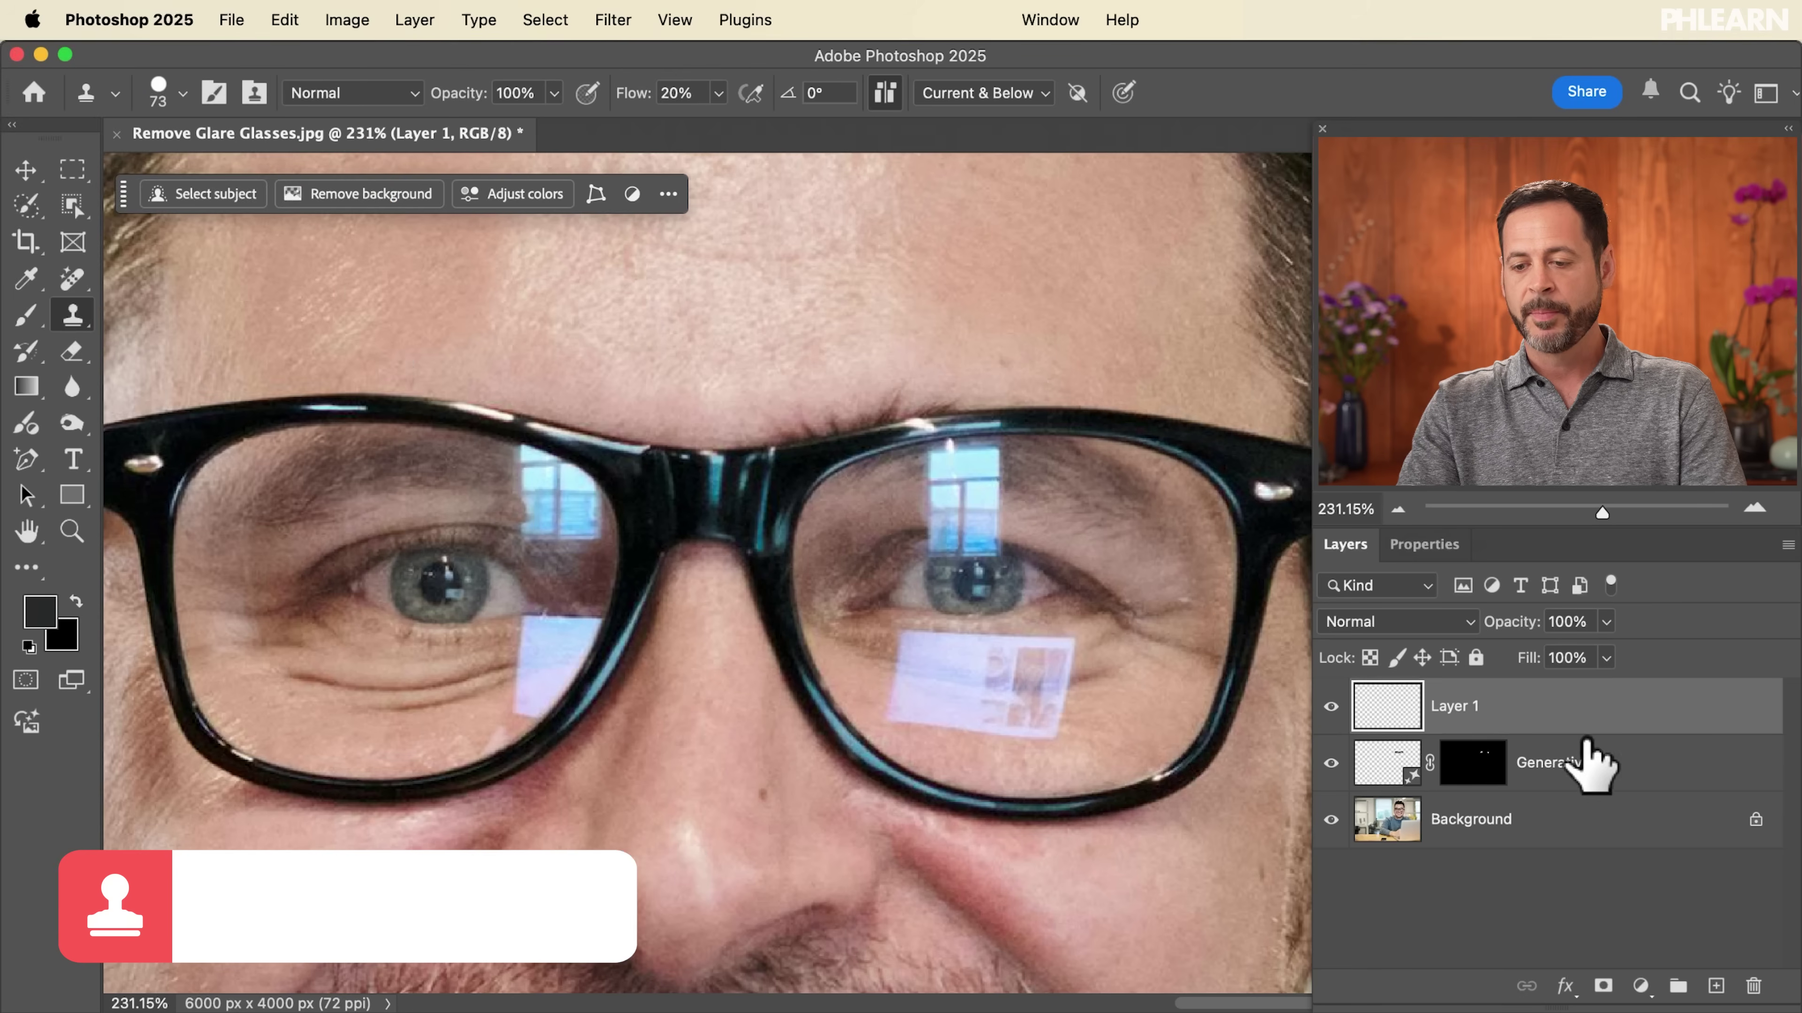
{"action": "left_click", "coordinate": [979, 94]}
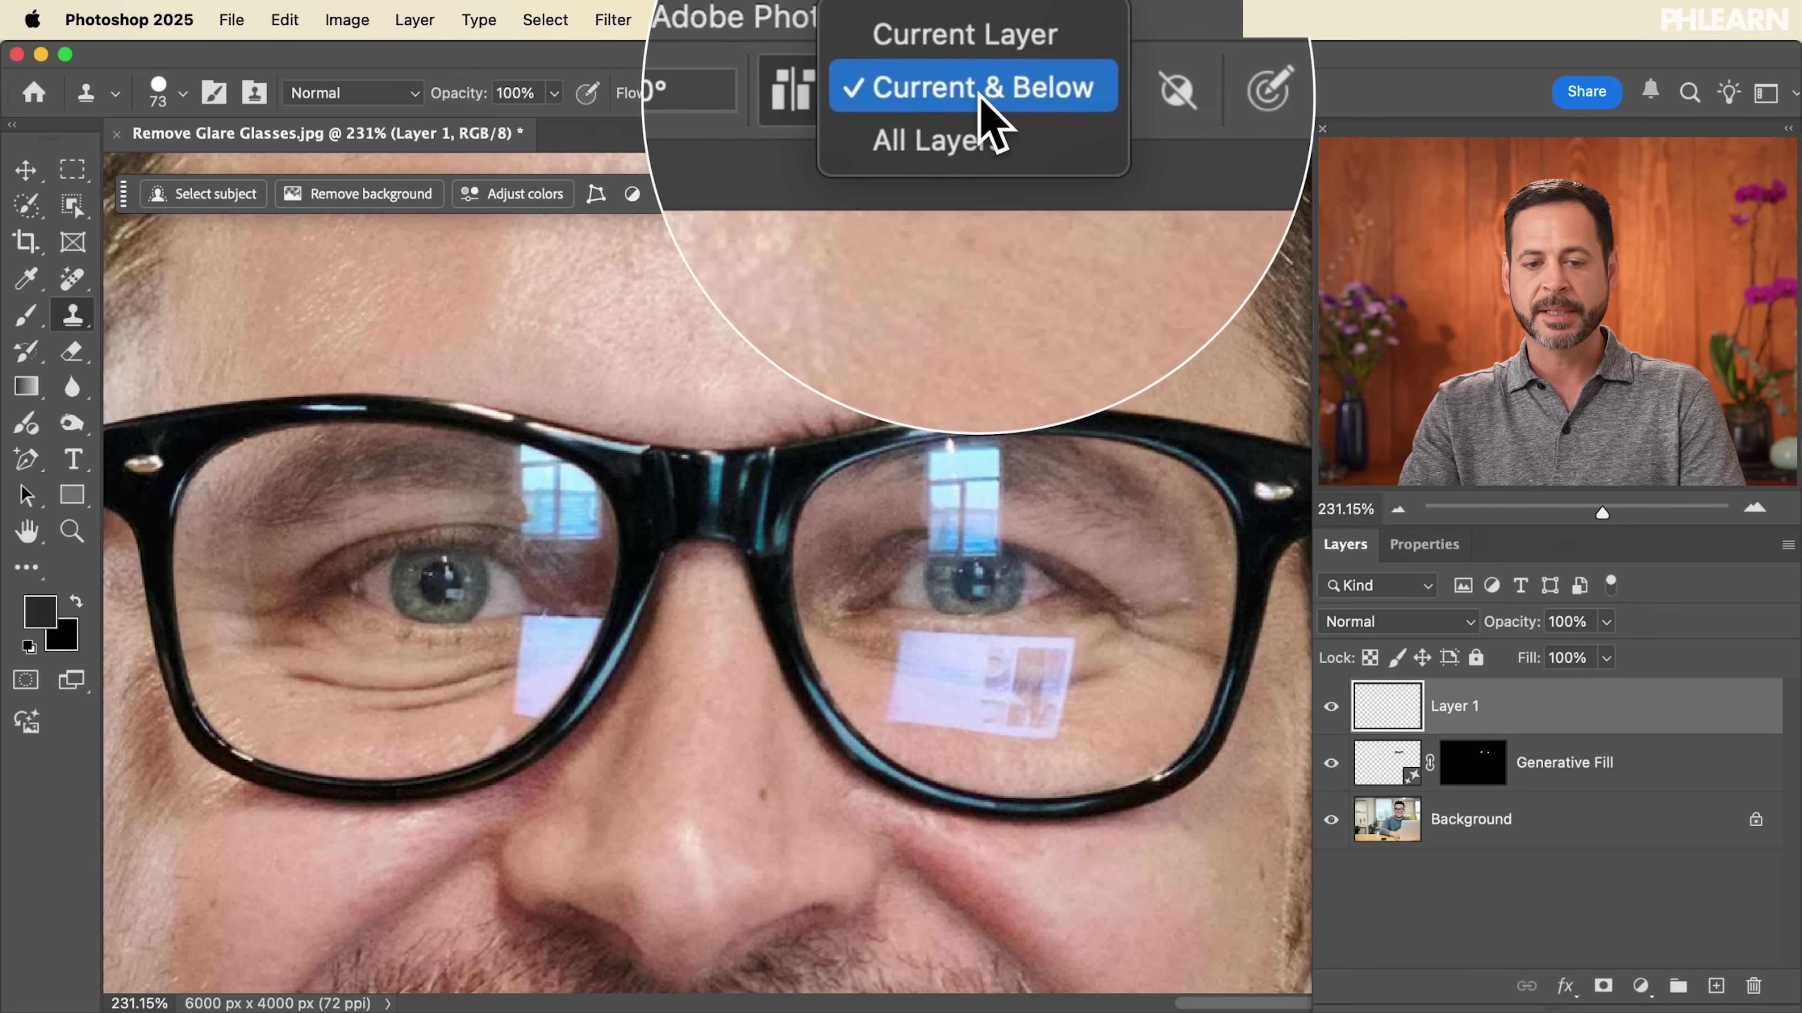
{"action": "left_click", "coordinate": [981, 94]}
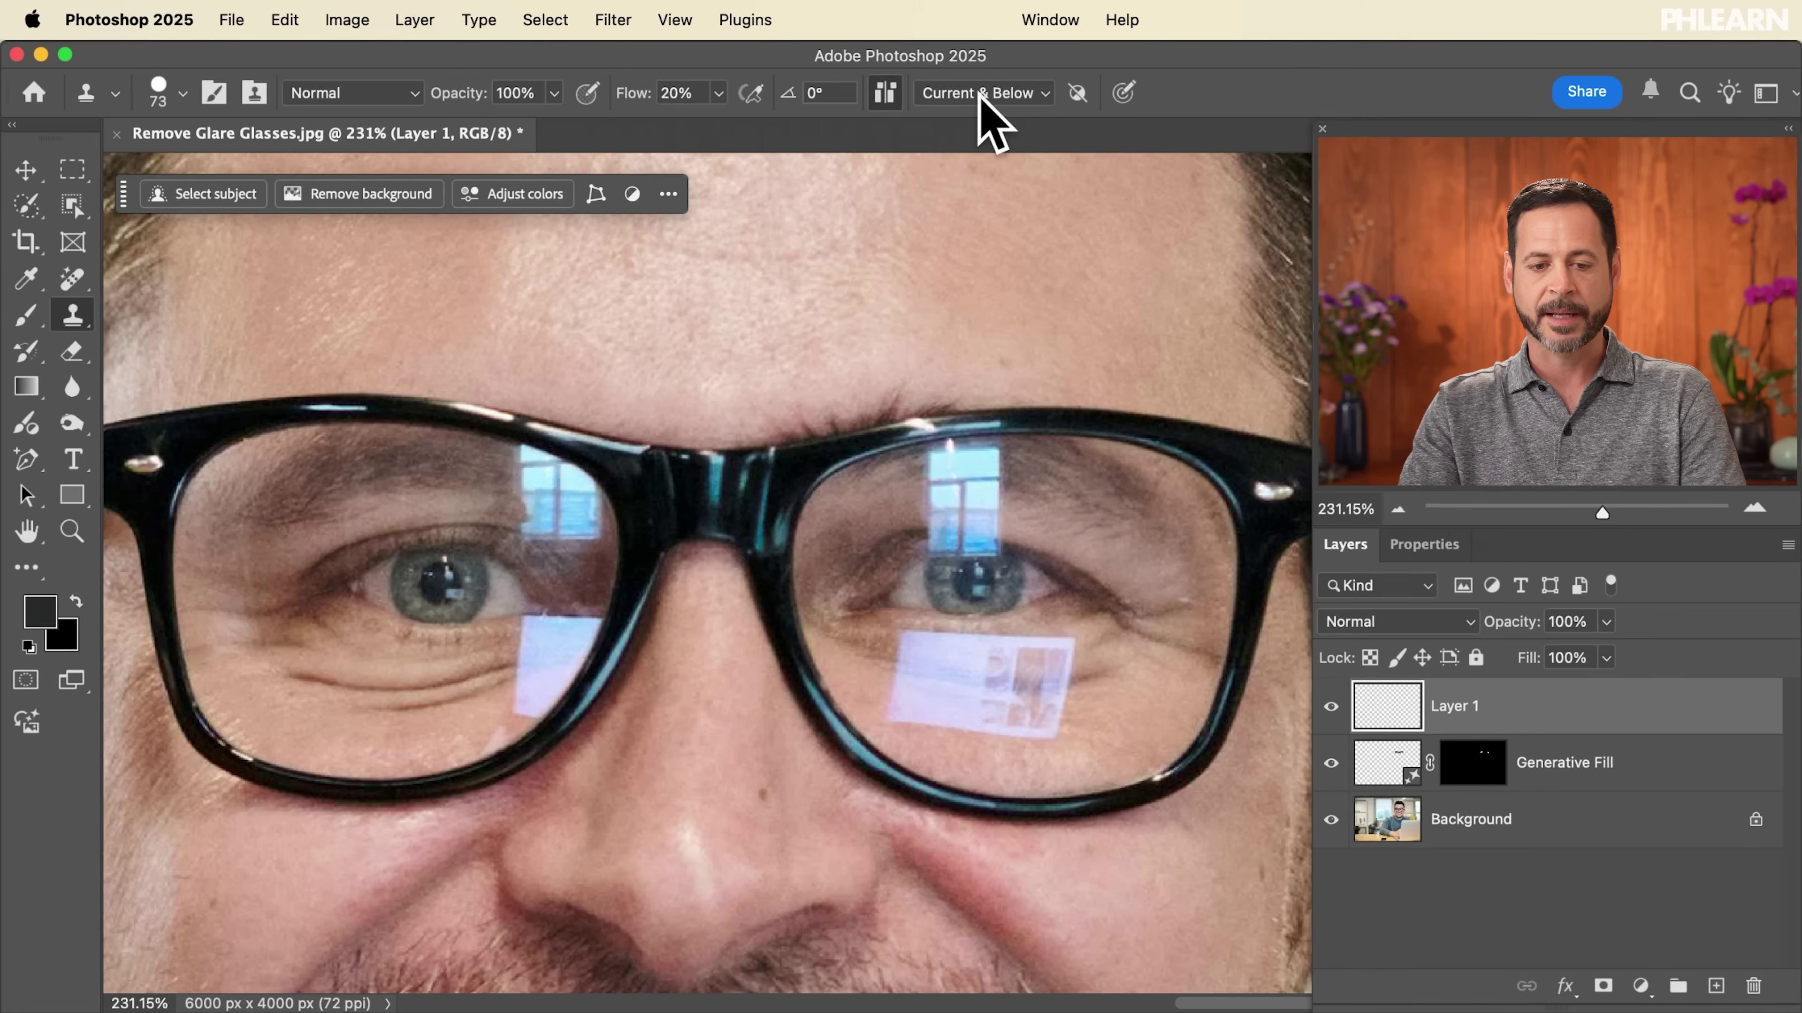
{"action": "left_click", "coordinate": [431, 545], "text": "alt"}
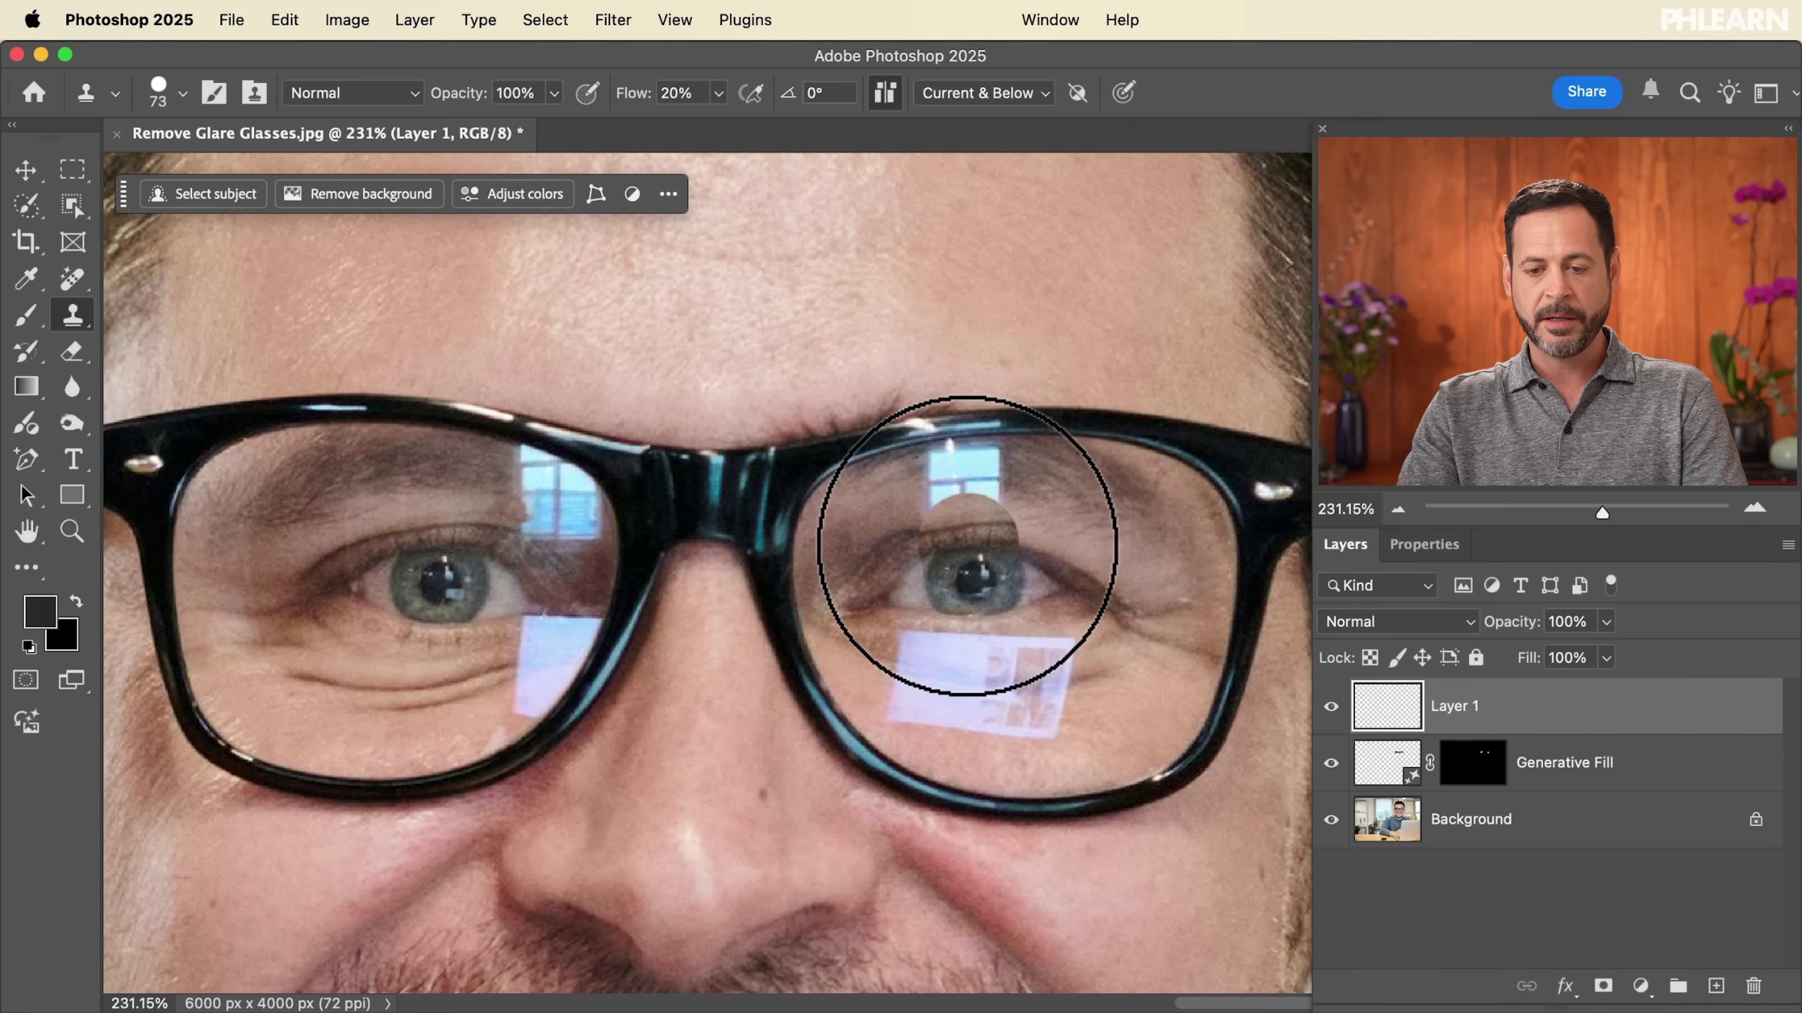
{"action": "mouse_move", "coordinate": [967, 546]}
{"action": "left_mouse_down"}
{"action": "mouse_move", "coordinate": [967, 491]}
{"action": "mouse_move", "coordinate": [971, 506]}
{"action": "mouse_move", "coordinate": [951, 469]}
{"action": "mouse_move", "coordinate": [960, 511]}
{"action": "mouse_move", "coordinate": [959, 483]}
{"action": "mouse_move", "coordinate": [1000, 495]}
{"action": "mouse_move", "coordinate": [981, 538]}
{"action": "left_mouse_up"}
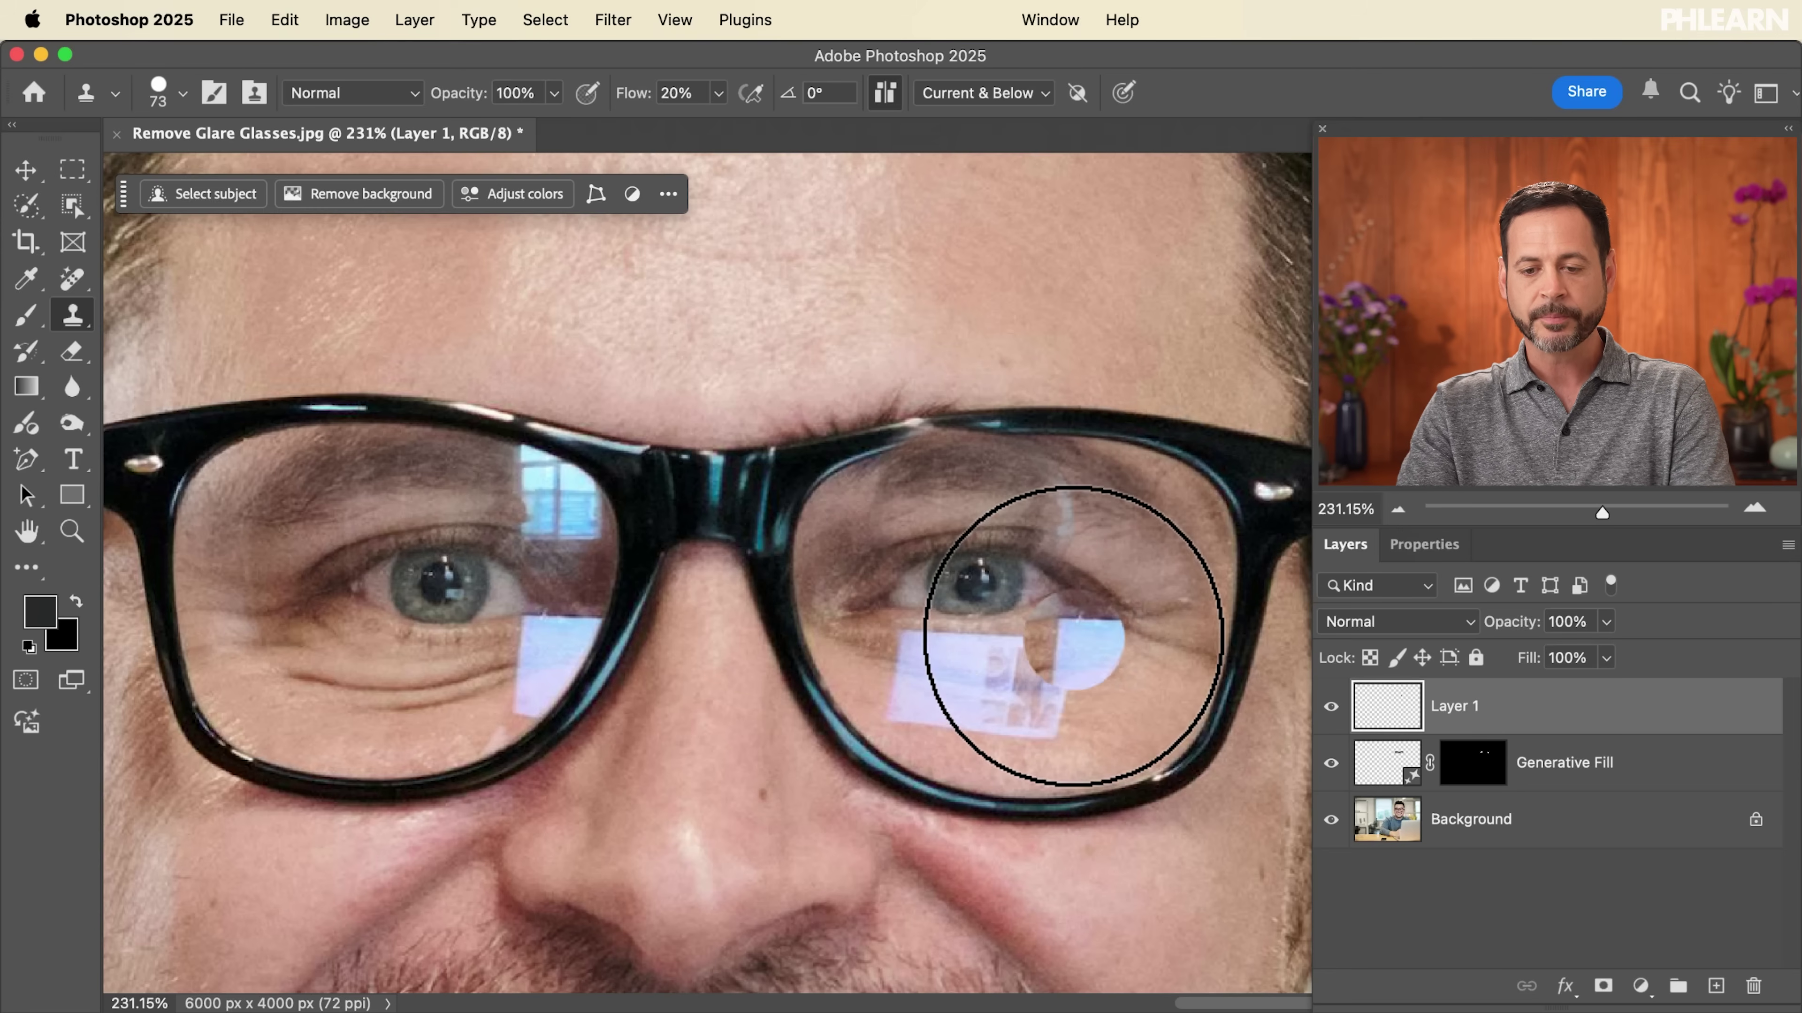
- Move the cloned patch slightly over the right lens's eye and flip it horizontally
{"action": "key", "text": "v"}
{"action": "left_click_drag", "start_coordinate": [953, 546], "coordinate": [986, 560]}
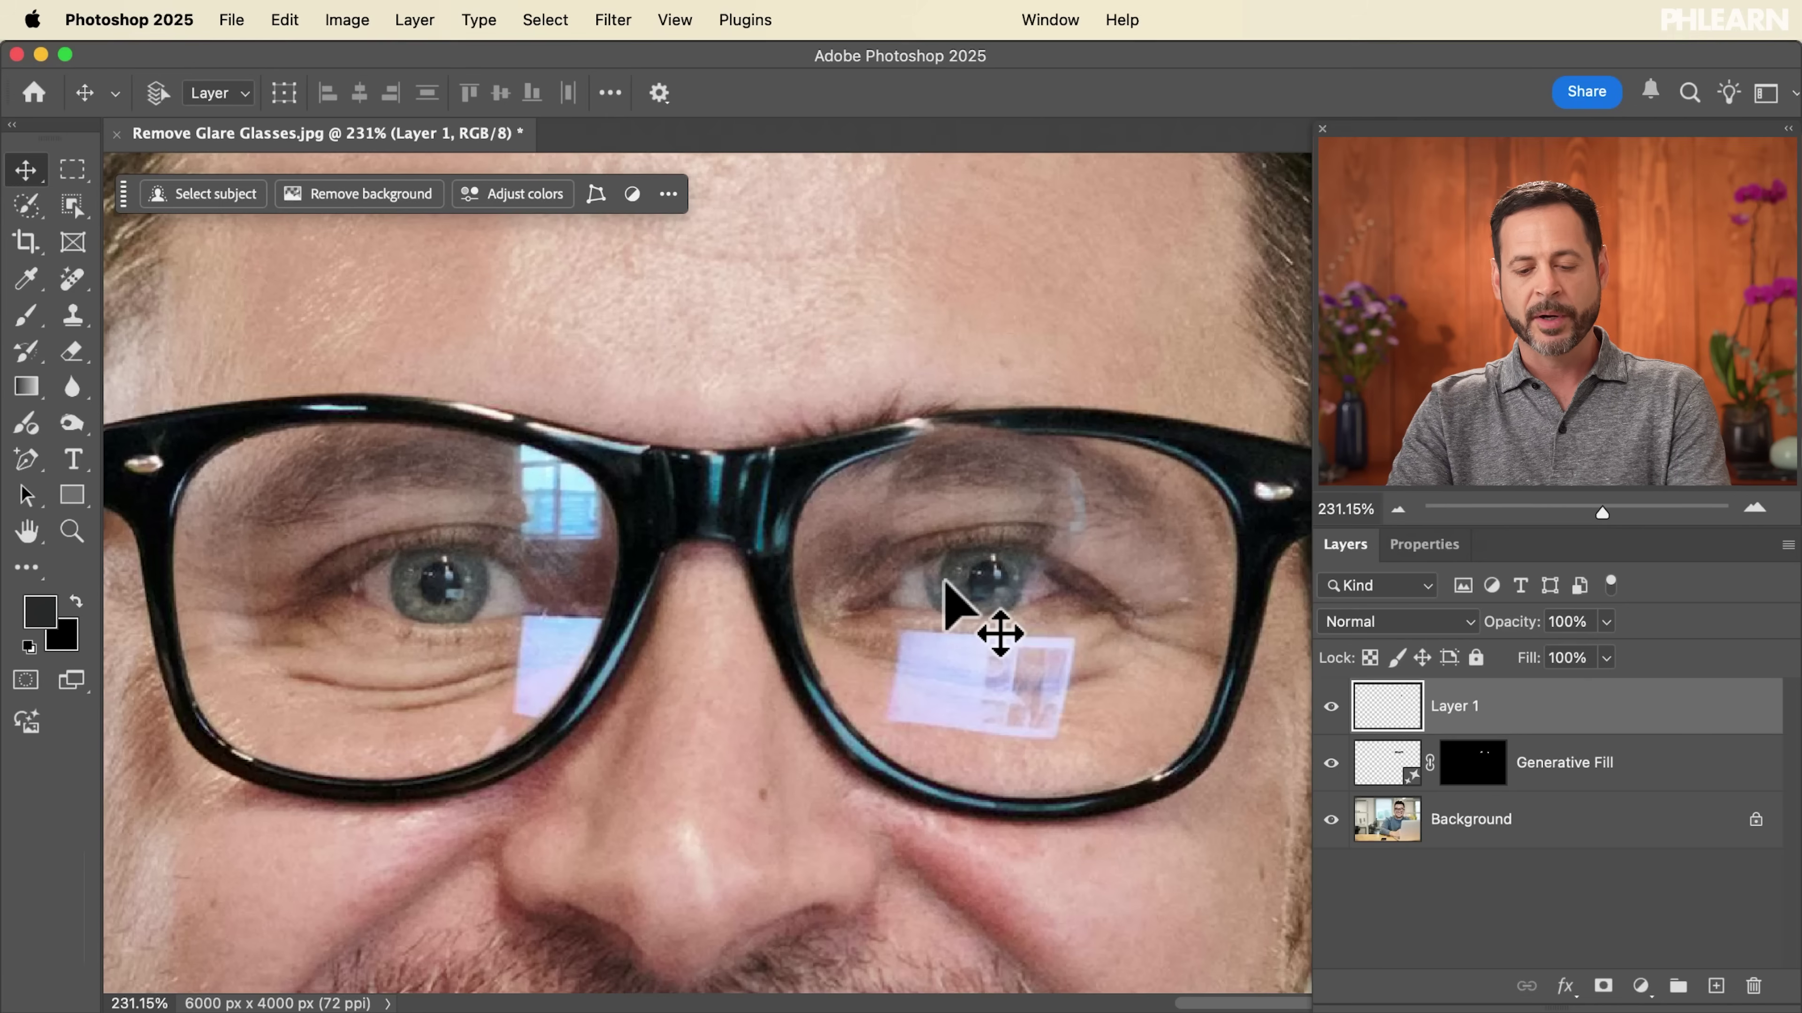
{"action": "key", "text": "ctrl+t"}
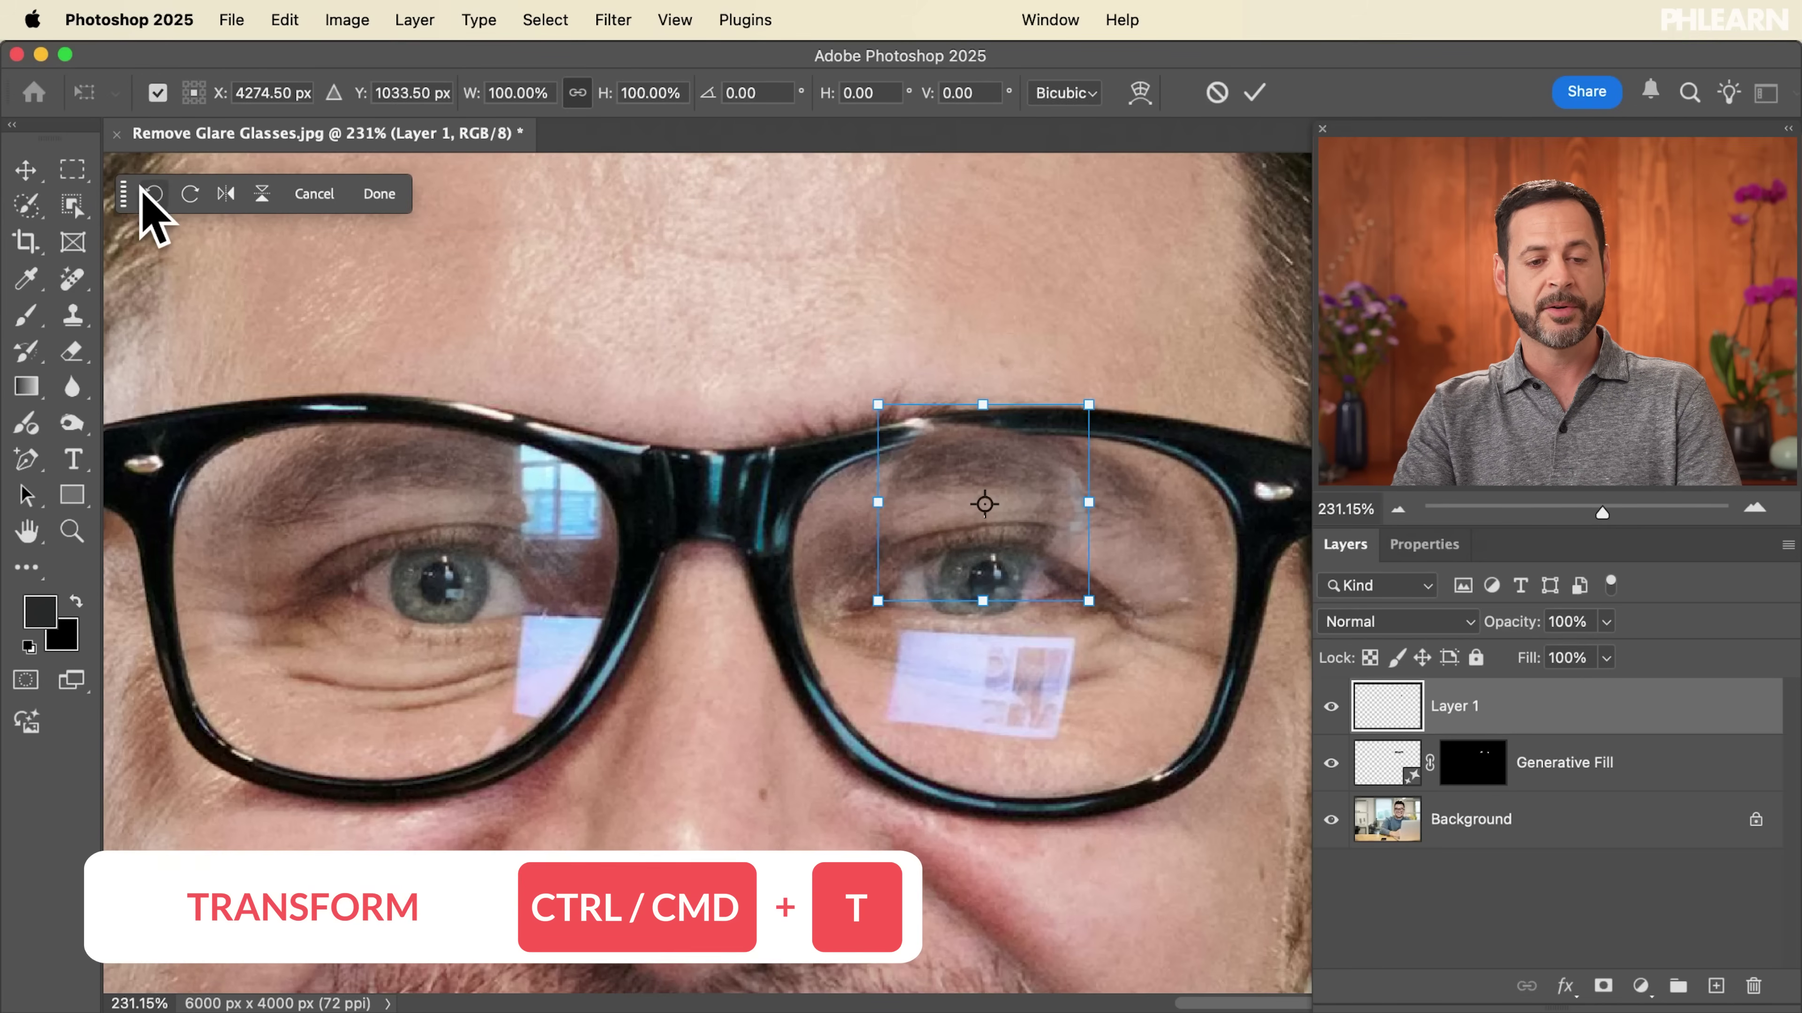
{"action": "left_click", "coordinate": [227, 198]}
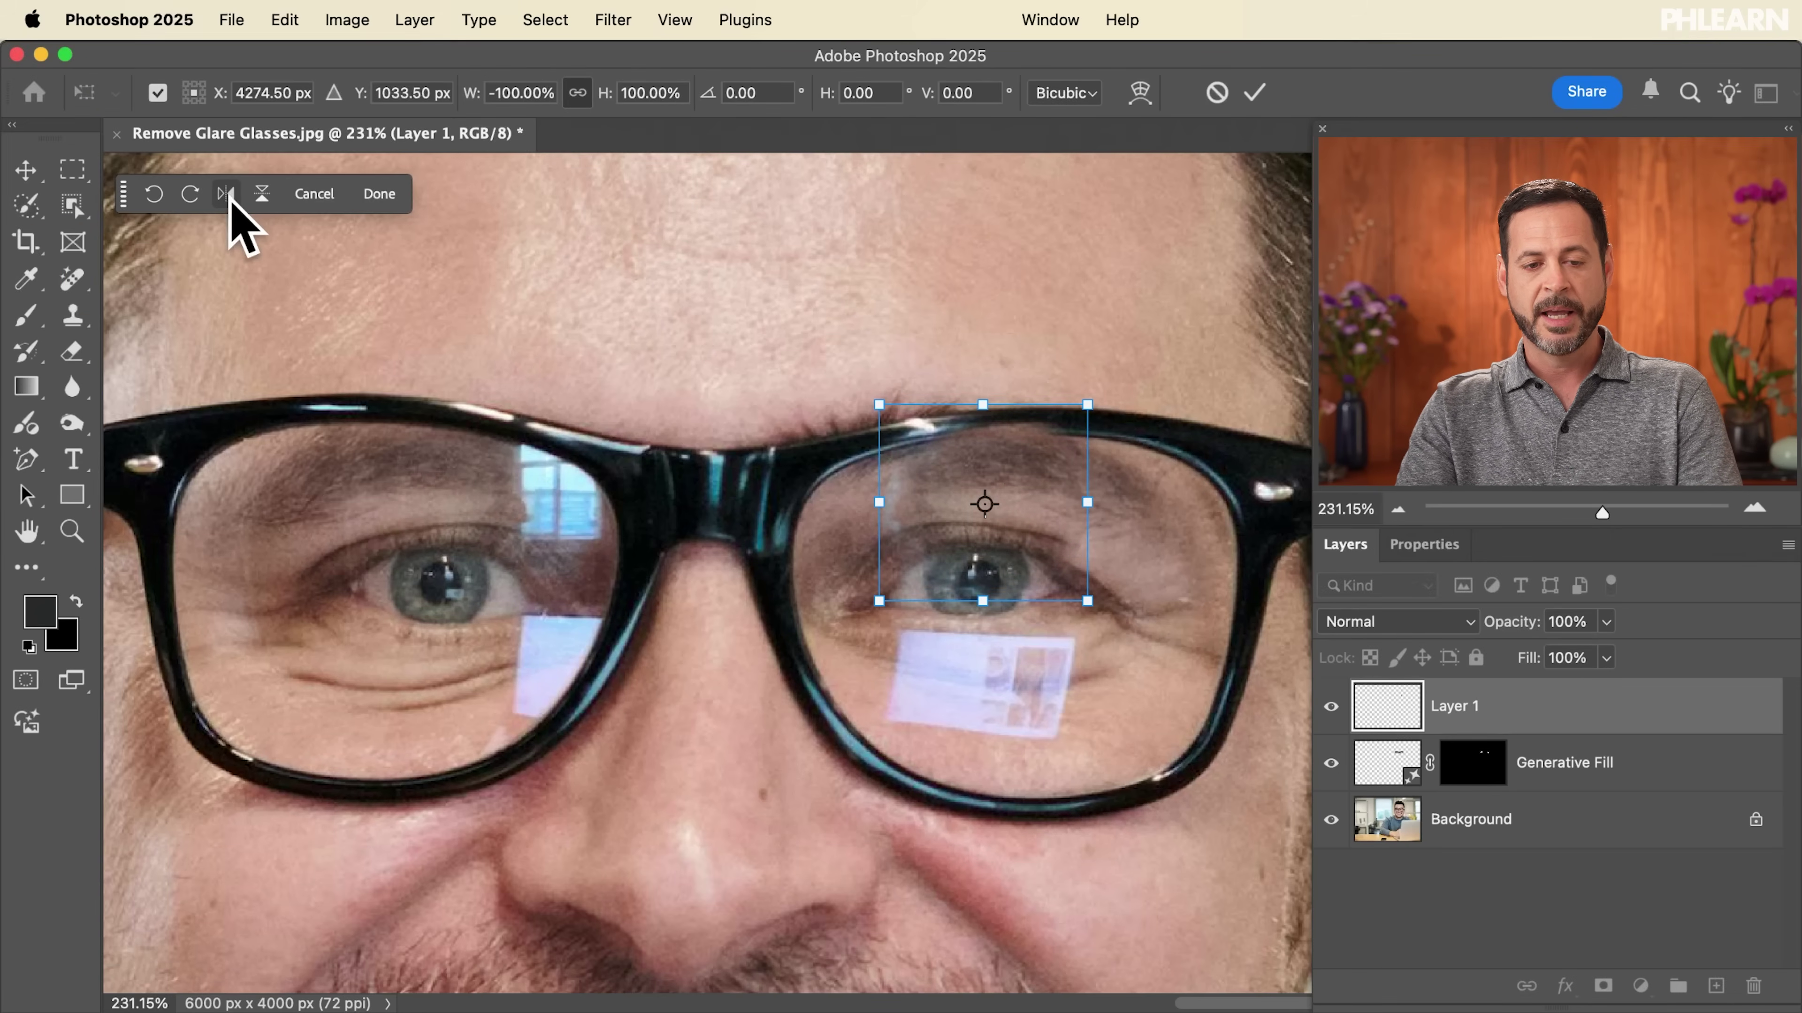
{"action": "key", "text": "Return"}
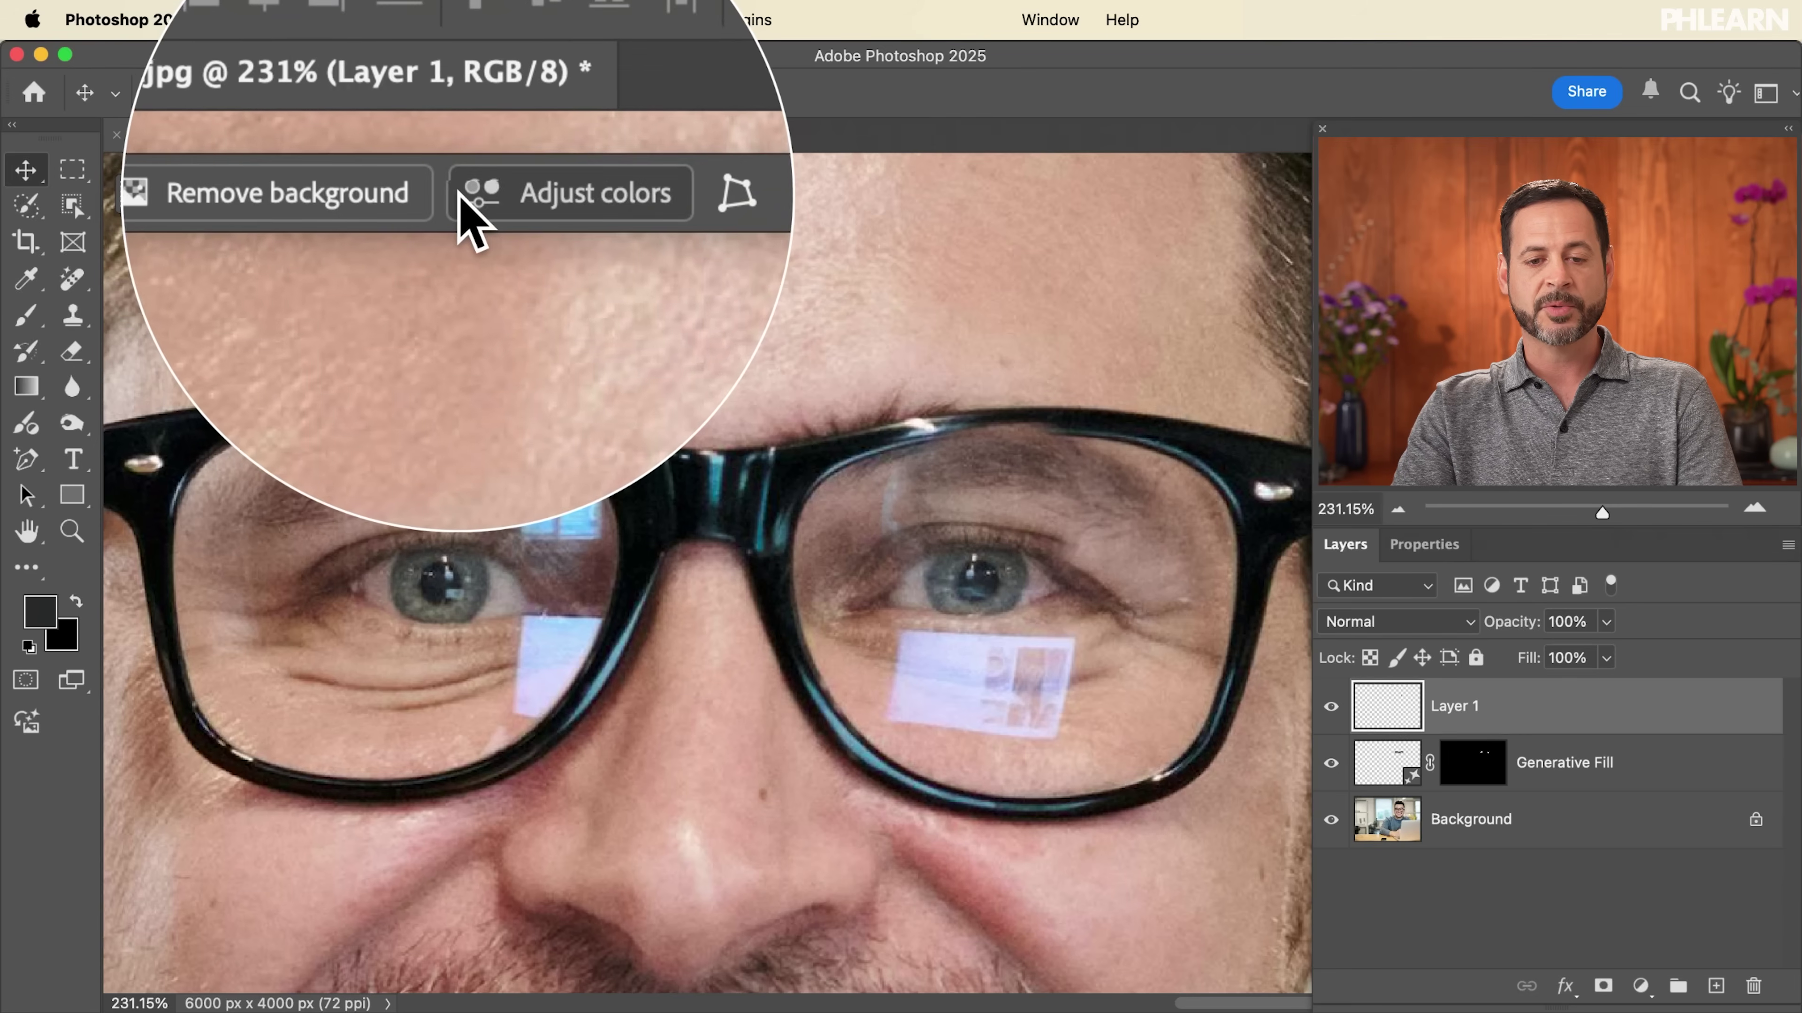
{"action": "left_click", "coordinate": [1049, 19]}
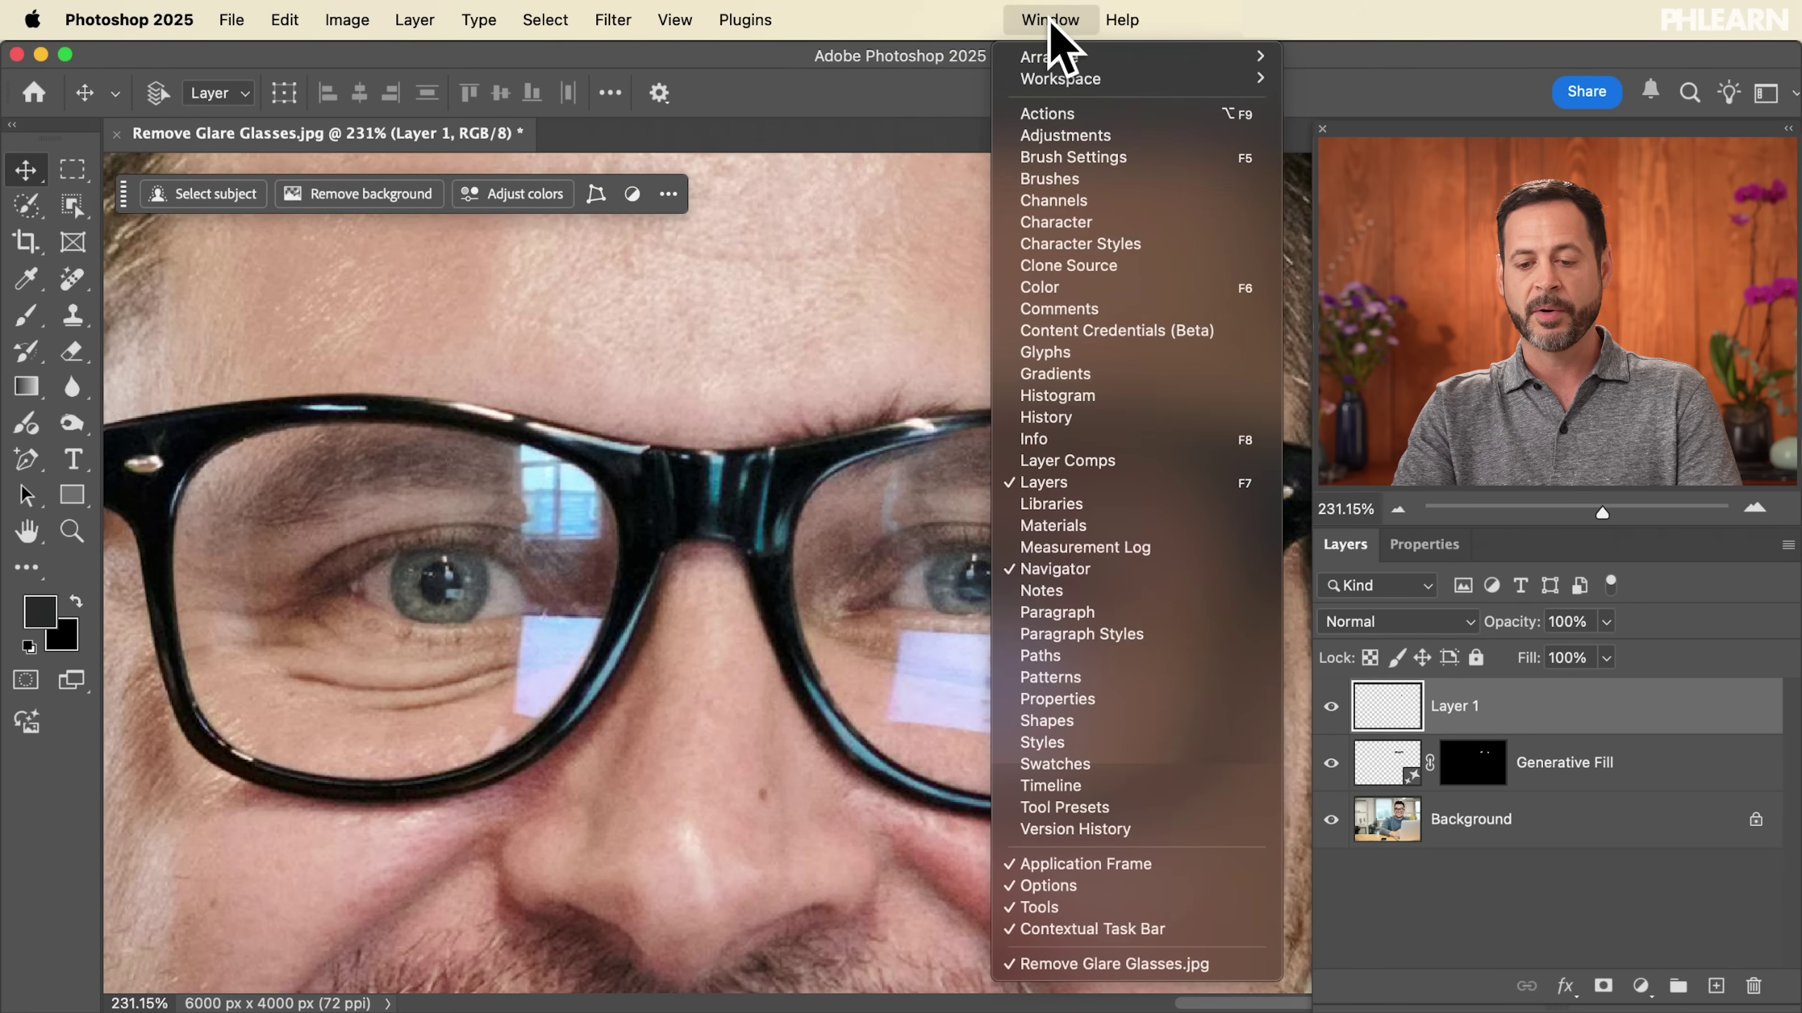
{"action": "left_click", "coordinate": [1087, 932]}
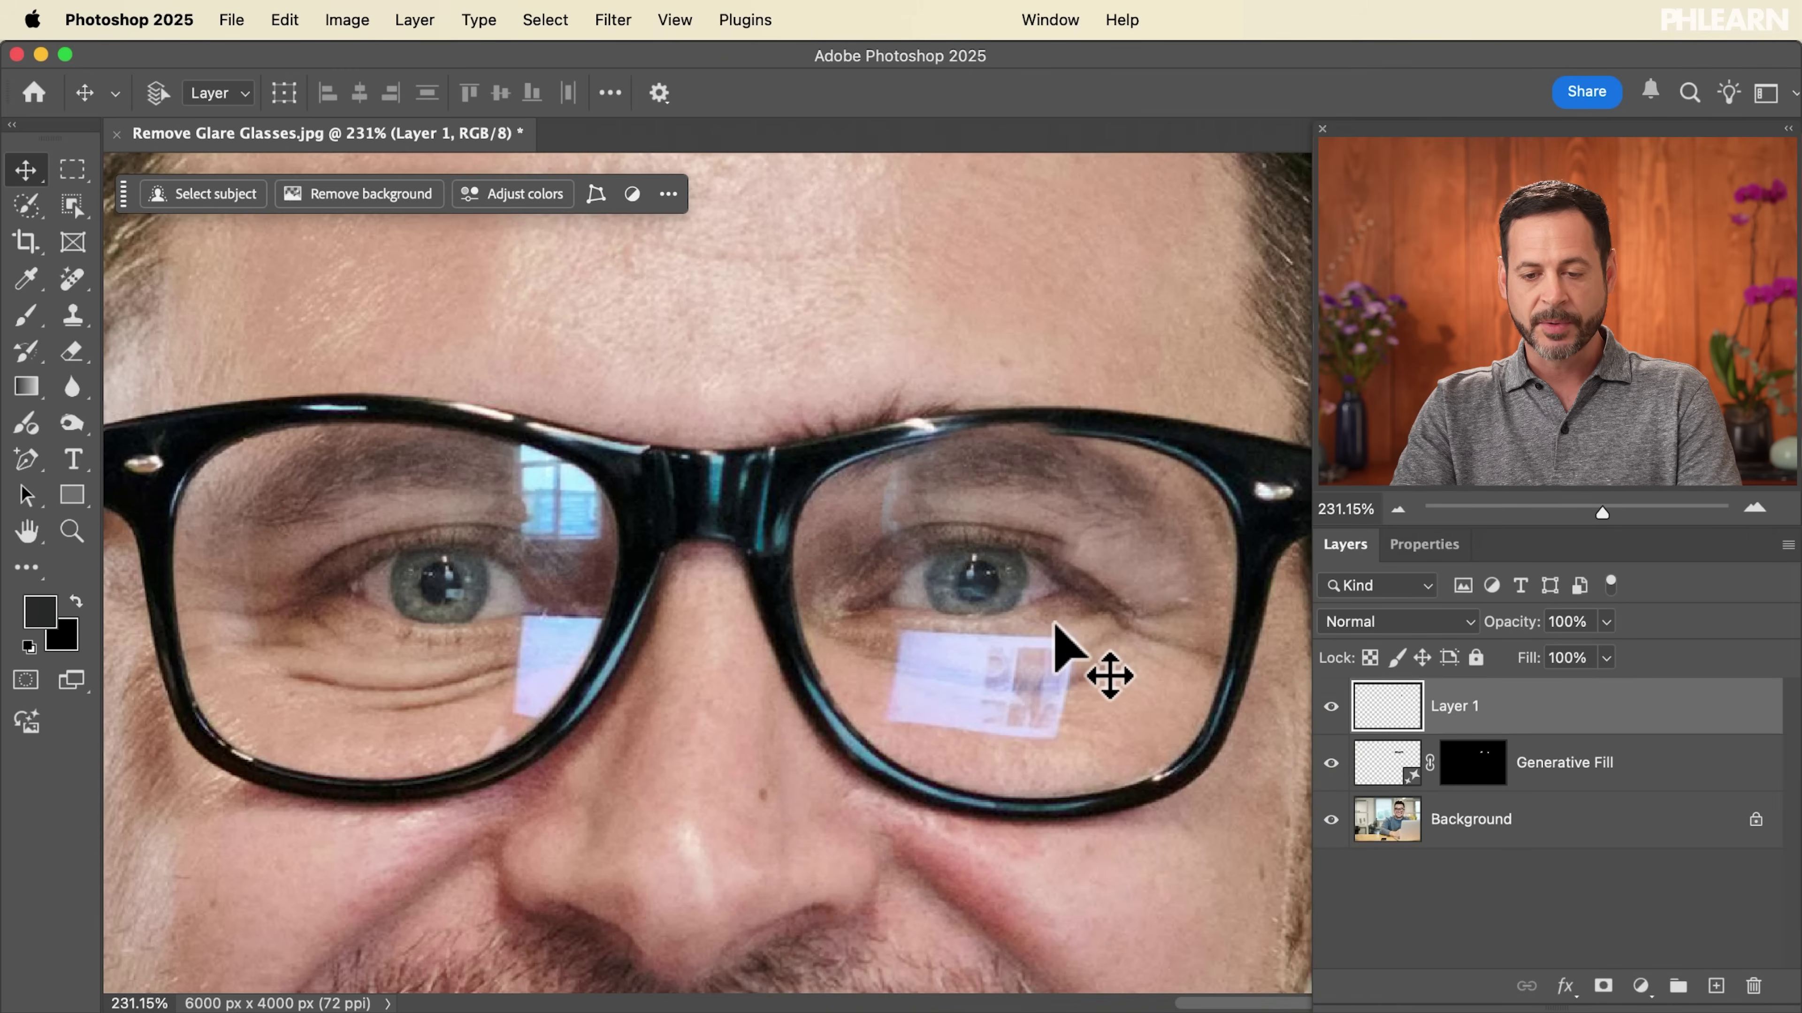
- Nudge the flipped patch into alignment with the eye beneath it and lower Layer 1's opacity to 84%
{"action": "left_click_drag", "start_coordinate": [1055, 626], "coordinate": [1041, 628]}
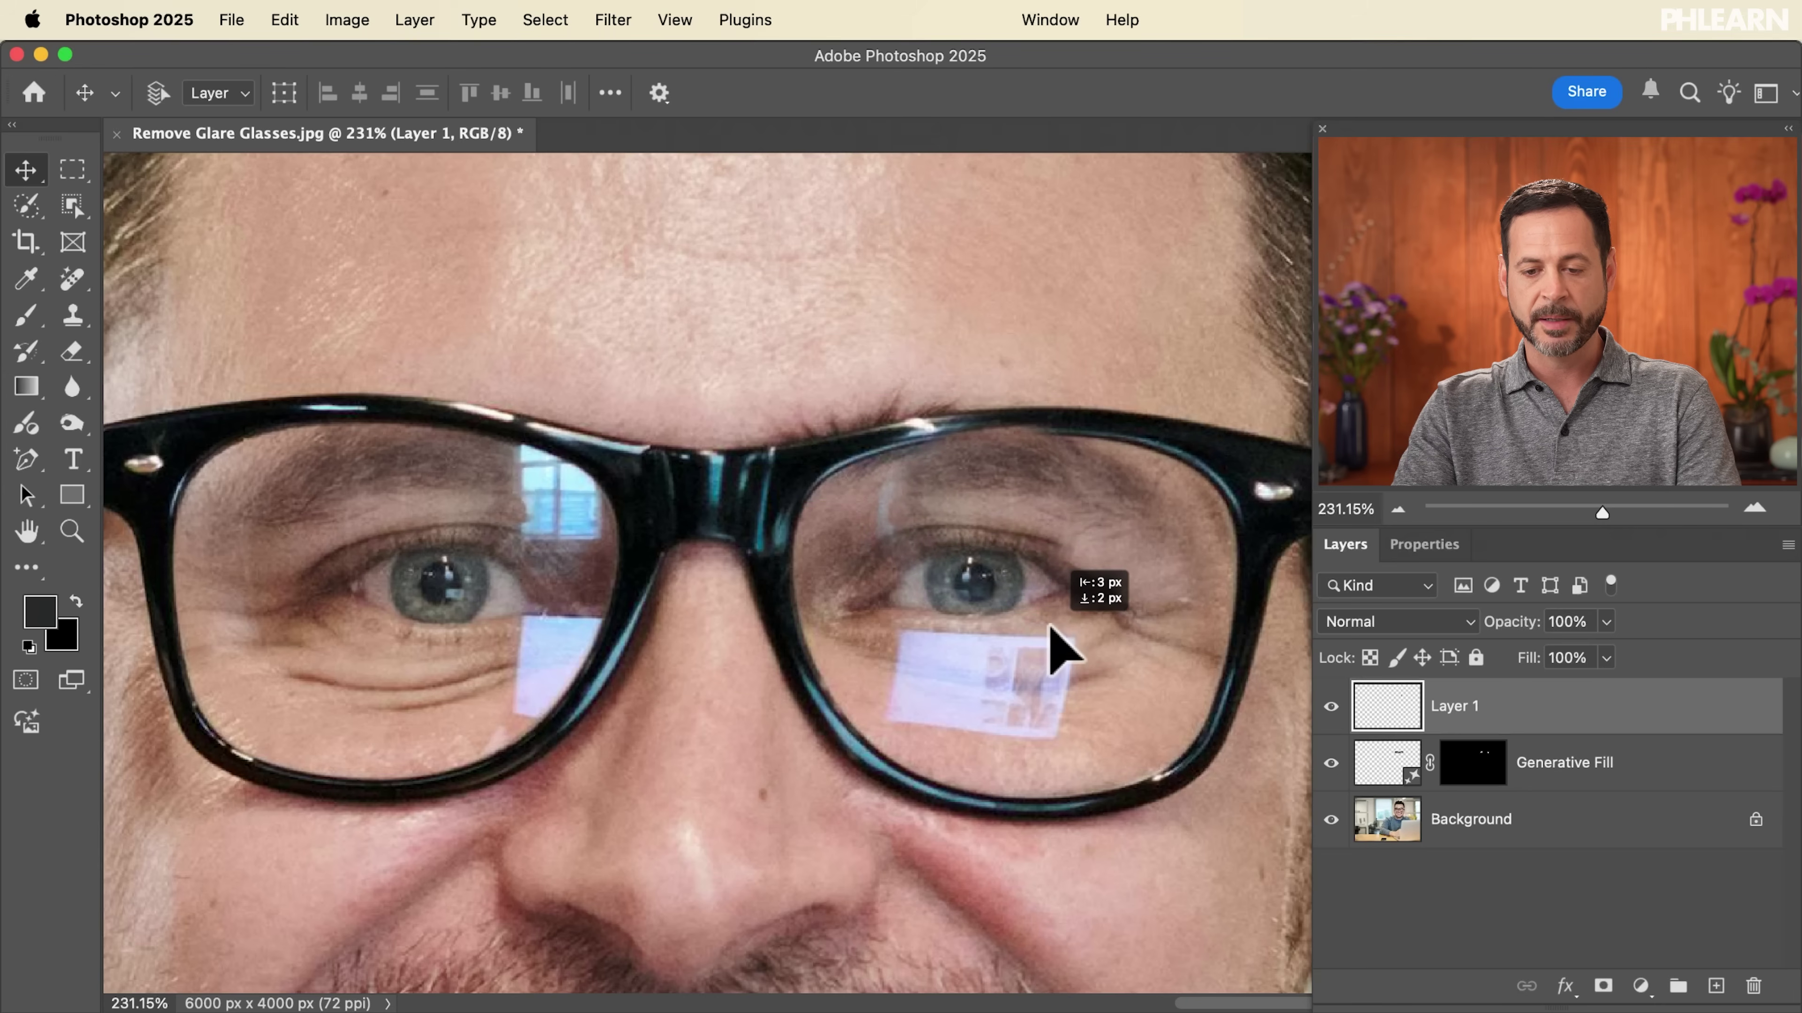
{"action": "left_click_drag", "start_coordinate": [1052, 626], "coordinate": [1058, 629]}
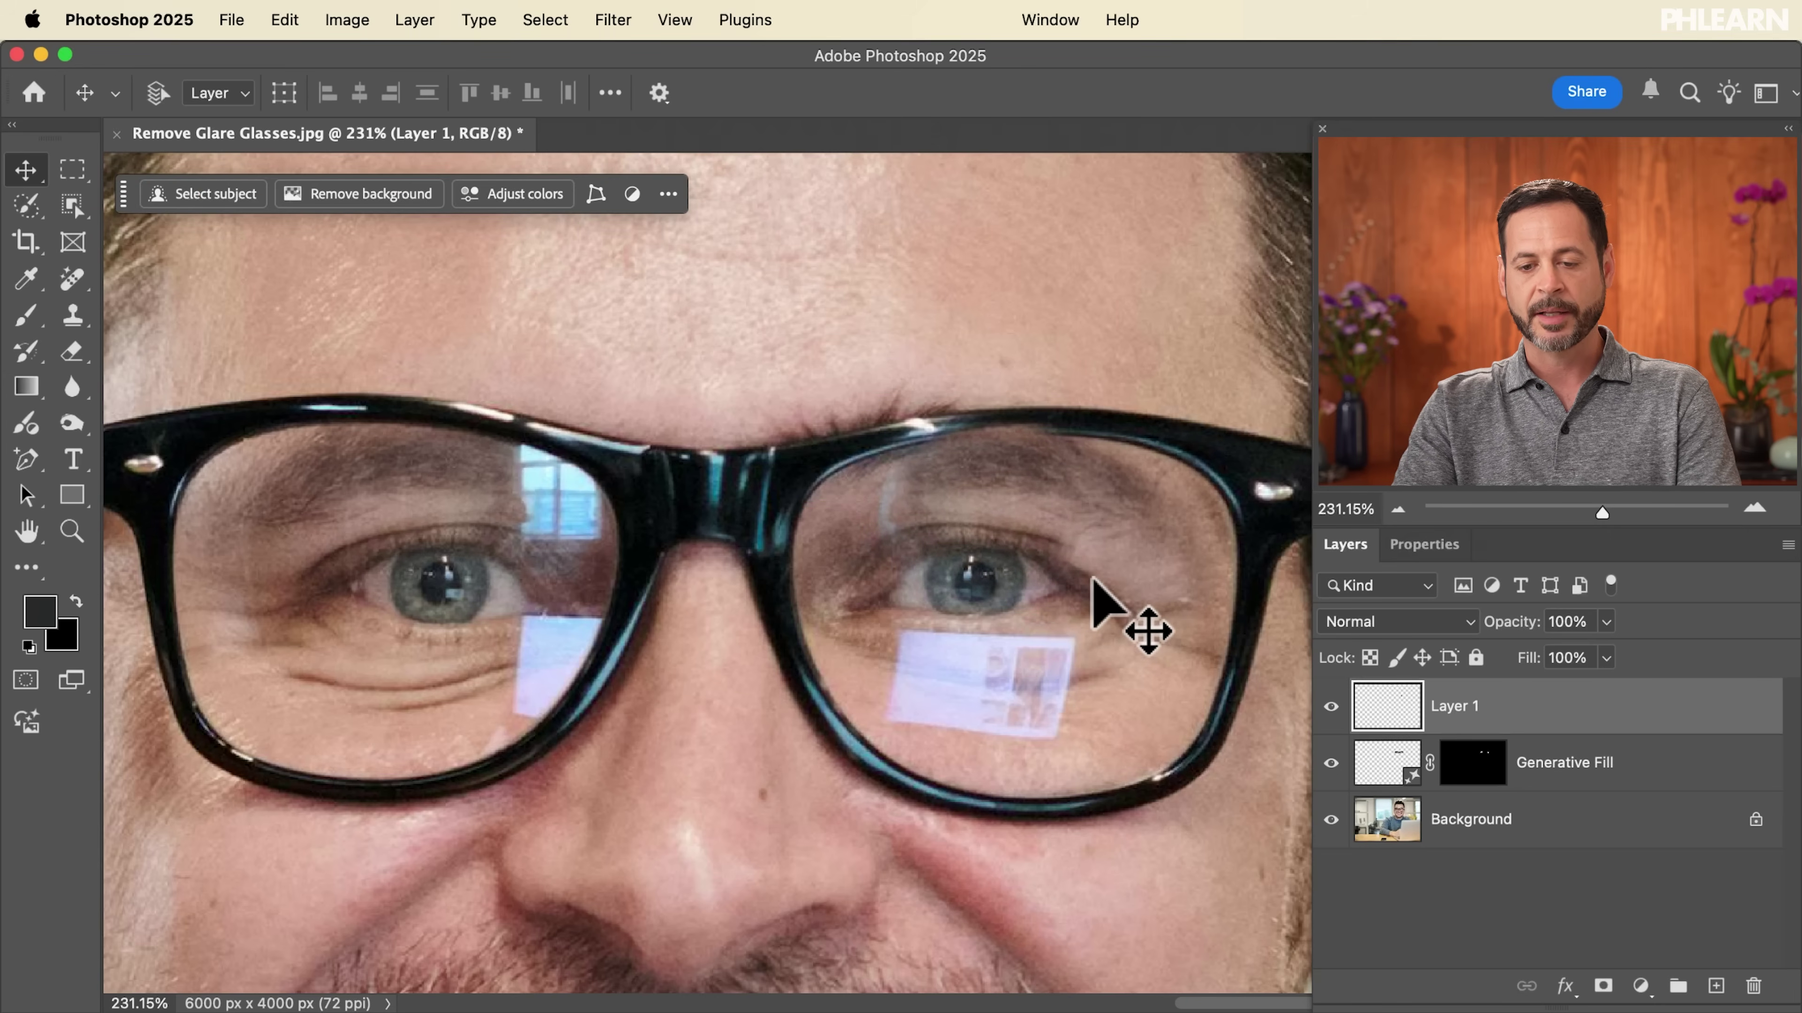
{"action": "scroll", "coordinate": [1092, 578], "scroll_direction": "up", "scroll_amount": 5}
{"action": "scroll", "coordinate": [1093, 578], "scroll_direction": "right", "scroll_amount": 2}
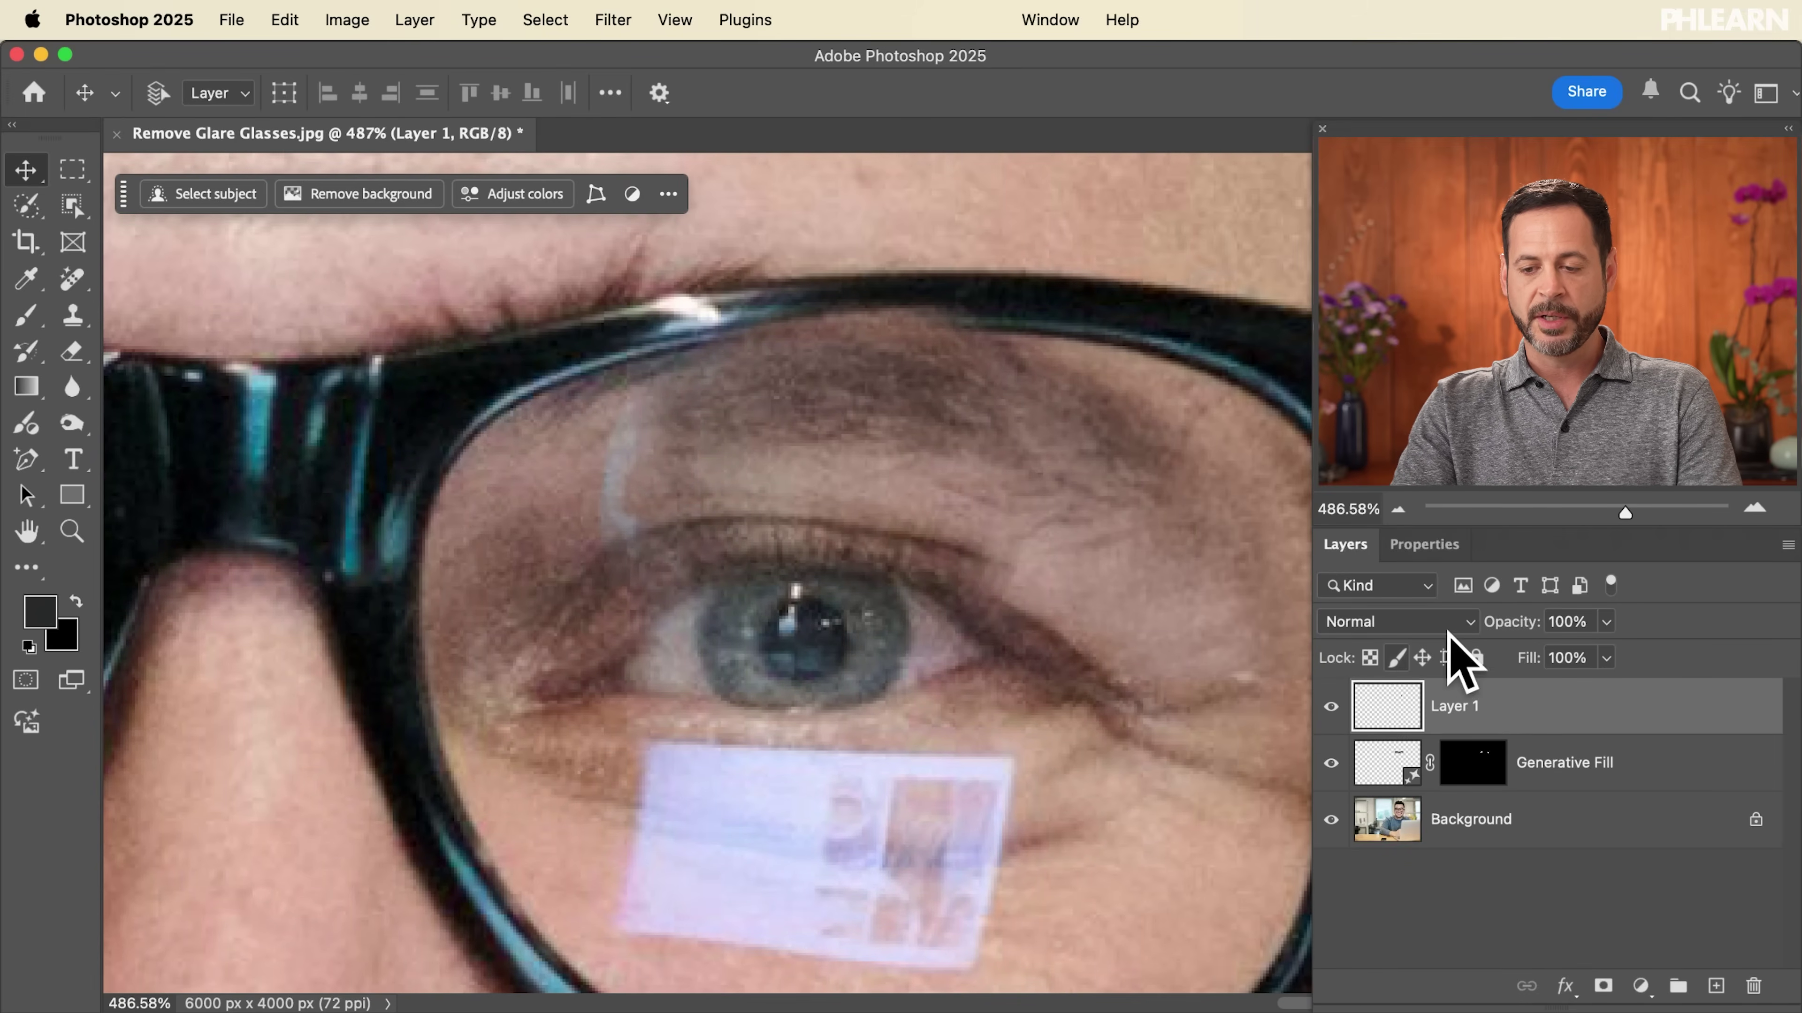
{"action": "left_click_drag", "start_coordinate": [1527, 623], "coordinate": [1505, 623]}
{"action": "mouse_move", "coordinate": [1014, 605]}
{"action": "left_mouse_down"}
{"action": "mouse_move", "coordinate": [1025, 579]}
{"action": "mouse_move", "coordinate": [1016, 605]}
{"action": "left_mouse_up"}
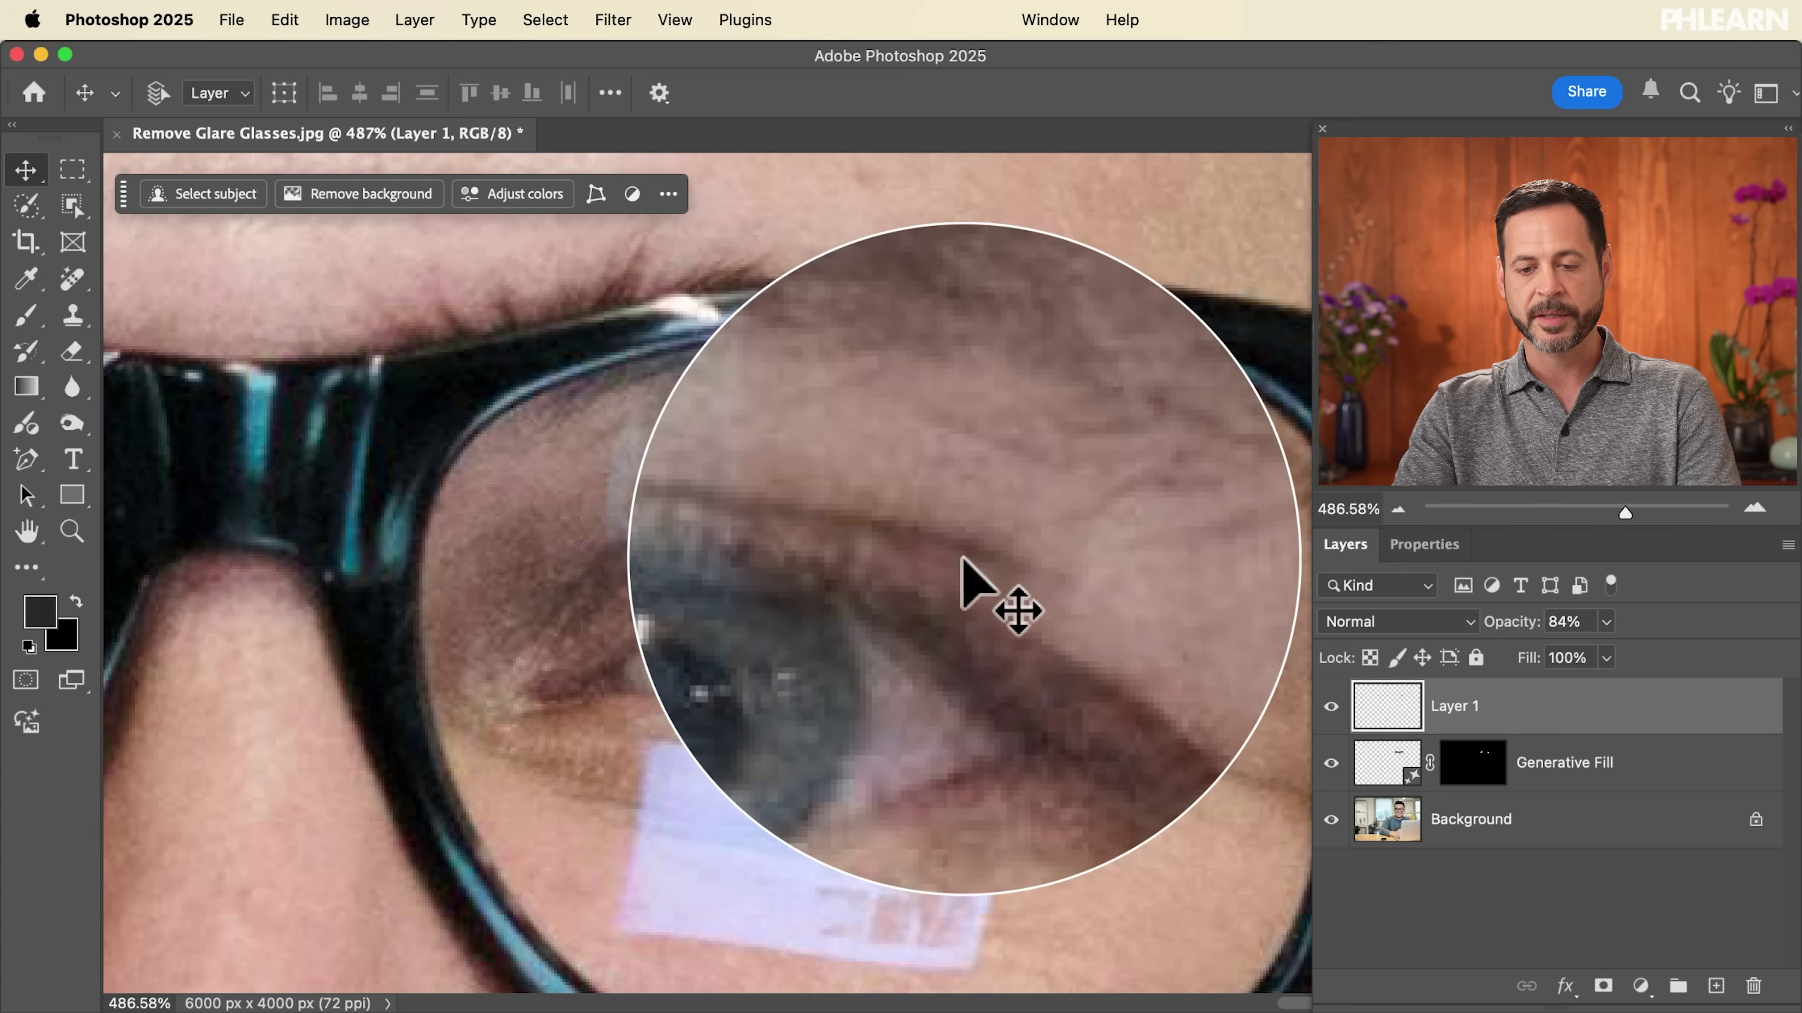
- Warp the patch's lower outer corner and inner edge to match the underlying eye, and set Layer 1's opacity back to 100%
{"action": "key", "text": "super+t"}
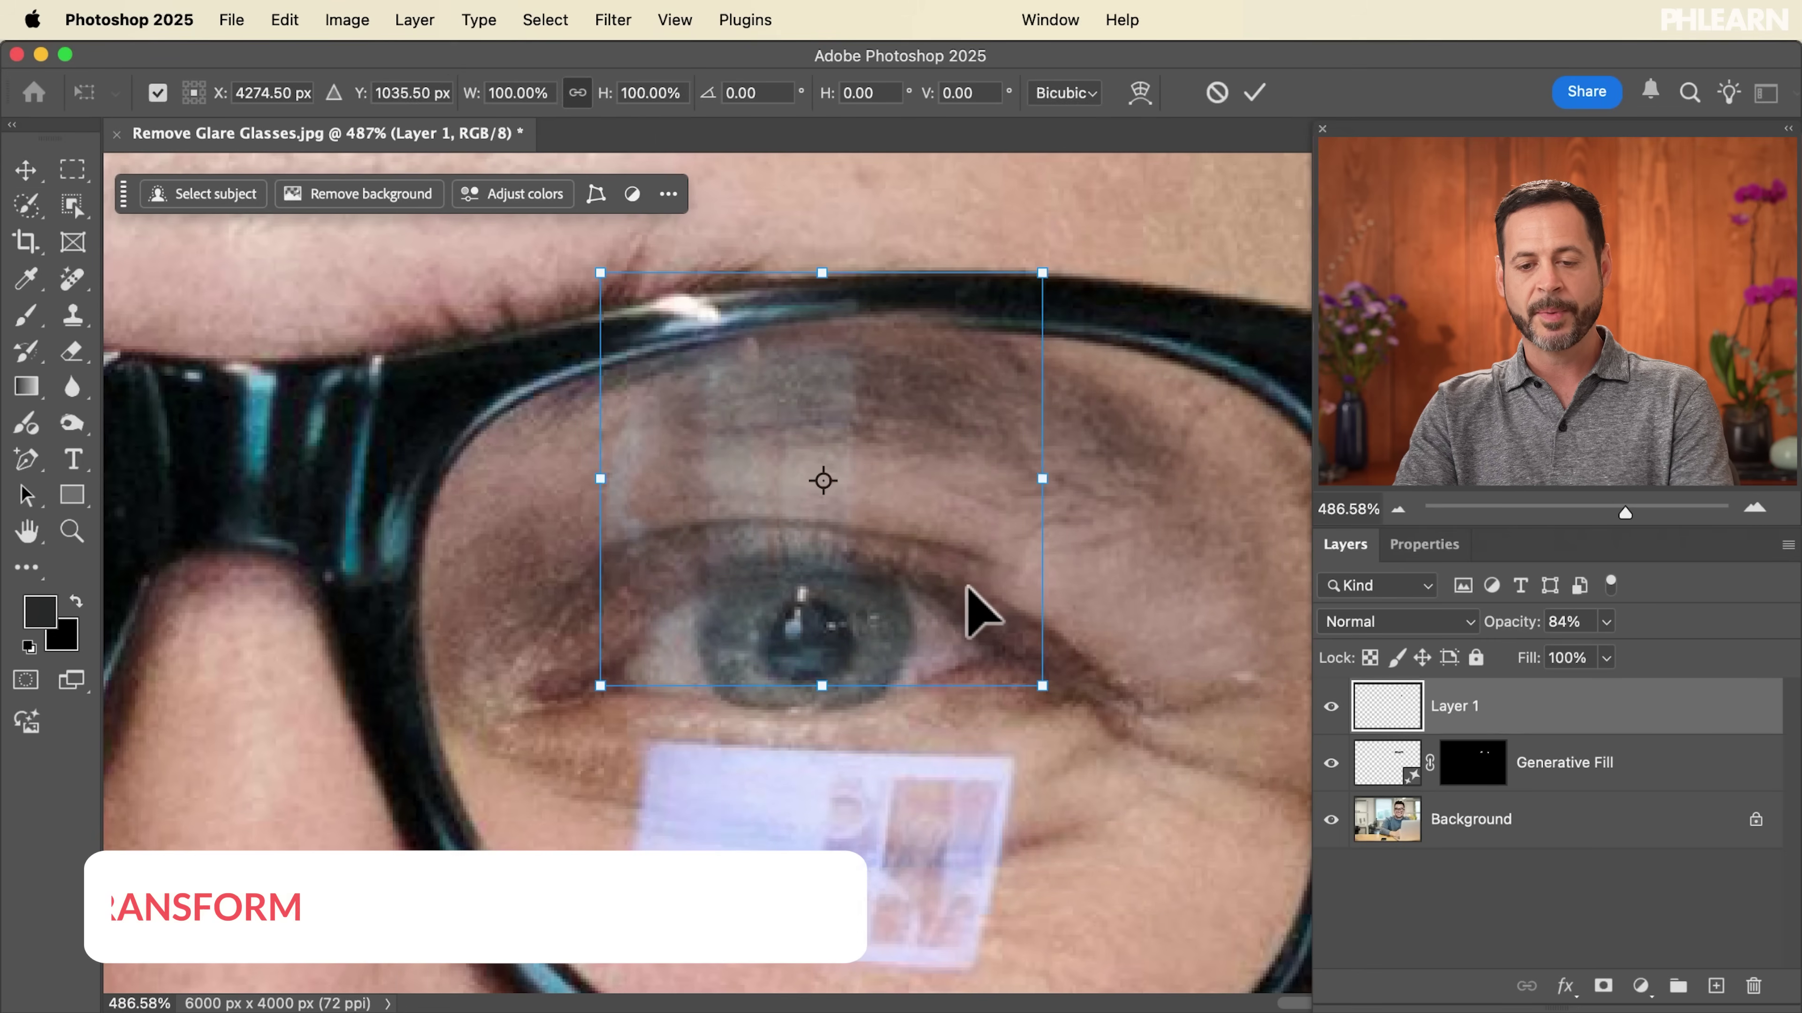
{"action": "right_click", "coordinate": [951, 492]}
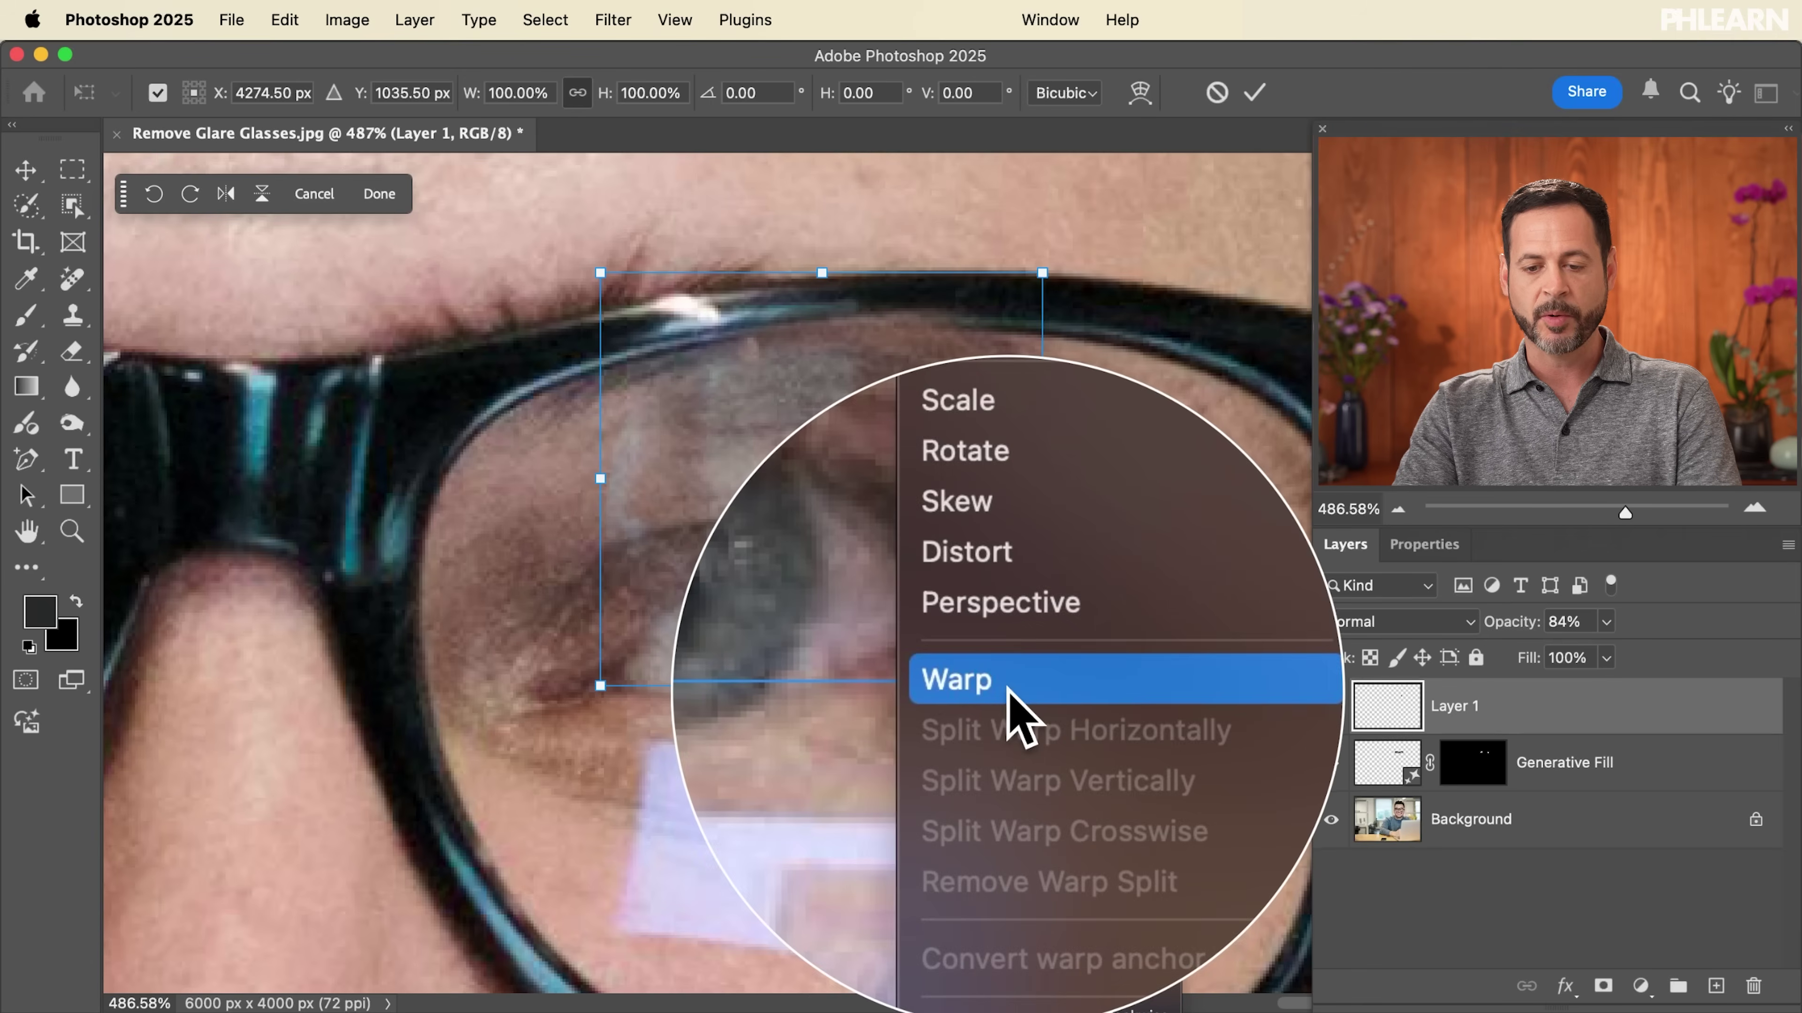
{"action": "left_click", "coordinate": [993, 685]}
{"action": "left_click_drag", "start_coordinate": [1042, 687], "coordinate": [1015, 776]}
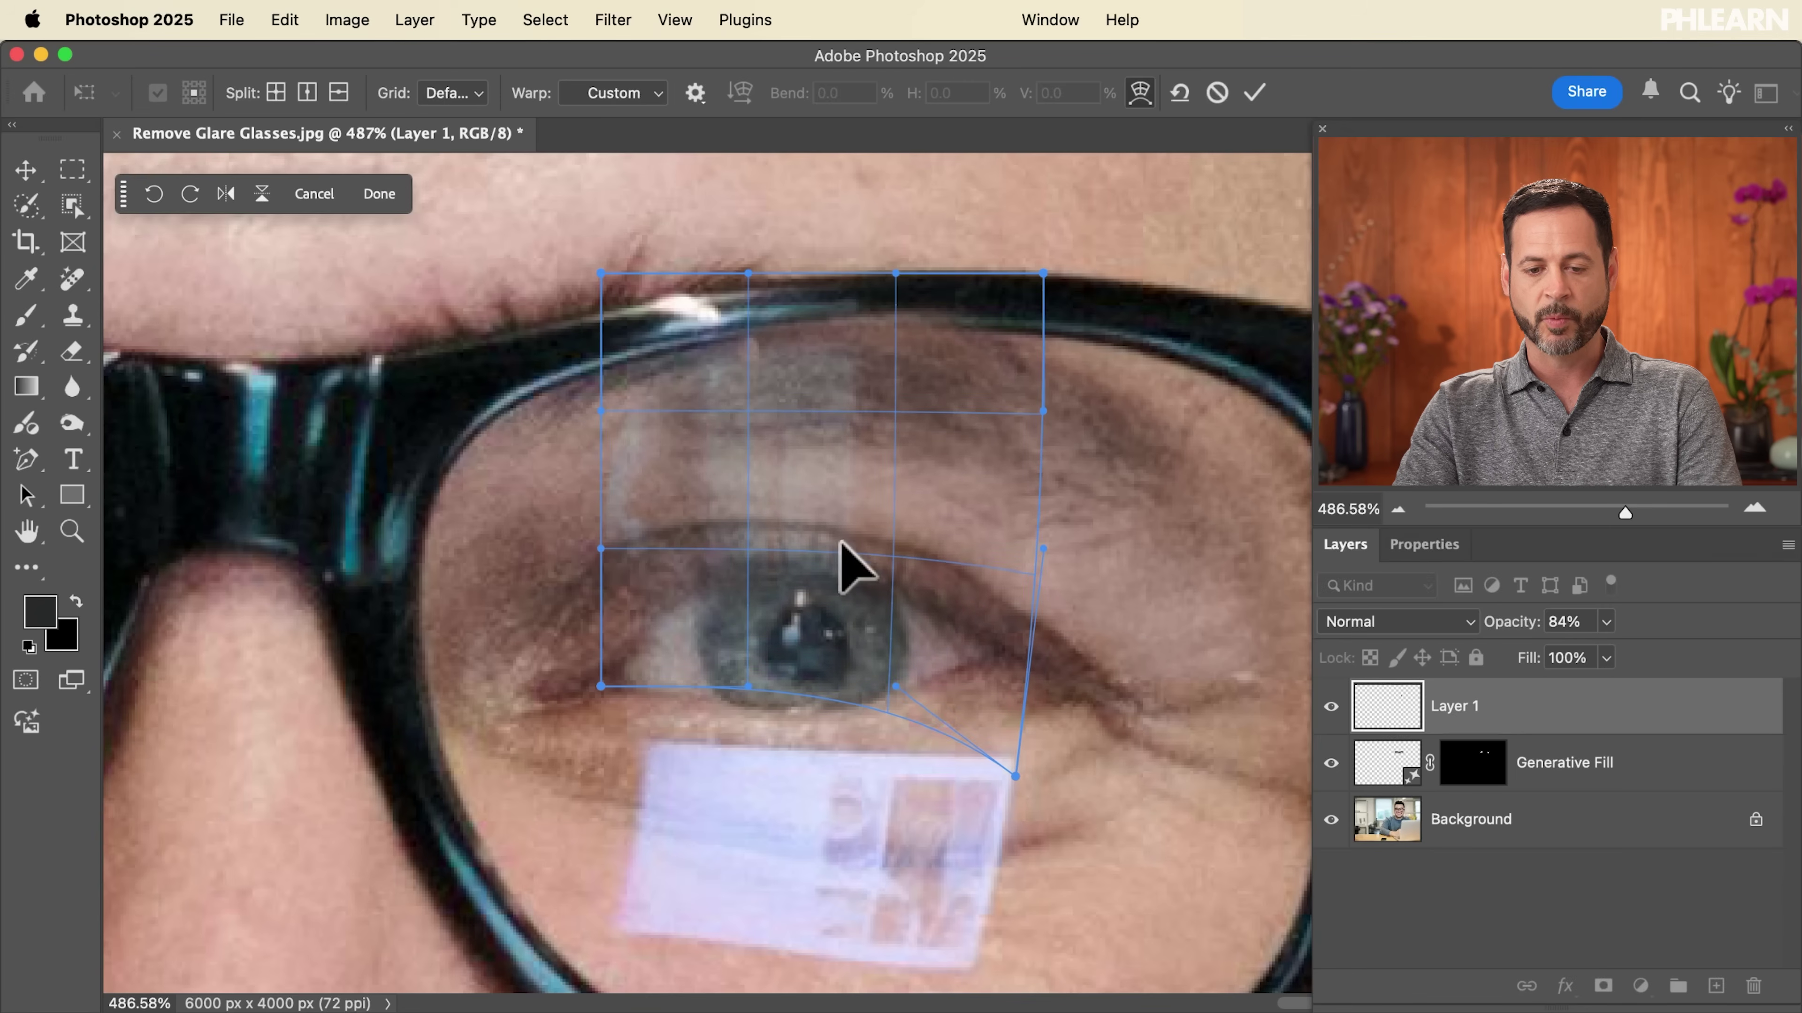
{"action": "left_click_drag", "start_coordinate": [599, 551], "coordinate": [582, 579]}
{"action": "left_click_drag", "start_coordinate": [702, 512], "coordinate": [702, 509]}
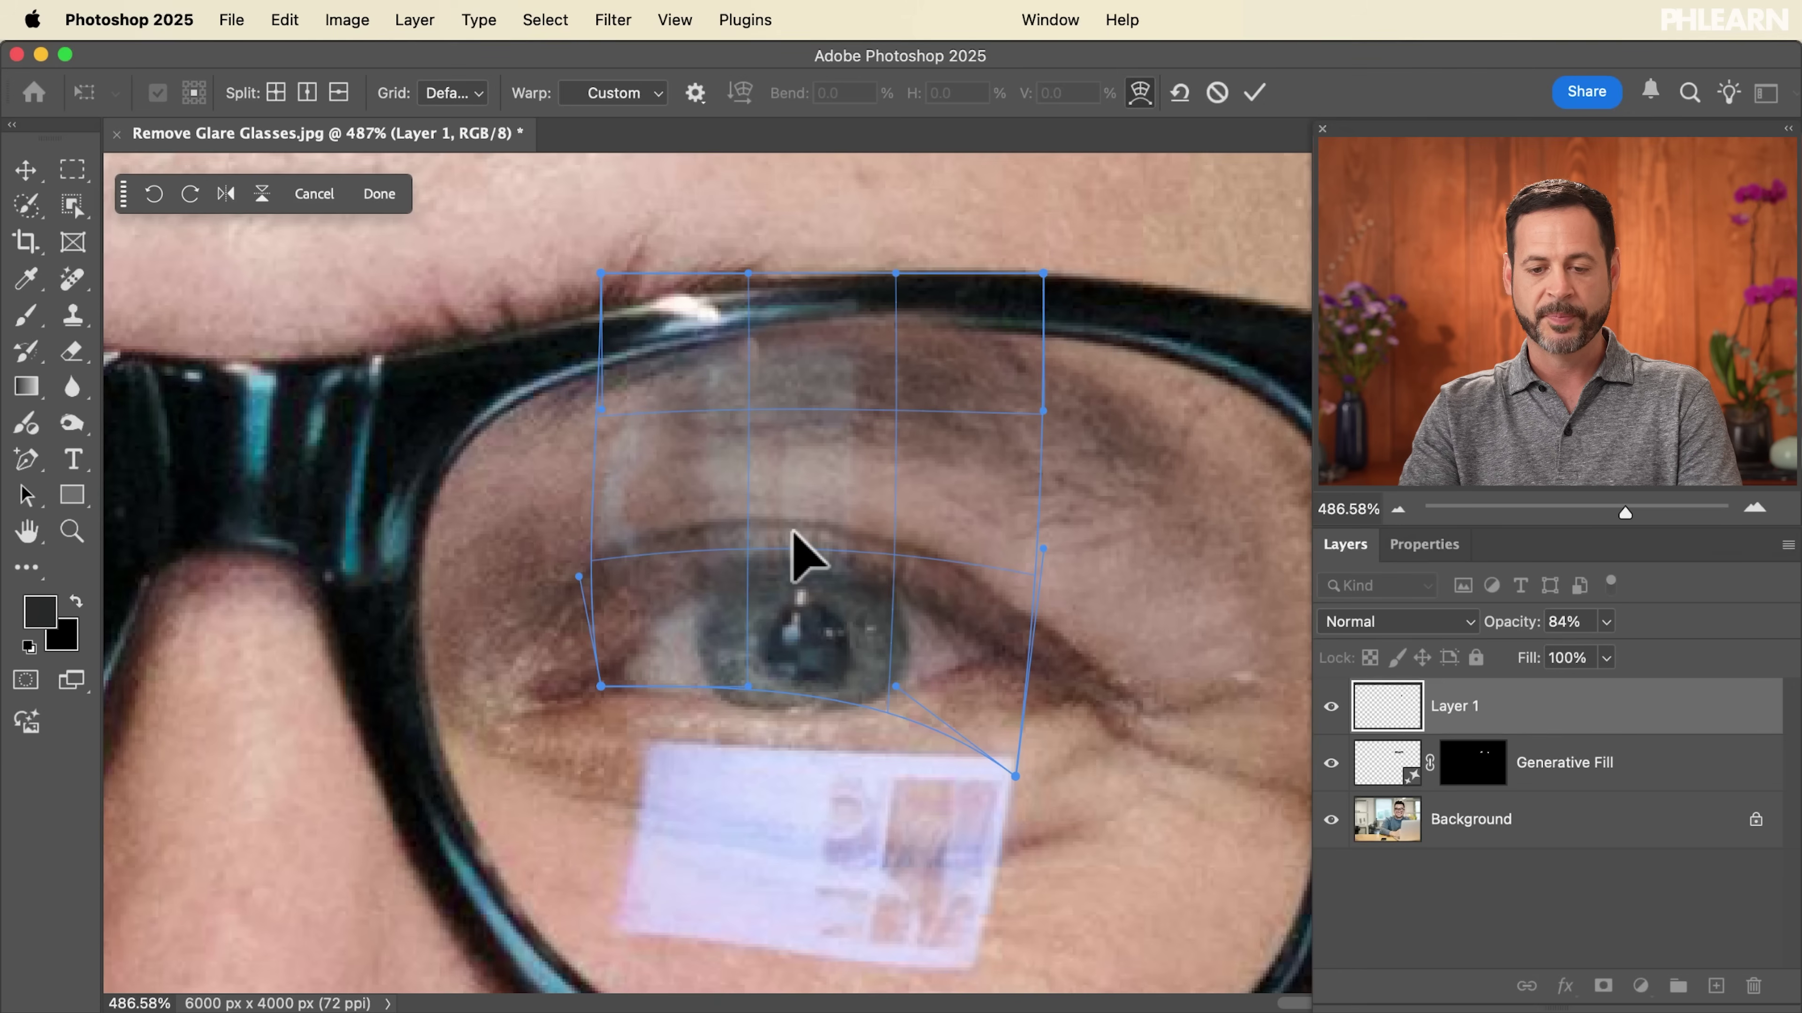
{"action": "left_click", "coordinate": [1254, 94]}
{"action": "left_click_drag", "start_coordinate": [1515, 624], "coordinate": [1694, 623]}
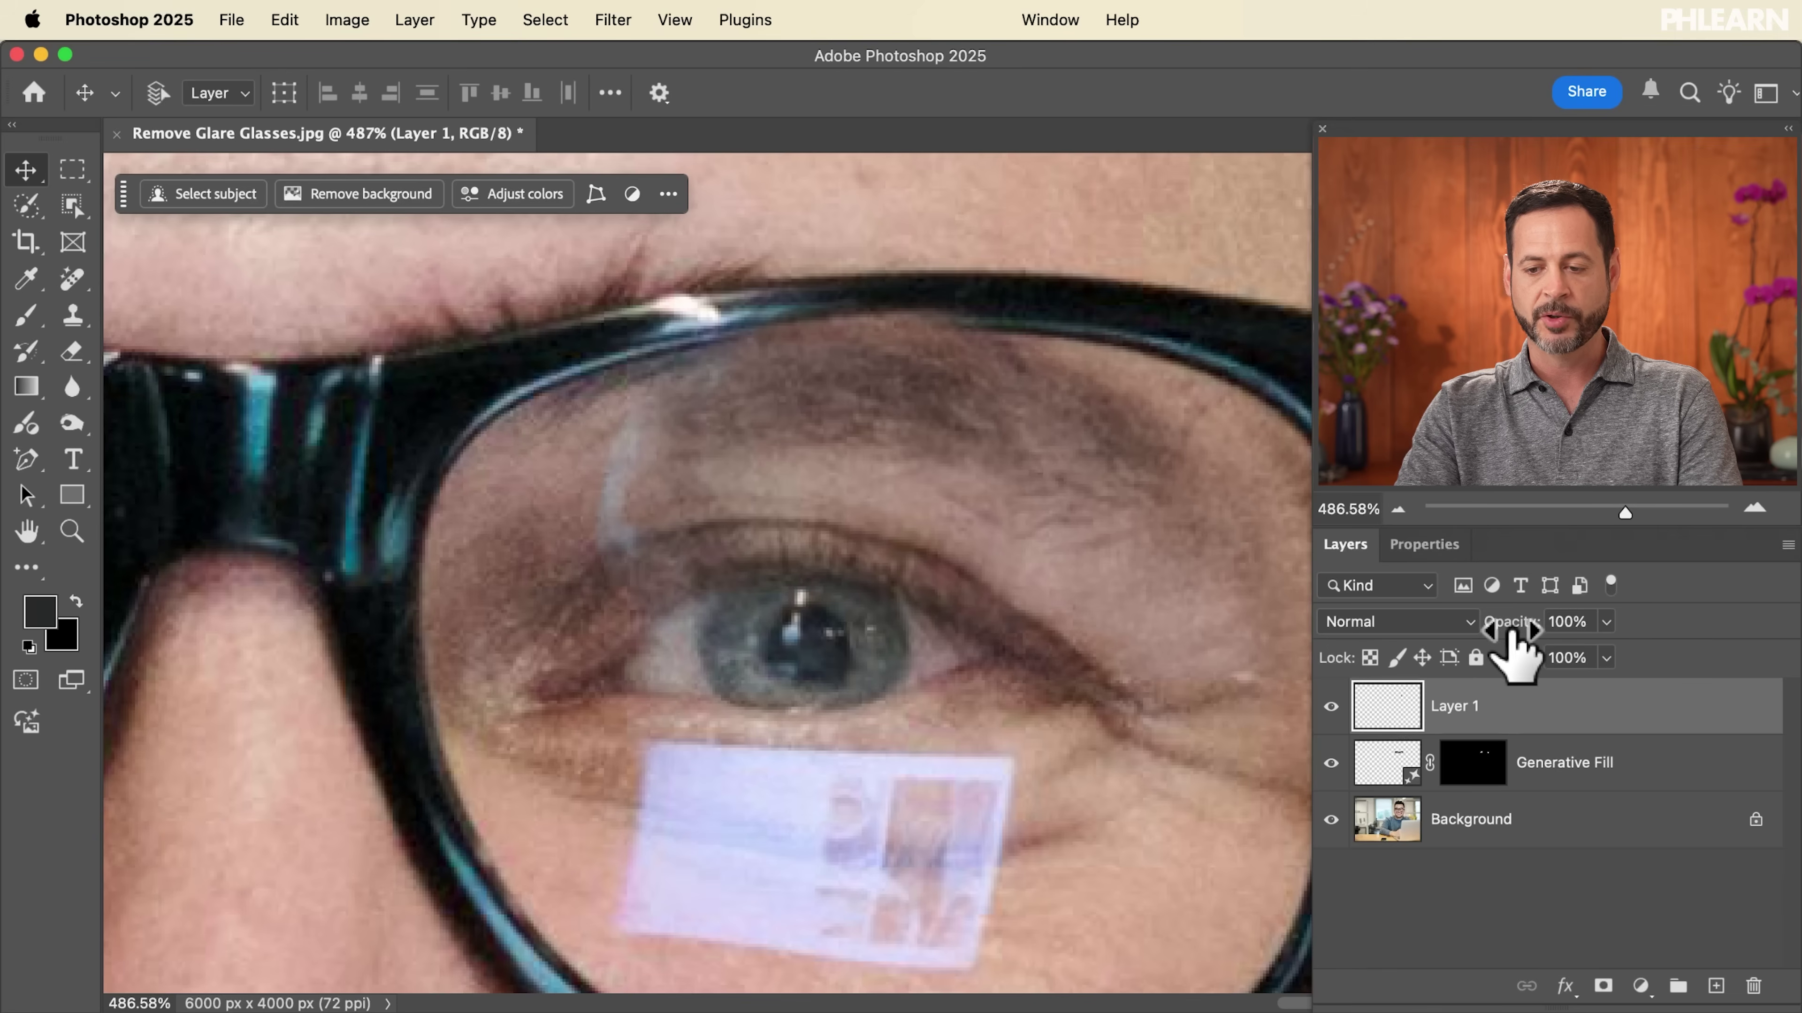
- Compare the right eye with and without Layer 1's patch, and add a layer mask to Layer 1 for brushing
{"action": "left_click", "coordinate": [1331, 706]}
{"action": "left_click", "coordinate": [1332, 706]}
{"action": "left_click", "coordinate": [1332, 706]}
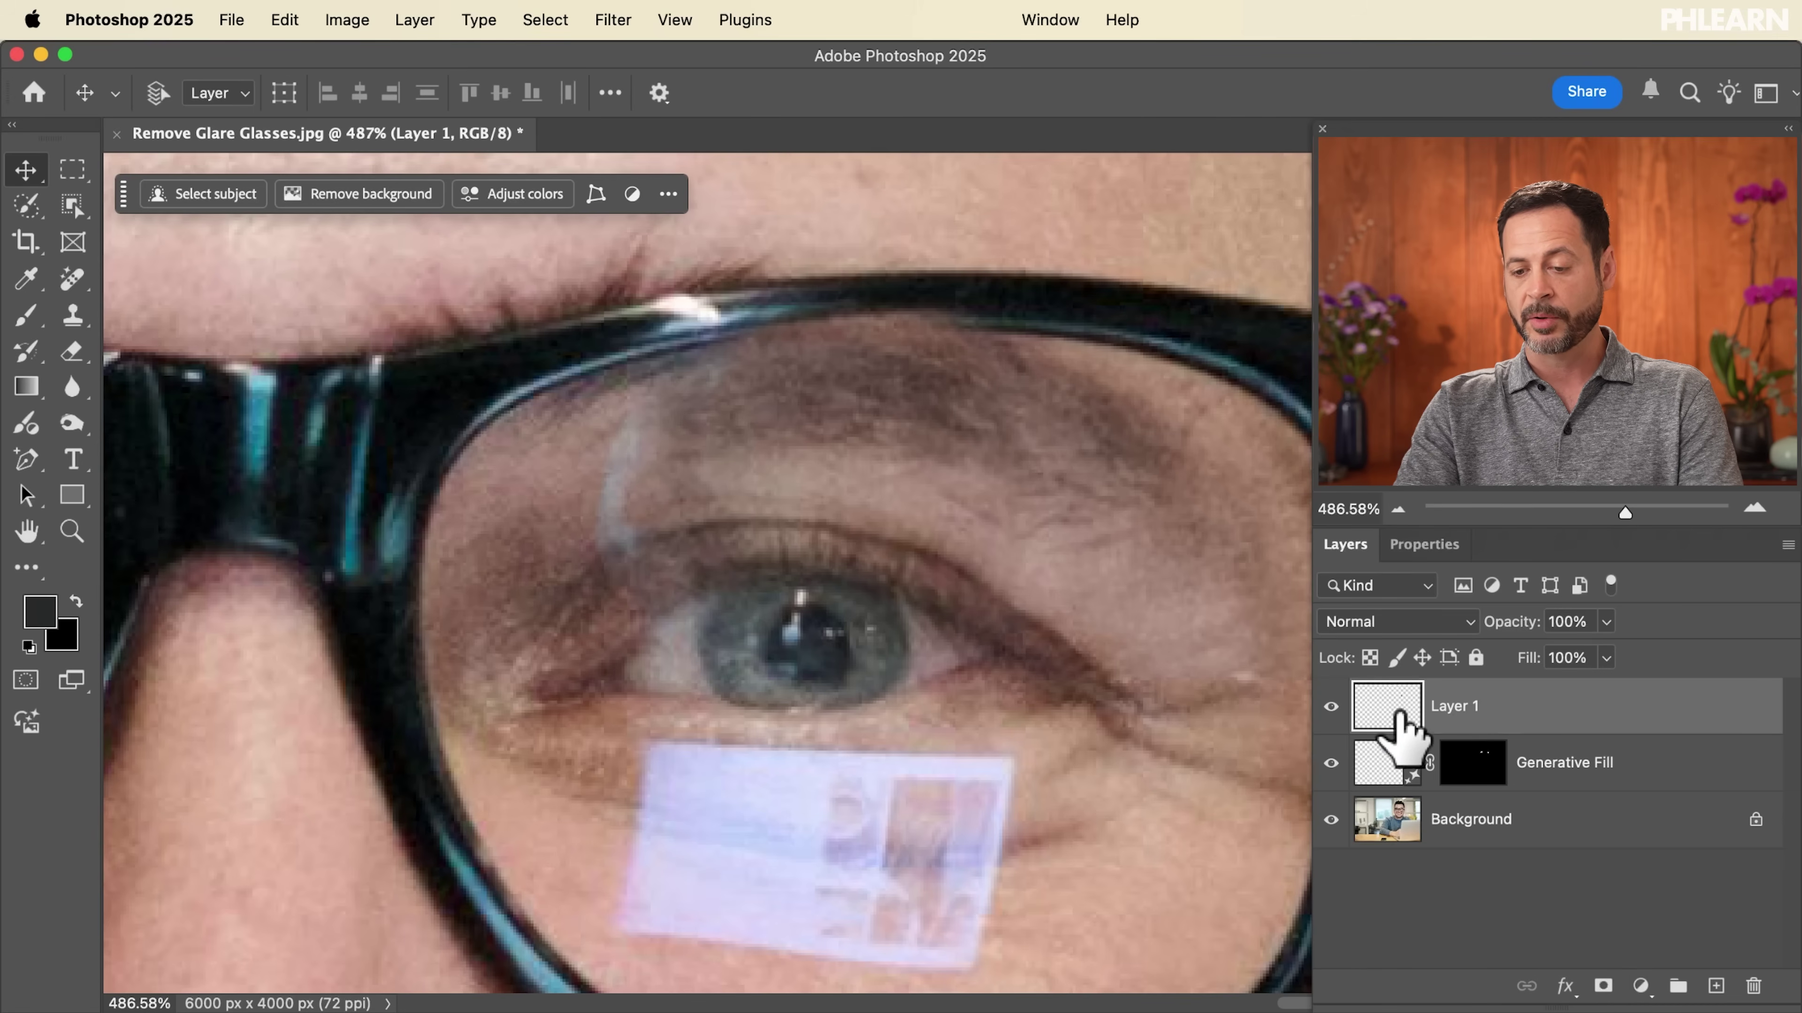
{"action": "left_click", "coordinate": [1603, 987]}
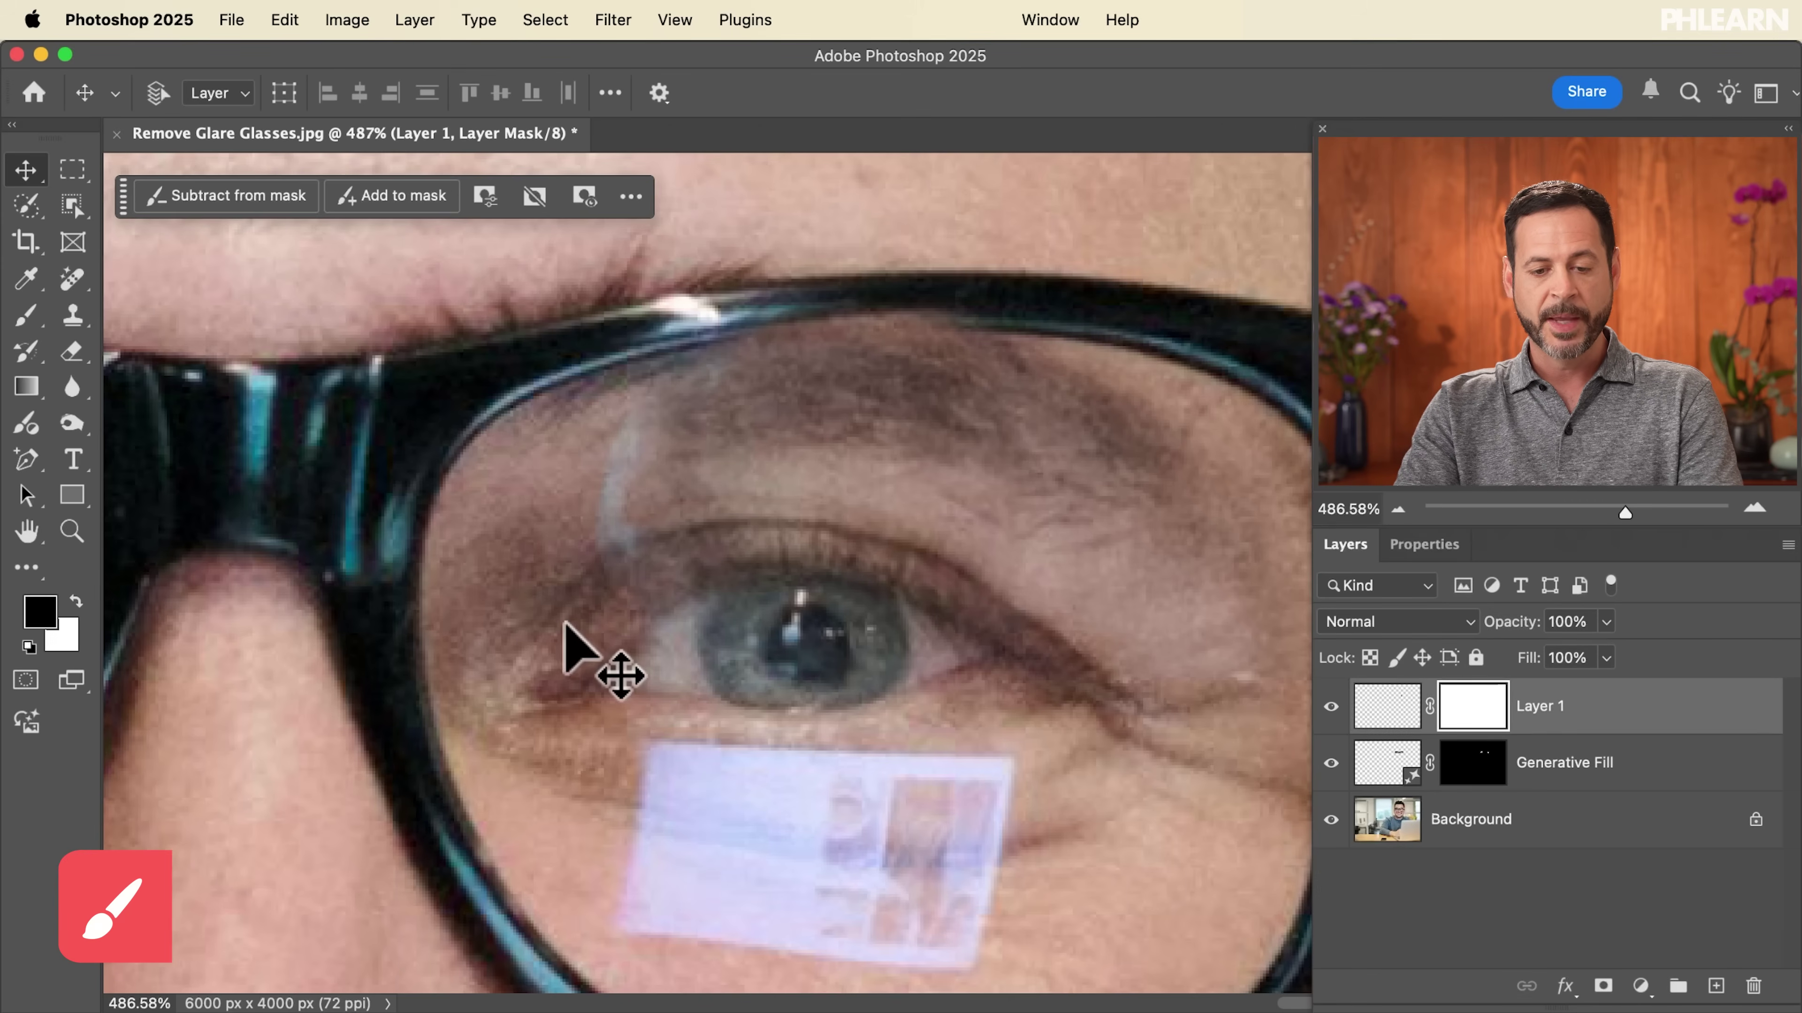
{"action": "key", "text": "b"}
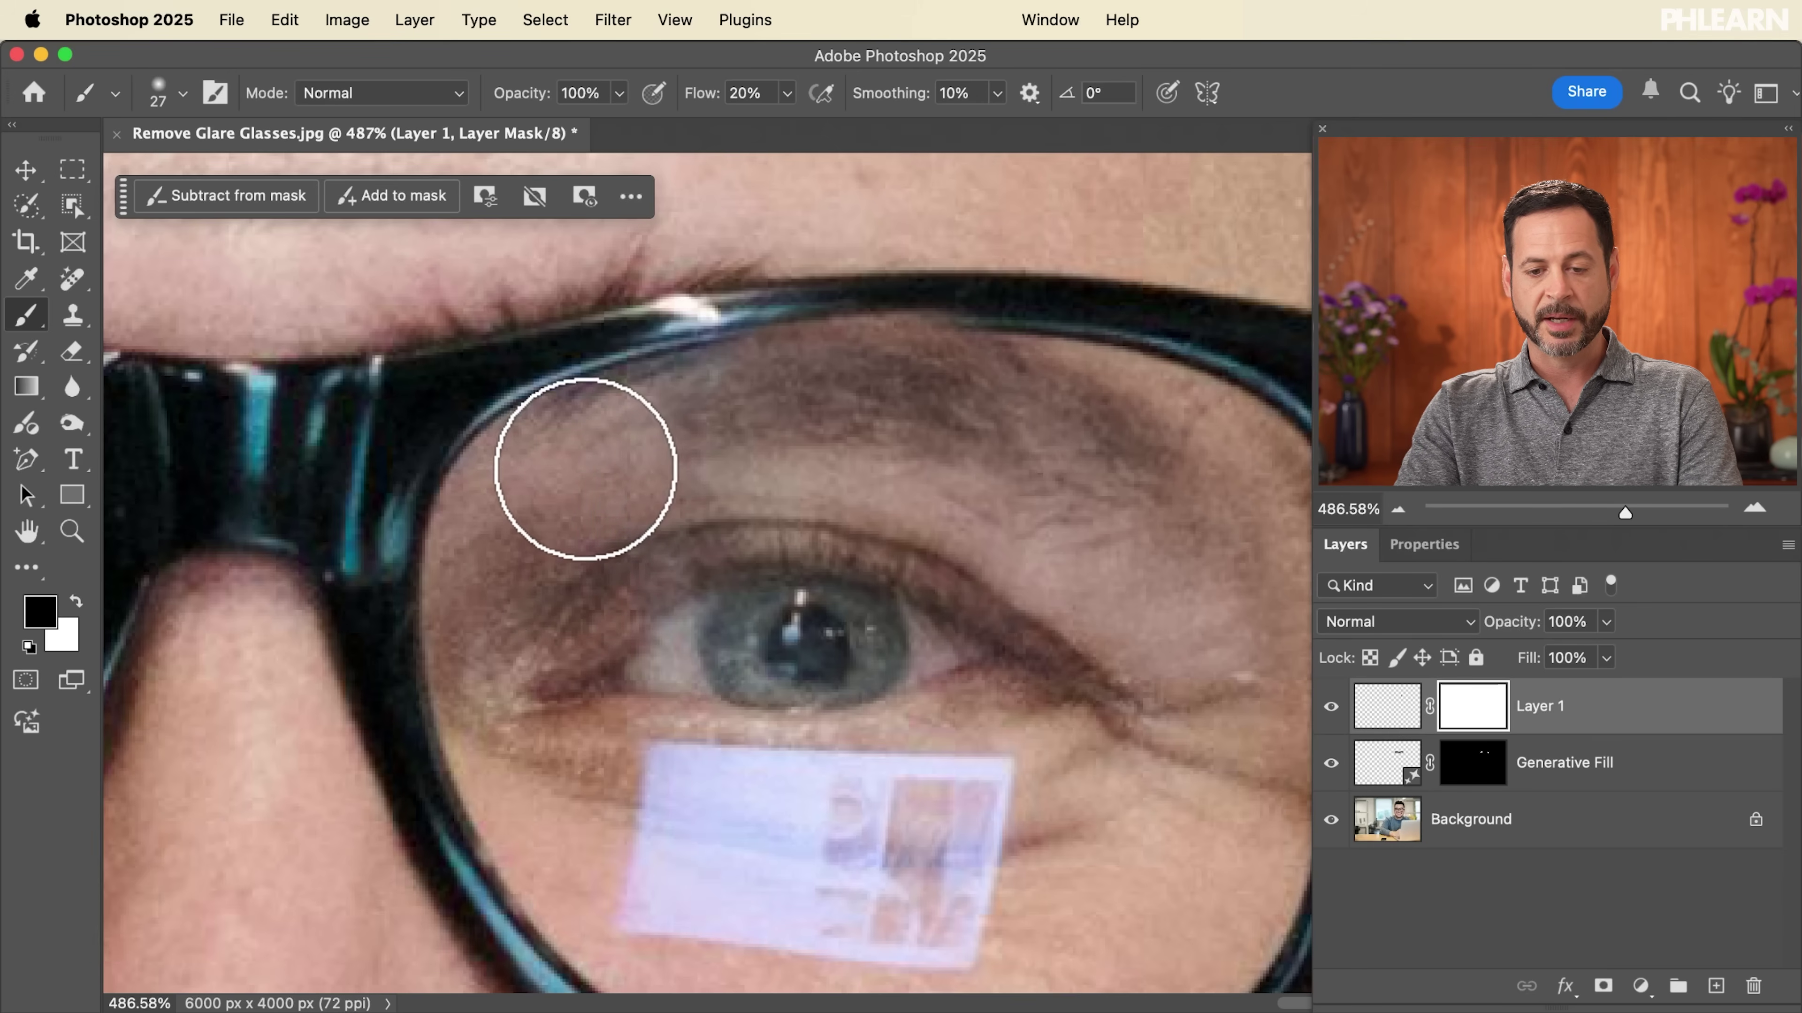
- Blend the patch over the right lens's iris and inner glare by painting black and white on Layer 1's mask
{"action": "left_click", "coordinate": [1331, 761]}
{"action": "left_click", "coordinate": [1331, 760]}
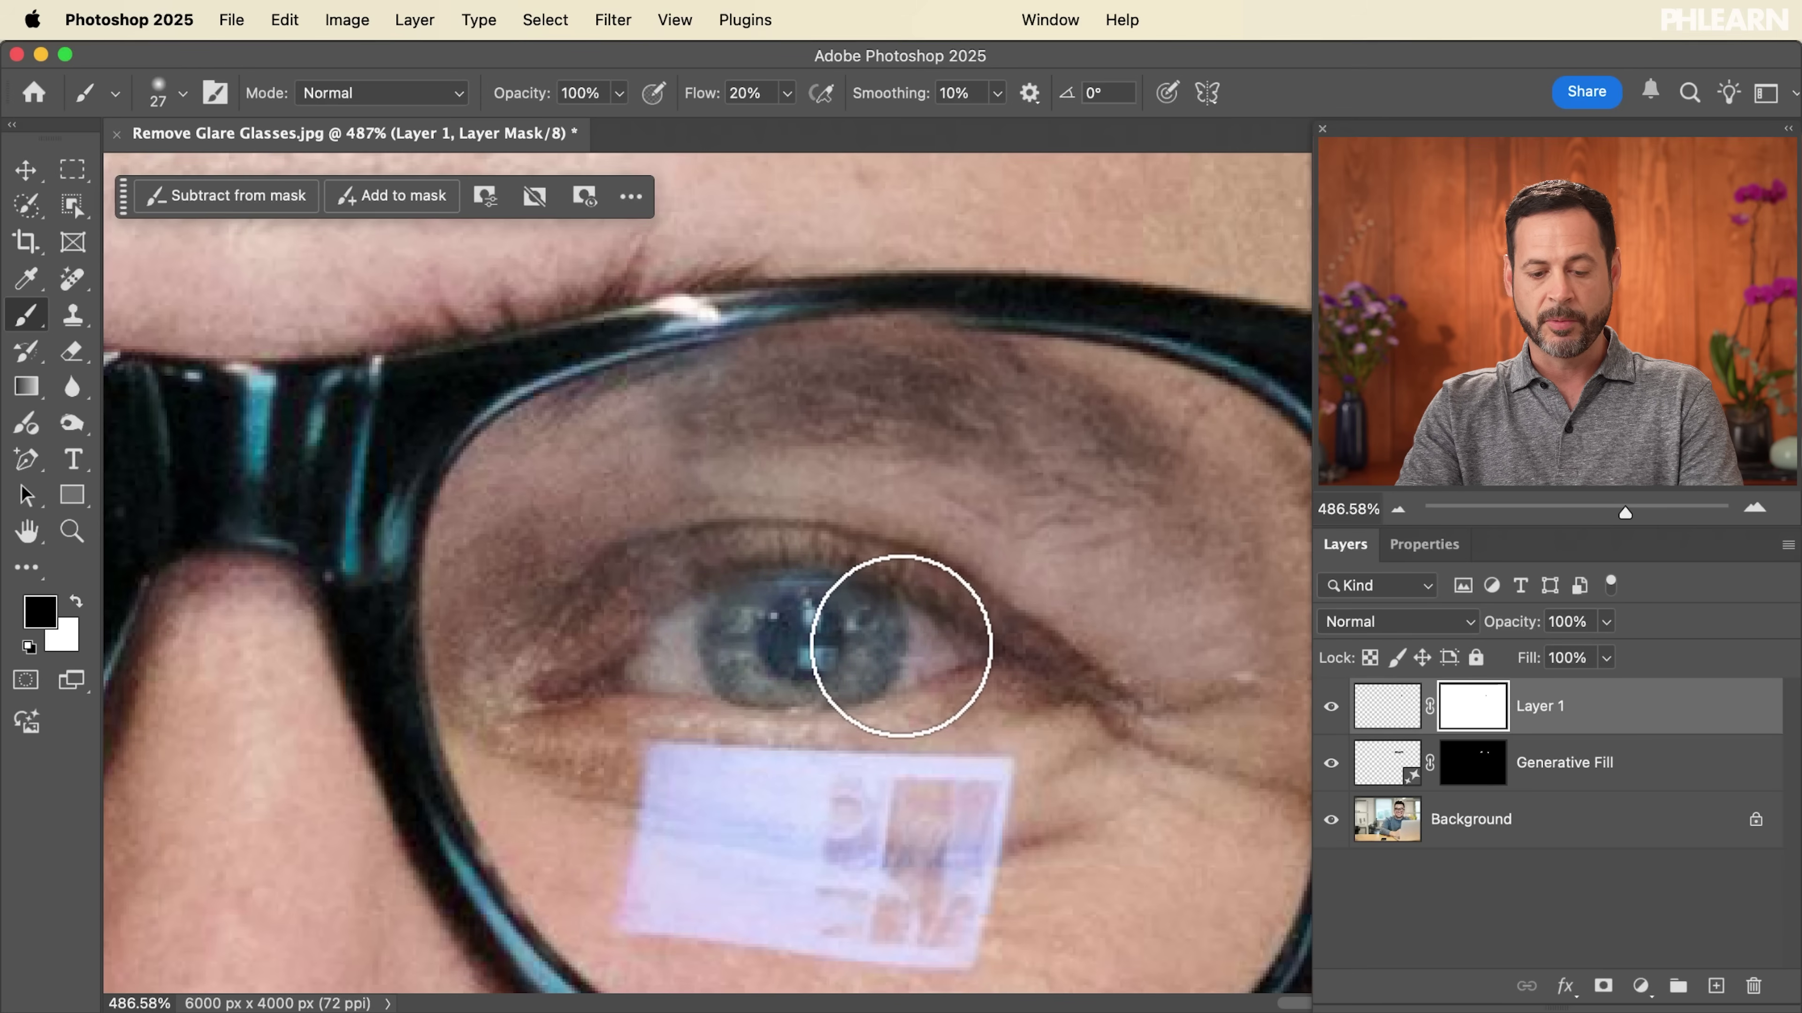
{"action": "key", "text": "x"}
{"action": "mouse_move", "coordinate": [787, 582]}
{"action": "left_mouse_down"}
{"action": "mouse_move", "coordinate": [772, 604]}
{"action": "mouse_move", "coordinate": [787, 583]}
{"action": "left_mouse_up"}
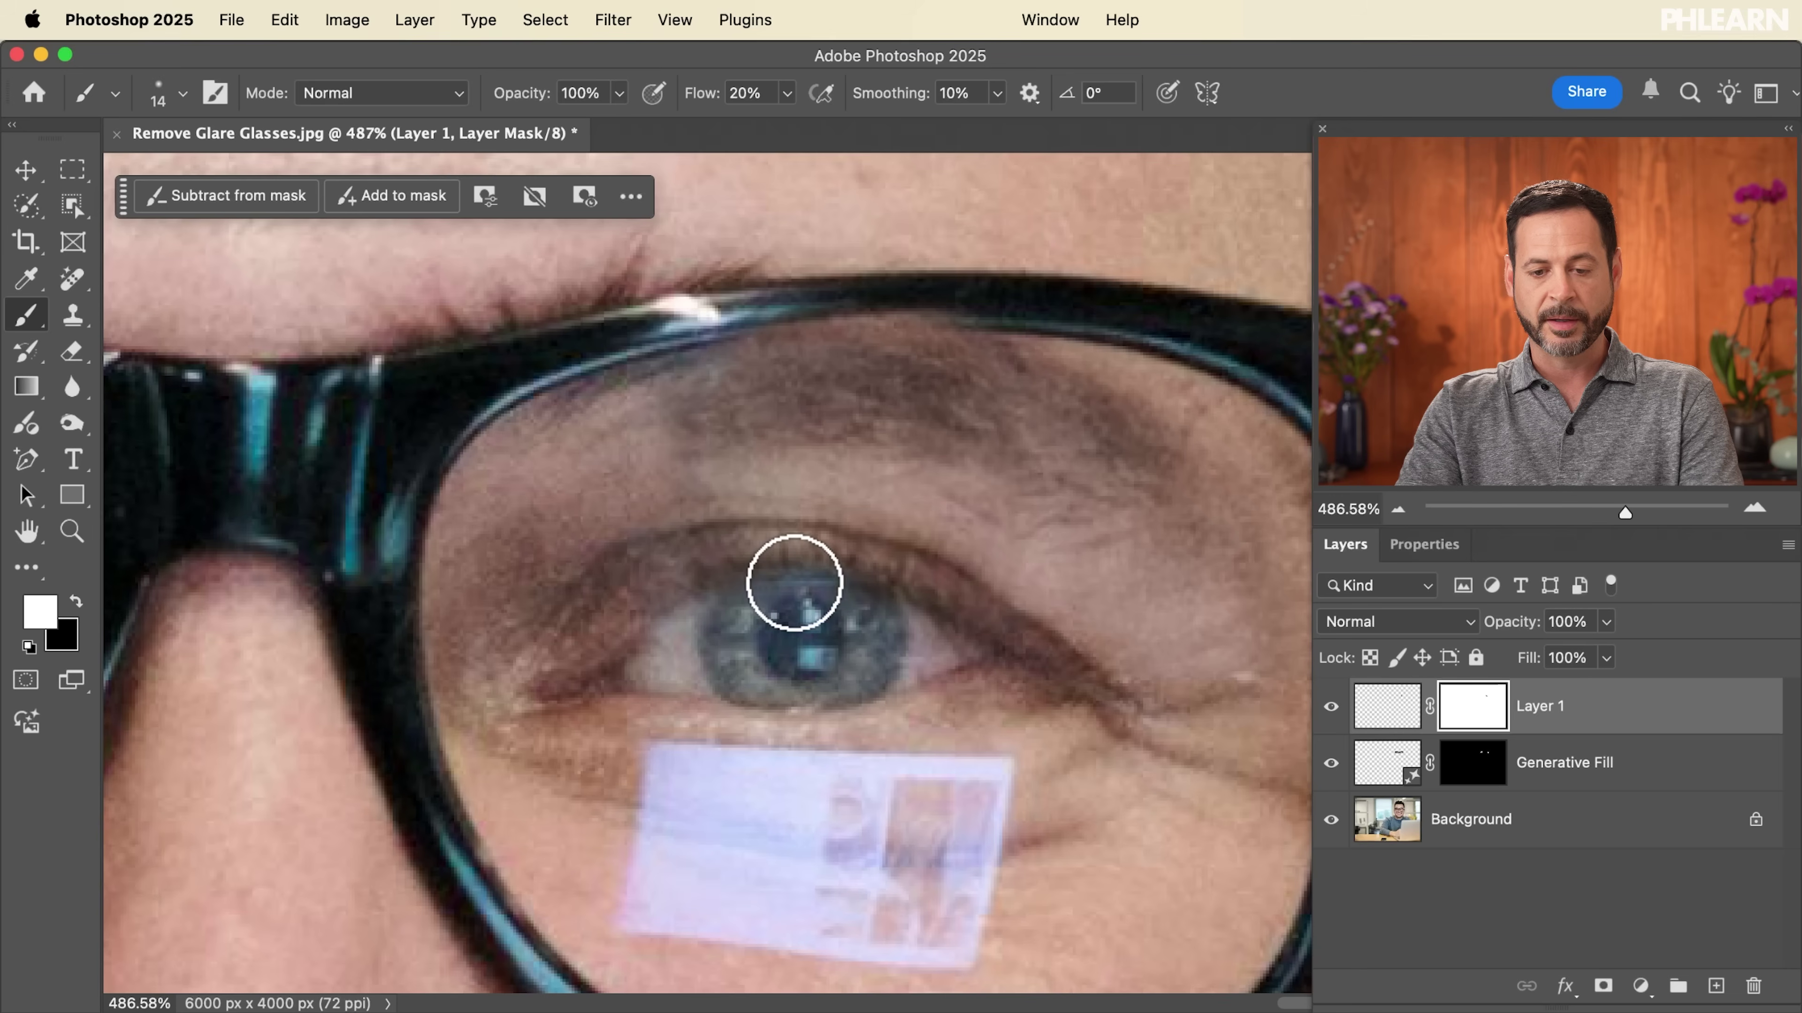
{"action": "key", "text": "x"}
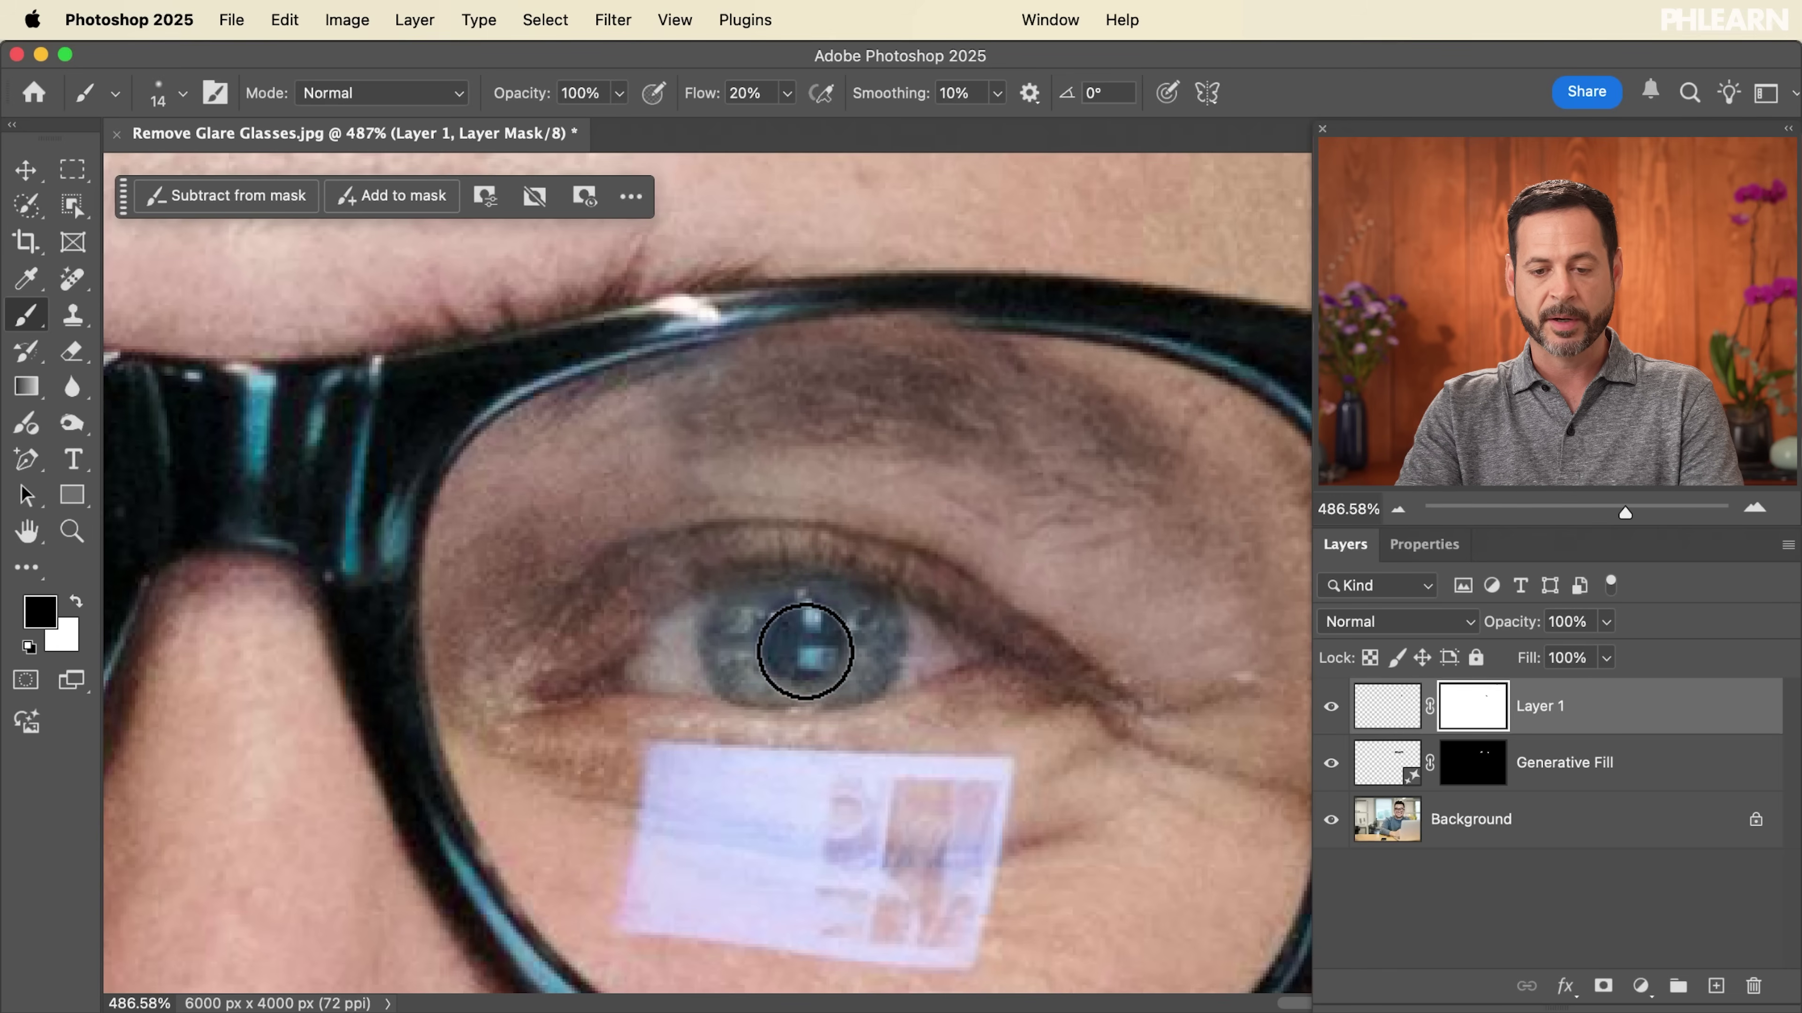
- Compare the right lens's eye with Layer 1's masked patch hidden and shown
{"action": "left_click", "coordinate": [1330, 706]}
{"action": "scroll", "coordinate": [899, 637], "scroll_direction": "down", "scroll_amount": 4}
{"action": "scroll", "coordinate": [899, 637], "scroll_direction": "up", "scroll_amount": 1}
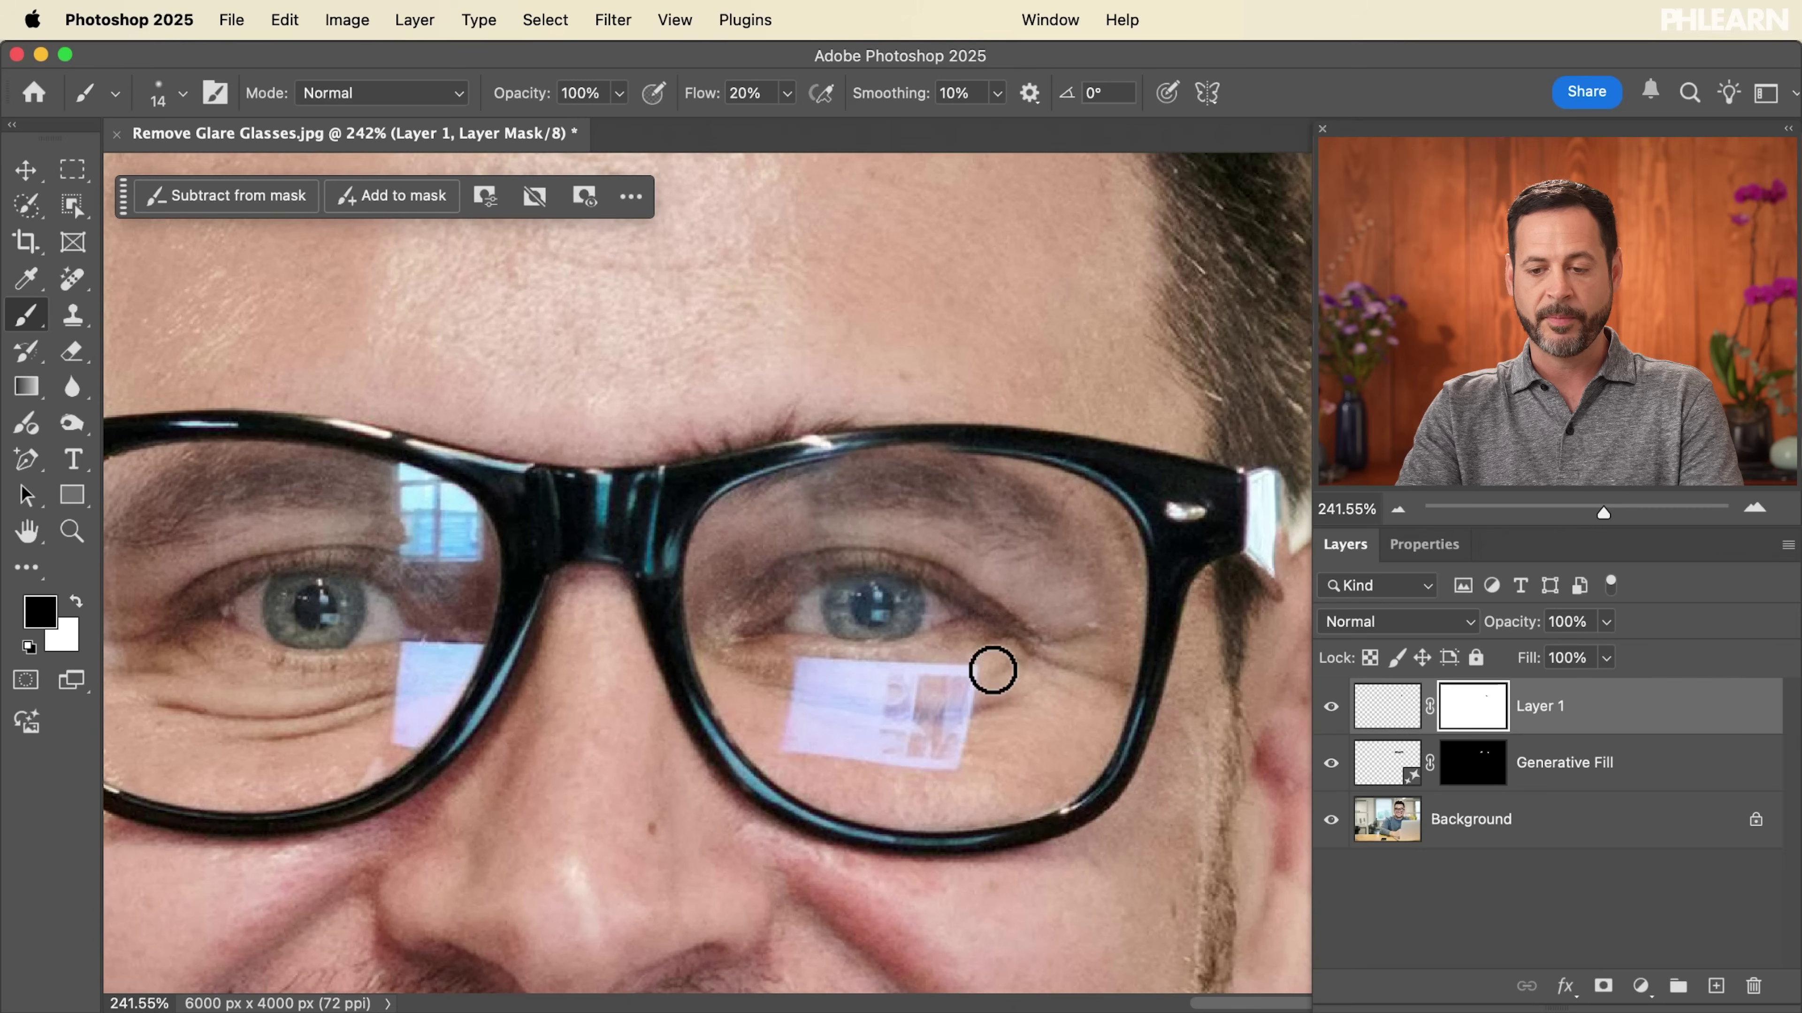
{"action": "left_click", "coordinate": [1330, 706]}
{"action": "left_click", "coordinate": [1331, 706]}
{"action": "left_click", "coordinate": [1330, 706]}
{"action": "left_click", "coordinate": [1330, 706]}
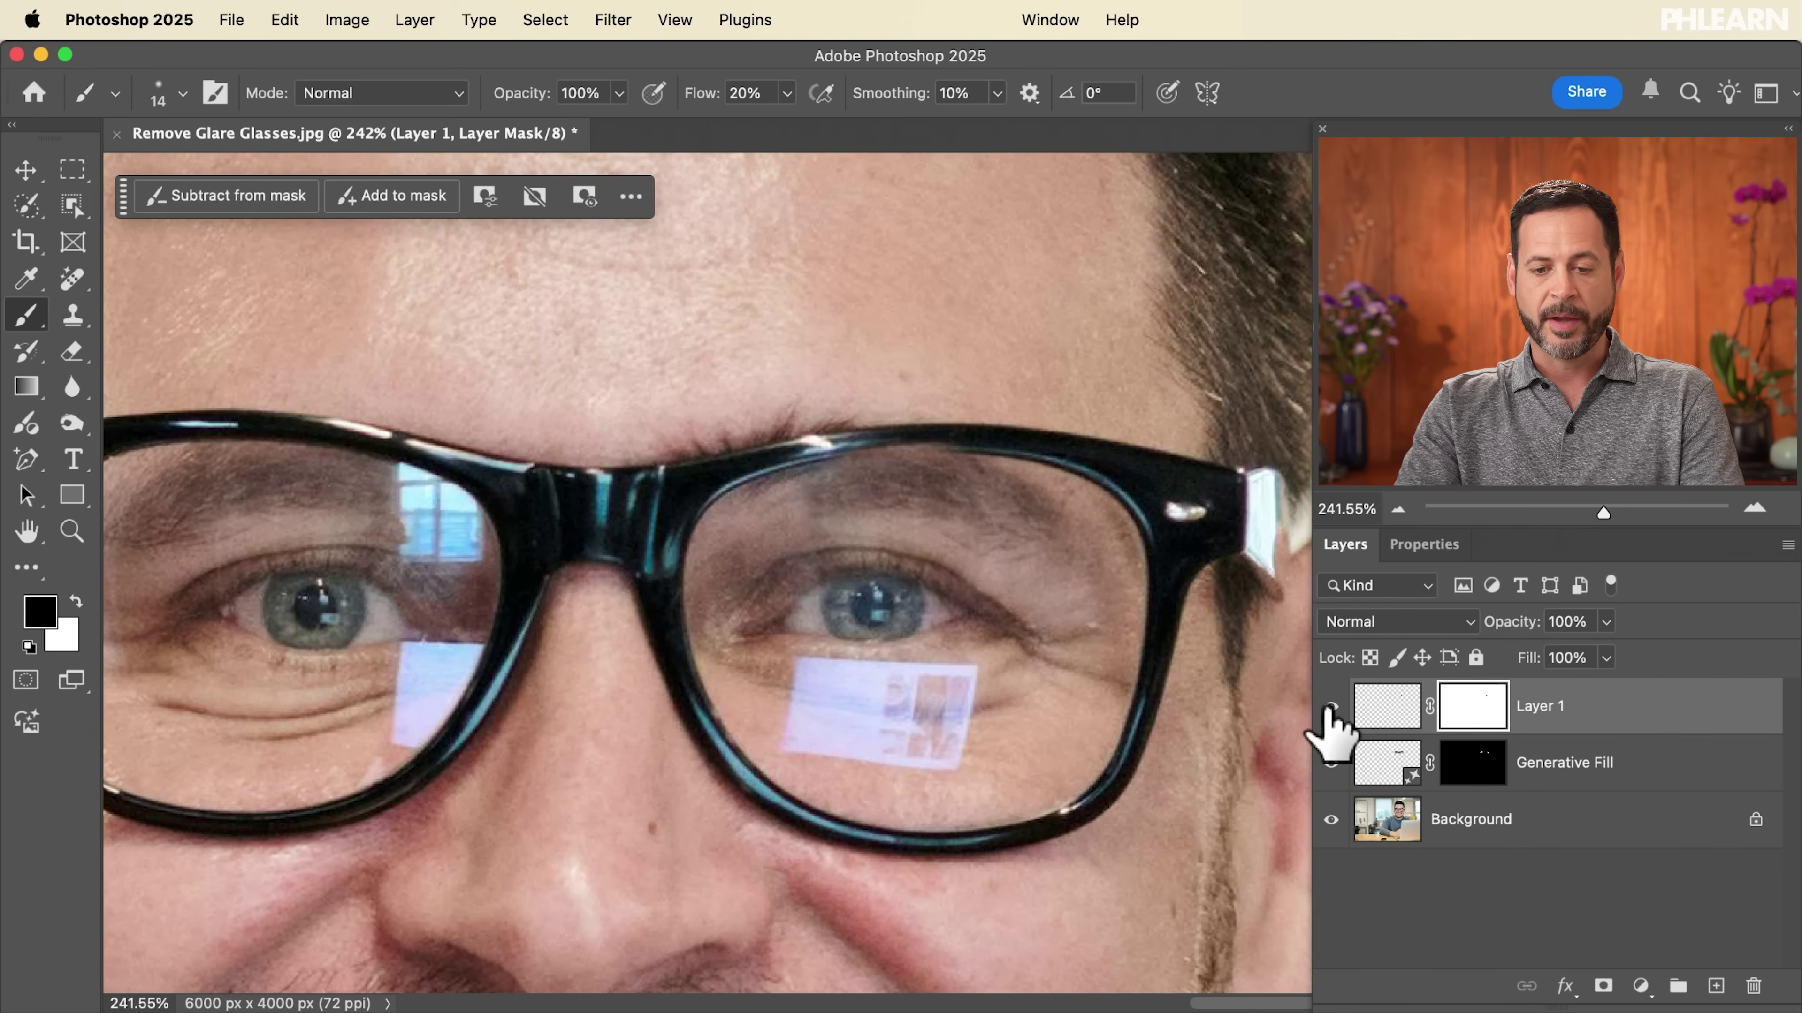
- Brush black on Layer 1's mask just above the right lens's eye at size 38, and compare the layer hidden and shown
{"action": "left_click_drag", "start_coordinate": [868, 549], "coordinate": [868, 549]}
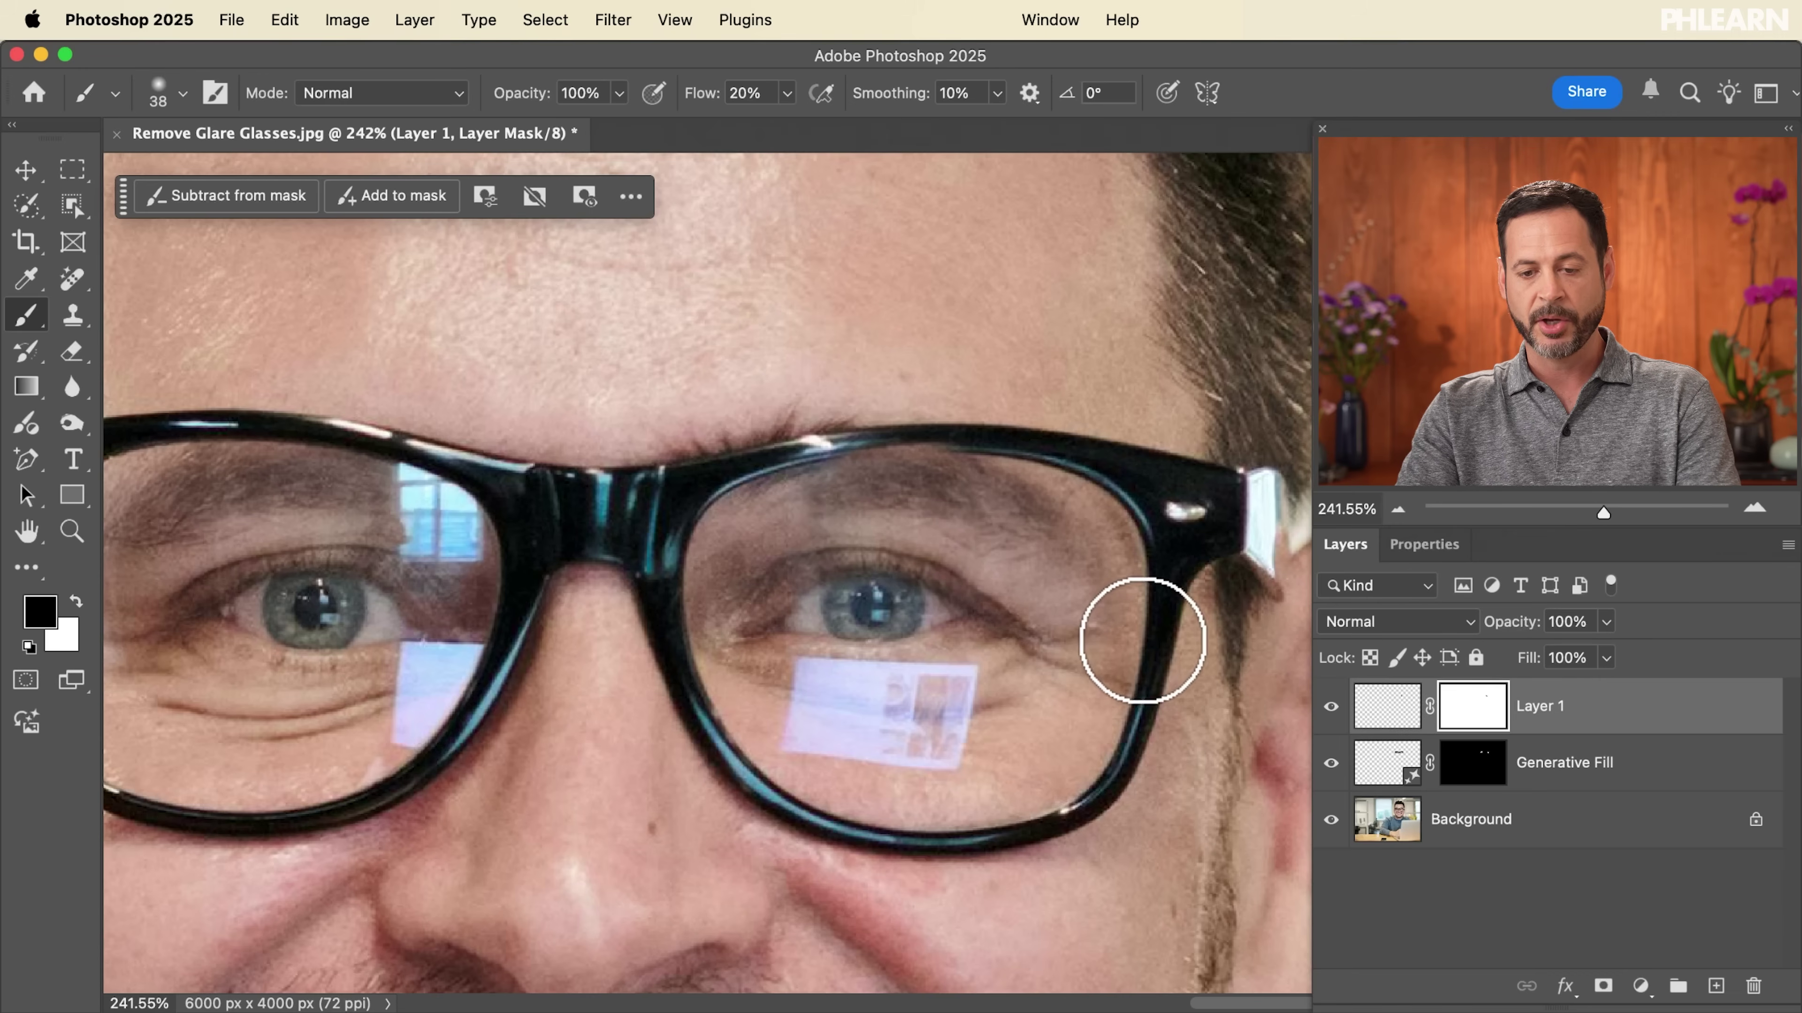
{"action": "left_click", "coordinate": [1332, 706]}
{"action": "left_click", "coordinate": [1332, 706]}
{"action": "left_click", "coordinate": [1332, 706]}
{"action": "left_click", "coordinate": [1332, 706]}
- Transform Layer 1's patch, stretching its upper edge slightly upward to fit the brow in the right lens
{"action": "key", "text": "super+t"}
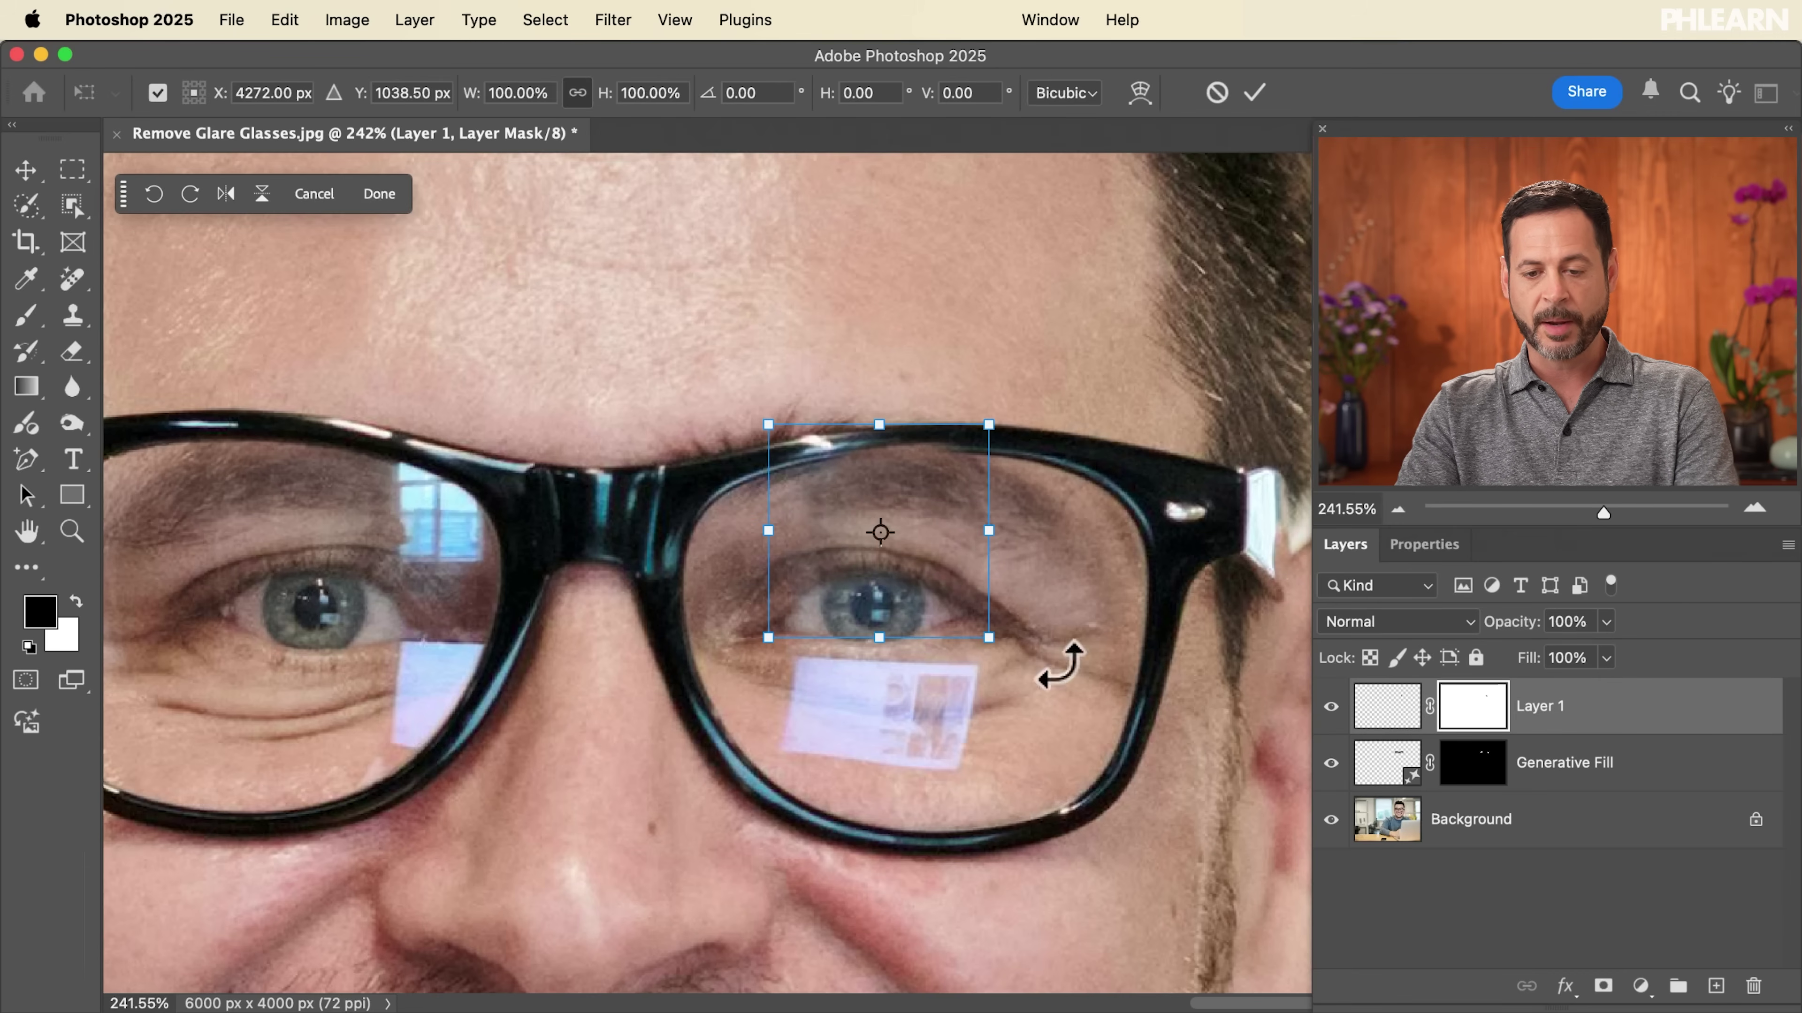
{"action": "left_click_drag", "start_coordinate": [872, 547], "coordinate": [873, 553]}
{"action": "left_click_drag", "start_coordinate": [879, 425], "coordinate": [878, 412]}
{"action": "left_click_drag", "start_coordinate": [868, 499], "coordinate": [872, 495]}
{"action": "key", "text": "Return"}
{"action": "key", "text": "b"}
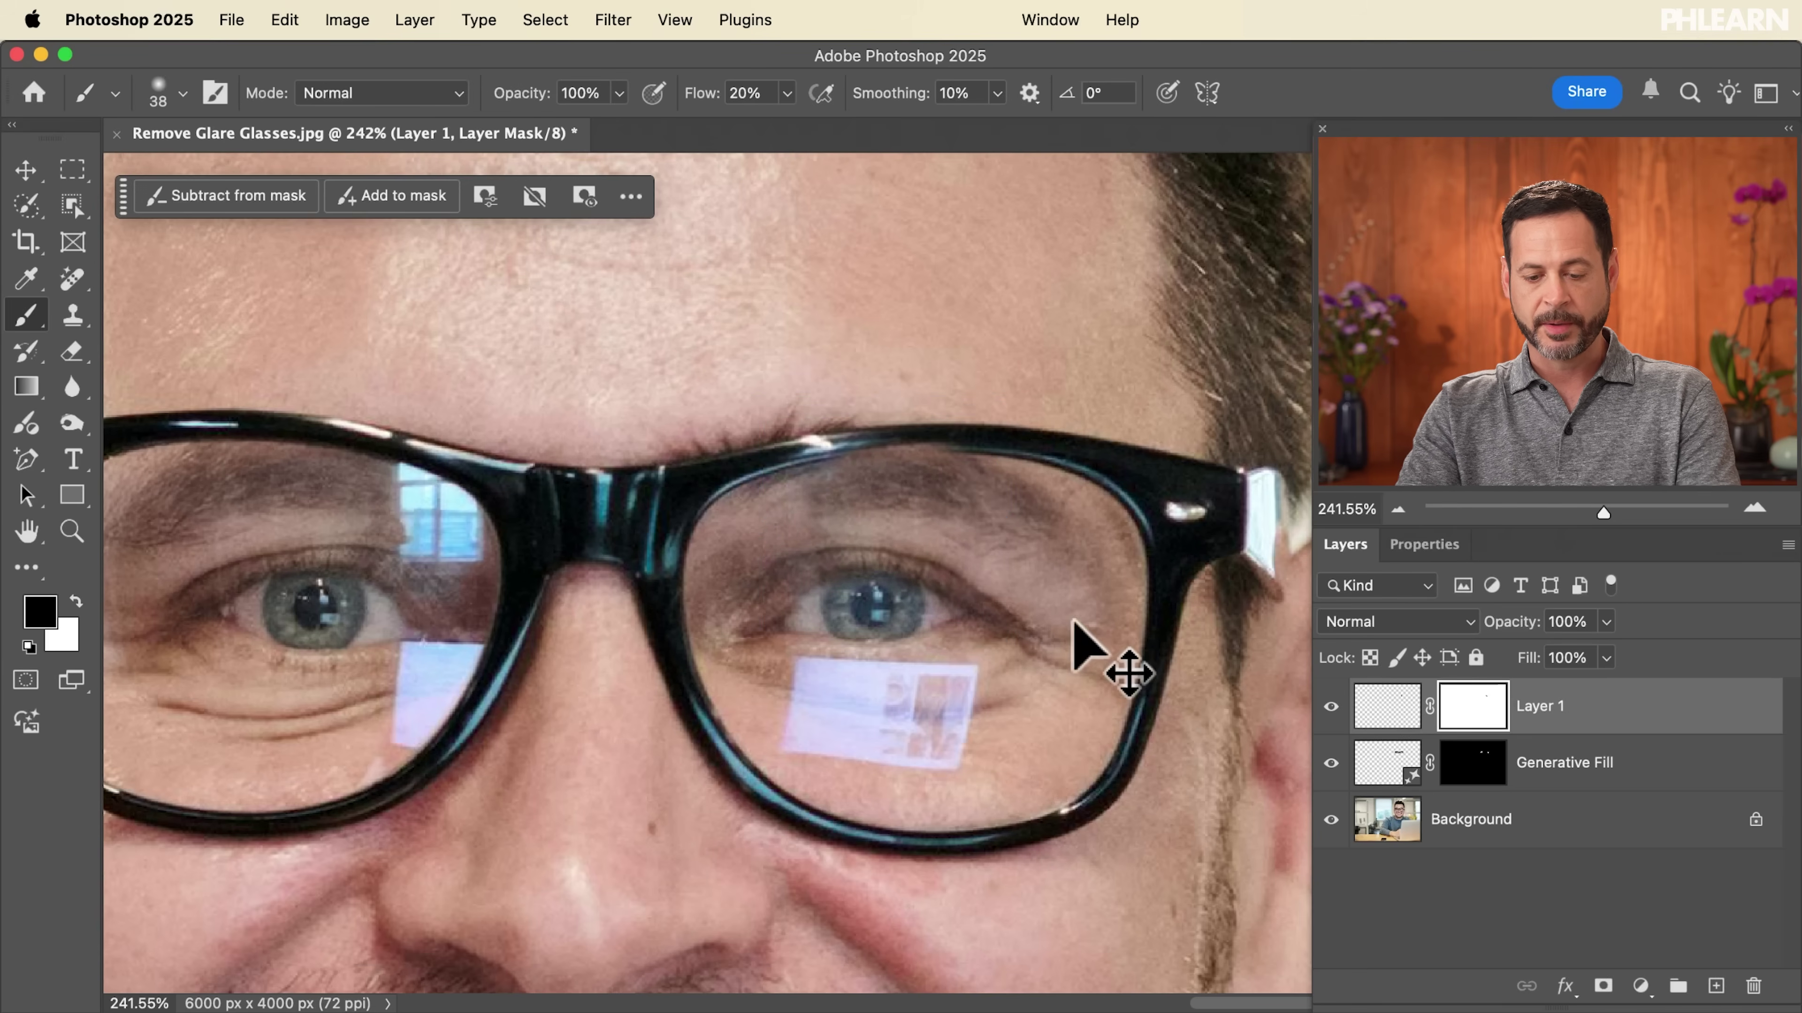
{"action": "key", "text": "super+t"}
{"action": "left_click_drag", "start_coordinate": [871, 420], "coordinate": [880, 426]}
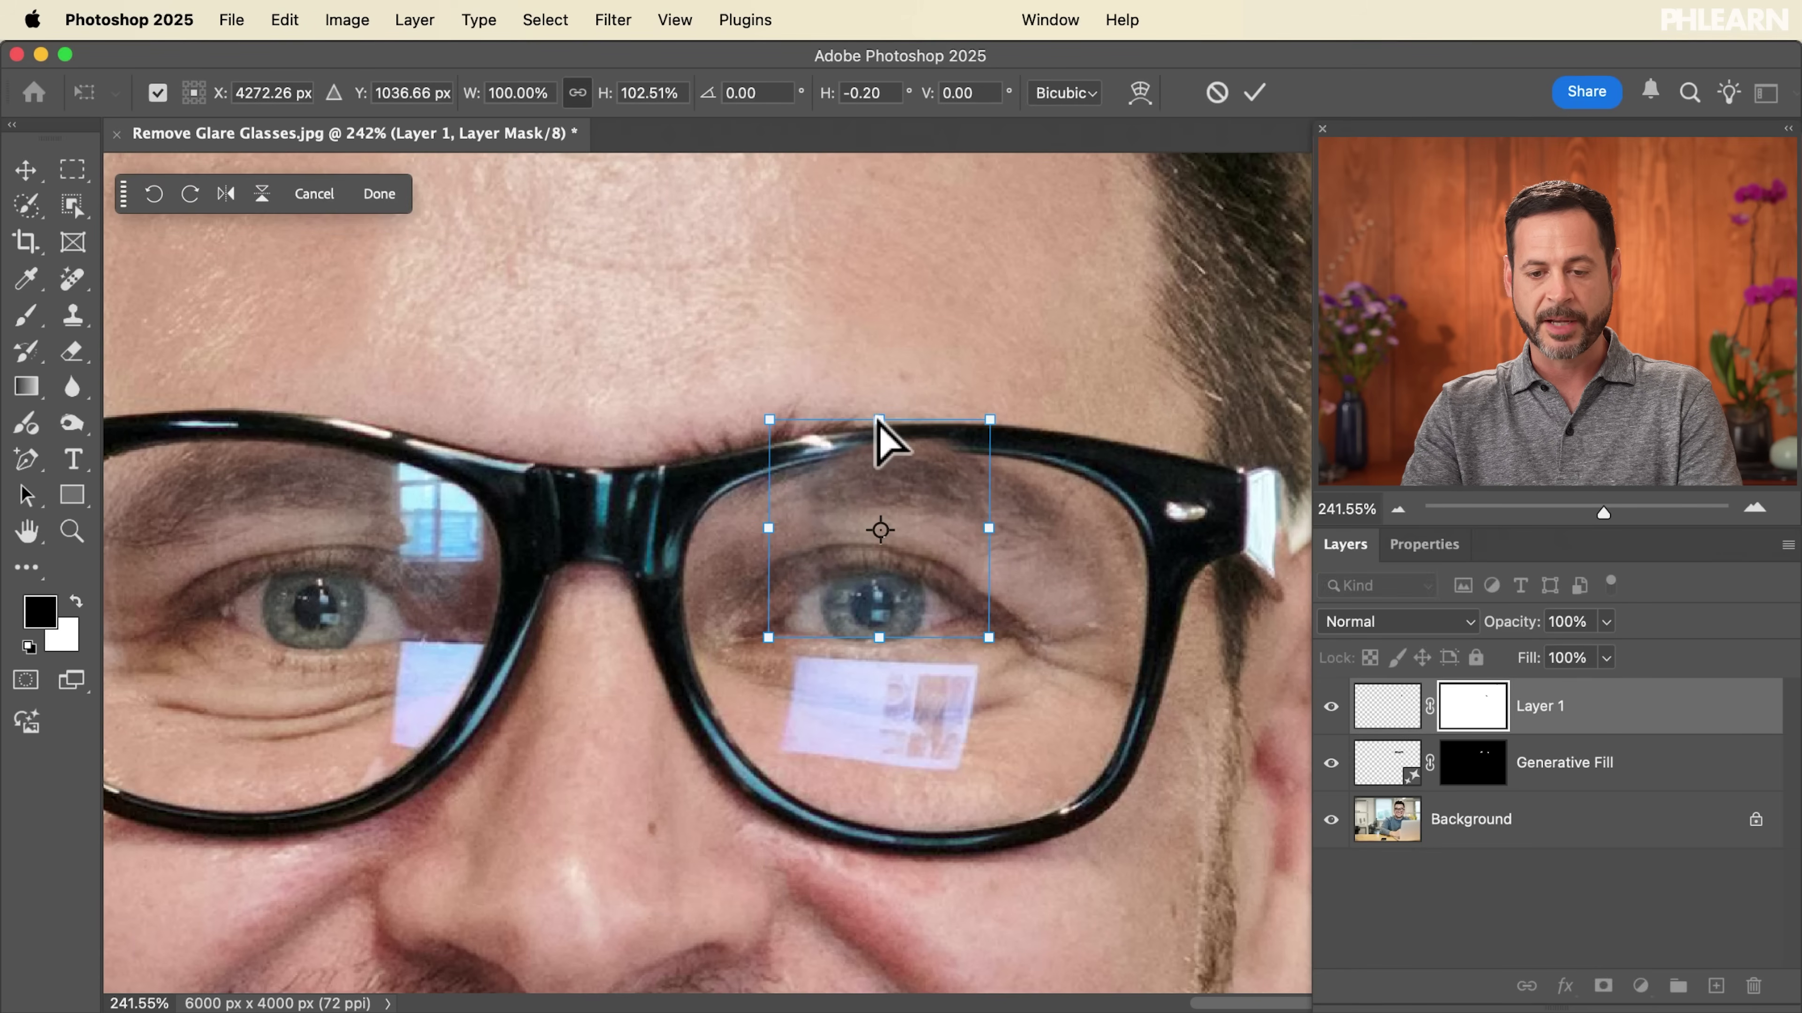
{"action": "key", "text": "Return"}
- Refine Layer 1's mask below the upper glasses frame, painting white over the brow to bring the patch back
{"action": "key", "text": "b"}
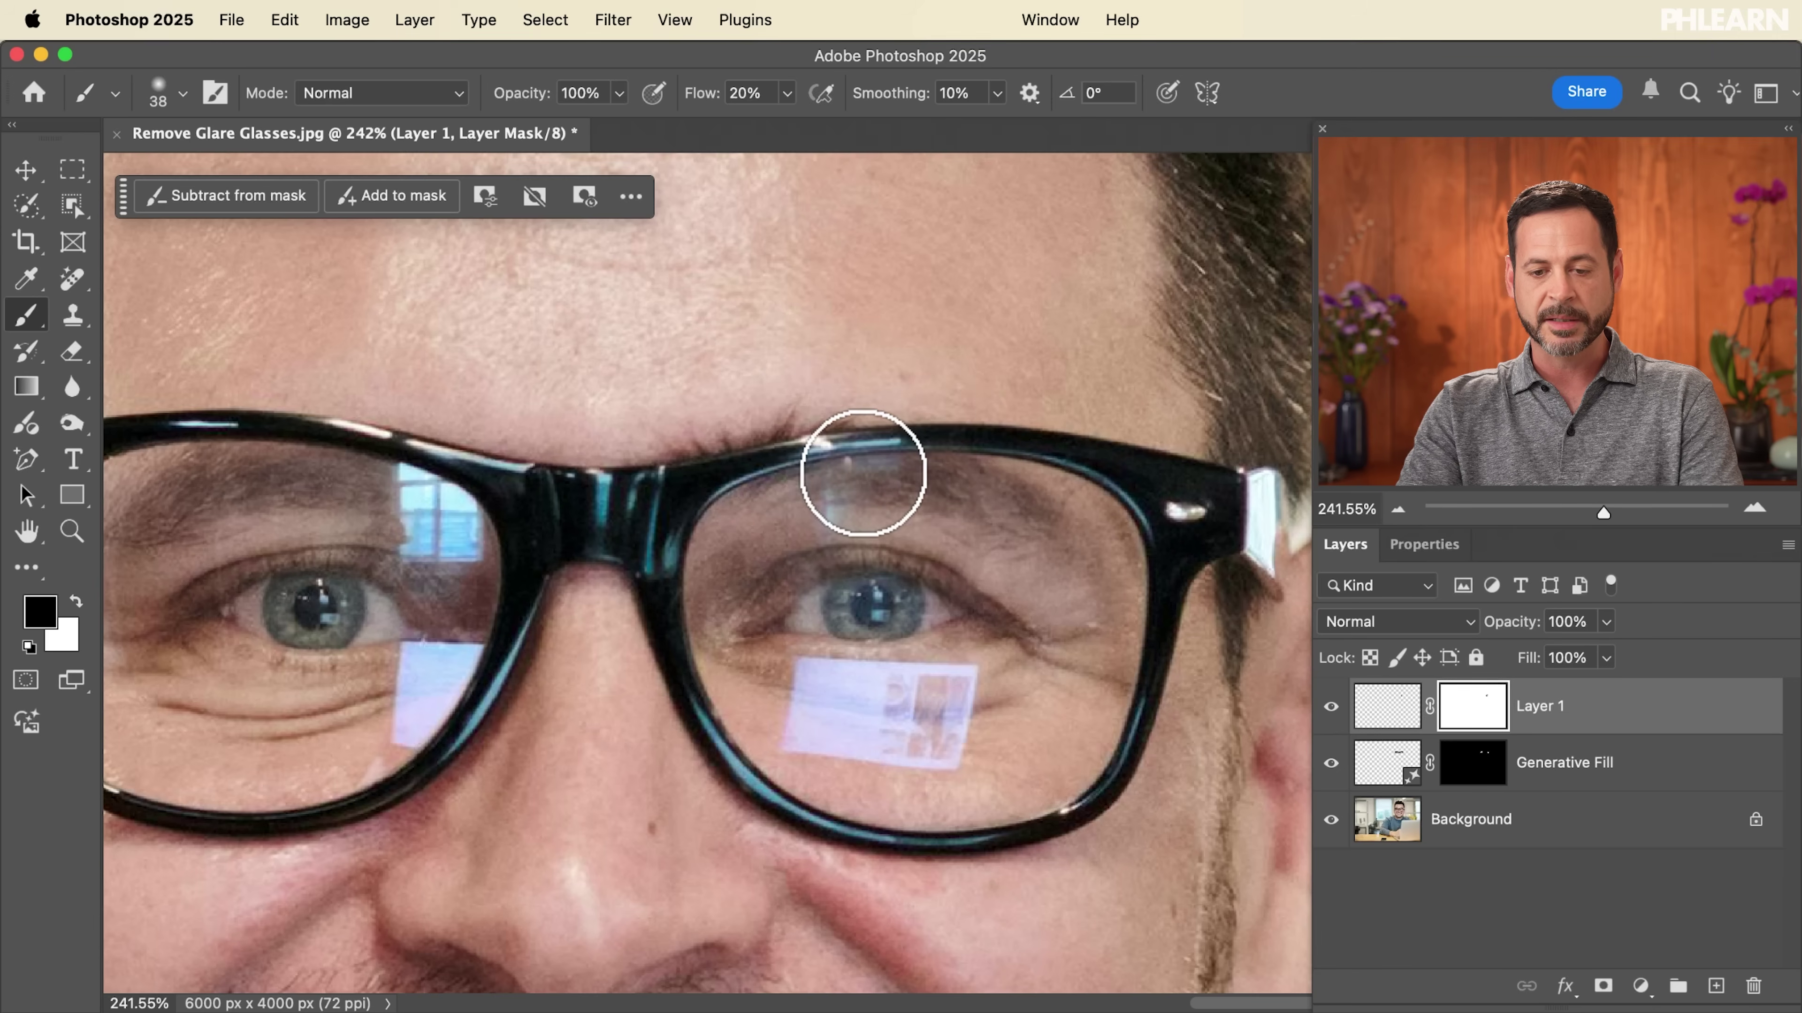
{"action": "key", "text": "x"}
{"action": "left_click_drag", "start_coordinate": [893, 481], "coordinate": [878, 482]}
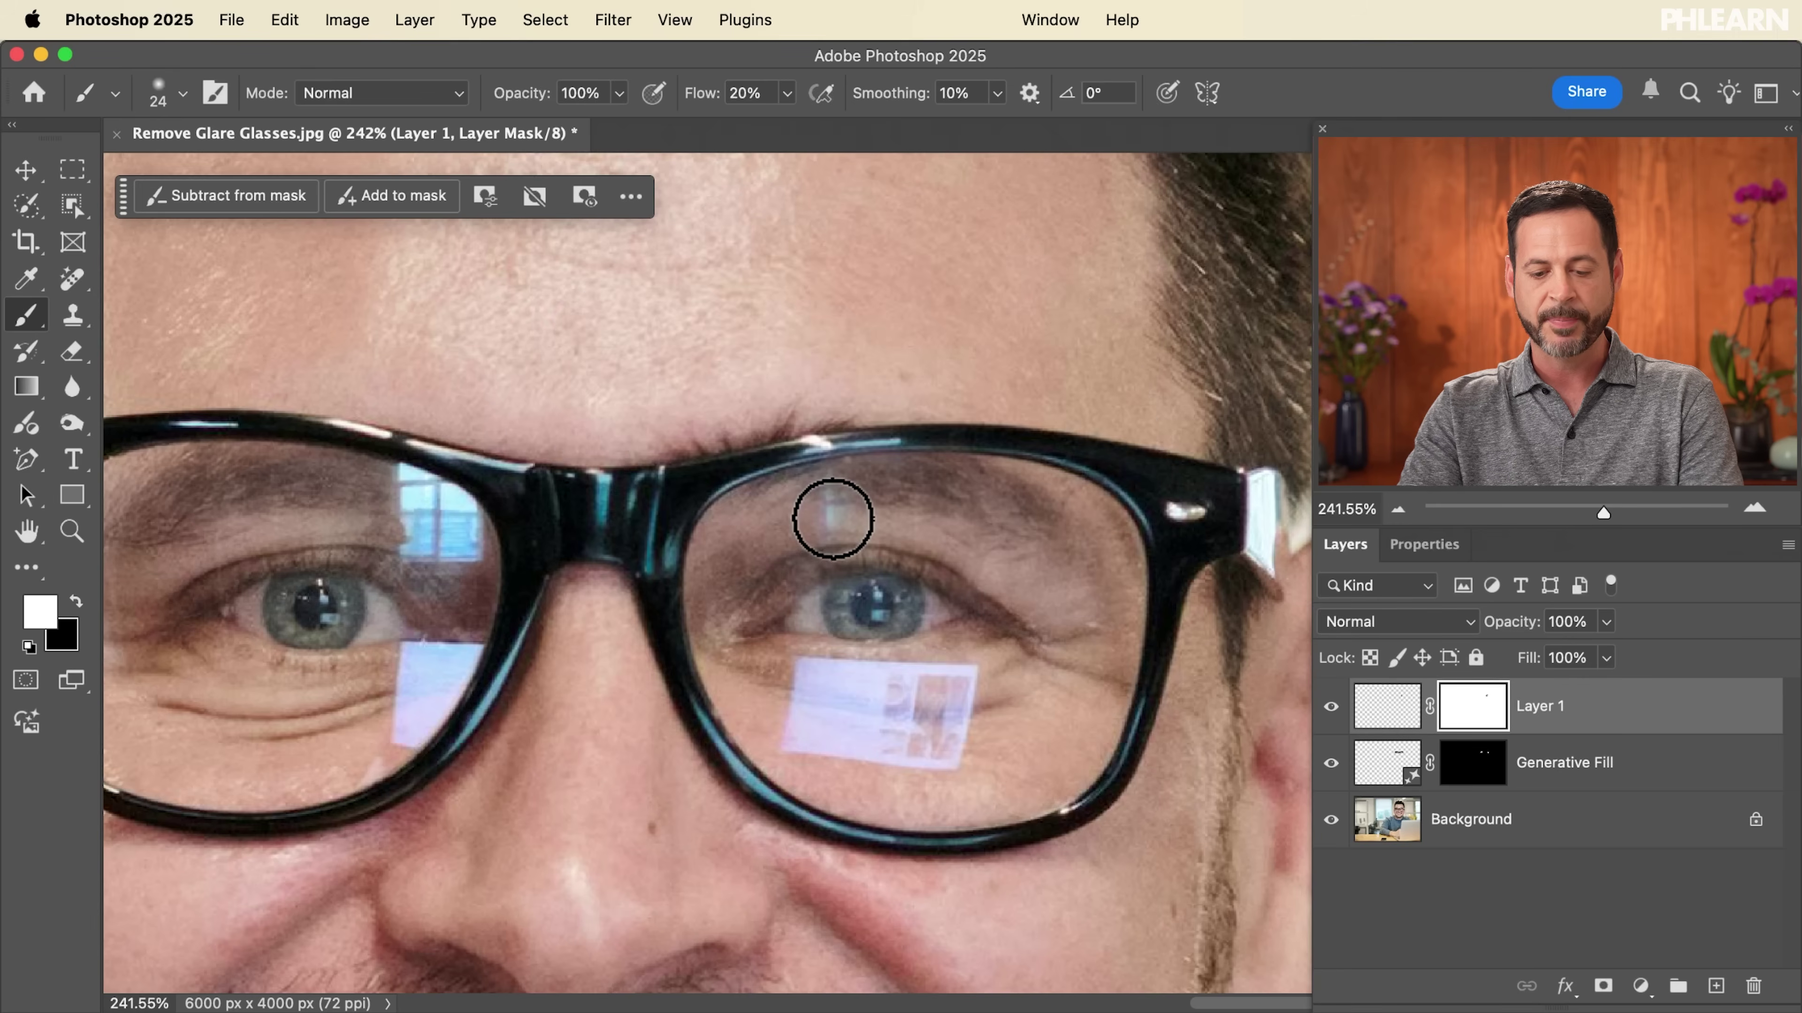
- Select the remaining glare streak on the right lens's brow with the Selection Brush at size 15
{"action": "left_click", "coordinate": [26, 206]}
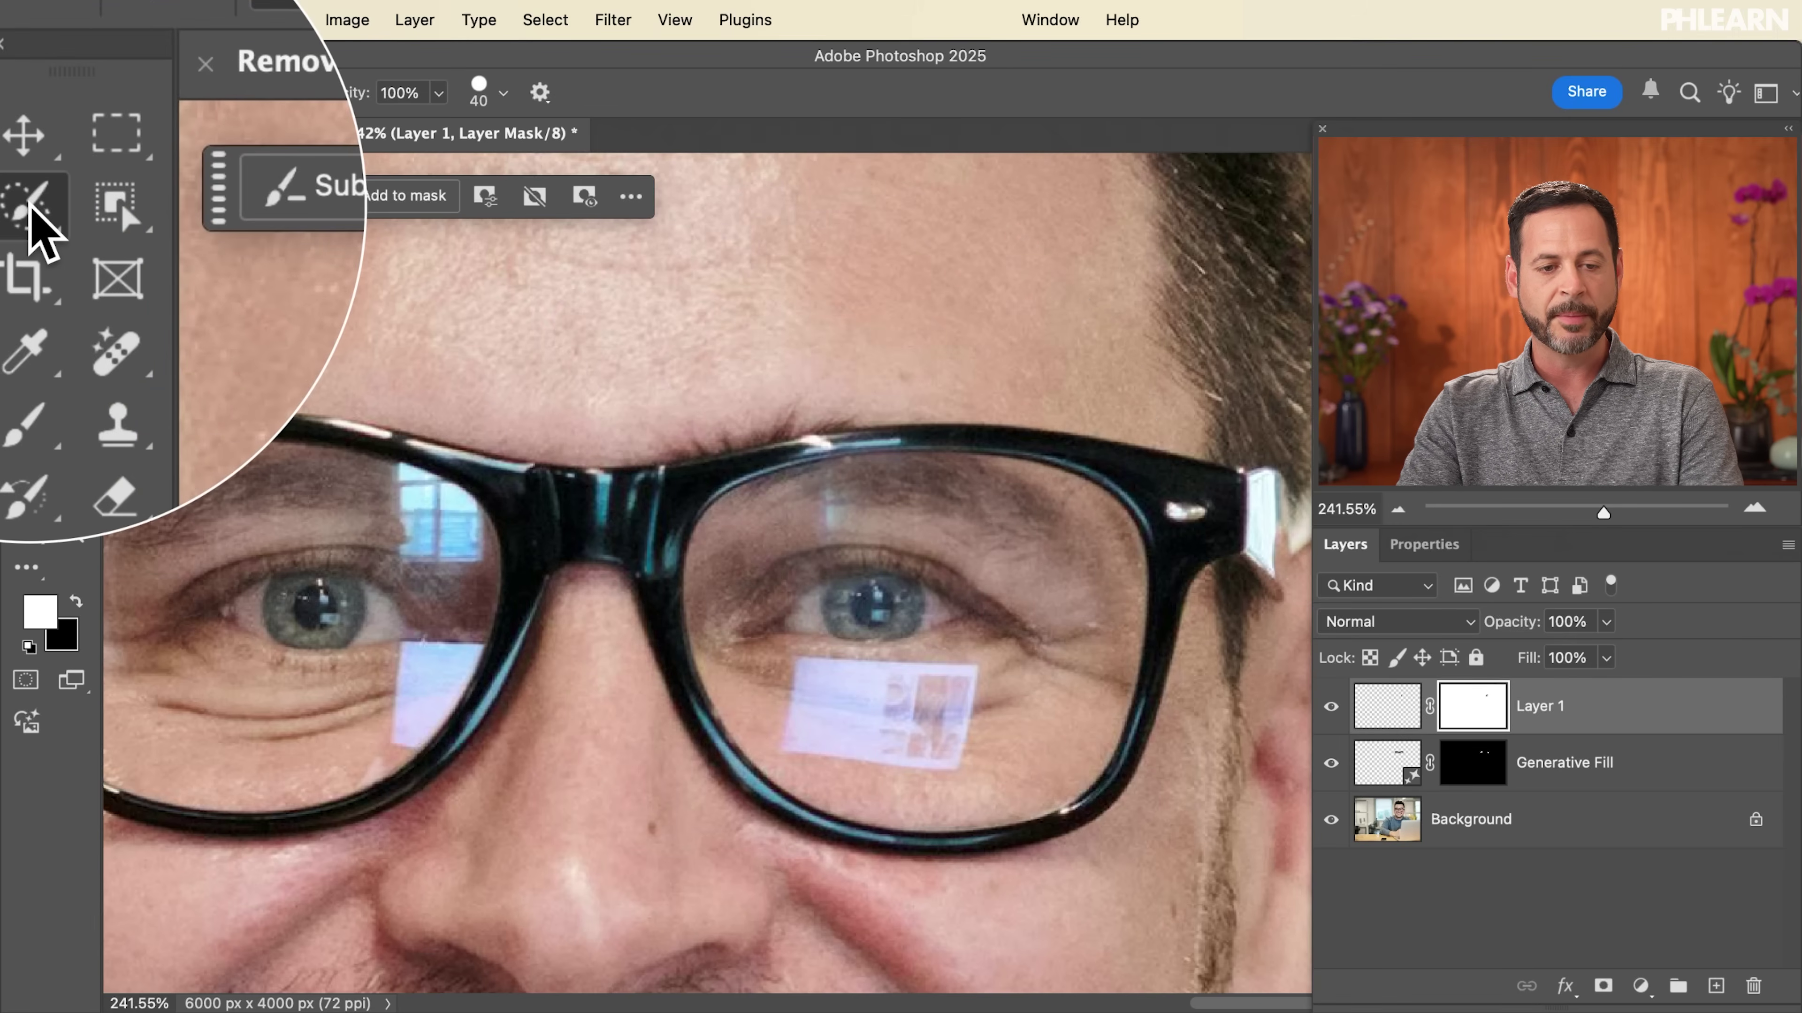
{"action": "right_click", "coordinate": [29, 208]}
{"action": "left_click", "coordinate": [64, 217]}
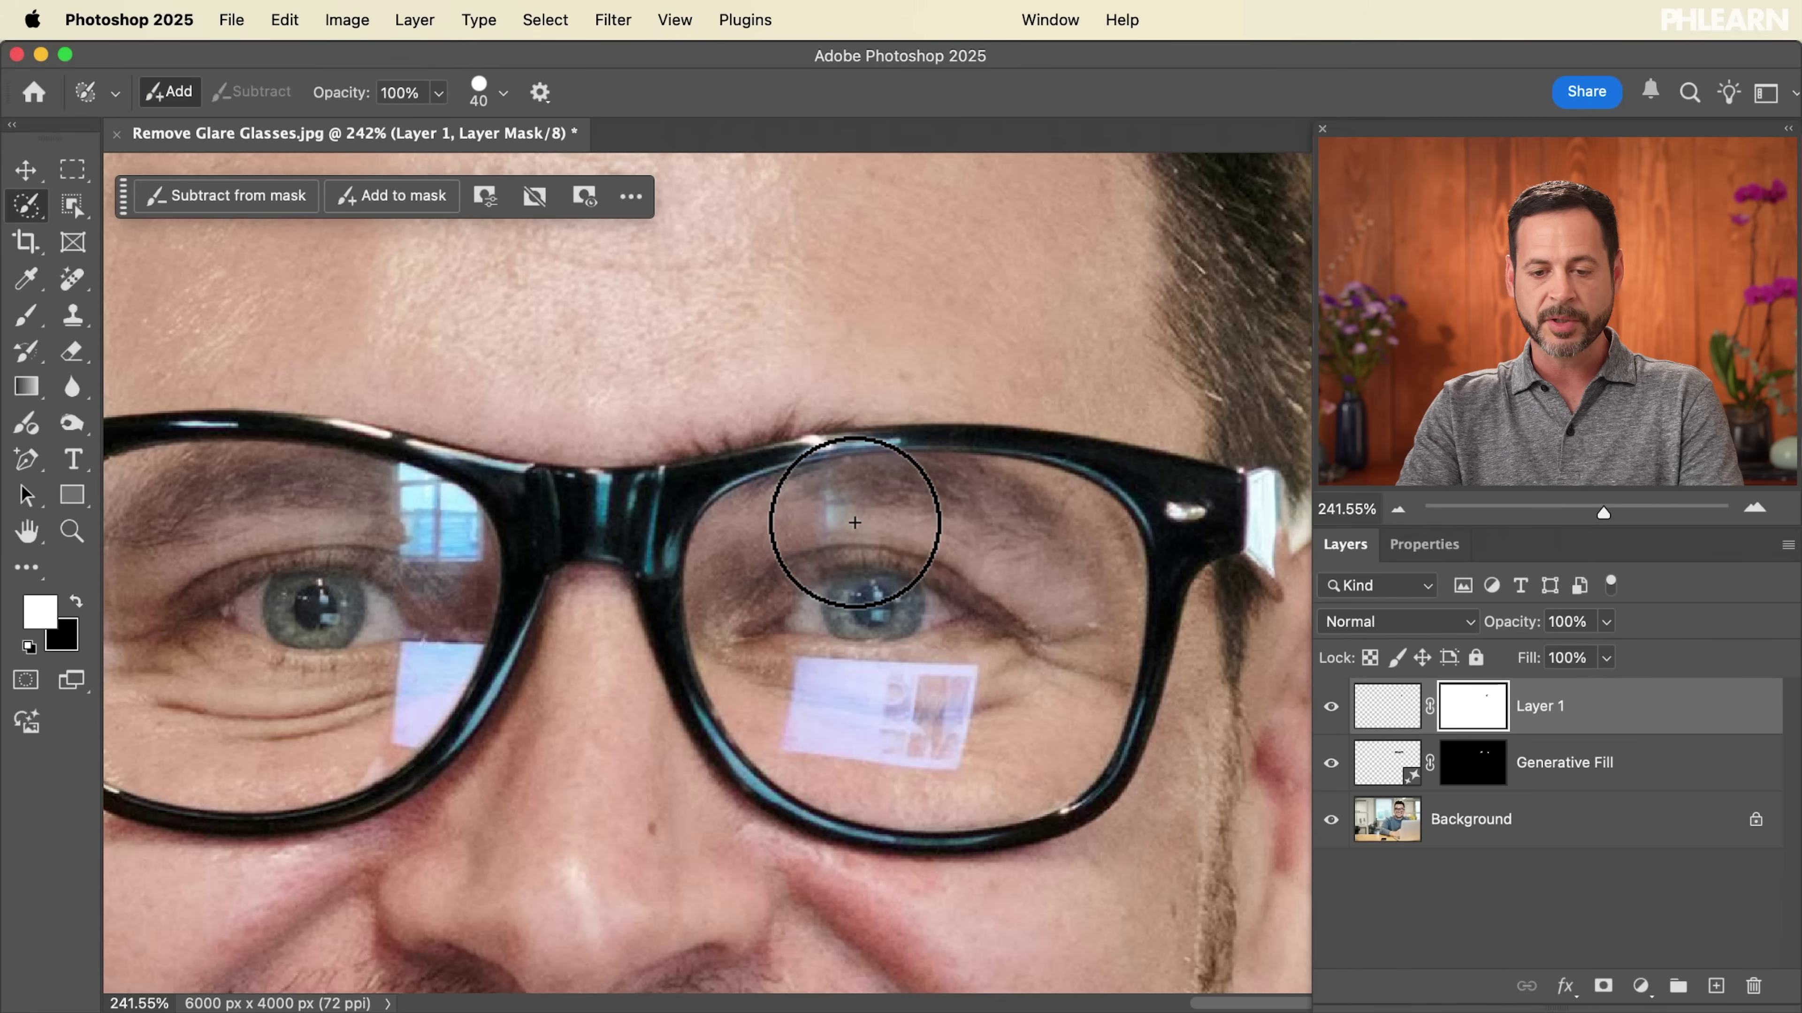
{"action": "key", "text": "bracketleft"}
{"action": "key", "text": "bracketleft"}
{"action": "key", "text": "bracketleft"}
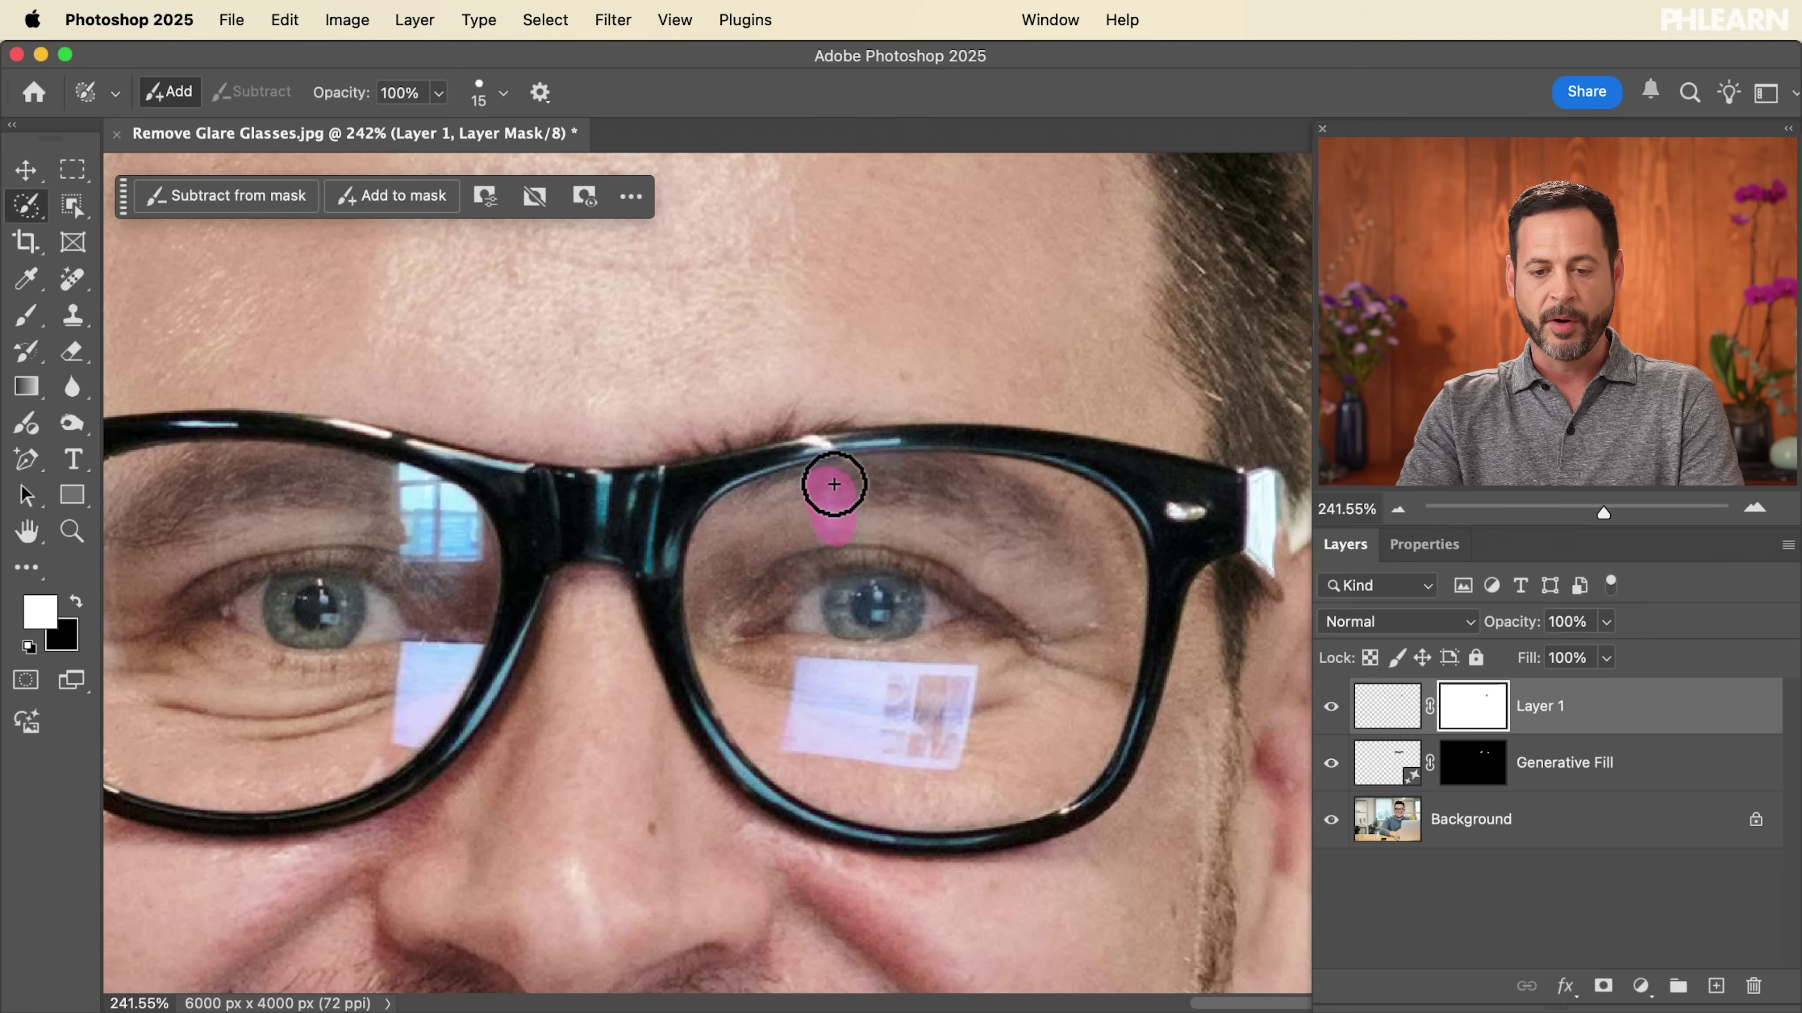
{"action": "left_click_drag", "start_coordinate": [831, 490], "coordinate": [824, 512]}
- Run Generative Fill without a prompt on the selected brow glare and choose the second variation
{"action": "left_click", "coordinate": [213, 202]}
{"action": "left_click", "coordinate": [647, 199]}
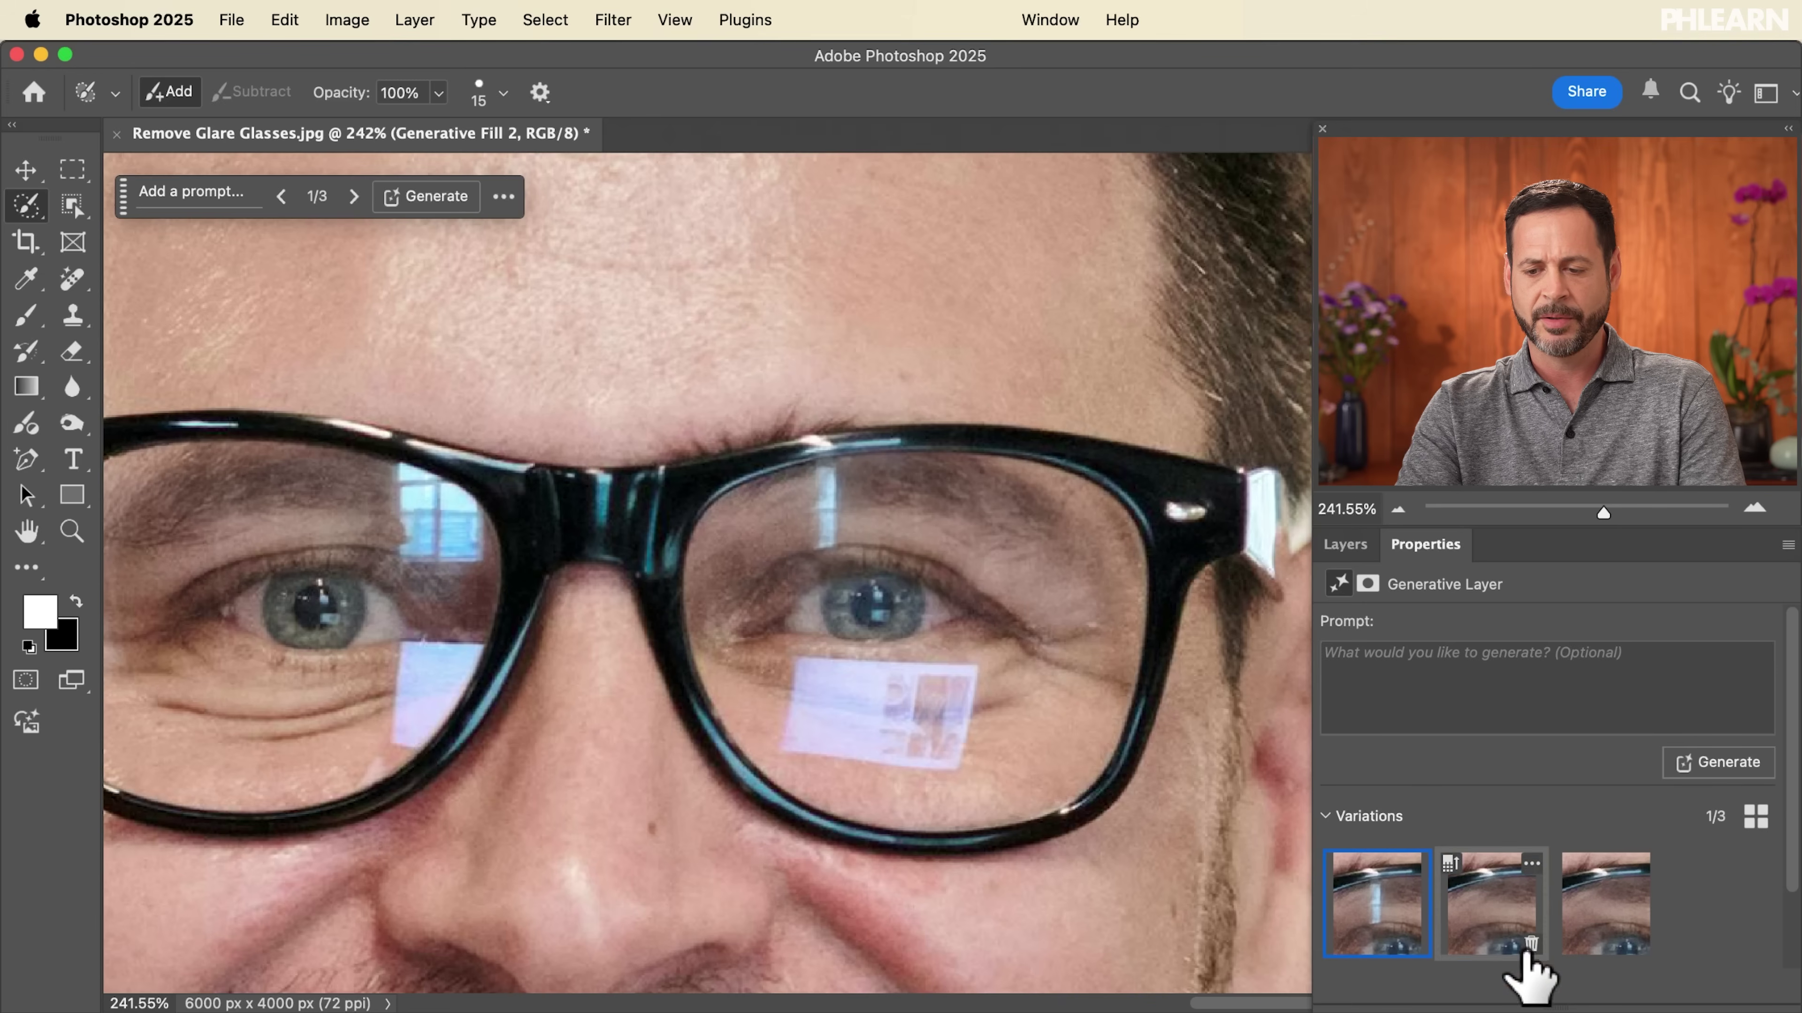
{"action": "left_click", "coordinate": [1493, 922]}
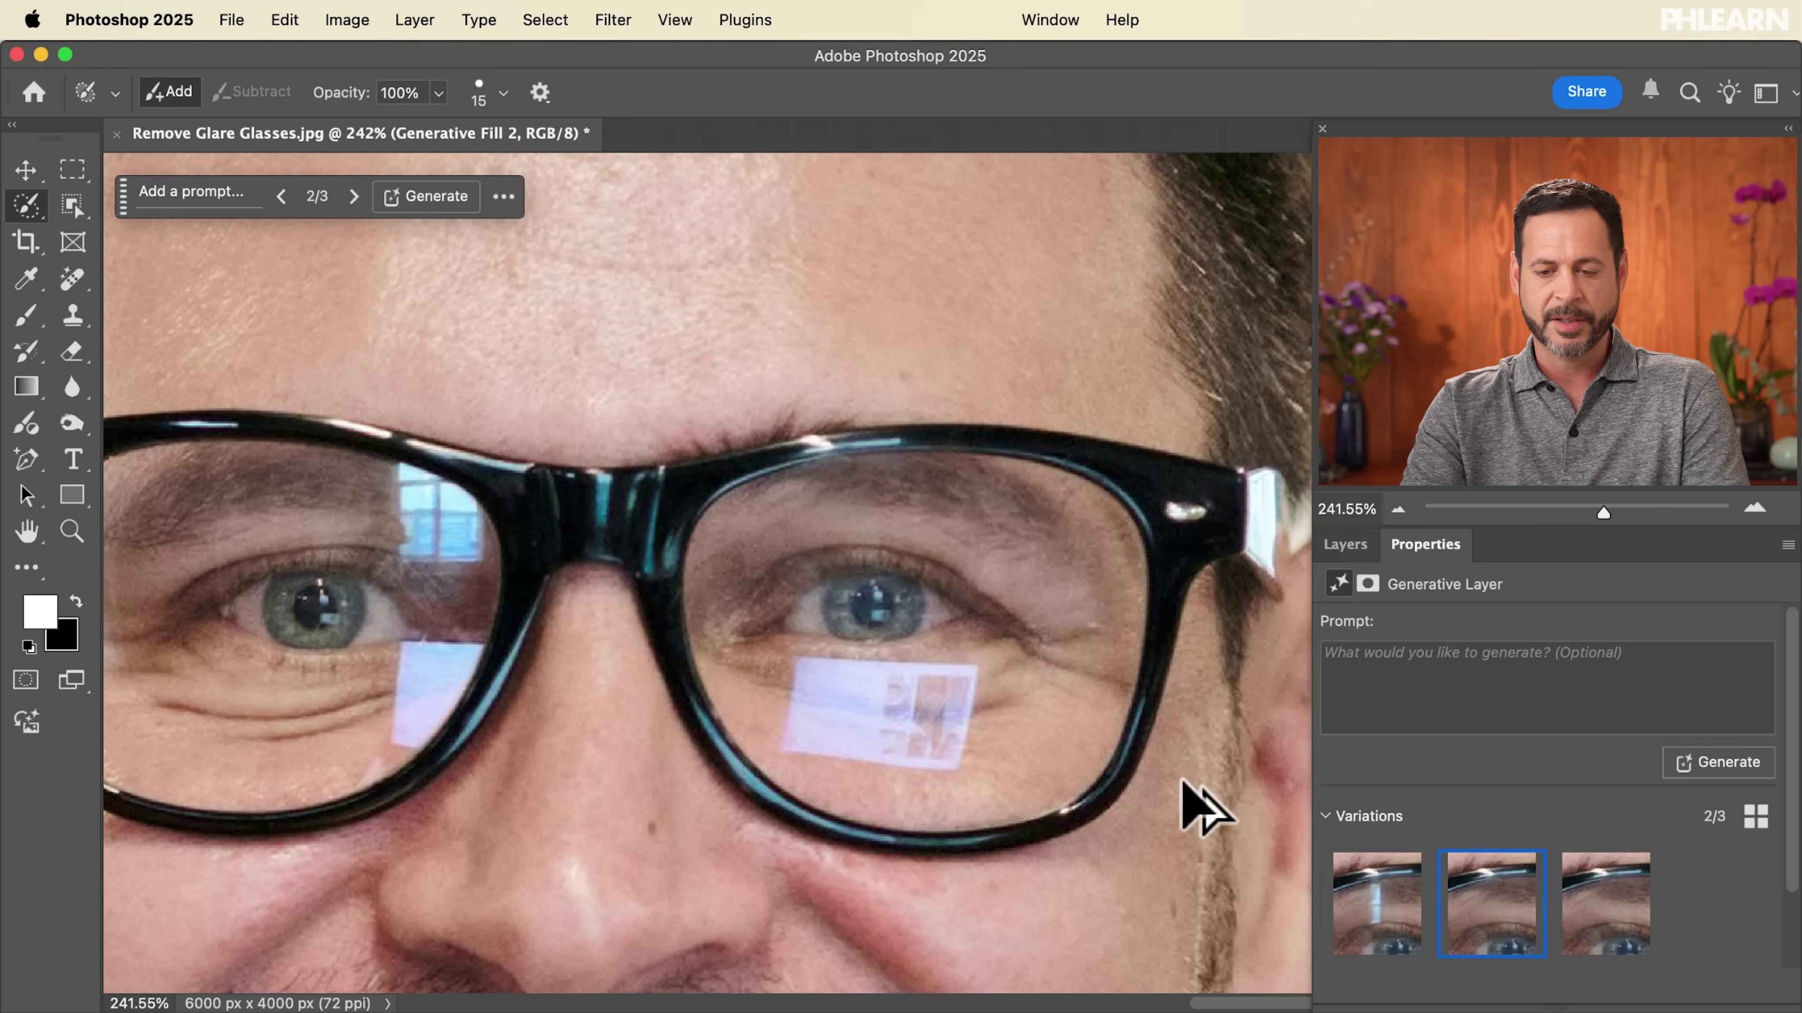
- Create a new layer, brush a selection over the left lens's eye at size 61, and run Generative Fill without a prompt
{"action": "key", "text": "alt+shift+super+n"}
{"action": "mouse_move", "coordinate": [382, 612]}
{"action": "left_mouse_down"}
{"action": "mouse_move", "coordinate": [275, 599]}
{"action": "mouse_move", "coordinate": [336, 629]}
{"action": "mouse_move", "coordinate": [304, 660]}
{"action": "mouse_move", "coordinate": [249, 603]}
{"action": "left_mouse_up"}
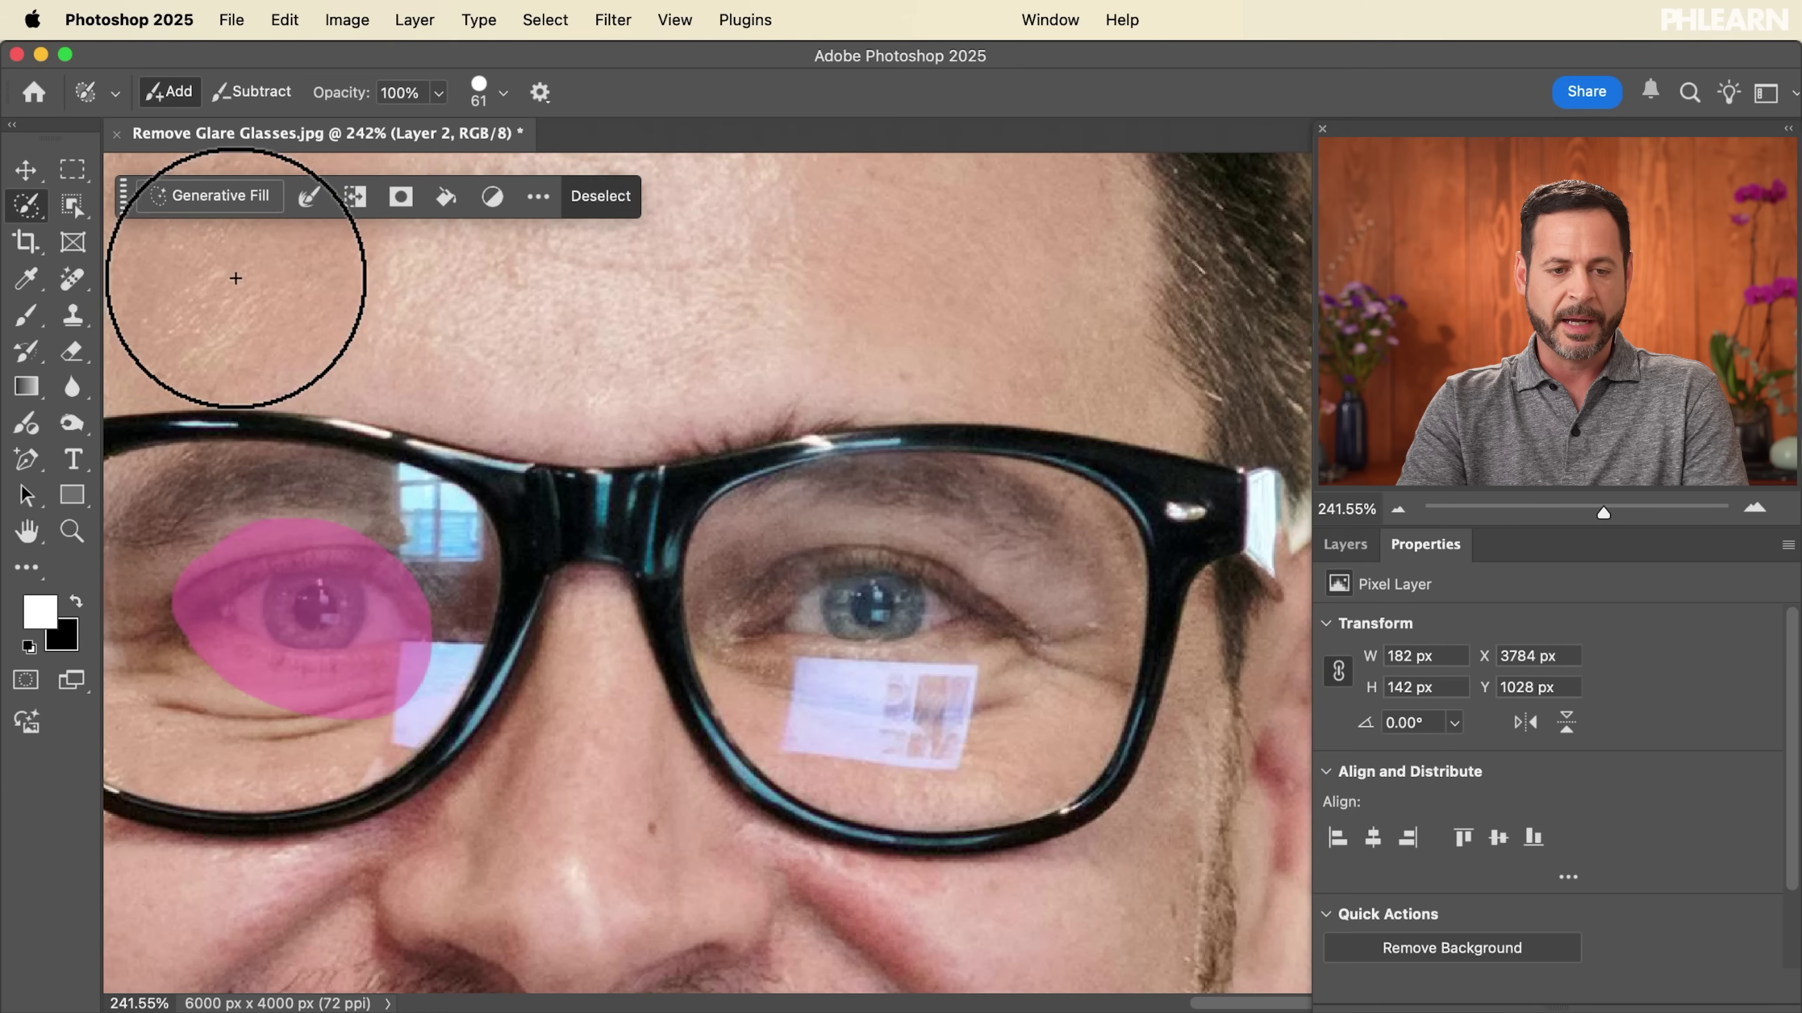
{"action": "left_click", "coordinate": [223, 196]}
{"action": "left_click", "coordinate": [654, 206]}
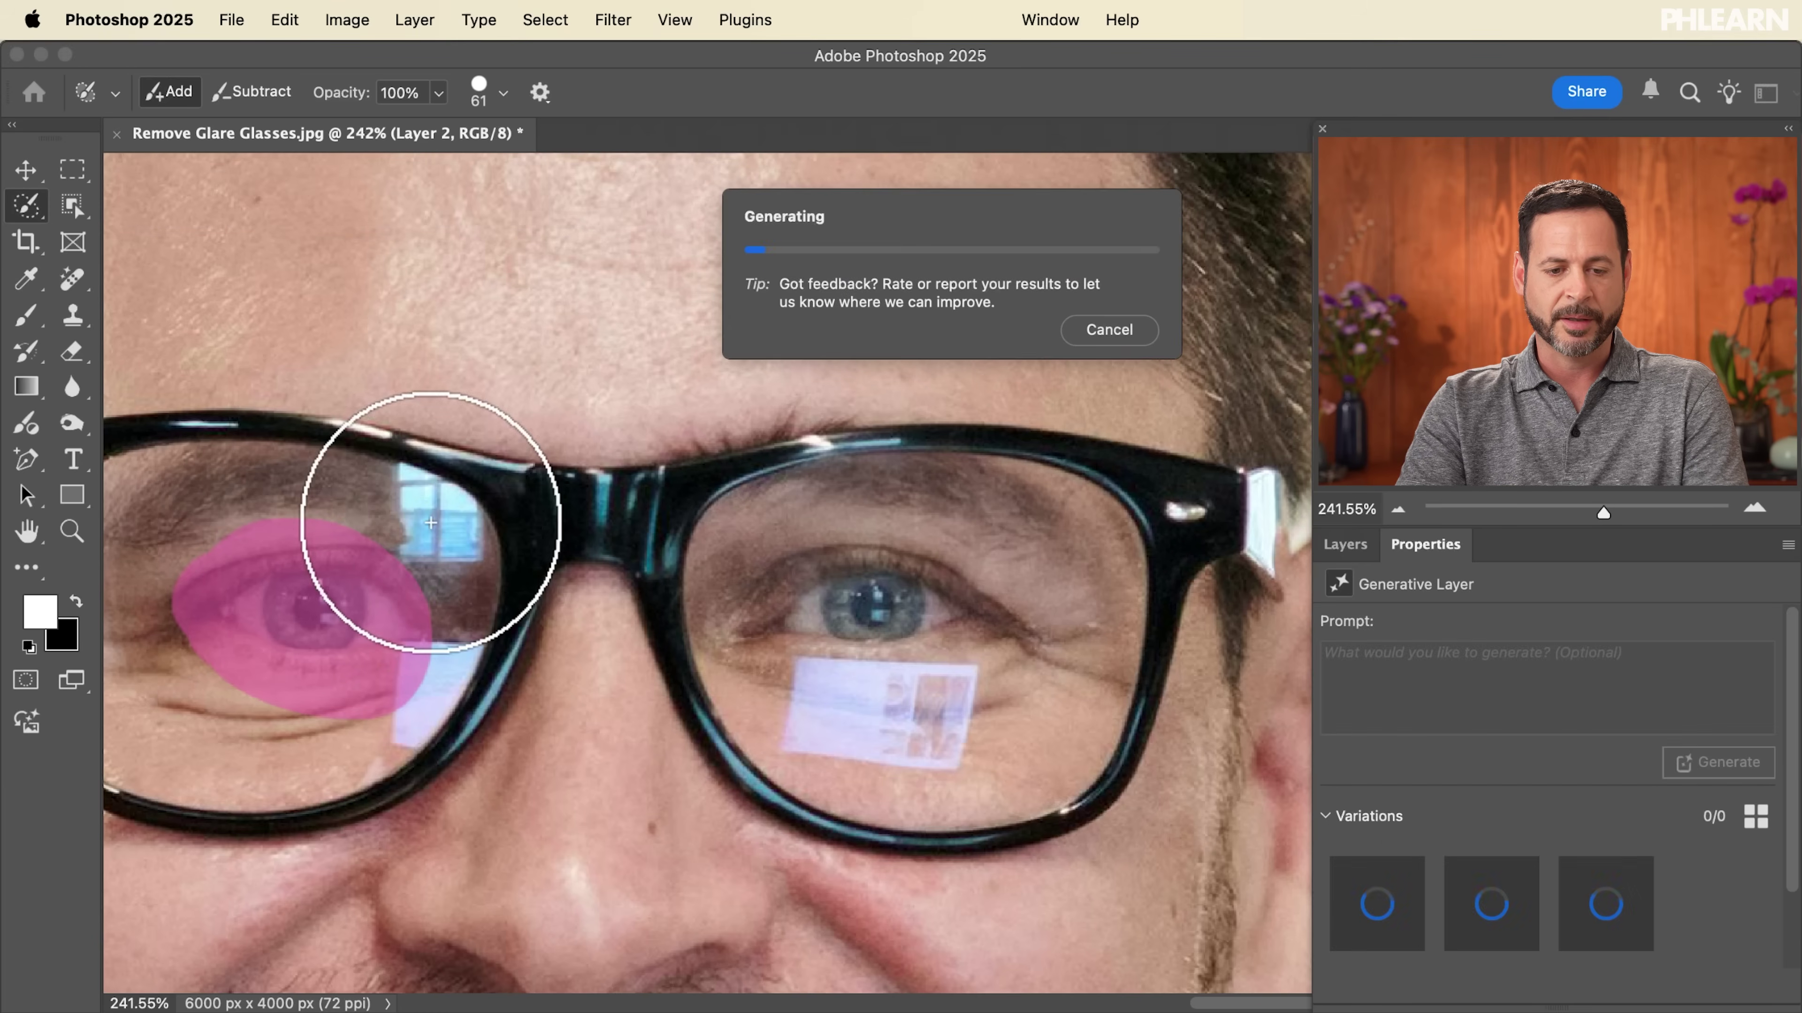
- Review the generated variations of the left lens's eye and compare the first with the original by toggling Generative Fill 3
{"action": "scroll", "coordinate": [430, 522], "scroll_direction": "left", "scroll_amount": 2}
{"action": "scroll", "coordinate": [431, 522], "scroll_direction": "left", "scroll_amount": 3}
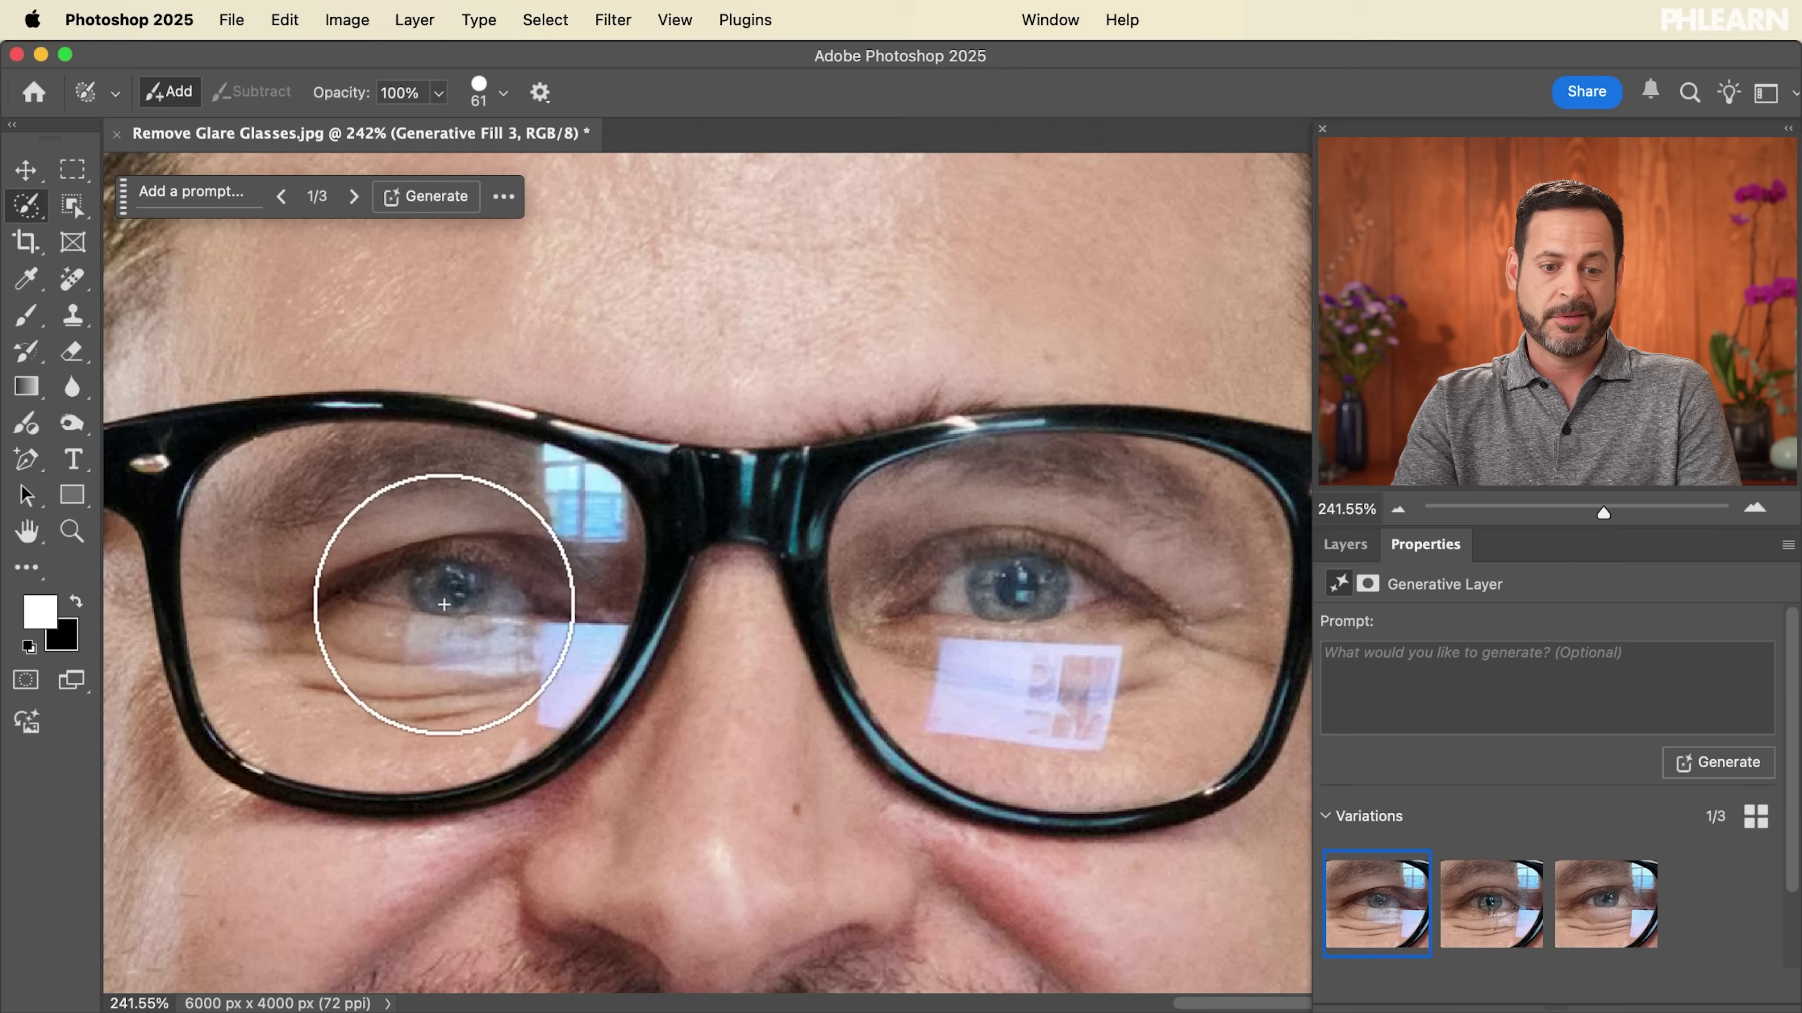
{"action": "left_click", "coordinate": [1491, 915]}
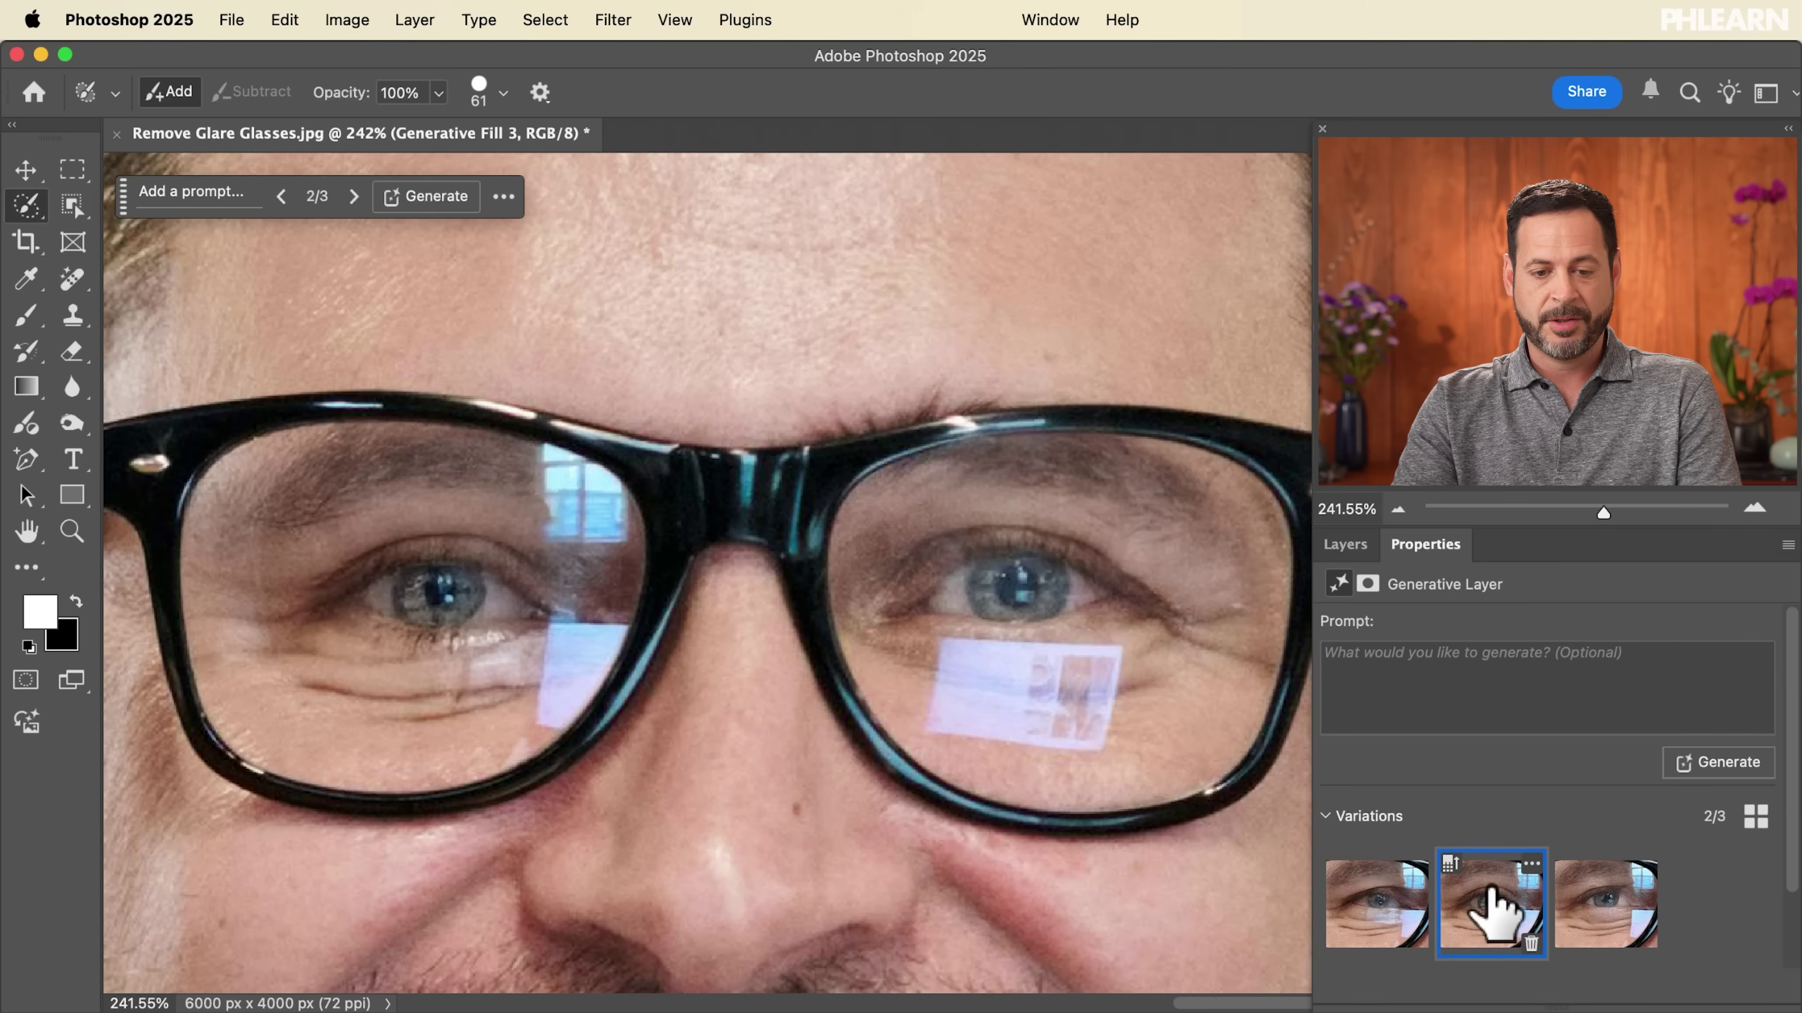
{"action": "left_click", "coordinate": [1576, 922]}
{"action": "left_click", "coordinate": [1481, 923]}
{"action": "left_click", "coordinate": [1416, 919]}
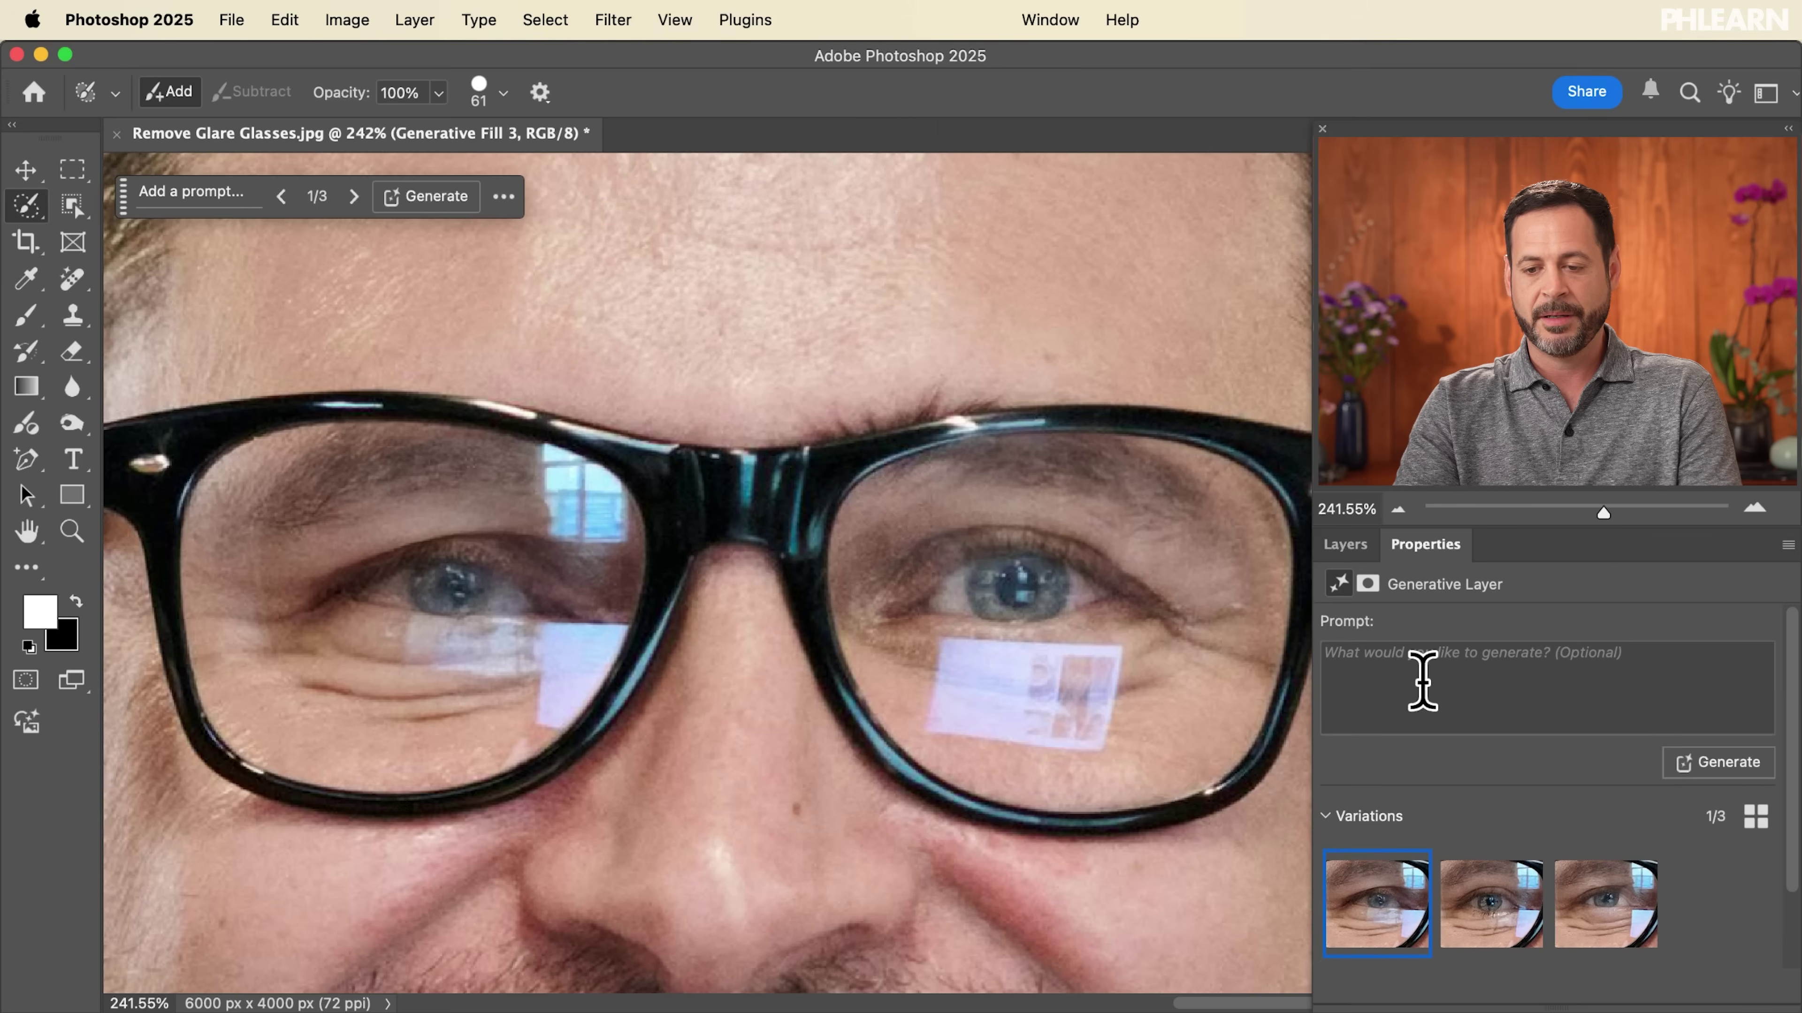
{"action": "left_click", "coordinate": [1332, 544]}
{"action": "left_click", "coordinate": [1328, 707]}
{"action": "left_click", "coordinate": [1325, 707]}
{"action": "left_click", "coordinate": [1325, 707]}
{"action": "left_click", "coordinate": [1324, 707]}
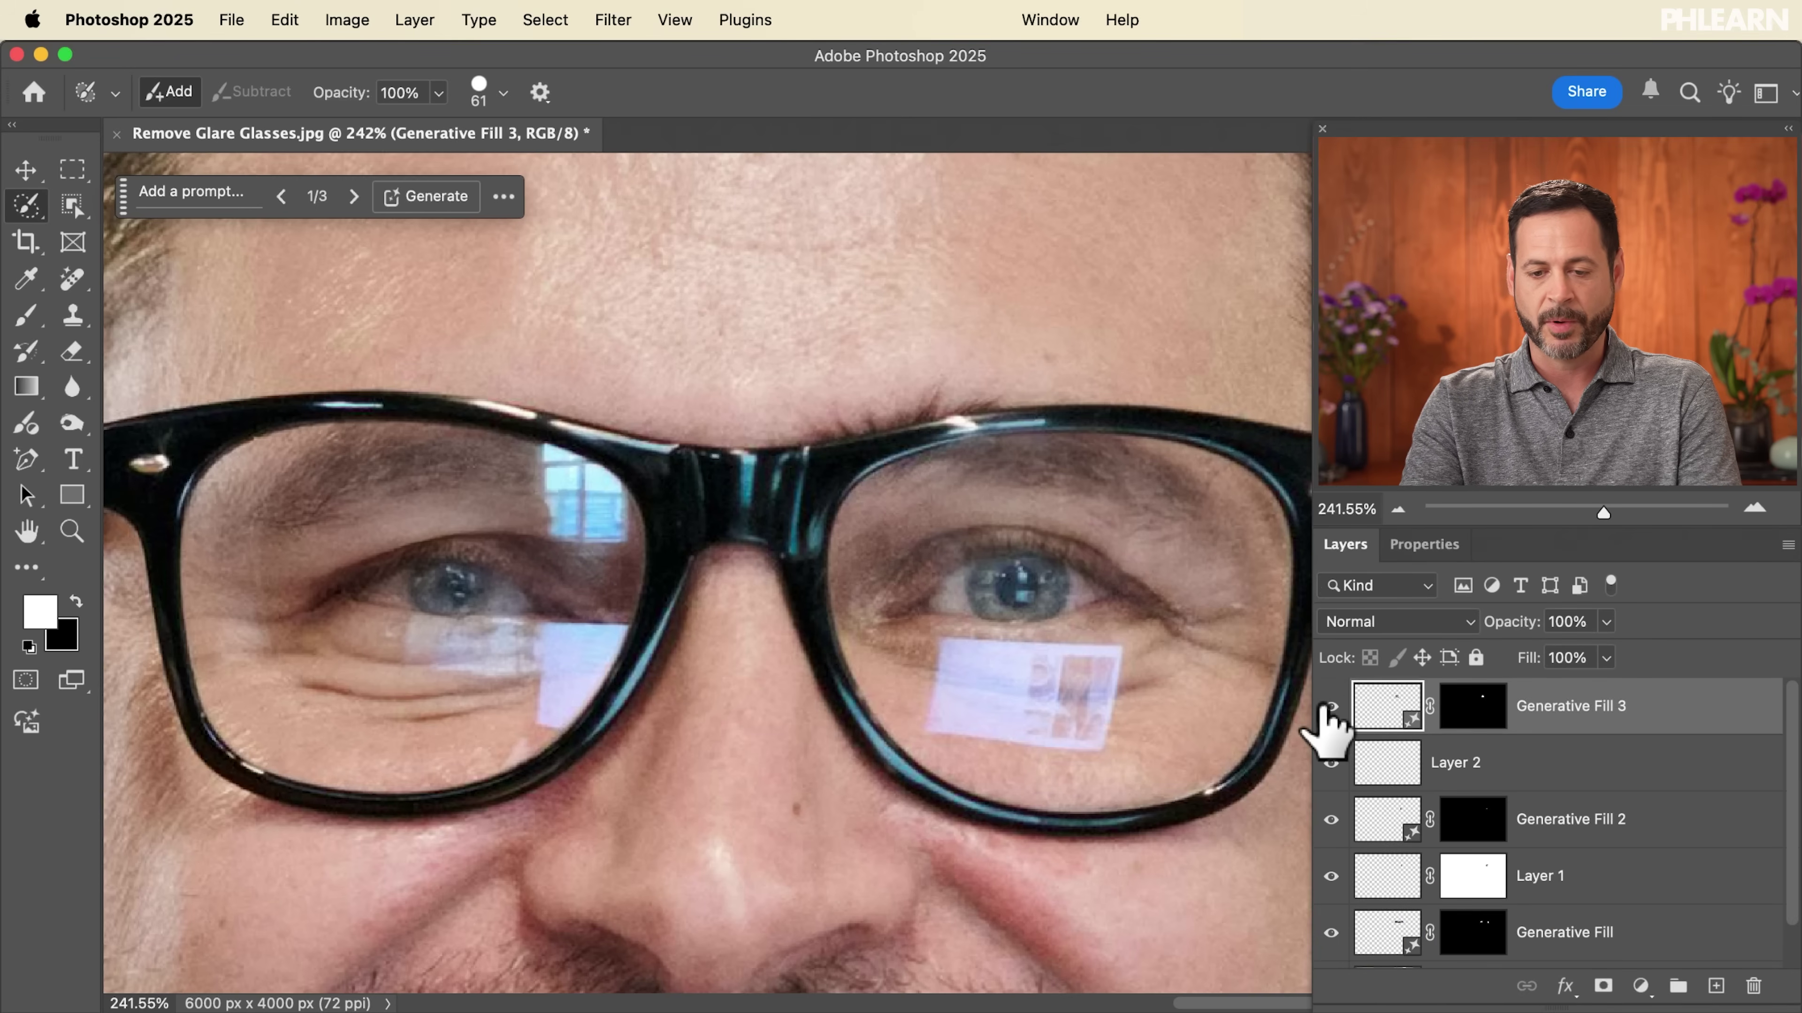
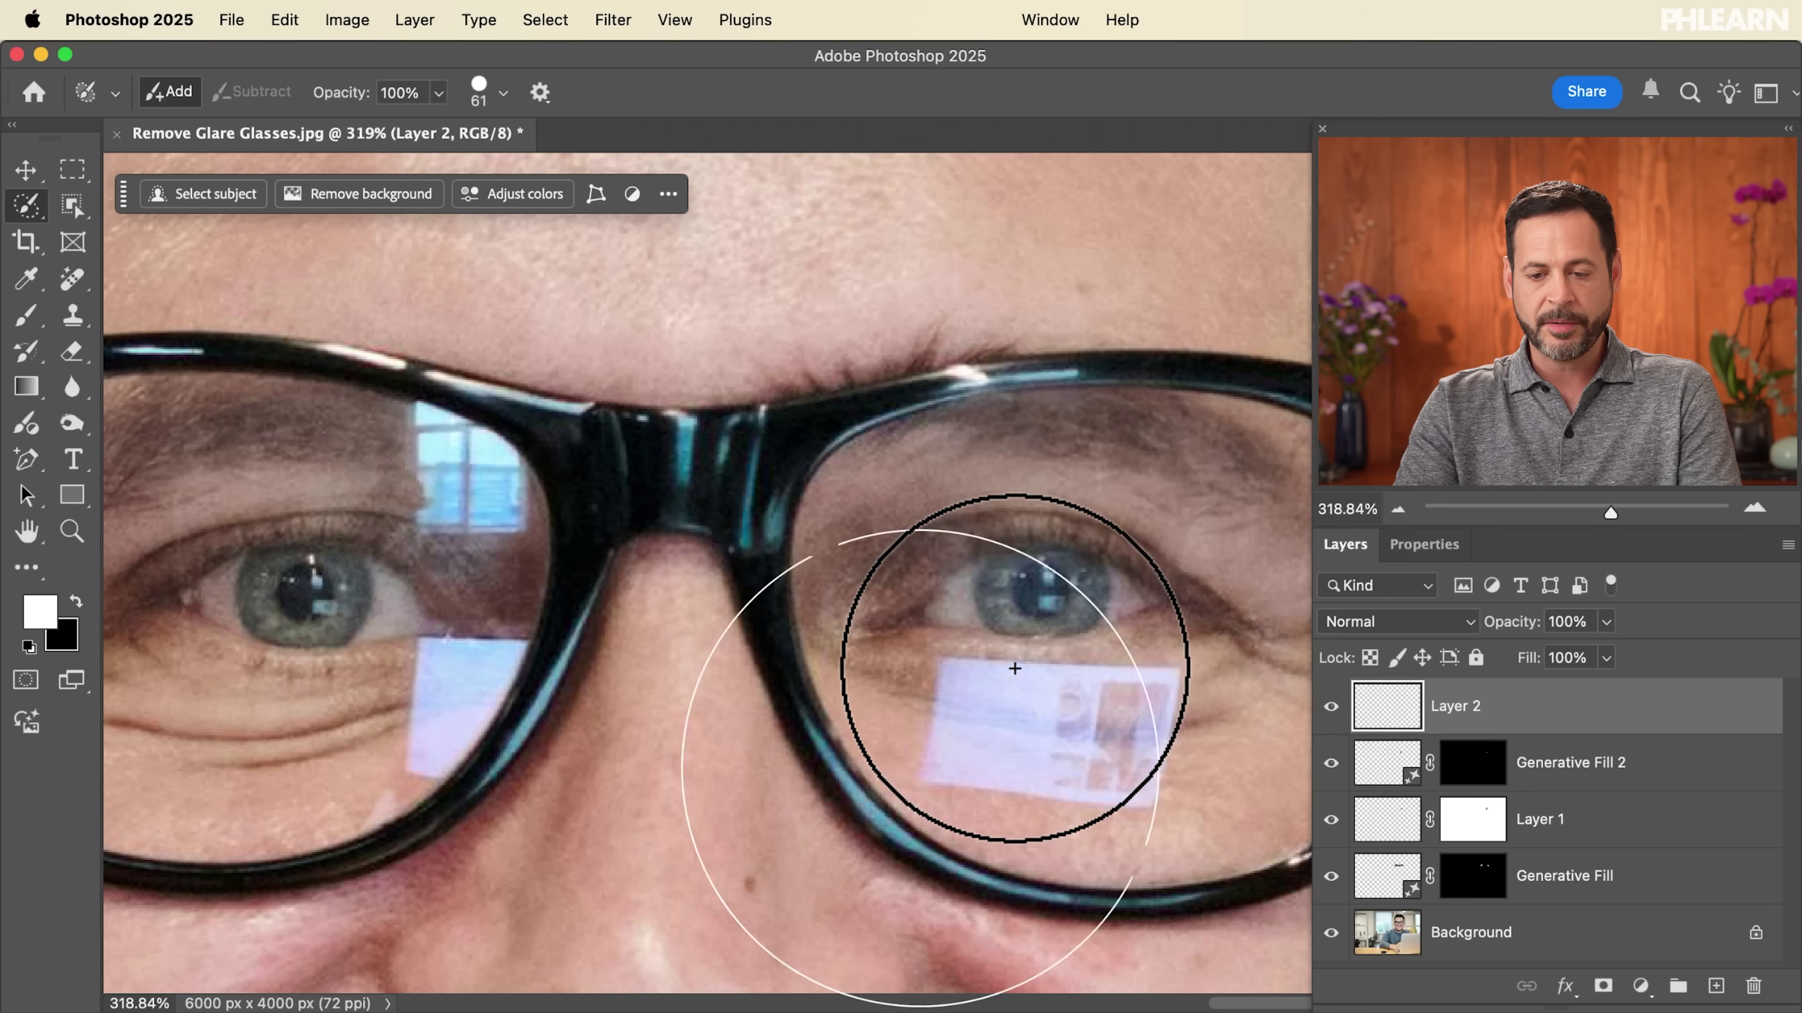
- On a new layer, clone the clear under-eye skin of the left lens over the reflection below the right lens's eye
{"action": "scroll", "coordinate": [998, 670], "scroll_direction": "left", "scroll_amount": 1}
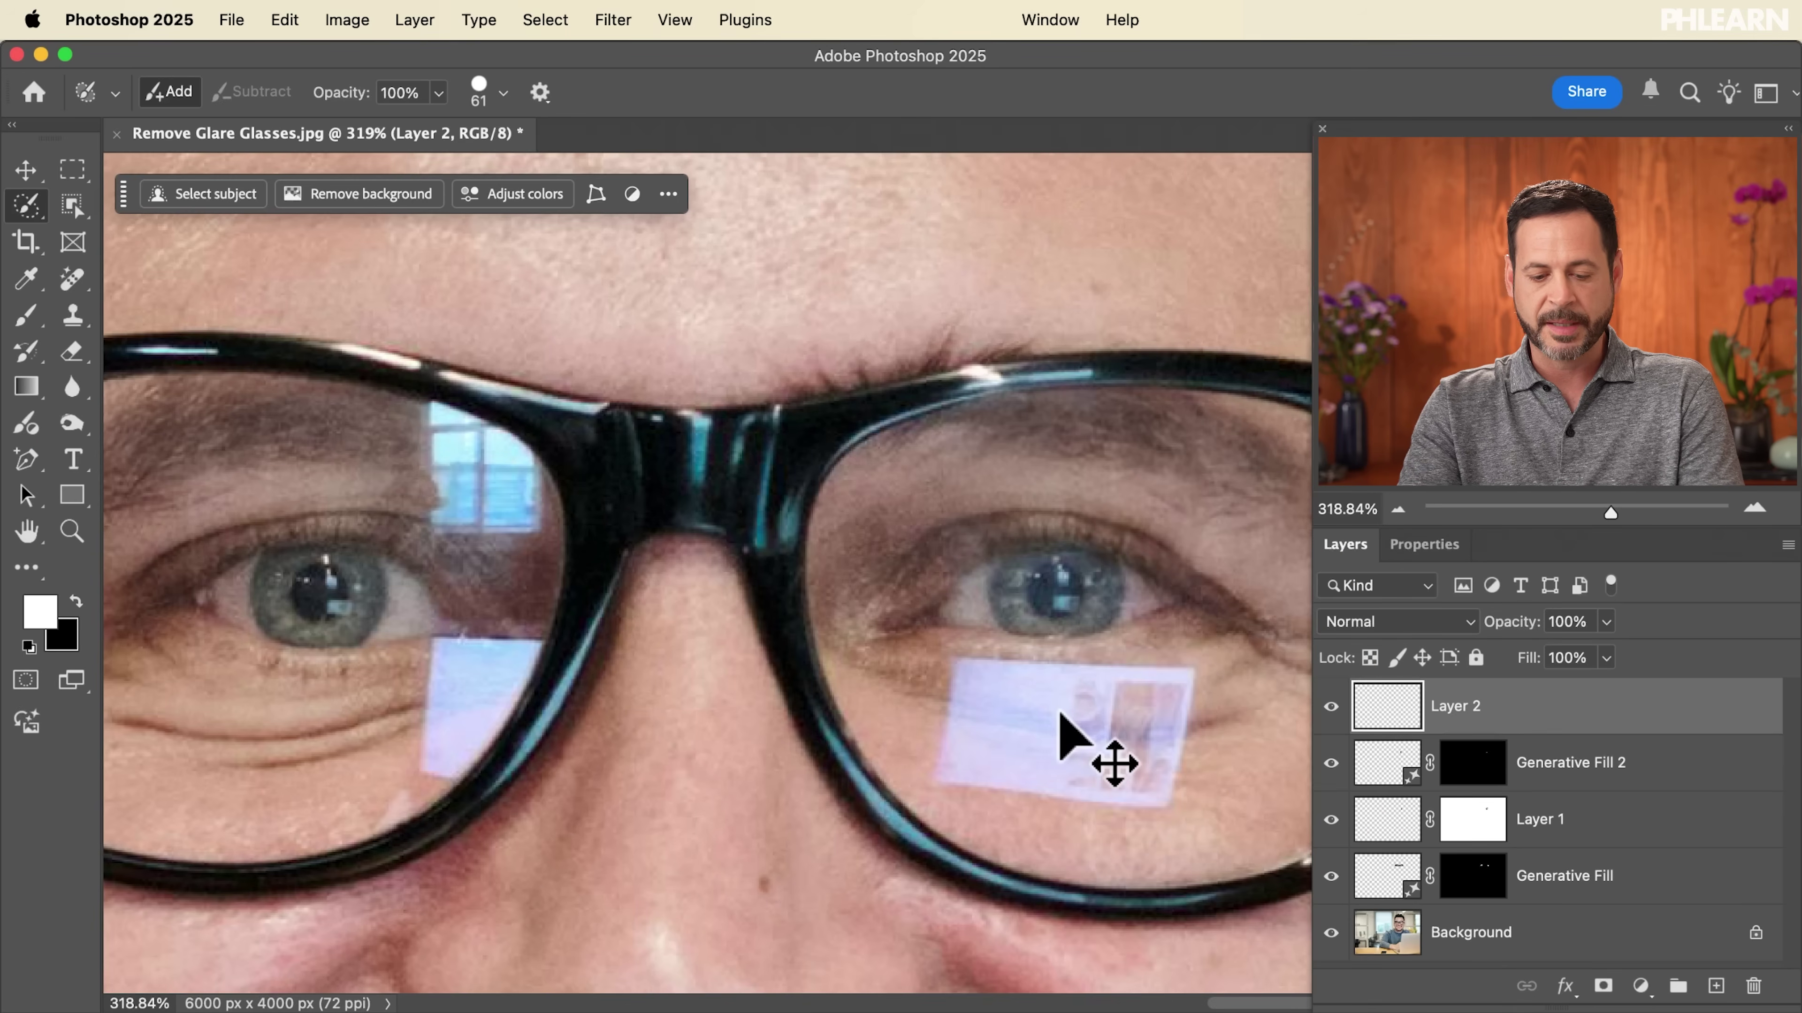
{"action": "key", "text": "super+shift+alt+n"}
{"action": "key", "text": "s"}
{"action": "left_click", "coordinate": [335, 722], "text": "alt"}
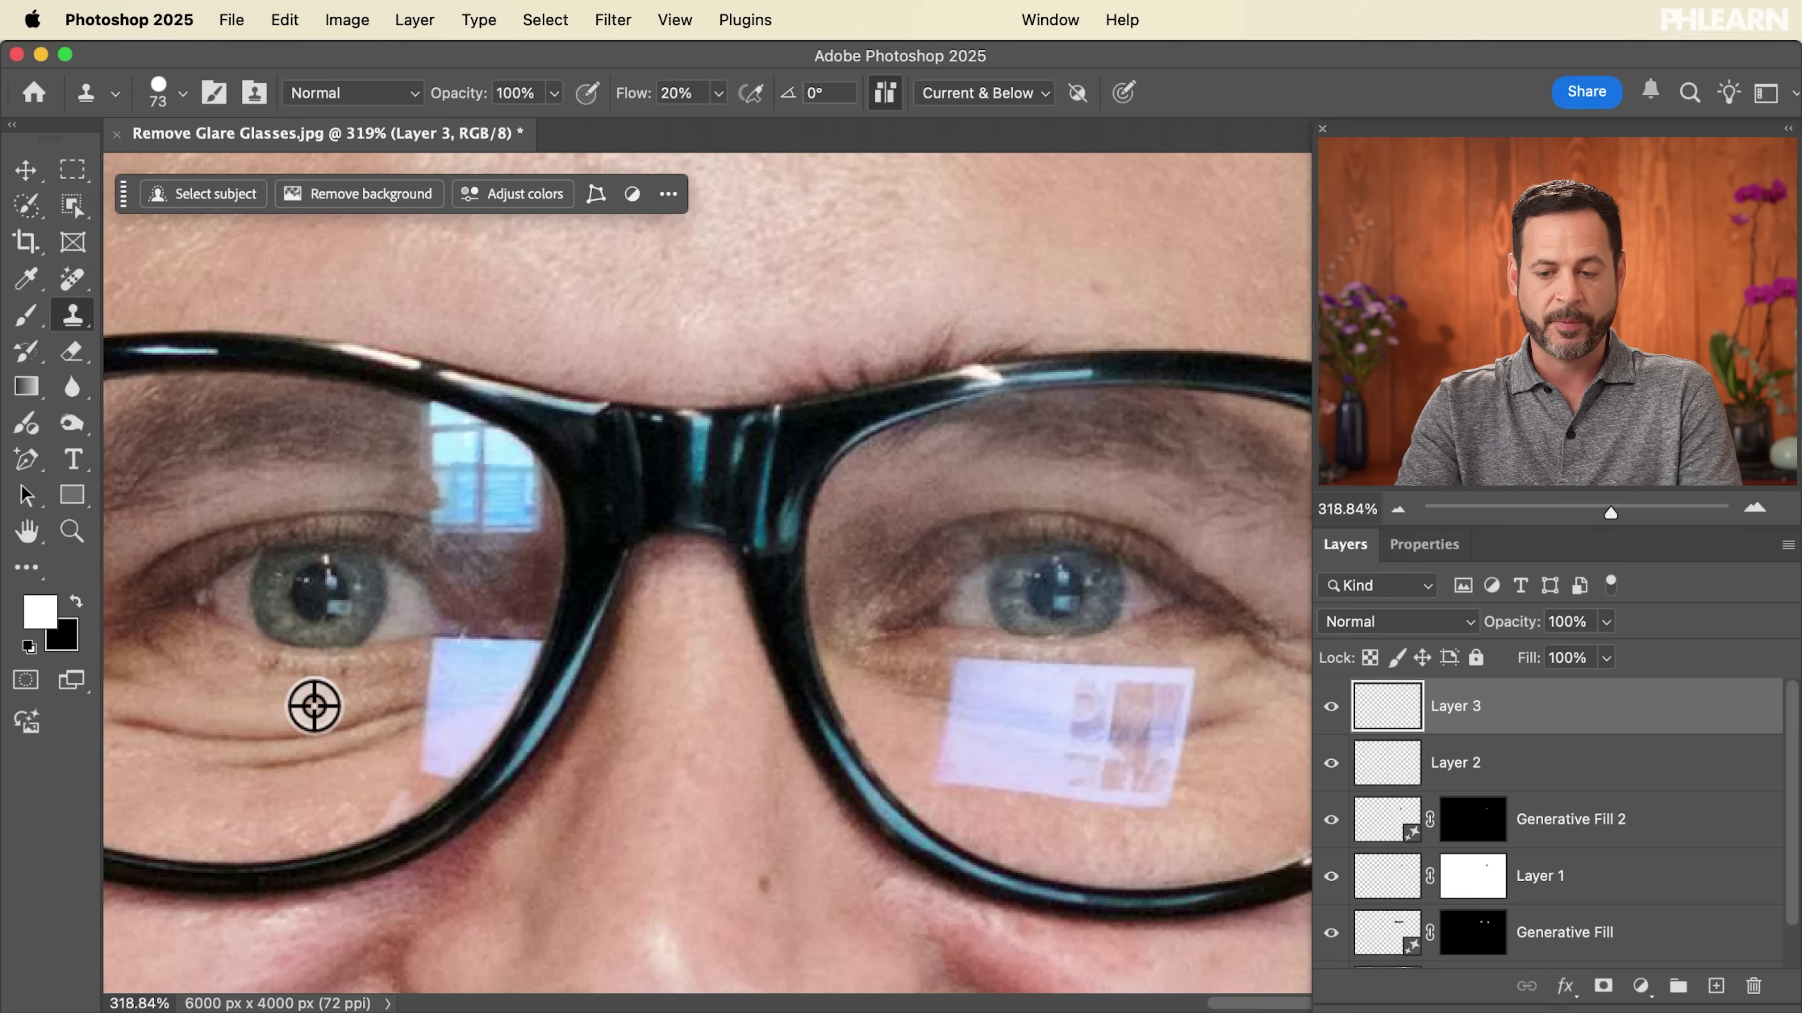
{"action": "scroll", "coordinate": [1538, 757], "scroll_direction": "down", "scroll_amount": 1}
{"action": "scroll", "coordinate": [1540, 754], "scroll_direction": "up", "scroll_amount": 1}
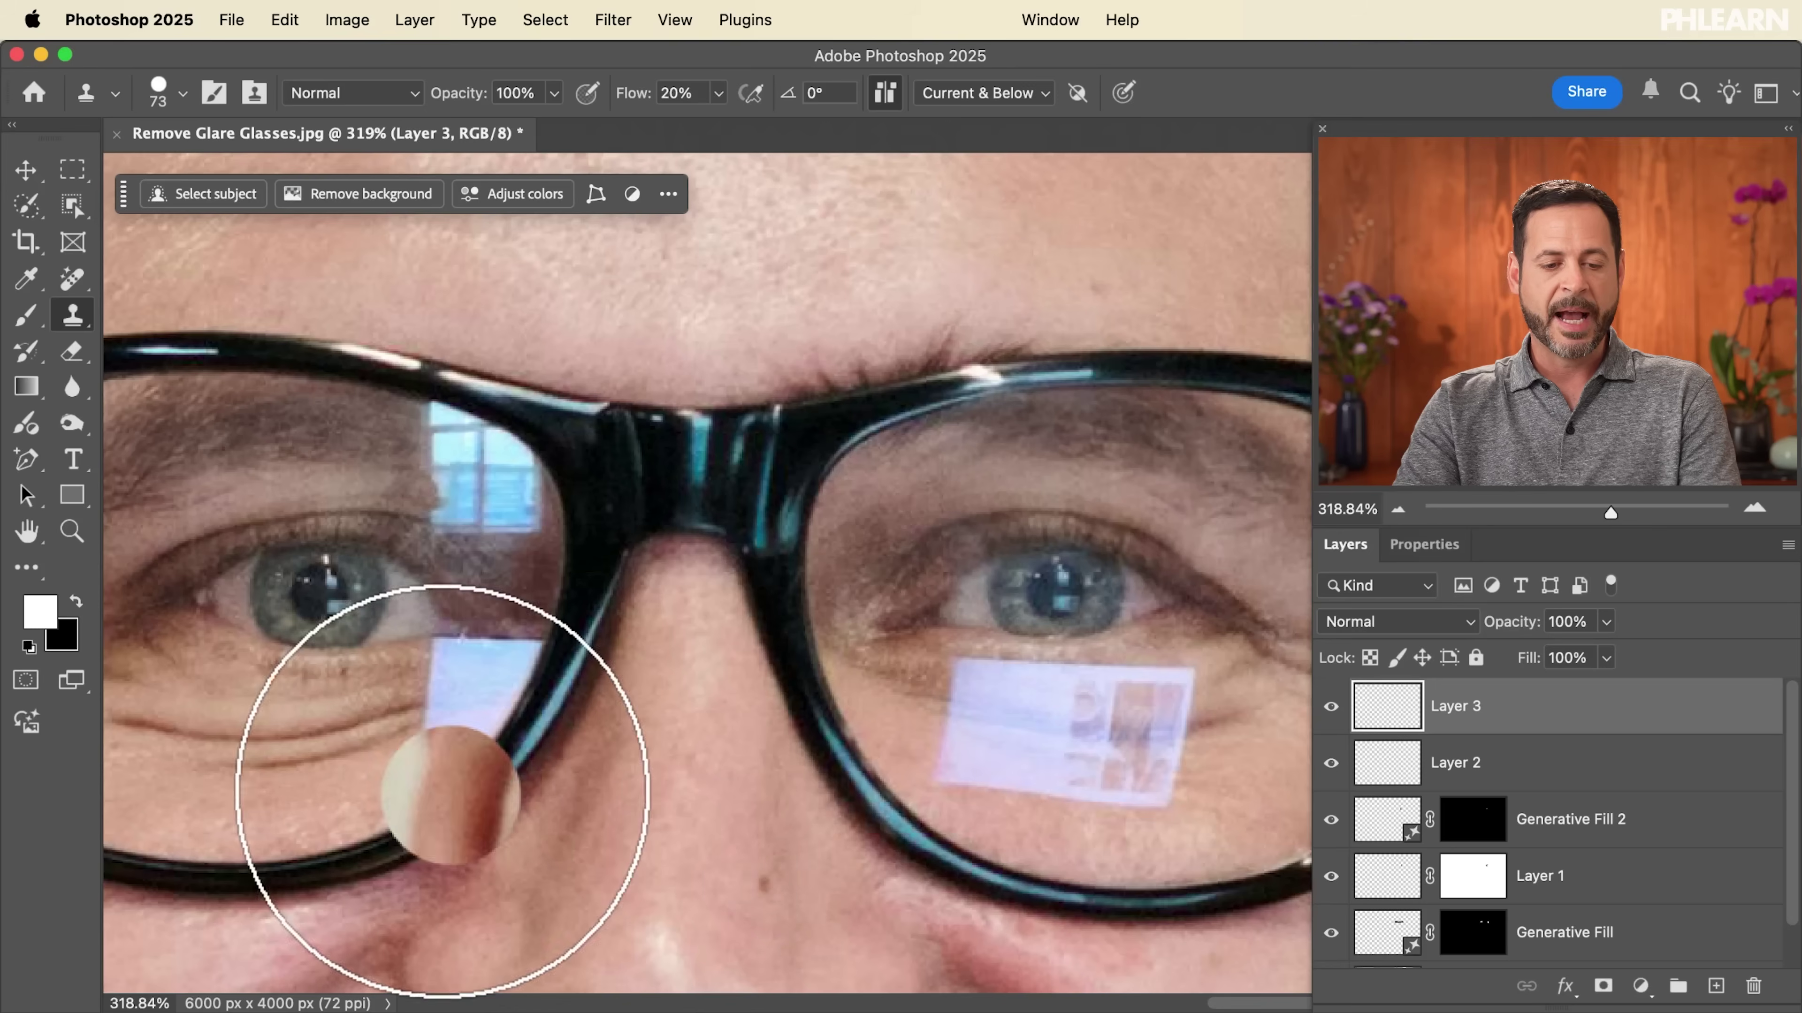
{"action": "left_click", "coordinate": [286, 706], "text": "alt"}
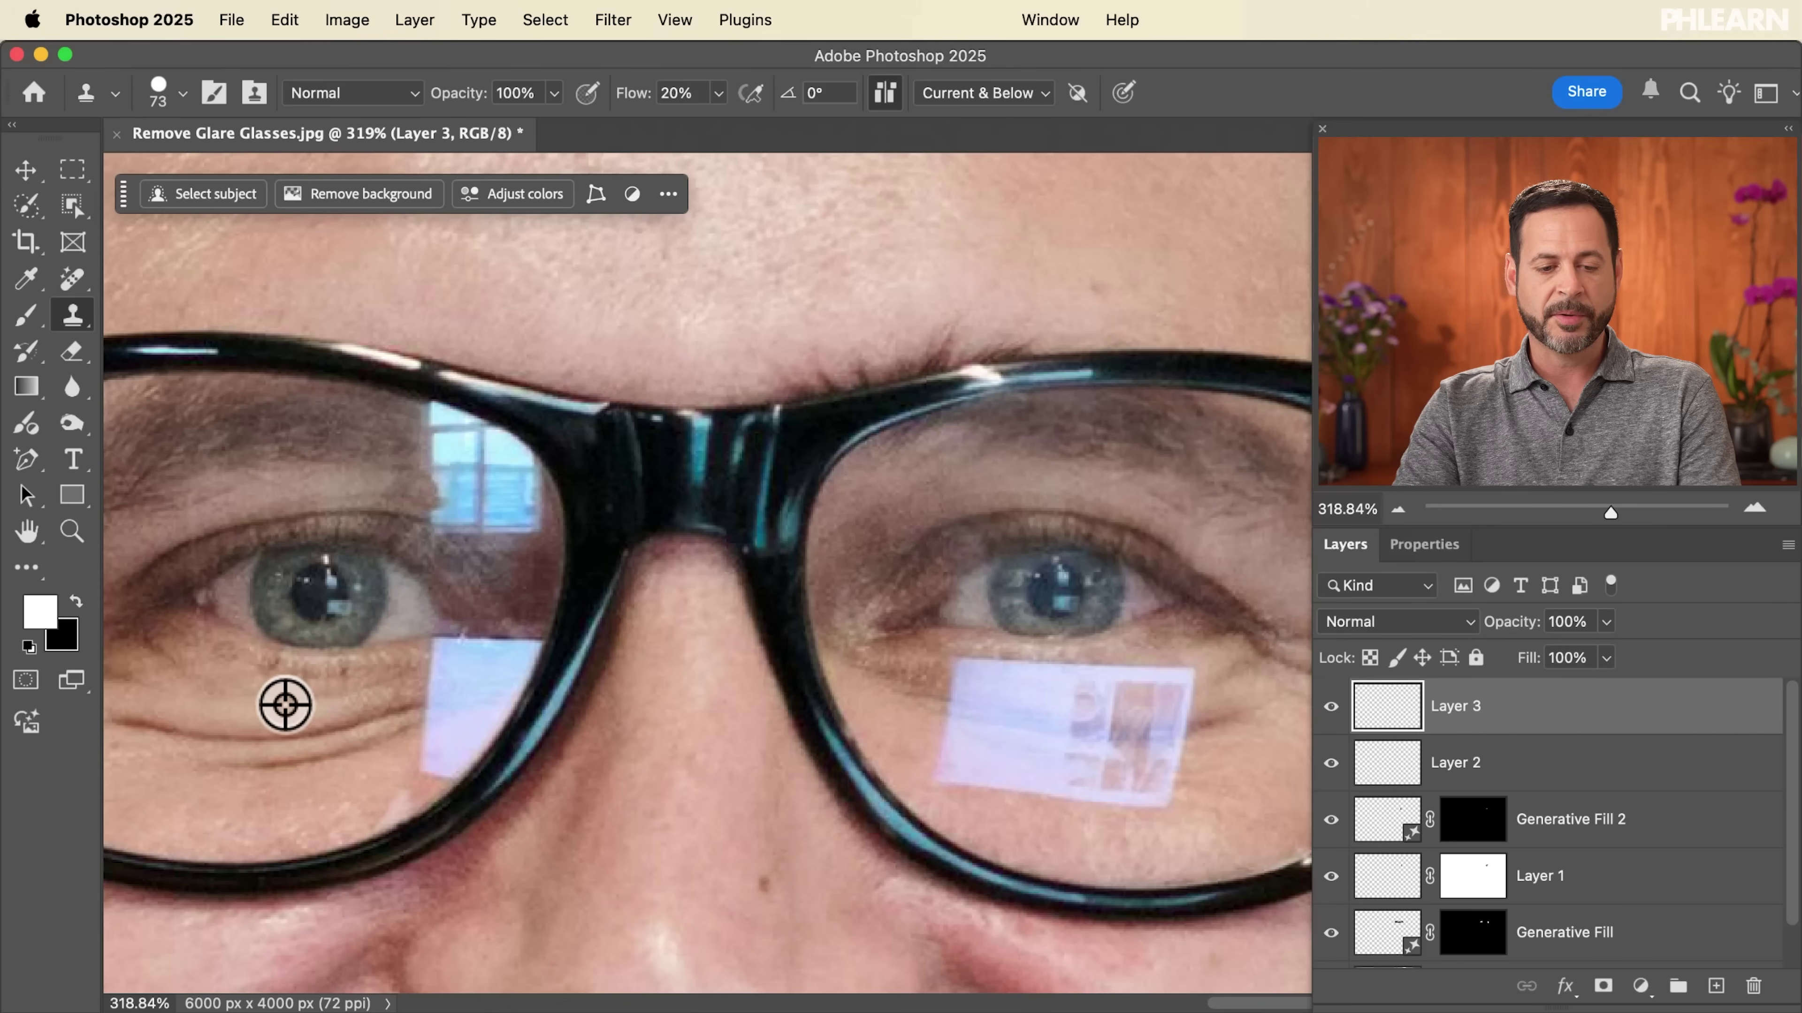
{"action": "mouse_move", "coordinate": [1035, 700]}
{"action": "left_mouse_down"}
{"action": "mouse_move", "coordinate": [921, 734]}
{"action": "mouse_move", "coordinate": [931, 784]}
{"action": "mouse_move", "coordinate": [966, 802]}
{"action": "mouse_move", "coordinate": [984, 846]}
{"action": "mouse_move", "coordinate": [1026, 856]}
{"action": "mouse_move", "coordinate": [1098, 789]}
{"action": "mouse_move", "coordinate": [1145, 791]}
{"action": "mouse_move", "coordinate": [1122, 760]}
{"action": "mouse_move", "coordinate": [1164, 750]}
{"action": "mouse_move", "coordinate": [1126, 761]}
{"action": "mouse_move", "coordinate": [1153, 692]}
{"action": "mouse_move", "coordinate": [1150, 761]}
{"action": "mouse_move", "coordinate": [1127, 715]}
{"action": "mouse_move", "coordinate": [984, 629]}
{"action": "mouse_move", "coordinate": [750, 521]}
{"action": "mouse_move", "coordinate": [722, 680]}
{"action": "mouse_move", "coordinate": [892, 748]}
{"action": "mouse_move", "coordinate": [819, 670]}
{"action": "mouse_move", "coordinate": [864, 704]}
{"action": "left_mouse_up"}
- Flip the cloned under-eye patch on Layer 3 horizontally
{"action": "key", "text": "v"}
{"action": "scroll", "coordinate": [866, 741], "scroll_direction": "down", "scroll_amount": 3}
{"action": "scroll", "coordinate": [867, 742], "scroll_direction": "right", "scroll_amount": 3}
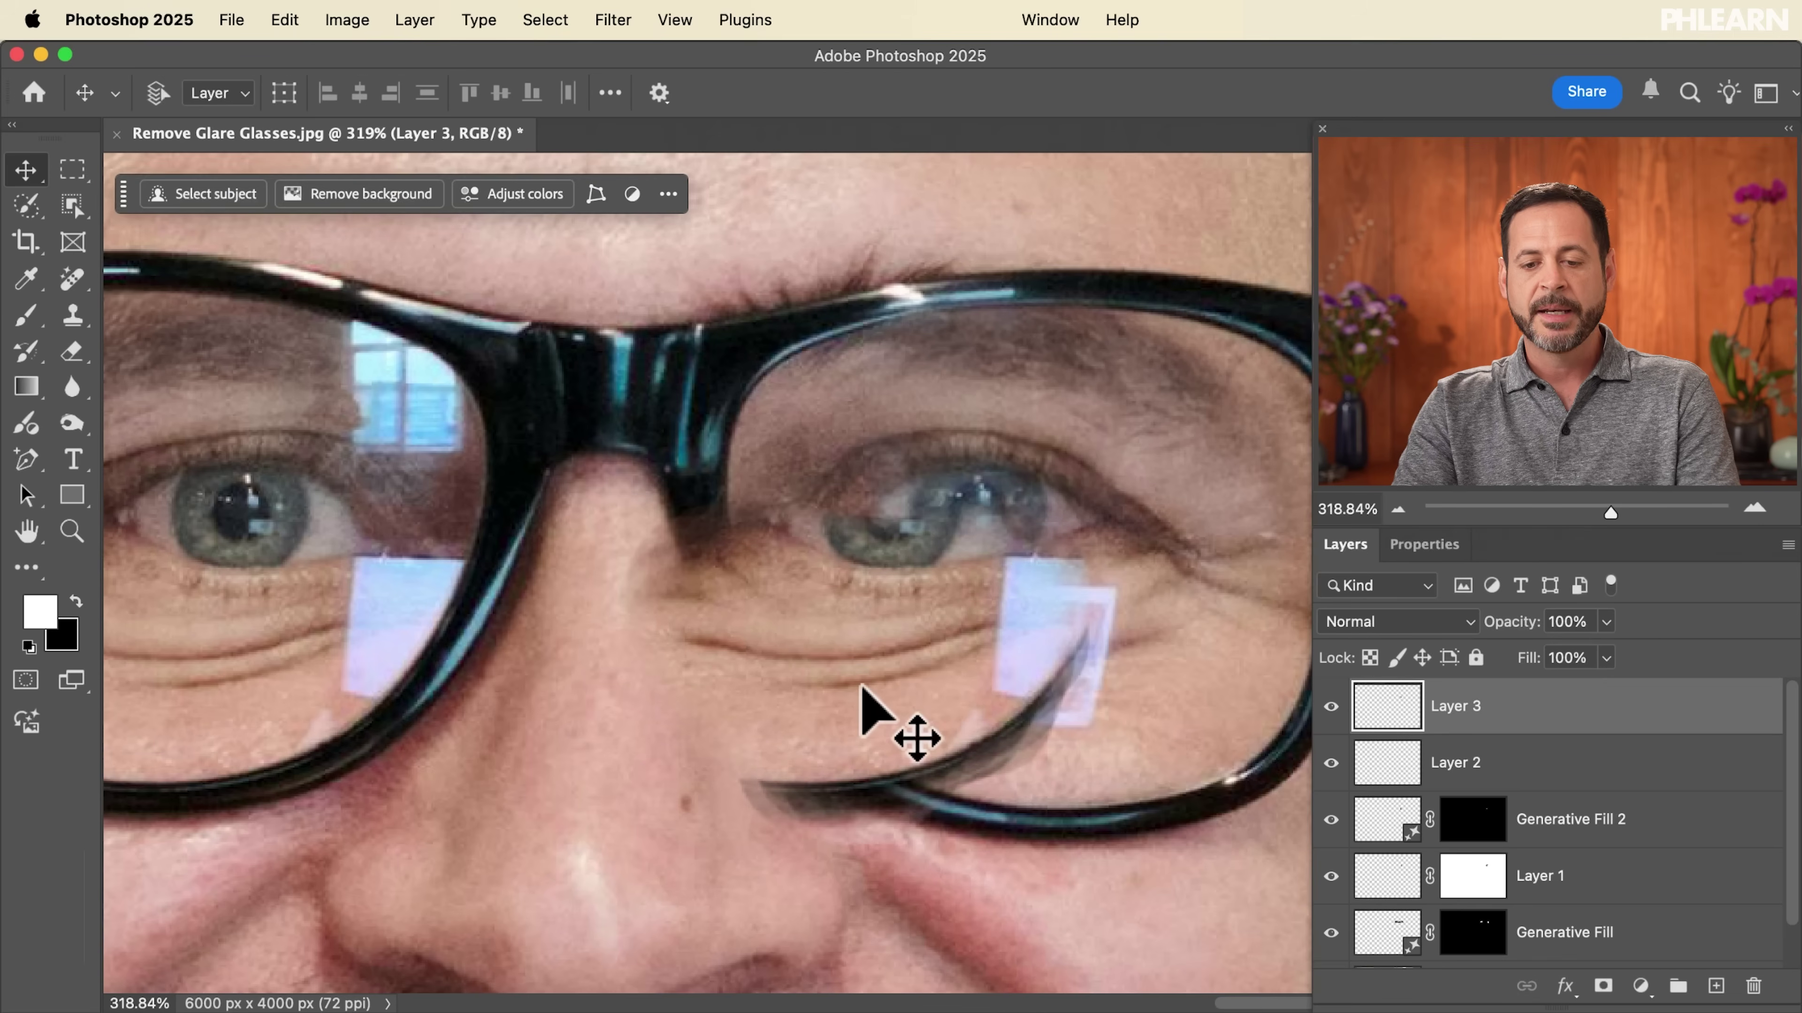
{"action": "key", "text": "super+t"}
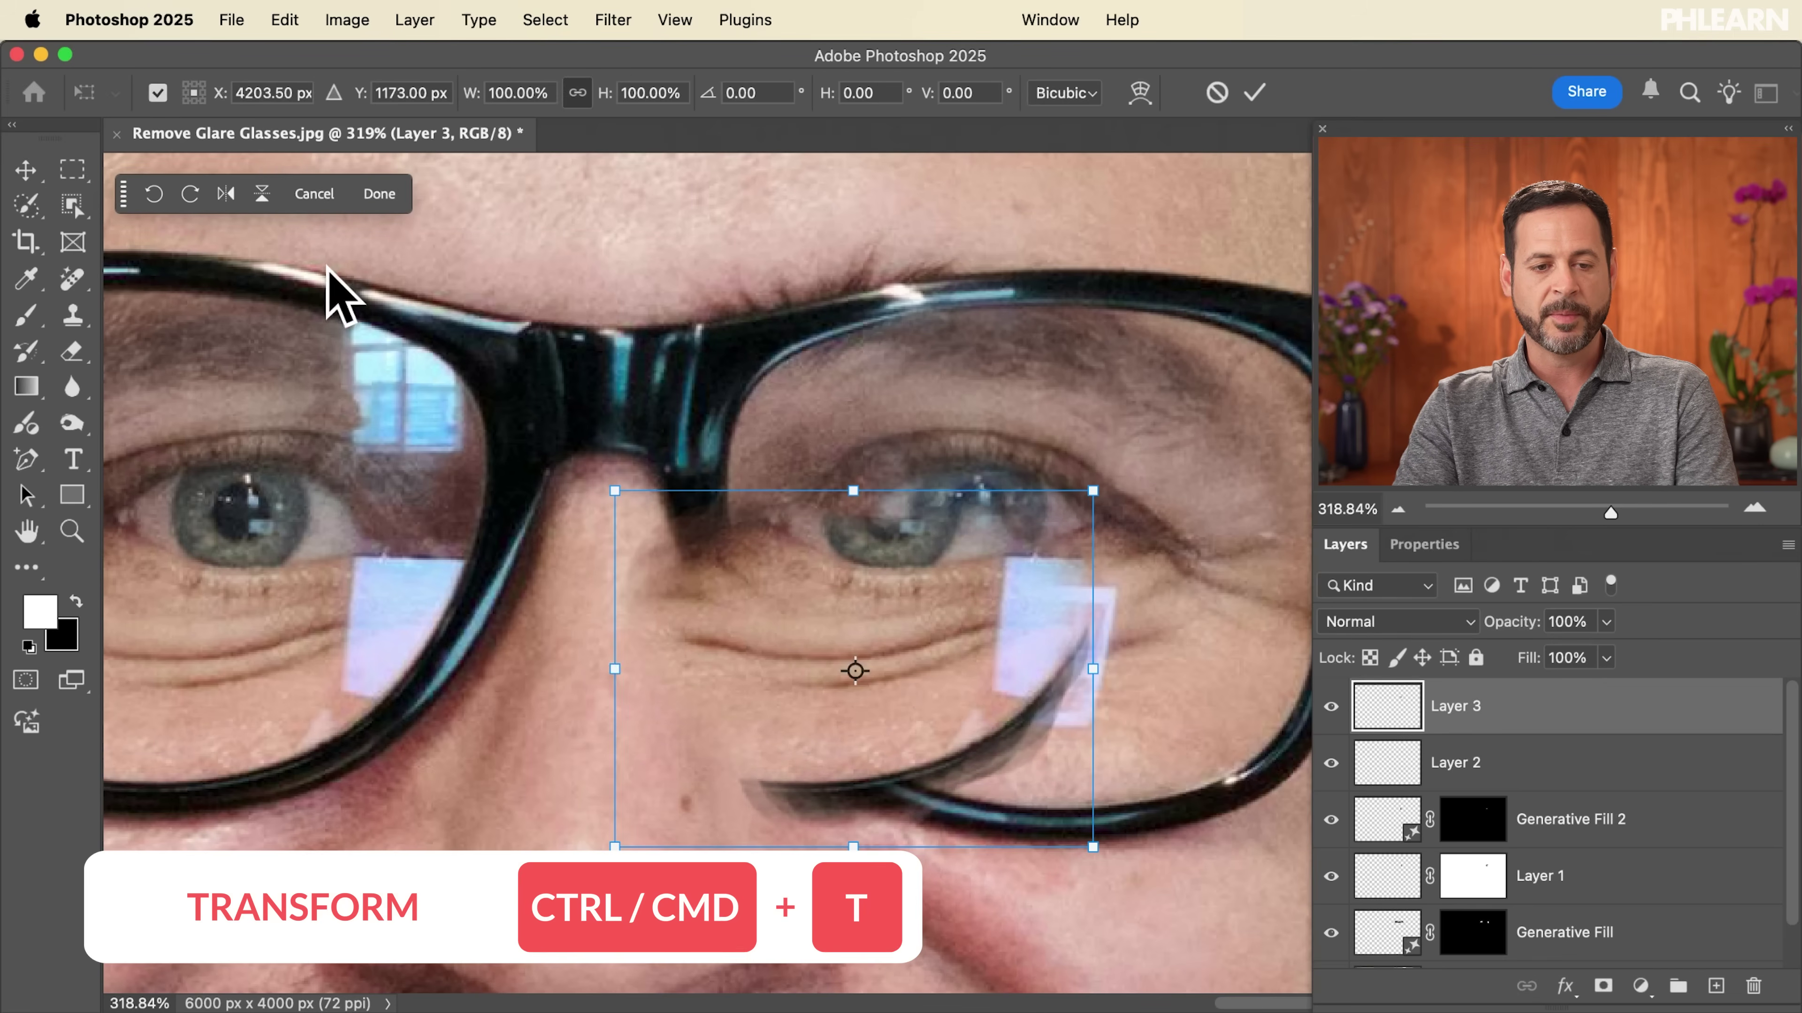
{"action": "left_click", "coordinate": [226, 199]}
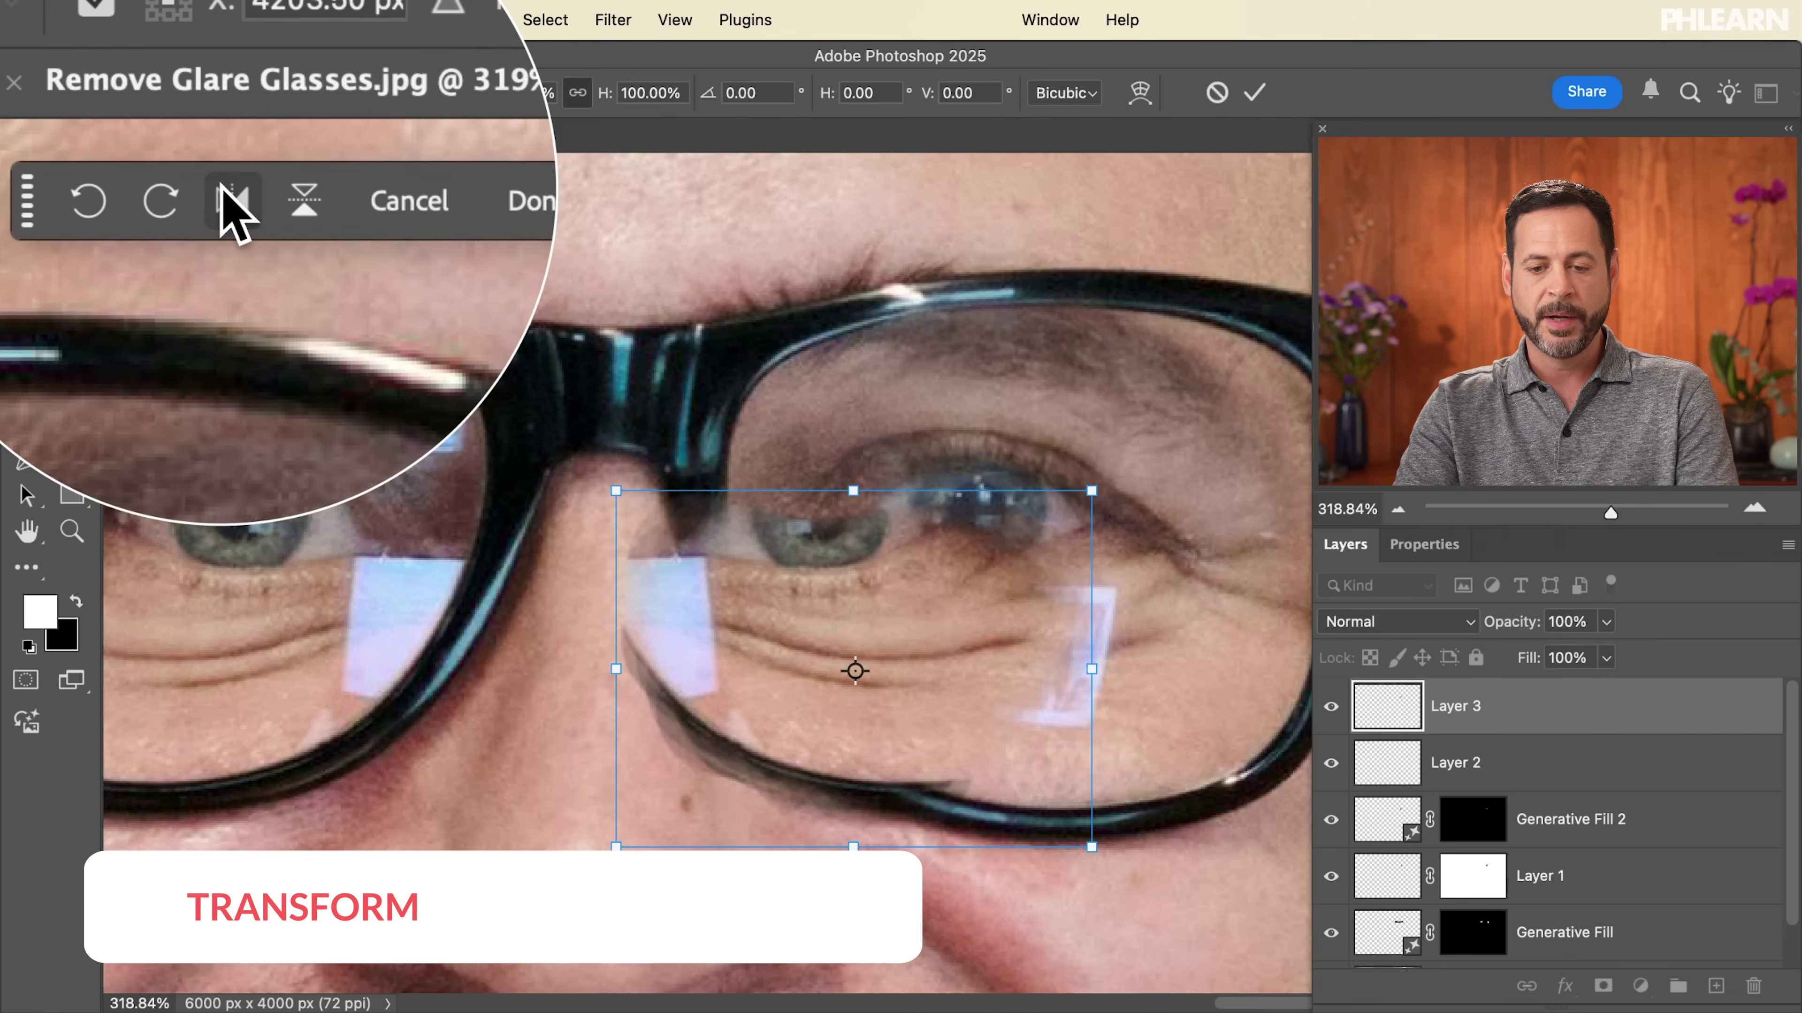
{"action": "key", "text": "Return"}
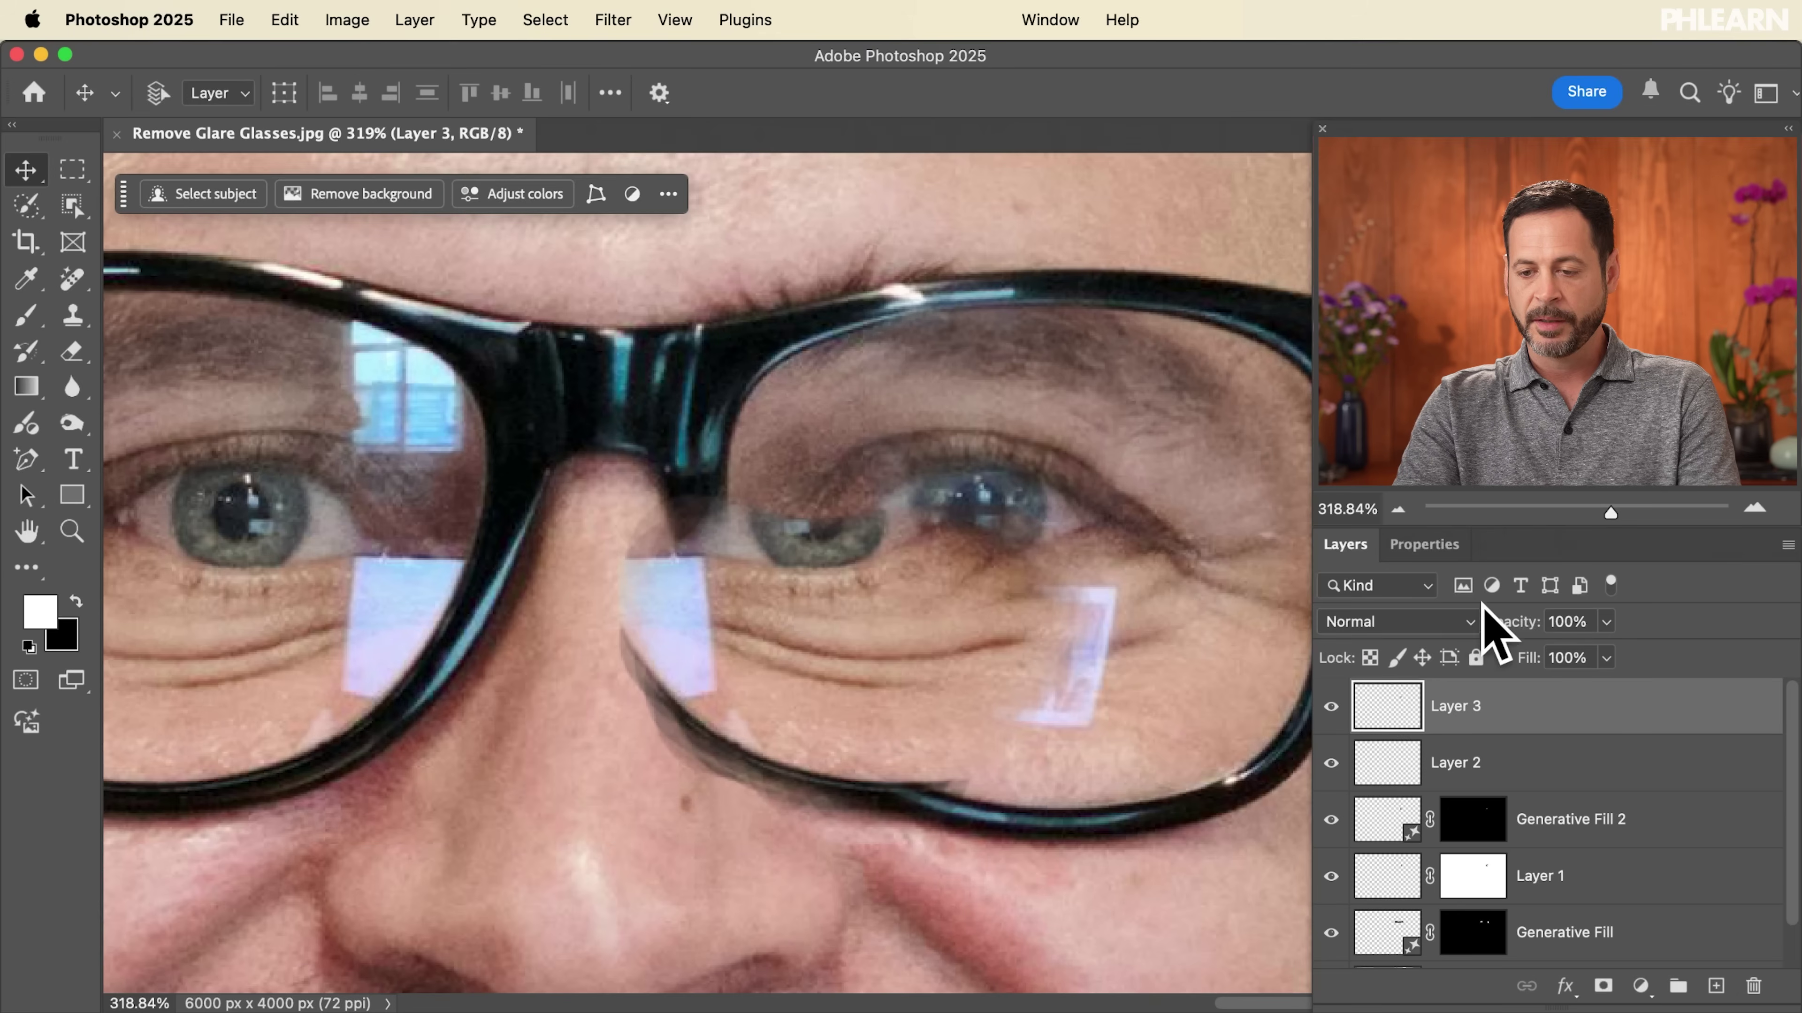
- Lower Layer 3's opacity to 77% and move the flipped patch into alignment with the right lens's eye and frame
{"action": "left_click_drag", "start_coordinate": [1484, 618], "coordinate": [1469, 619]}
{"action": "left_click_drag", "start_coordinate": [984, 657], "coordinate": [1034, 678]}
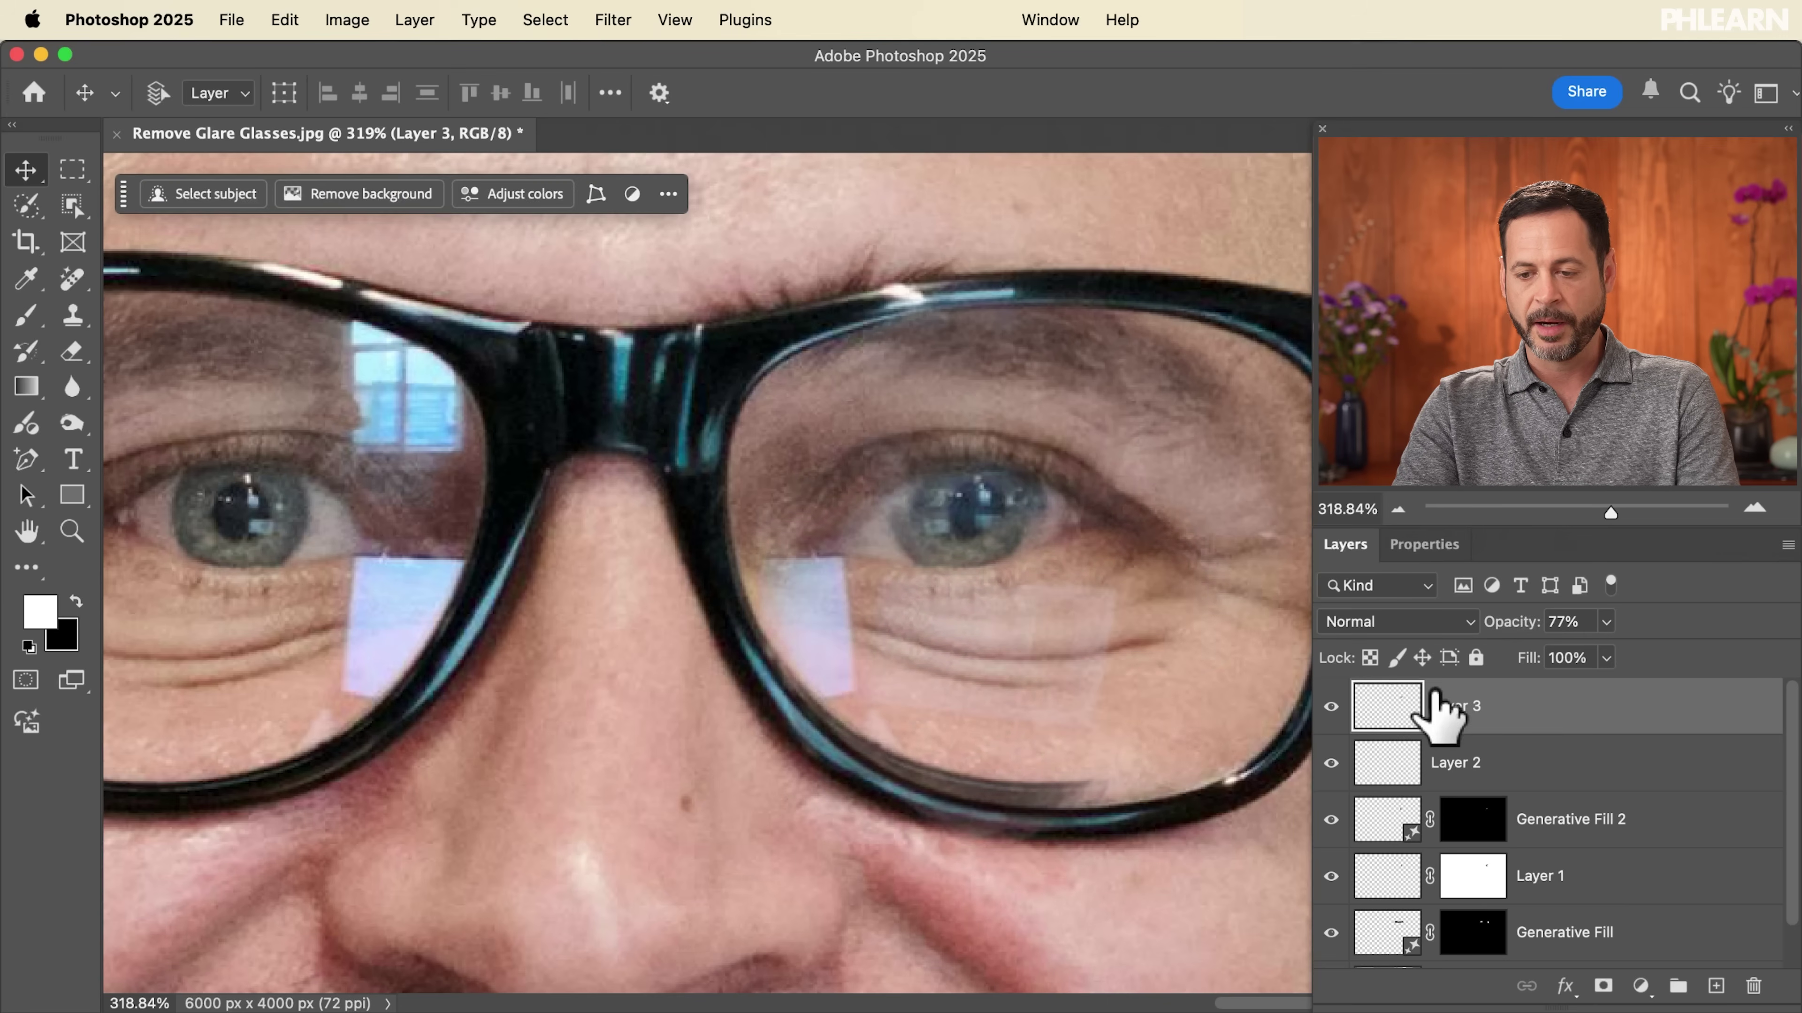
- Move Layer 3's flipped patch into line with the right lens's under-eye wrinkles and restore its opacity to 100%
{"action": "left_click_drag", "start_coordinate": [1148, 615], "coordinate": [1129, 647]}
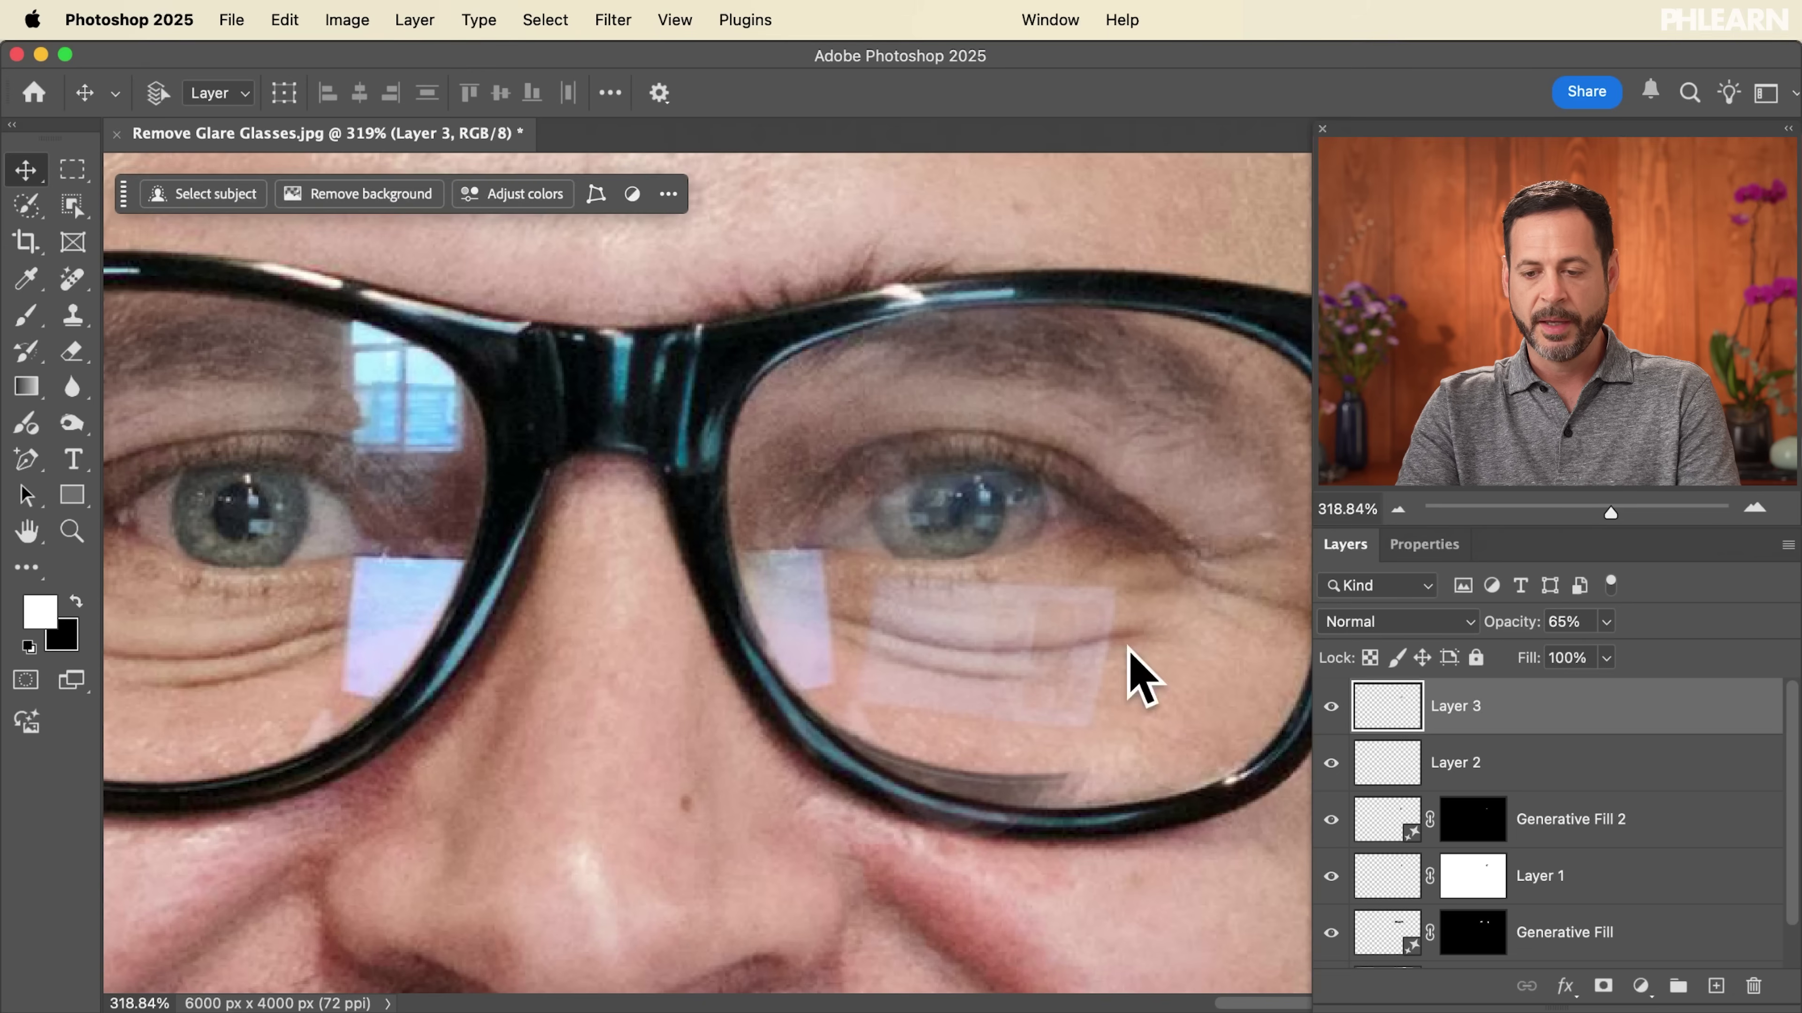
{"action": "key", "text": "0"}
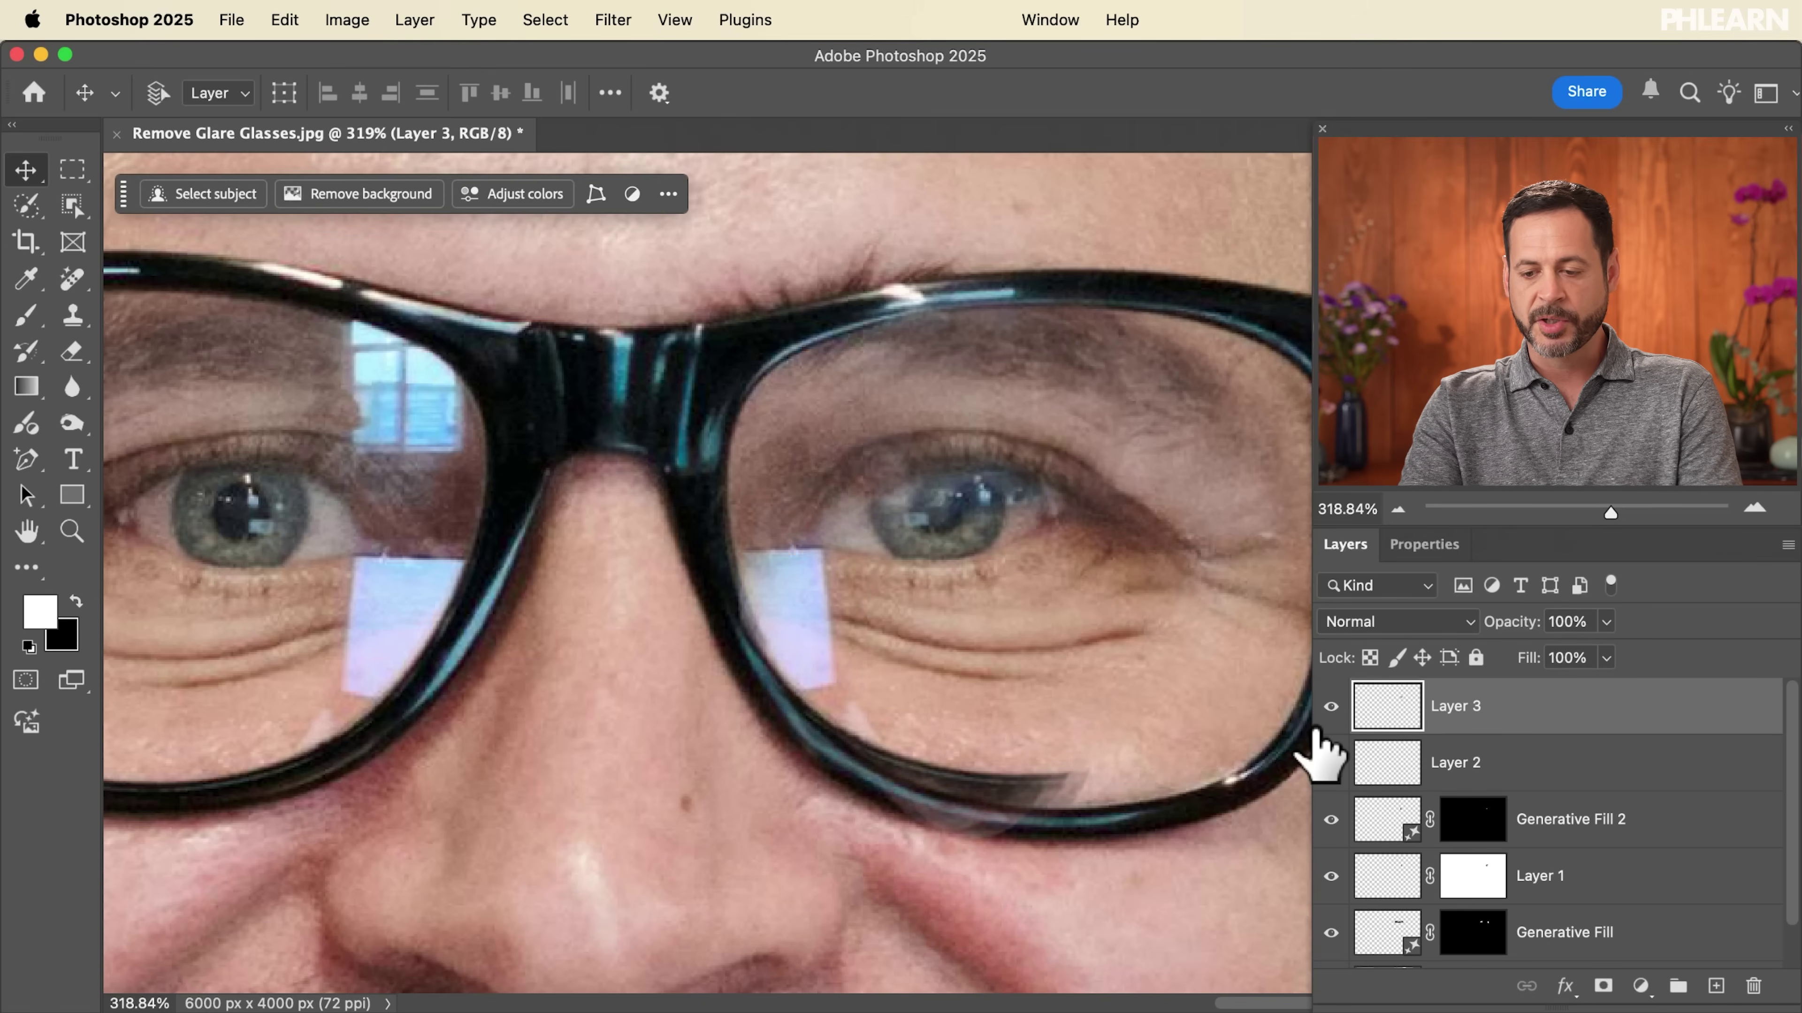
- Add a layer mask to Layer 3 and paint it to blend the patch around the right lens's eye and lower frame
{"action": "left_click", "coordinate": [1602, 986]}
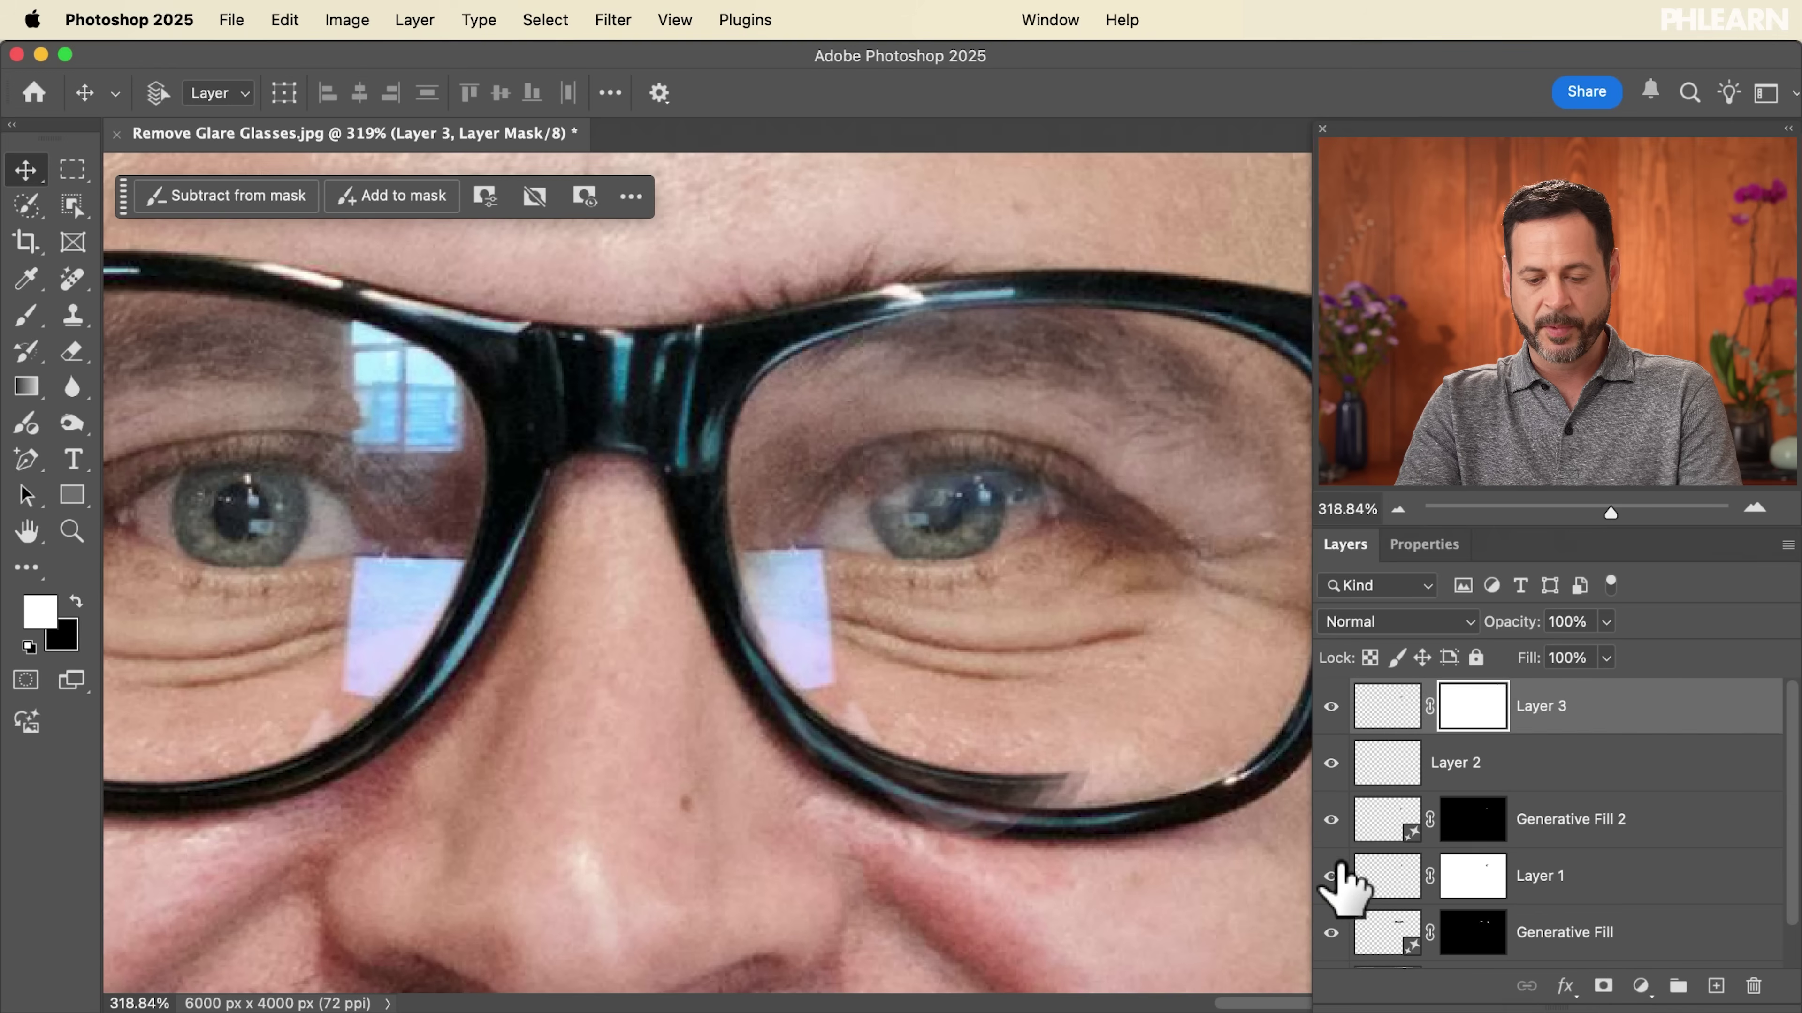
{"action": "key", "text": "b"}
{"action": "left_click_drag", "start_coordinate": [770, 573], "coordinate": [901, 604]}
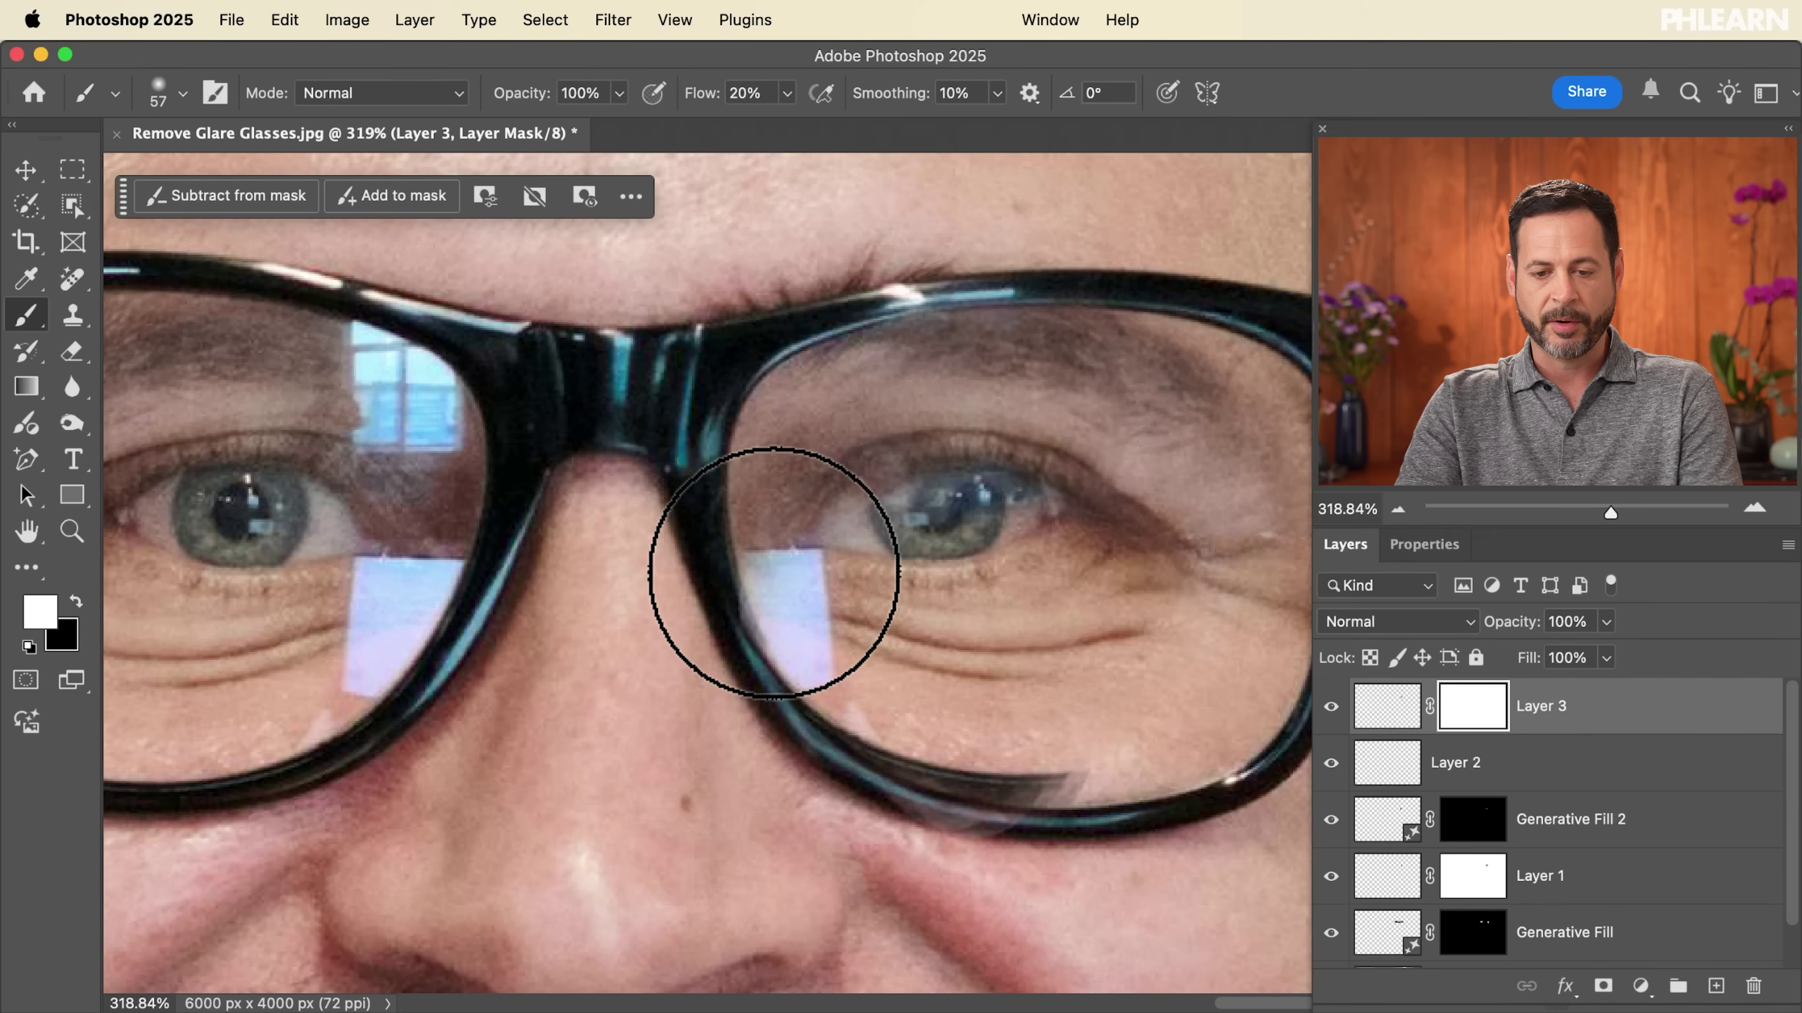
{"action": "mouse_move", "coordinate": [780, 622]}
{"action": "left_mouse_down"}
{"action": "mouse_move", "coordinate": [749, 582]}
{"action": "mouse_move", "coordinate": [777, 580]}
{"action": "mouse_move", "coordinate": [752, 636]}
{"action": "mouse_move", "coordinate": [804, 634]}
{"action": "mouse_move", "coordinate": [812, 721]}
{"action": "mouse_move", "coordinate": [918, 756]}
{"action": "mouse_move", "coordinate": [847, 771]}
{"action": "mouse_move", "coordinate": [1007, 807]}
{"action": "left_mouse_up"}
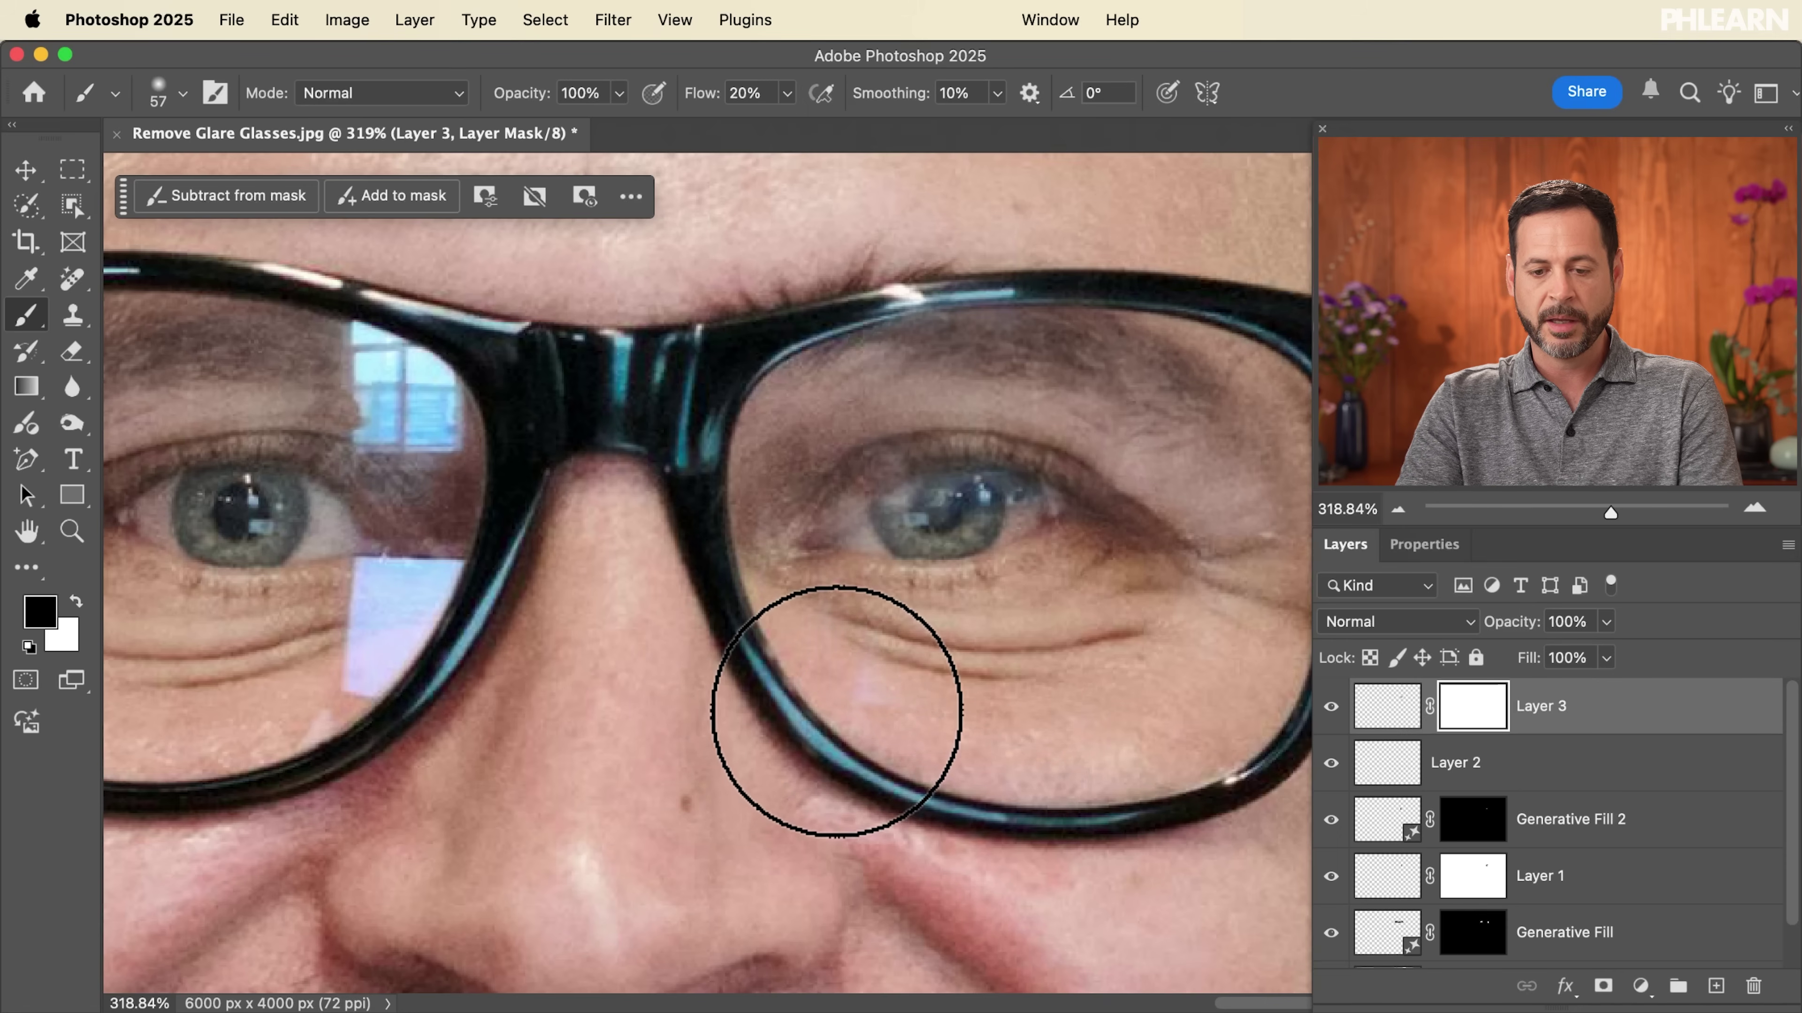
{"action": "left_click_drag", "start_coordinate": [835, 717], "coordinate": [825, 716]}
{"action": "key", "text": "x"}
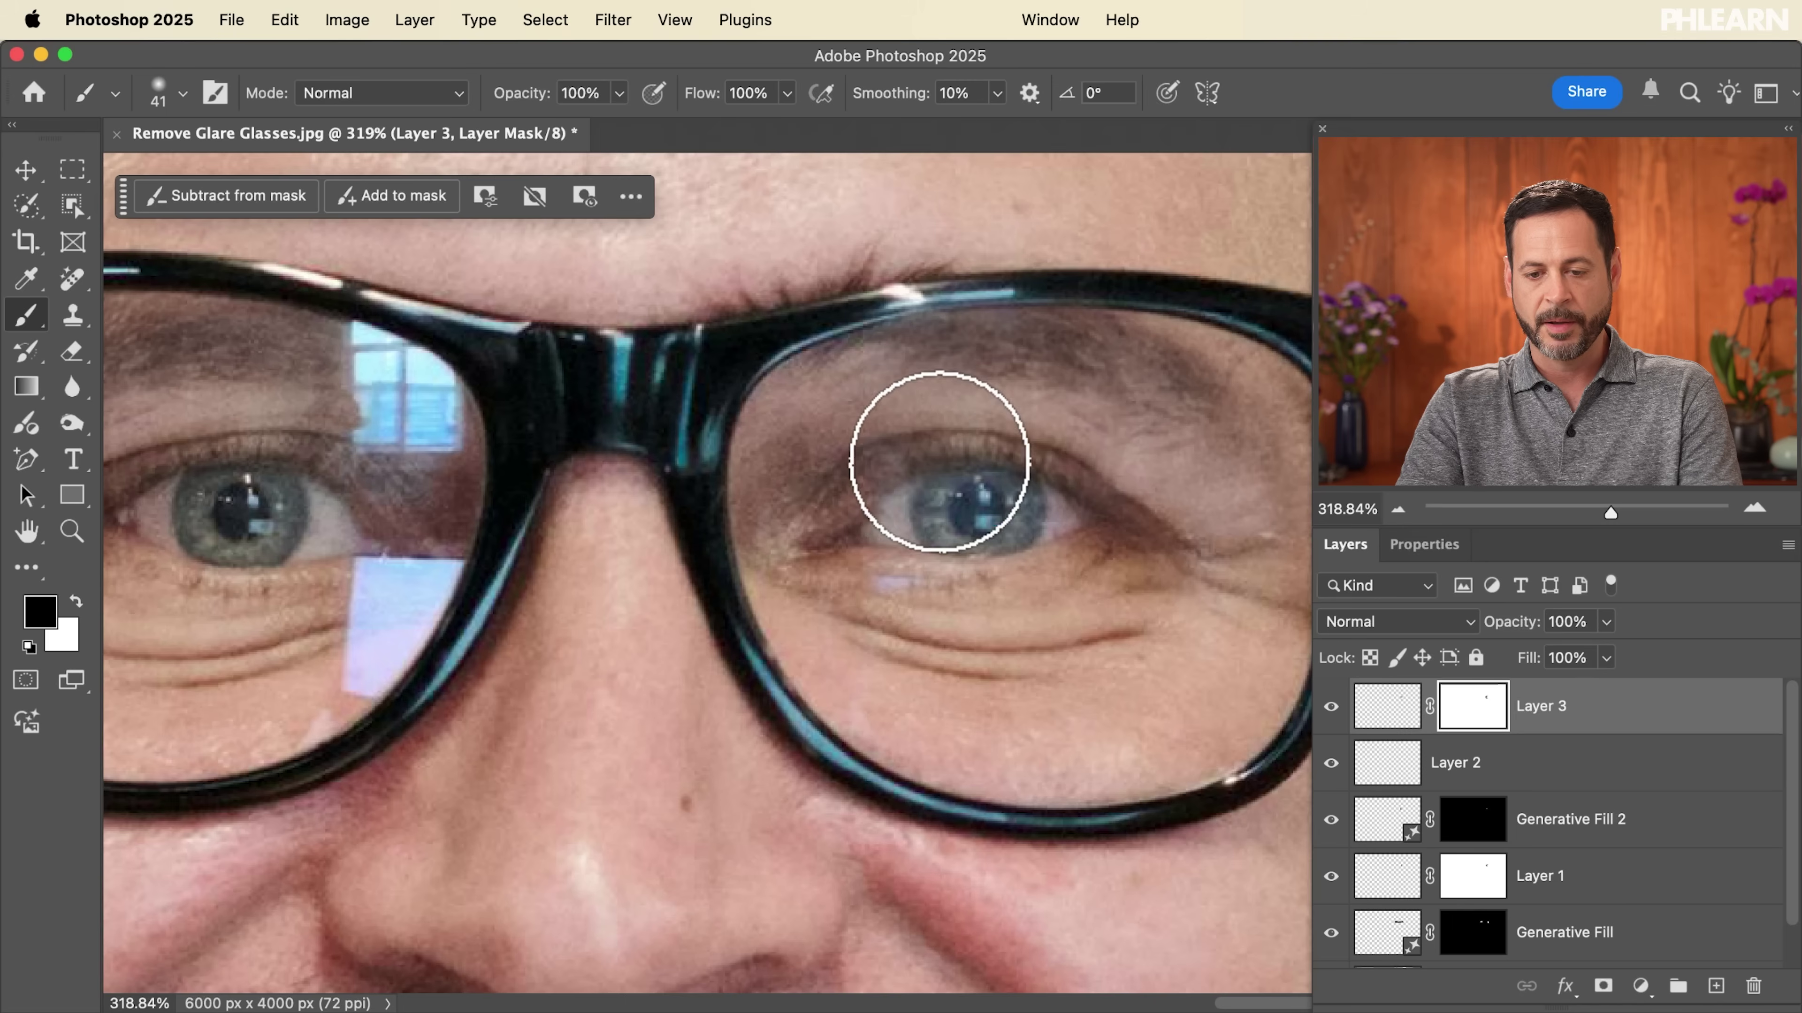
- Rotate Layer 3's patch 2.88° about the right lens's inner eye corner so the under-eye wrinkles line up
{"action": "key", "text": "v"}
{"action": "left_click_drag", "start_coordinate": [1038, 752], "coordinate": [838, 564]}
{"action": "key", "text": "super+t"}
{"action": "mouse_move", "coordinate": [1030, 390]}
{"action": "left_mouse_down"}
{"action": "mouse_move", "coordinate": [1059, 399]}
{"action": "mouse_move", "coordinate": [1045, 390]}
{"action": "left_mouse_up"}
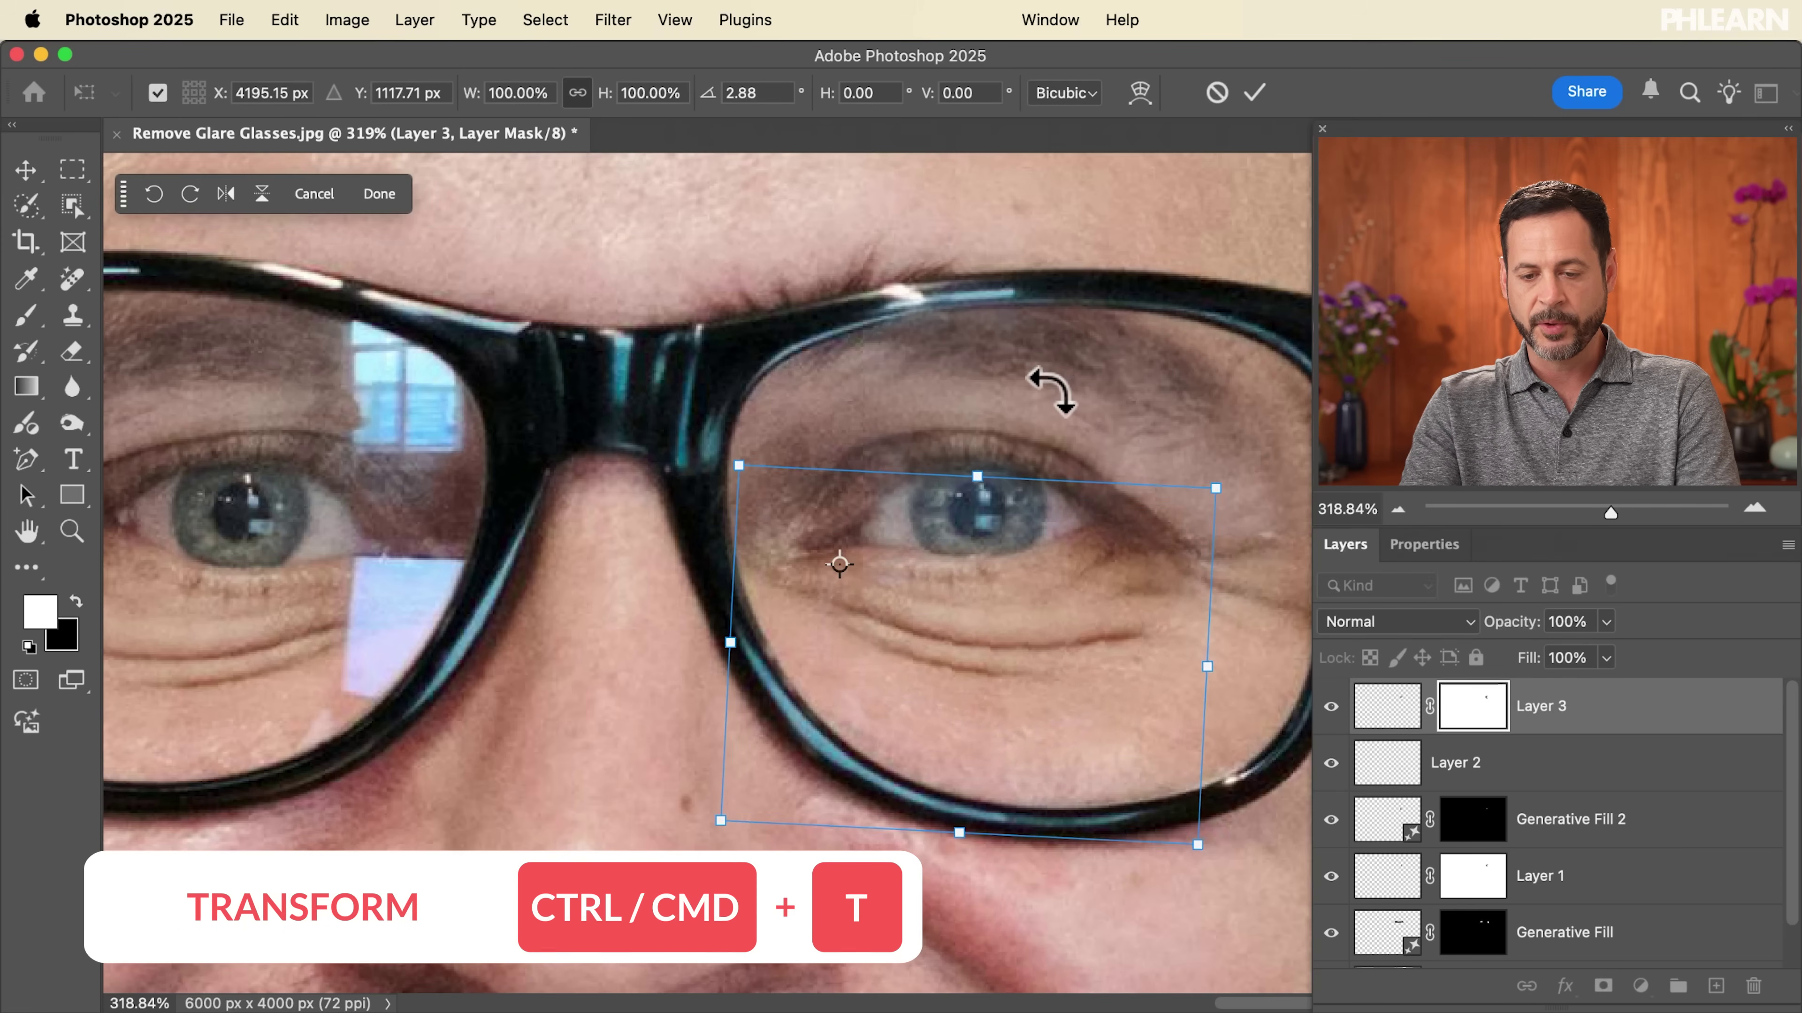
{"action": "key", "text": "Return"}
{"action": "key", "text": "b"}
{"action": "key", "text": "x"}
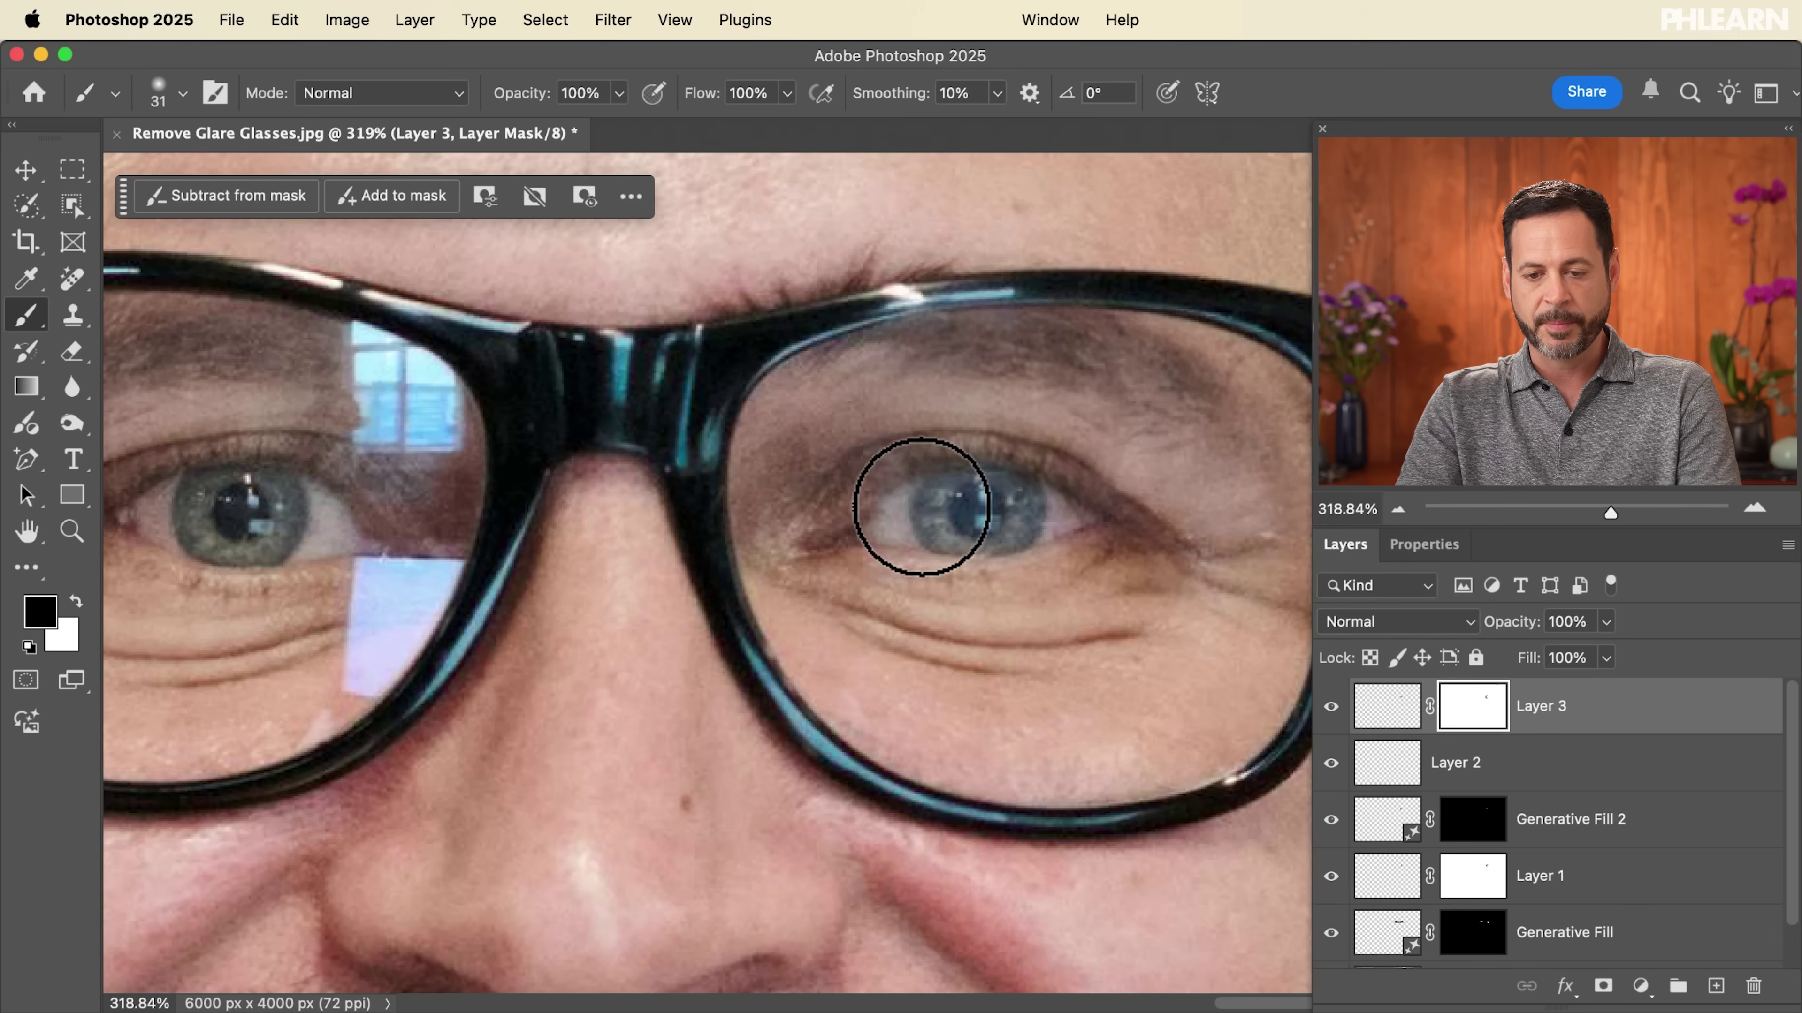
- Toggle Layer 3's visibility to compare the right lens with and without the patch
{"action": "left_click", "coordinate": [1329, 709]}
{"action": "left_click", "coordinate": [1329, 708]}
{"action": "left_click", "coordinate": [1329, 708]}
{"action": "left_click", "coordinate": [1330, 709]}
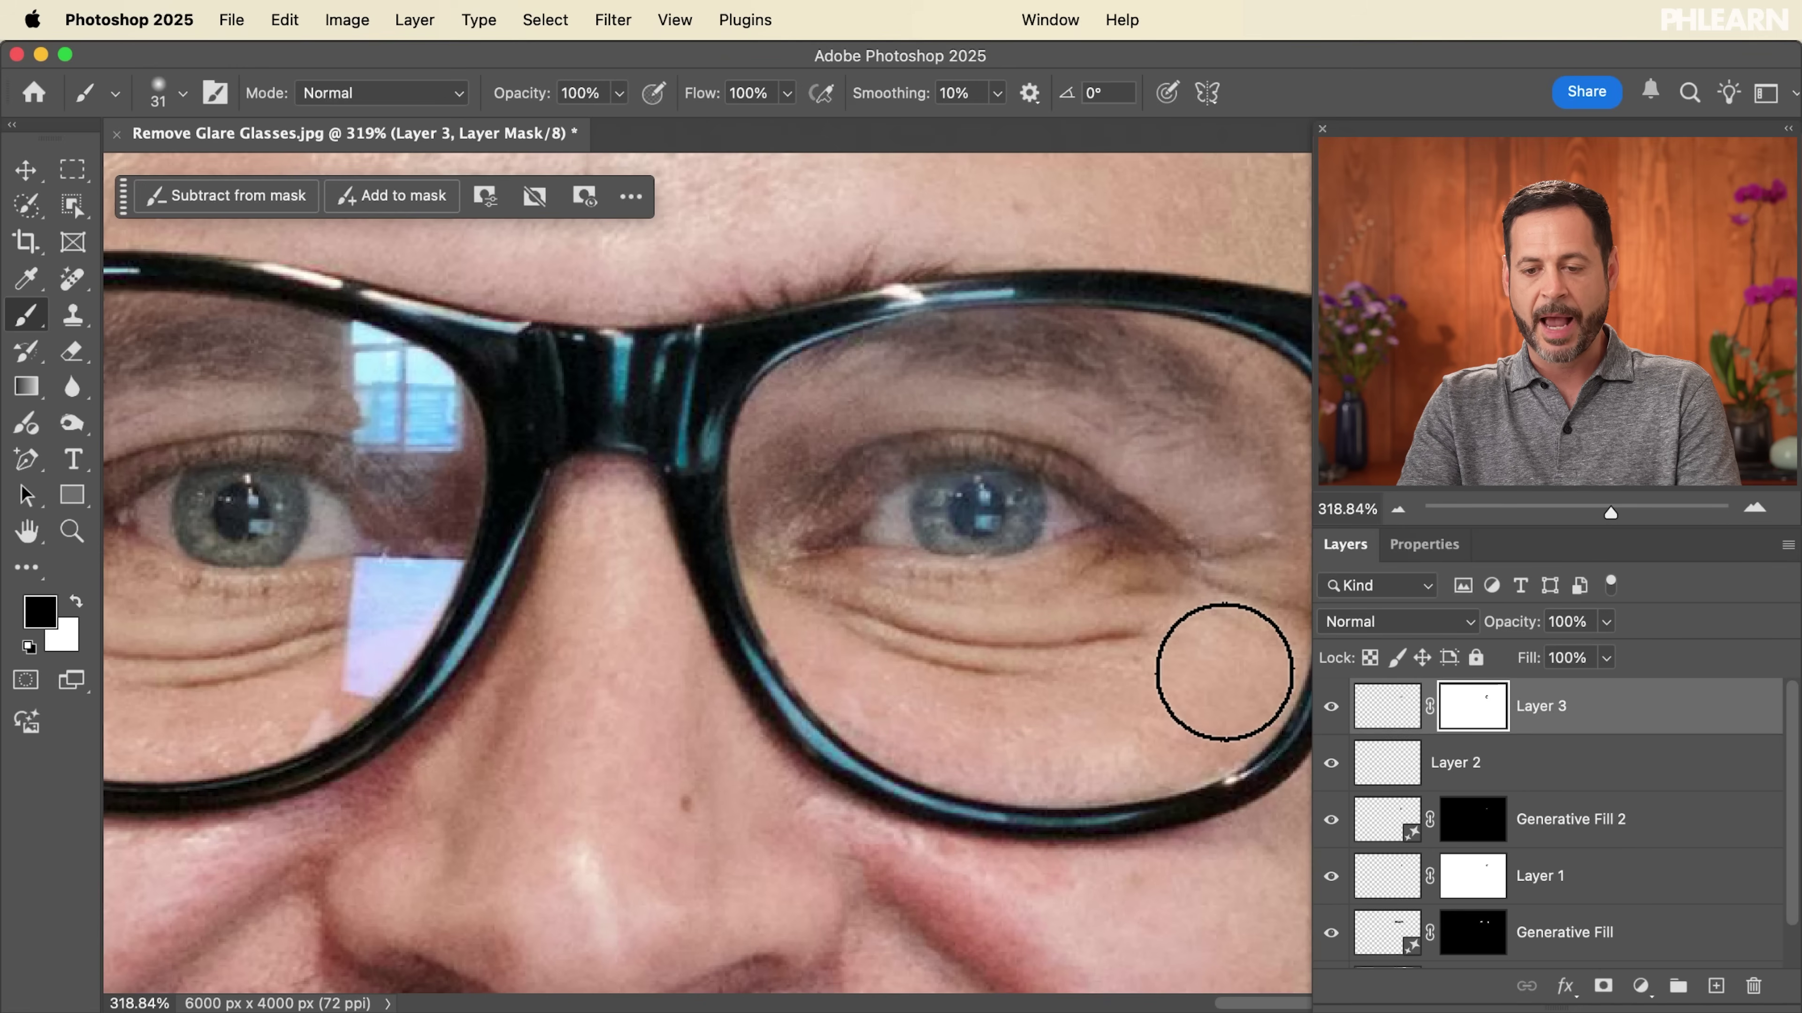
- On a new layer, clone the right lens's inner eye corner and under-eye skin over the nose bridge and the left lens's edge
{"action": "scroll", "coordinate": [883, 713], "scroll_direction": "left", "scroll_amount": 3}
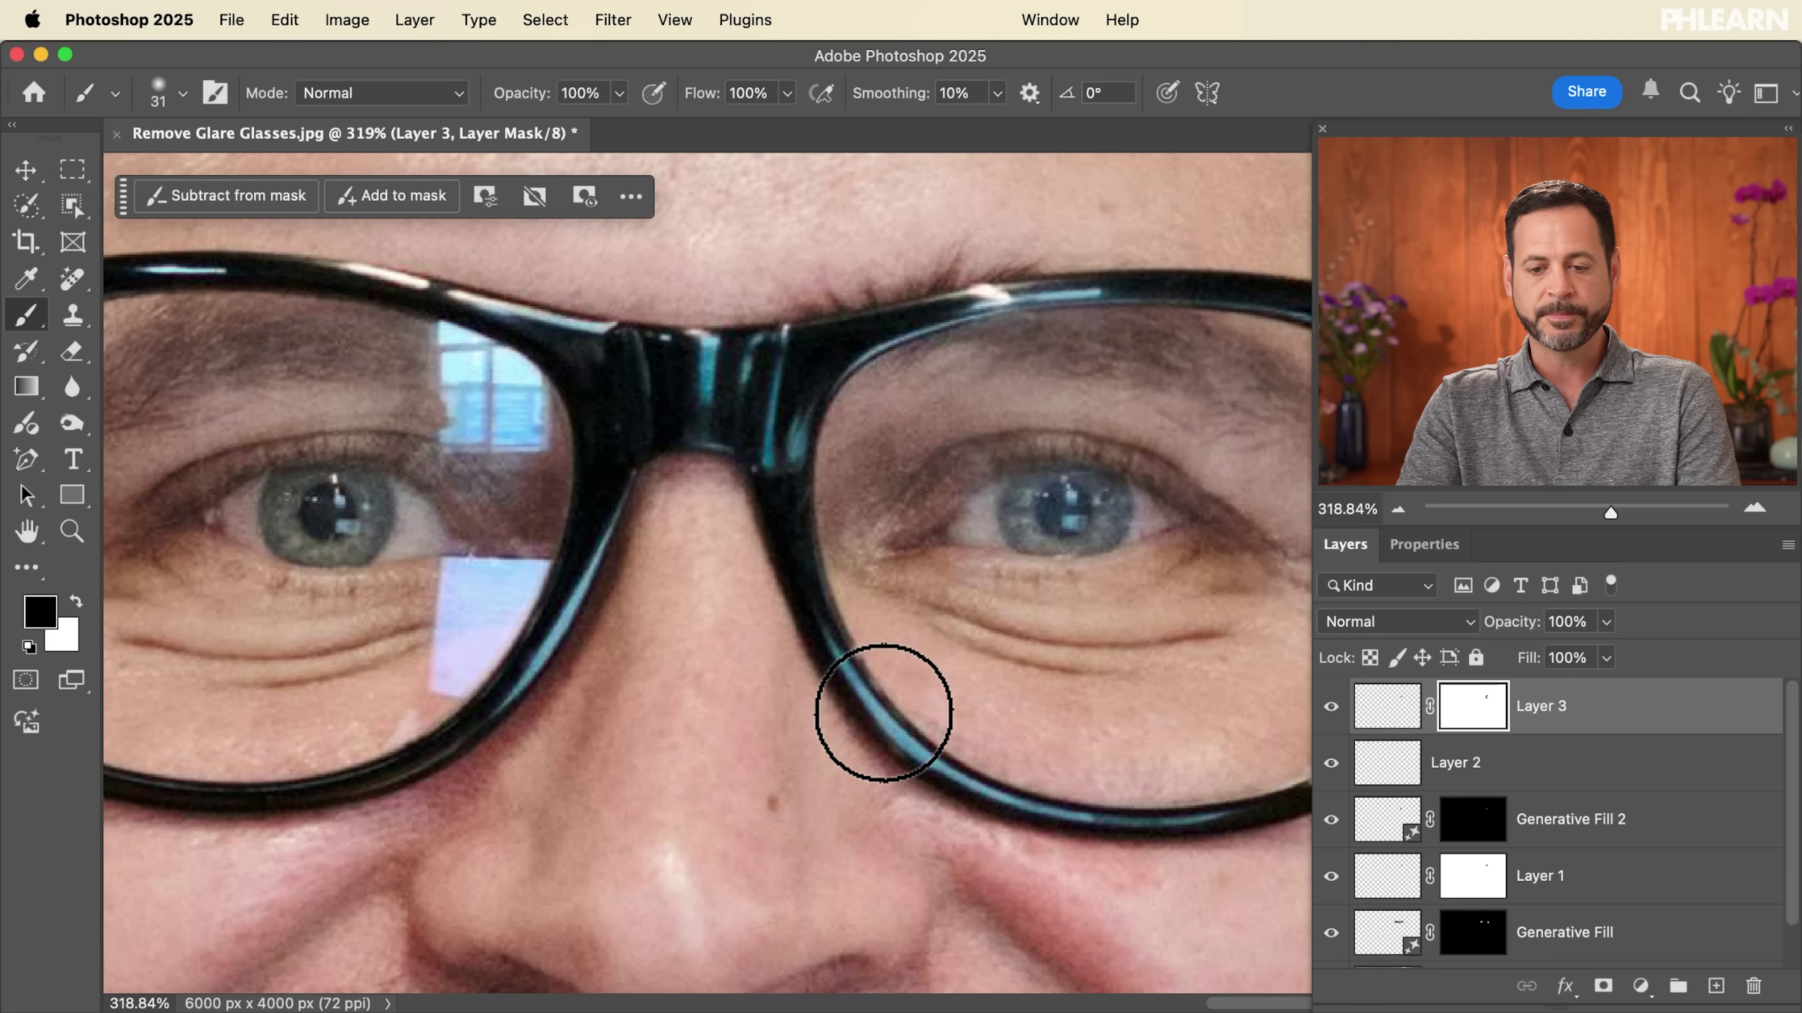
{"action": "key", "text": "super+alt+shift+n"}
{"action": "key", "text": "s"}
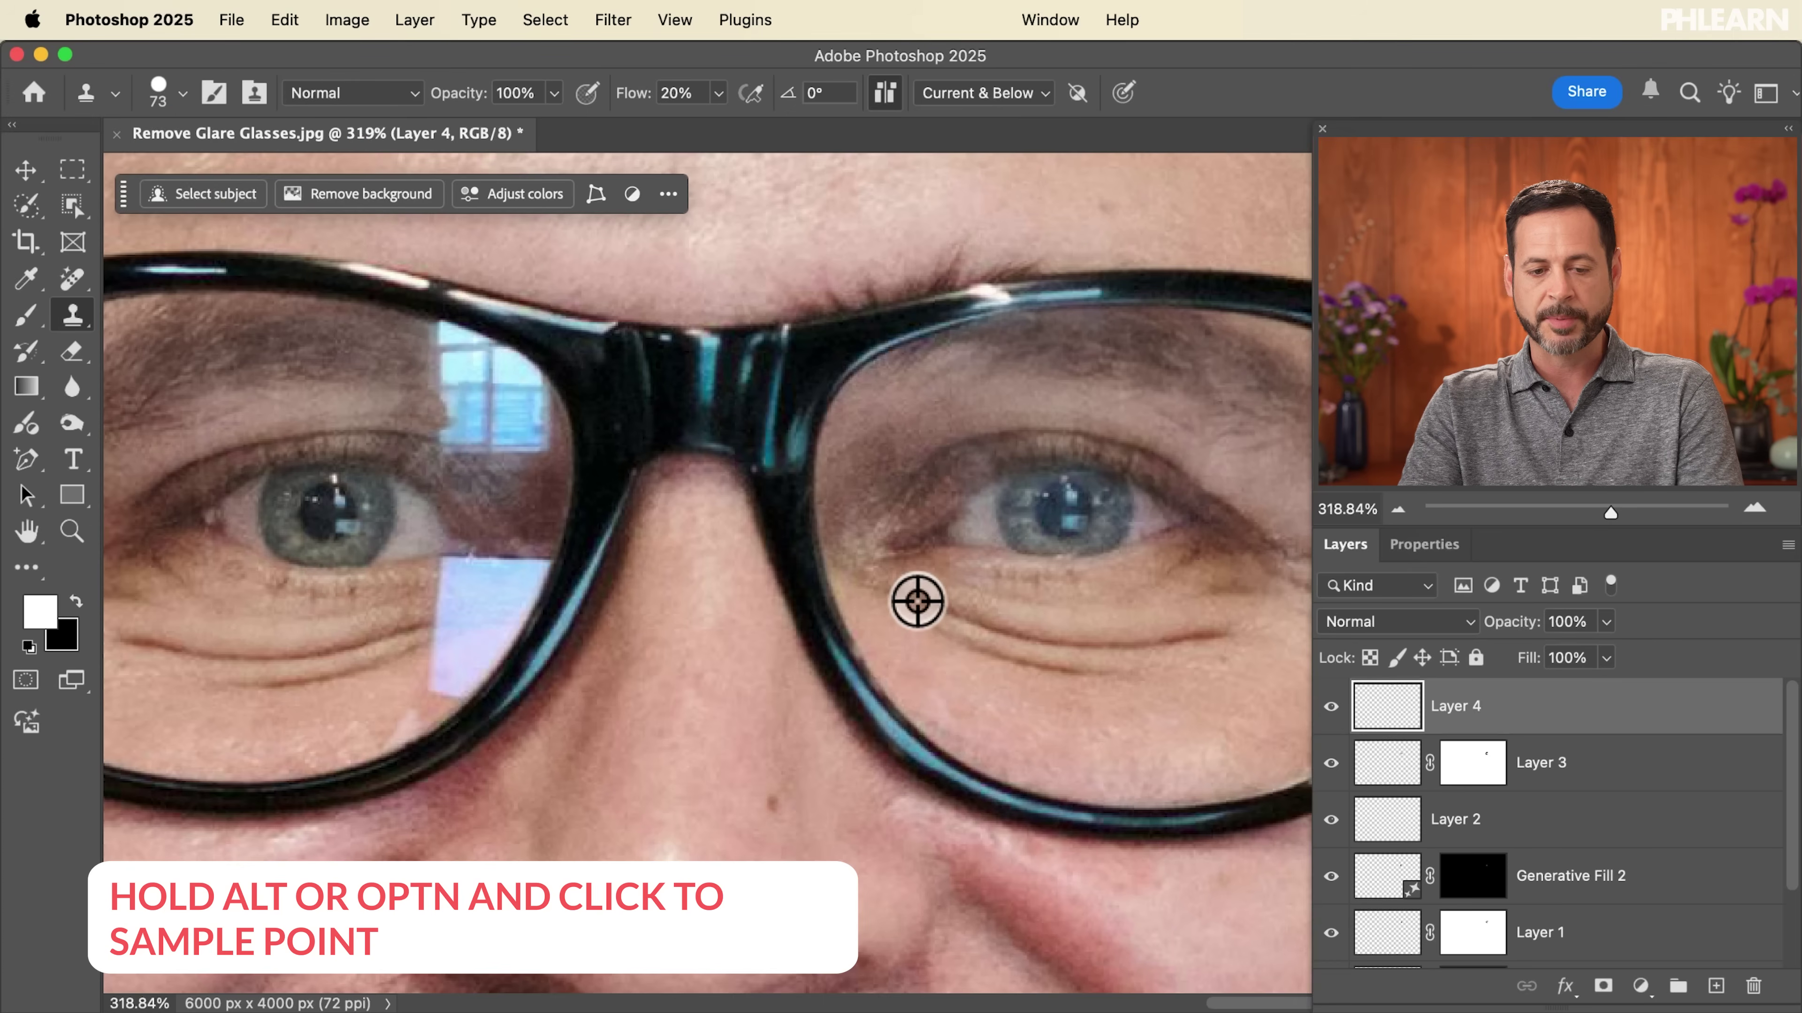
{"action": "left_click", "coordinate": [915, 576], "text": "alt"}
{"action": "mouse_move", "coordinate": [643, 543]}
{"action": "left_mouse_down"}
{"action": "mouse_move", "coordinate": [624, 583]}
{"action": "mouse_move", "coordinate": [649, 586]}
{"action": "left_mouse_up"}
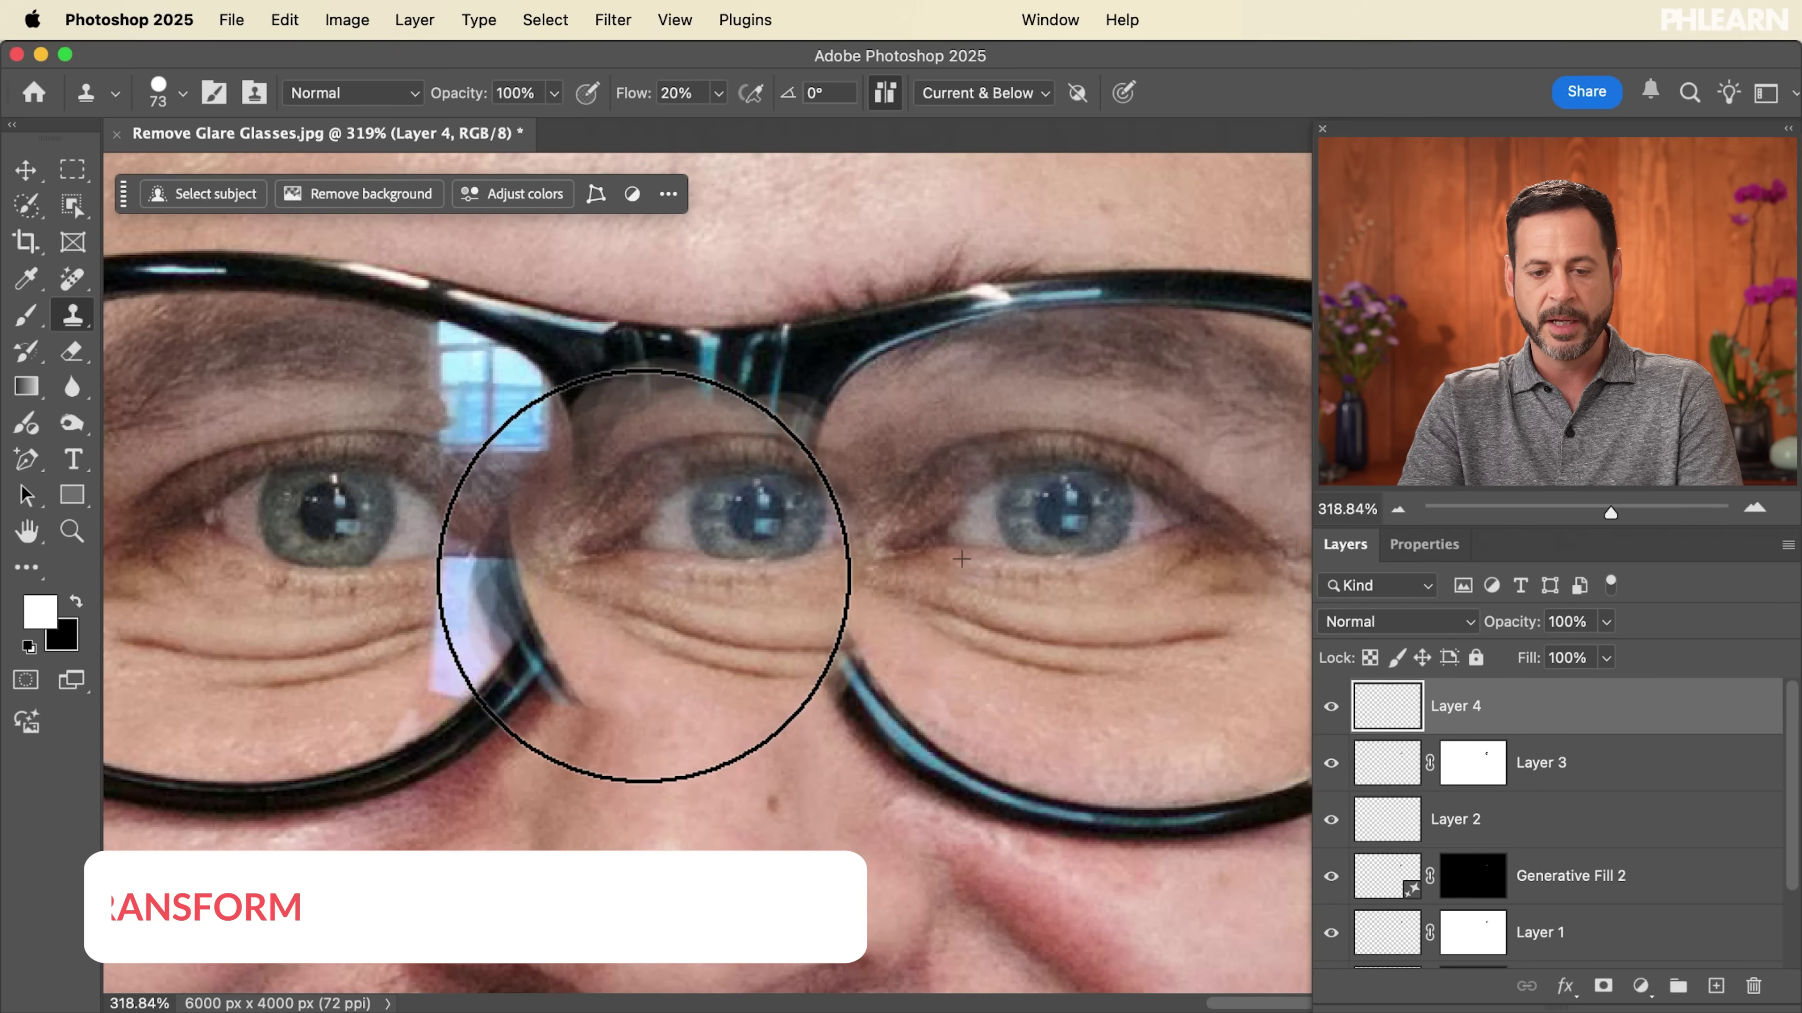
- Flip the cloned eye-corner patch on Layer 4 horizontally
{"action": "key", "text": "super+t"}
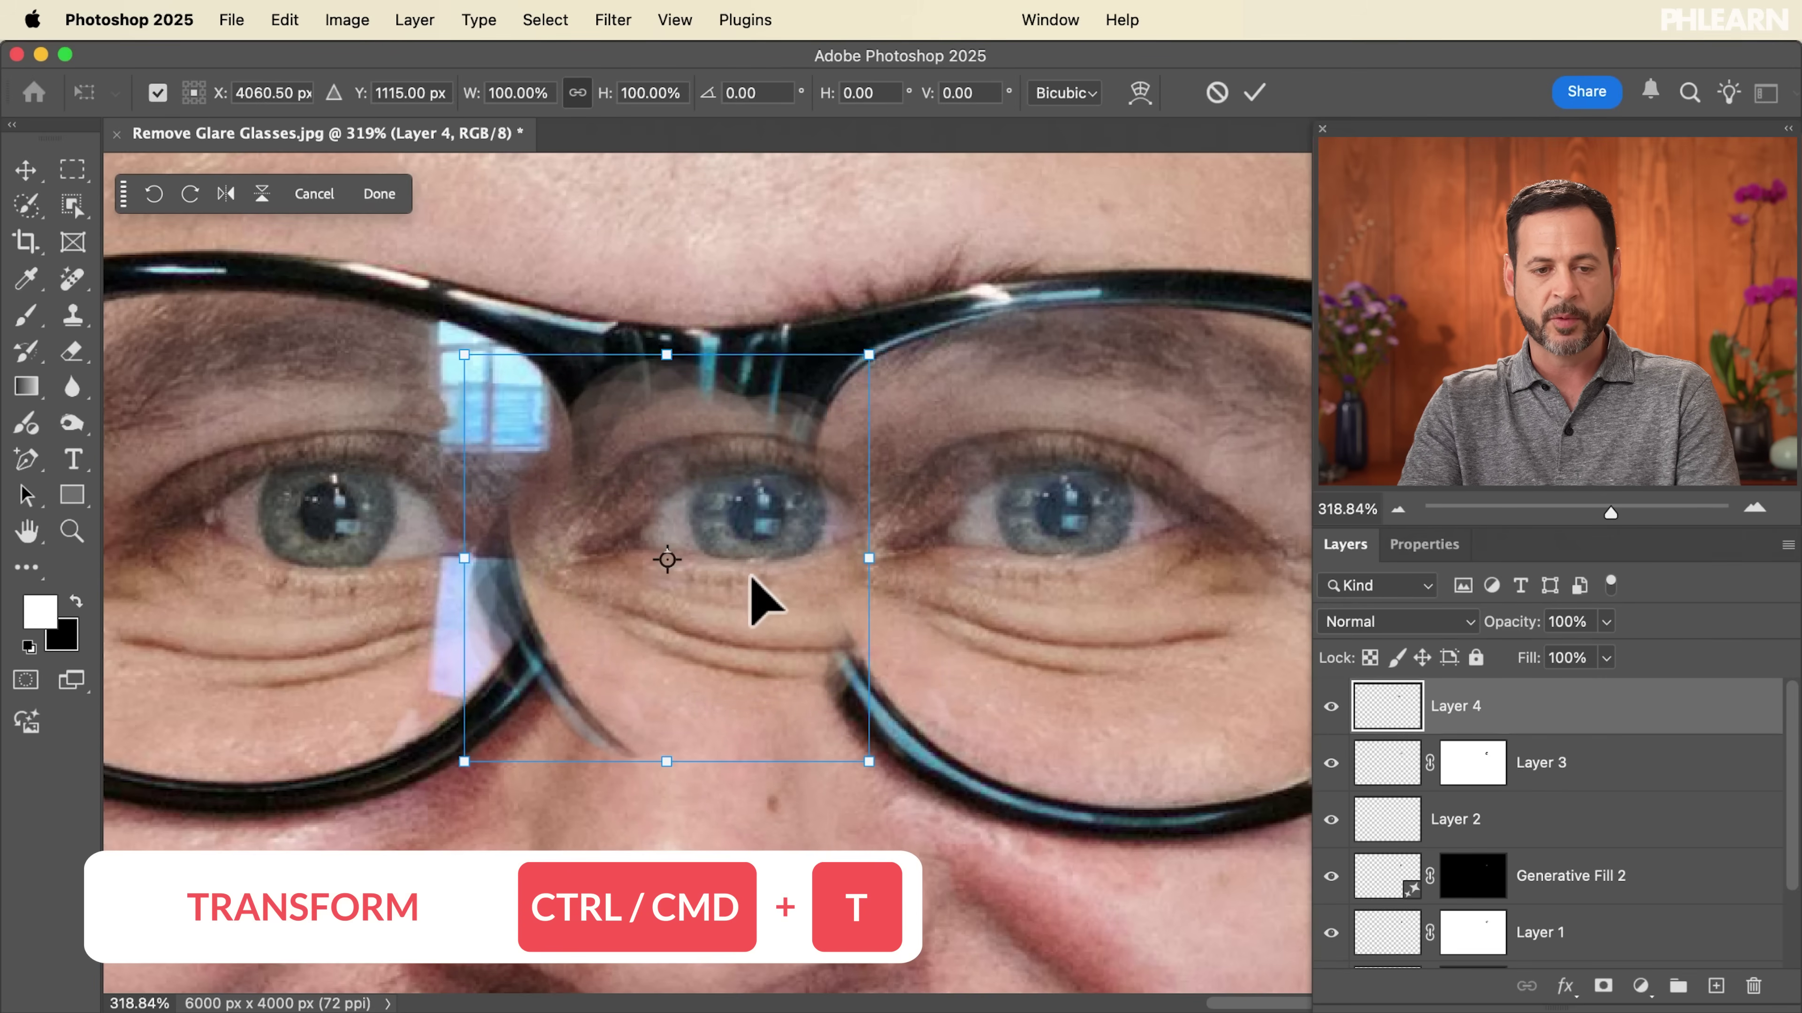
{"action": "left_click", "coordinate": [226, 193]}
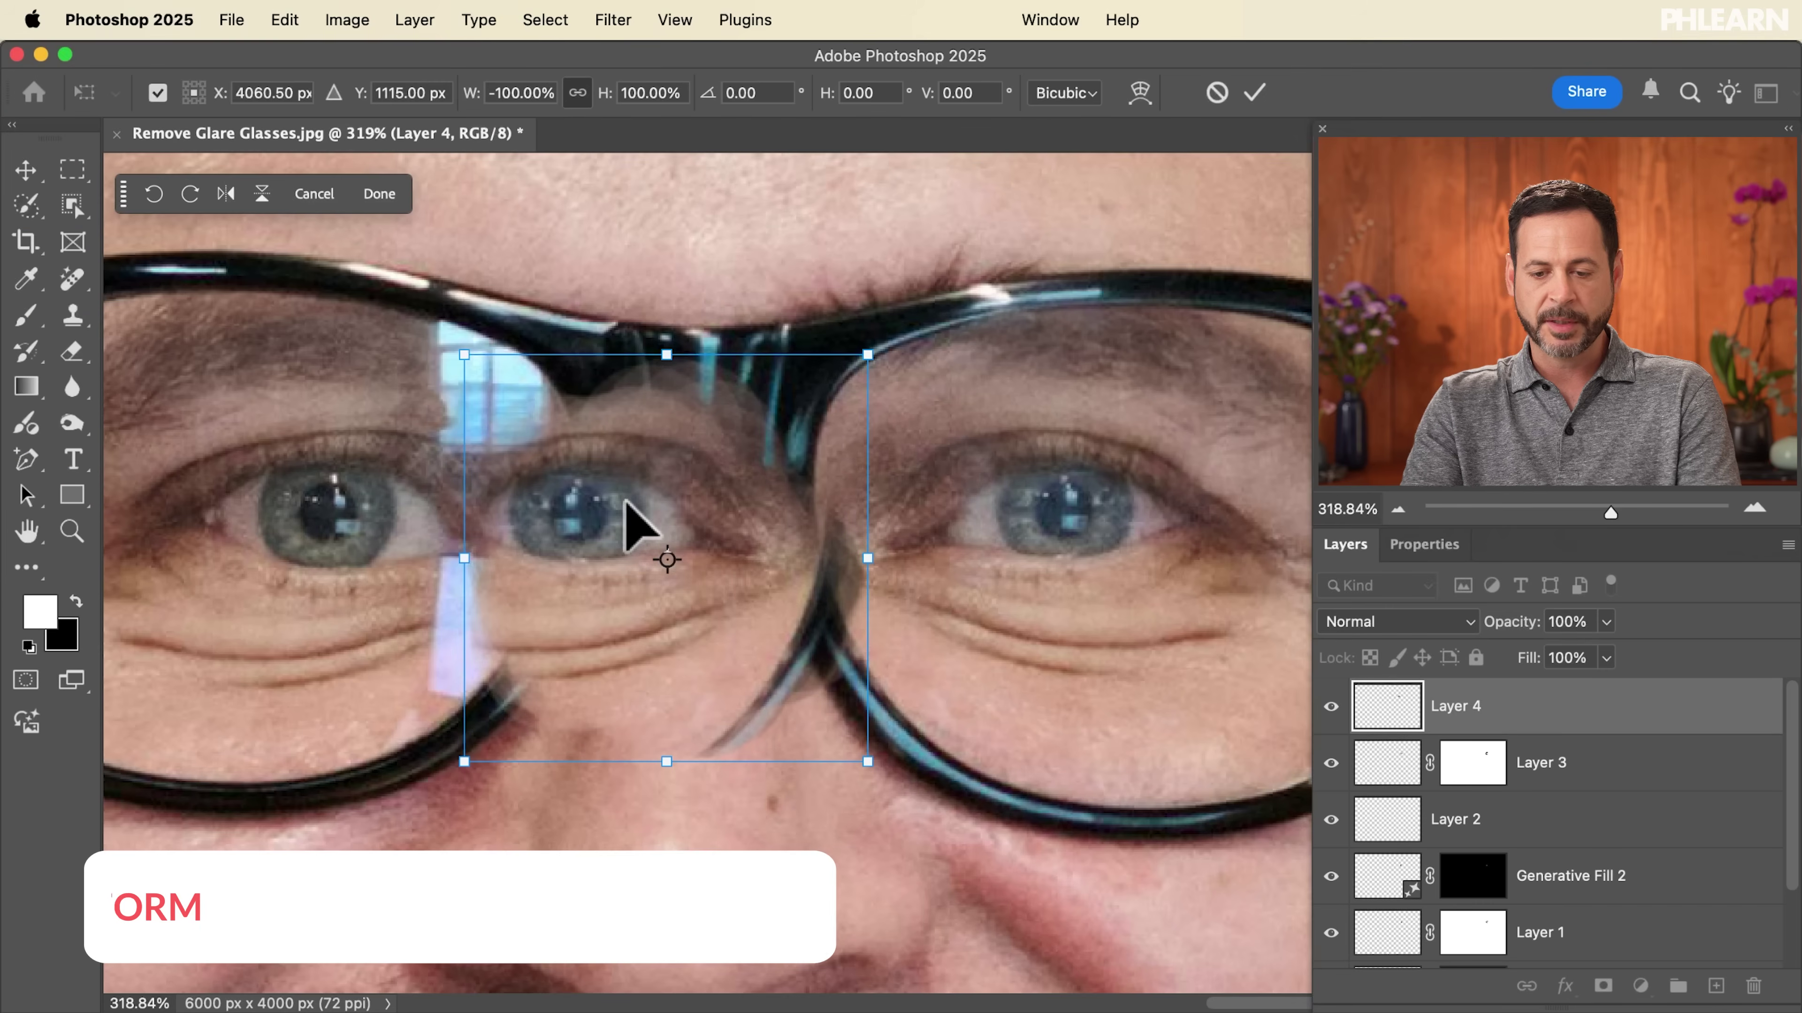
{"action": "key", "text": "Return"}
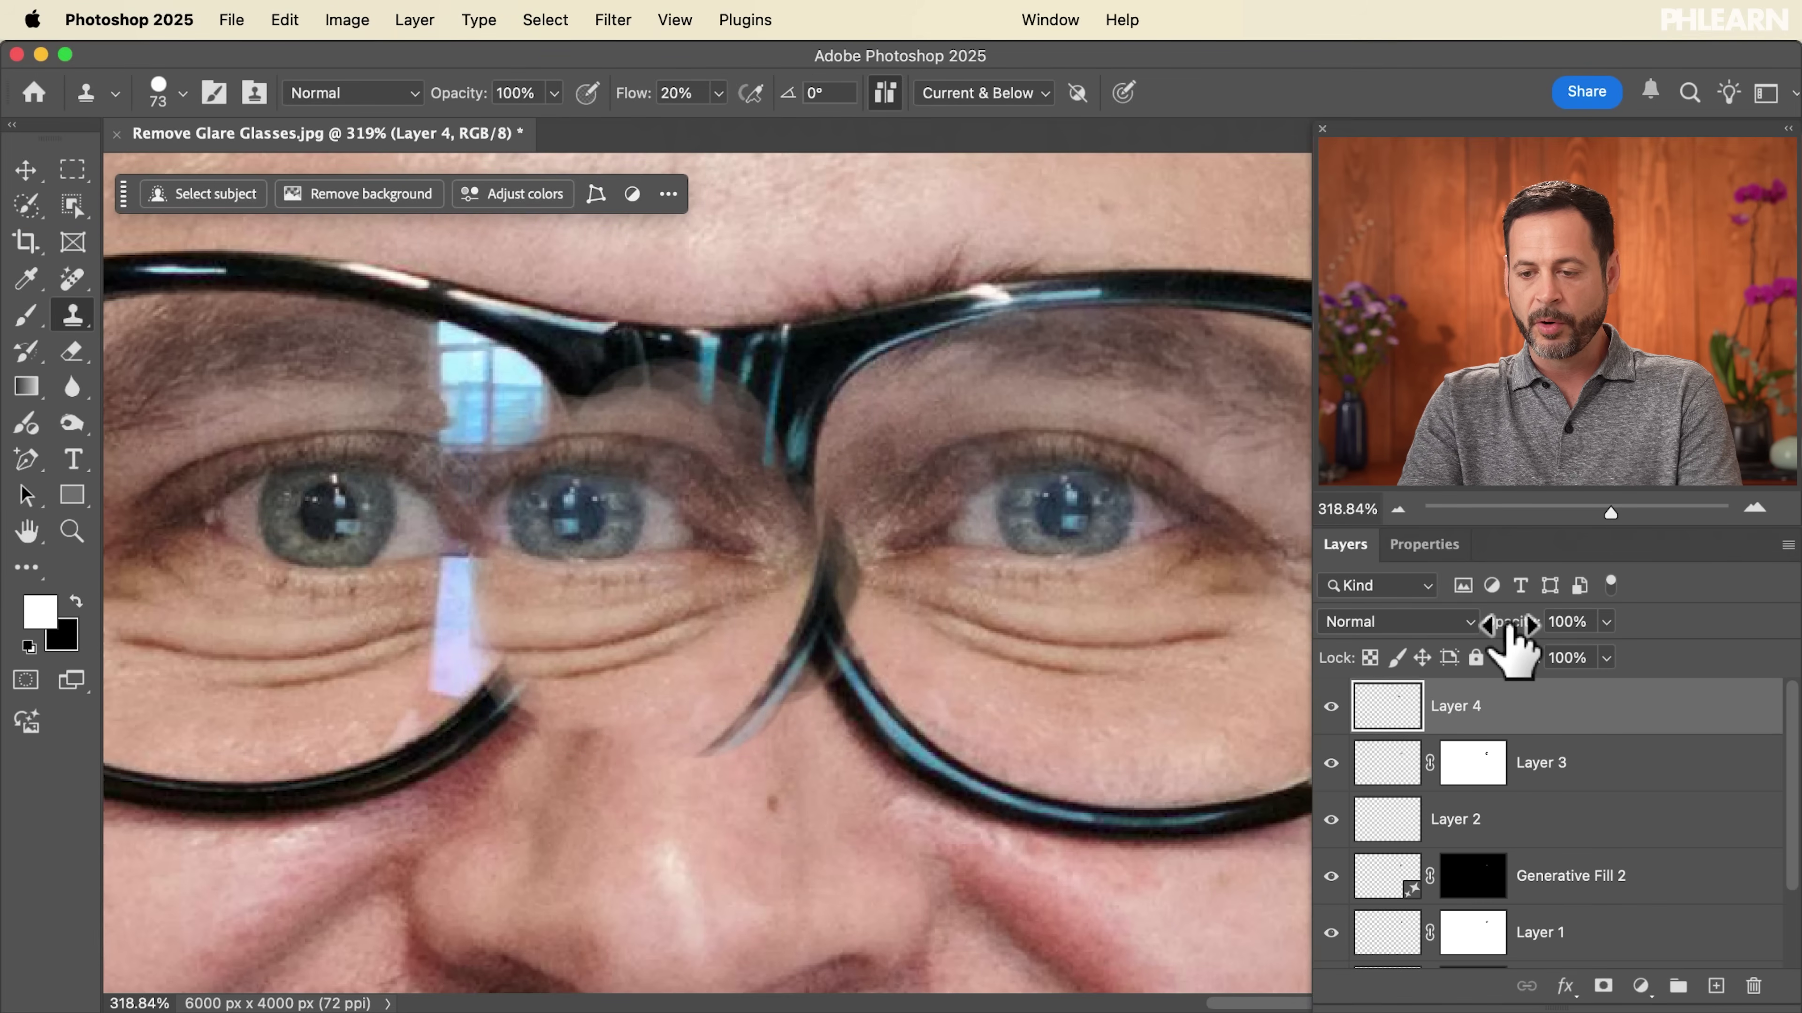
- Align Layer 4's flipped patch over the left lens's lower reflection at 70% opacity, and restore its opacity to 100%
{"action": "left_click_drag", "start_coordinate": [1474, 628], "coordinate": [1468, 630]}
{"action": "key", "text": "v"}
{"action": "left_click_drag", "start_coordinate": [776, 675], "coordinate": [536, 682]}
{"action": "scroll", "coordinate": [537, 682], "scroll_direction": "up", "scroll_amount": 3}
{"action": "scroll", "coordinate": [536, 682], "scroll_direction": "left", "scroll_amount": 5}
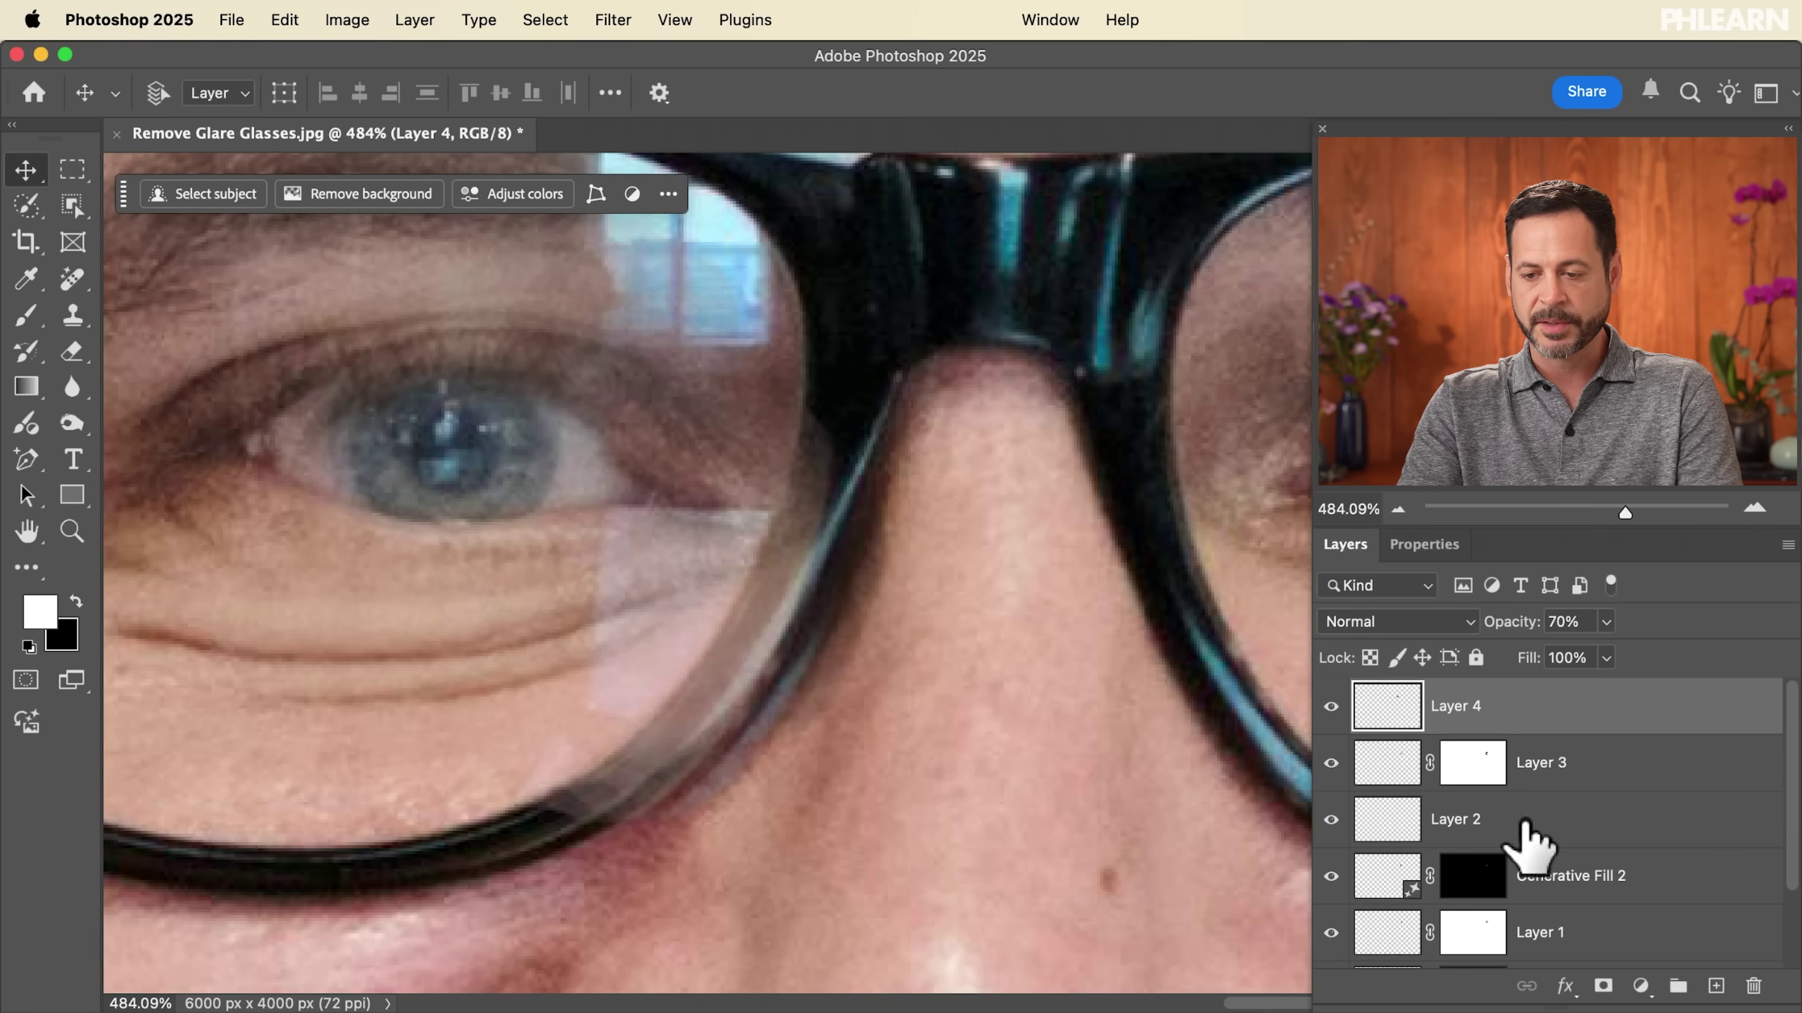
{"action": "left_click_drag", "start_coordinate": [1513, 635], "coordinate": [1540, 633]}
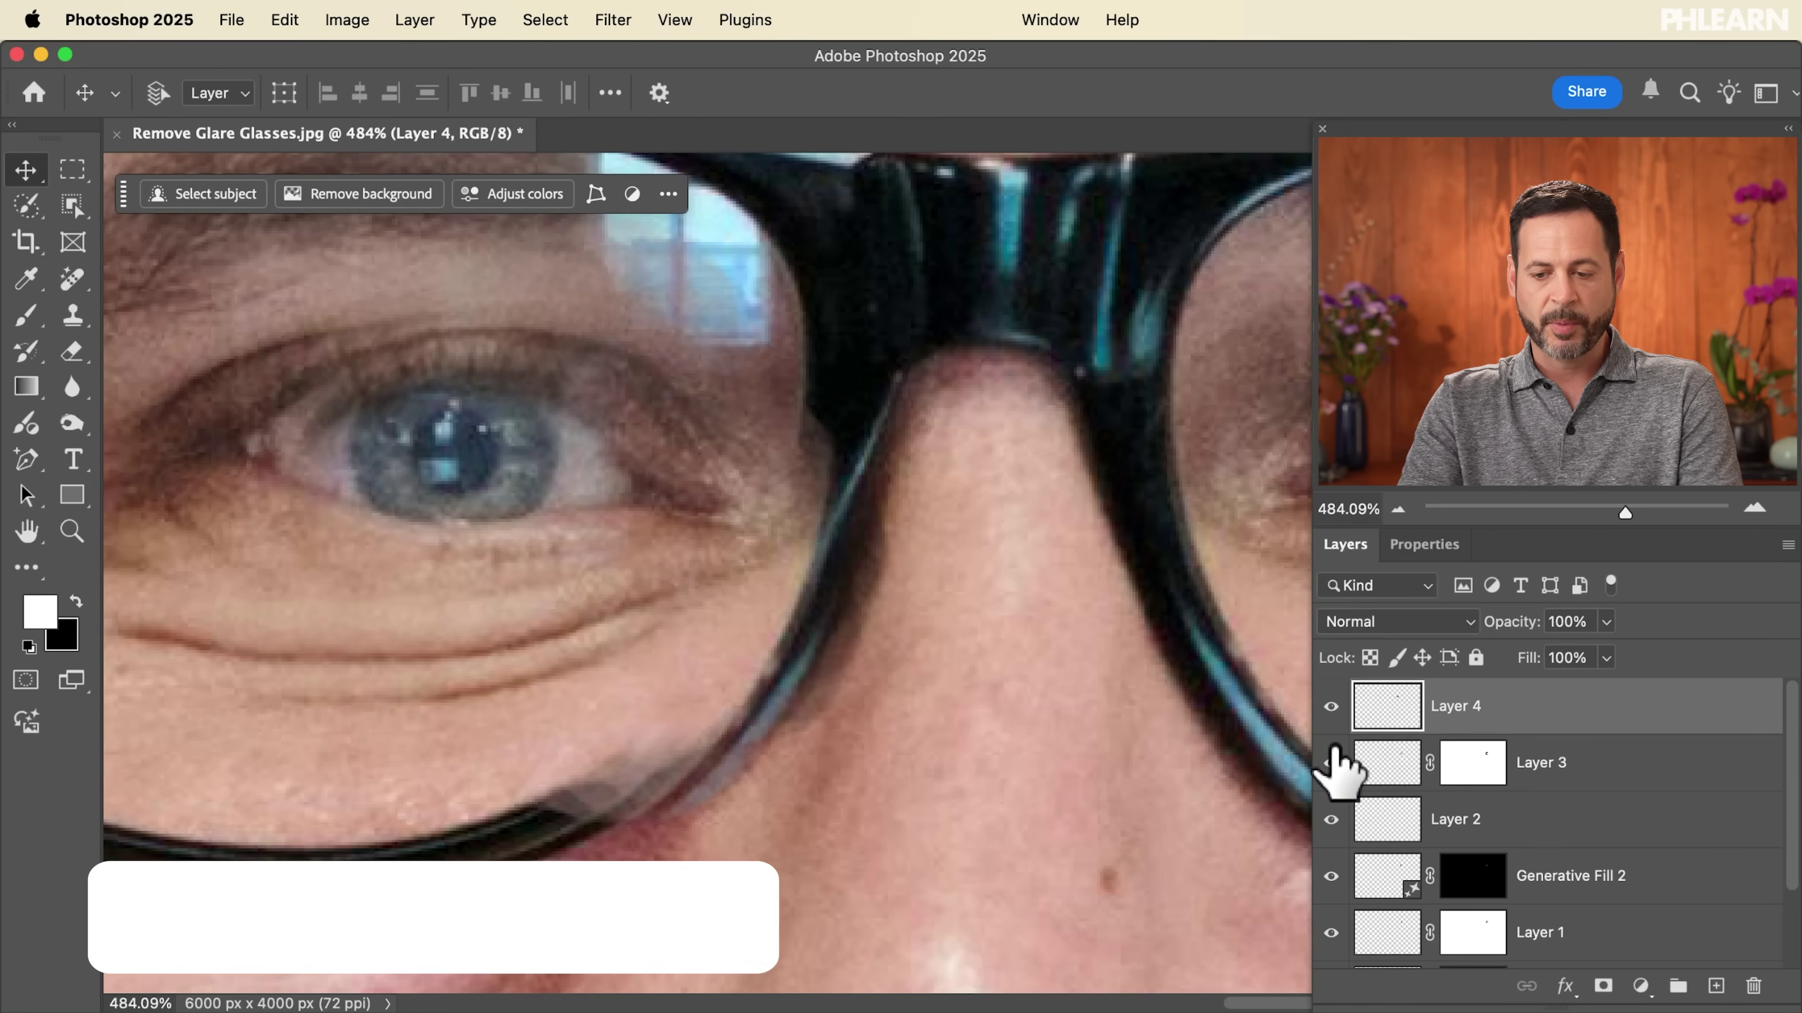
- Hide Layer 4 with a black mask and paint the patch in over the reflection below the left lens's eye
{"action": "left_click", "coordinate": [1603, 987], "text": "alt"}
{"action": "key", "text": "b"}
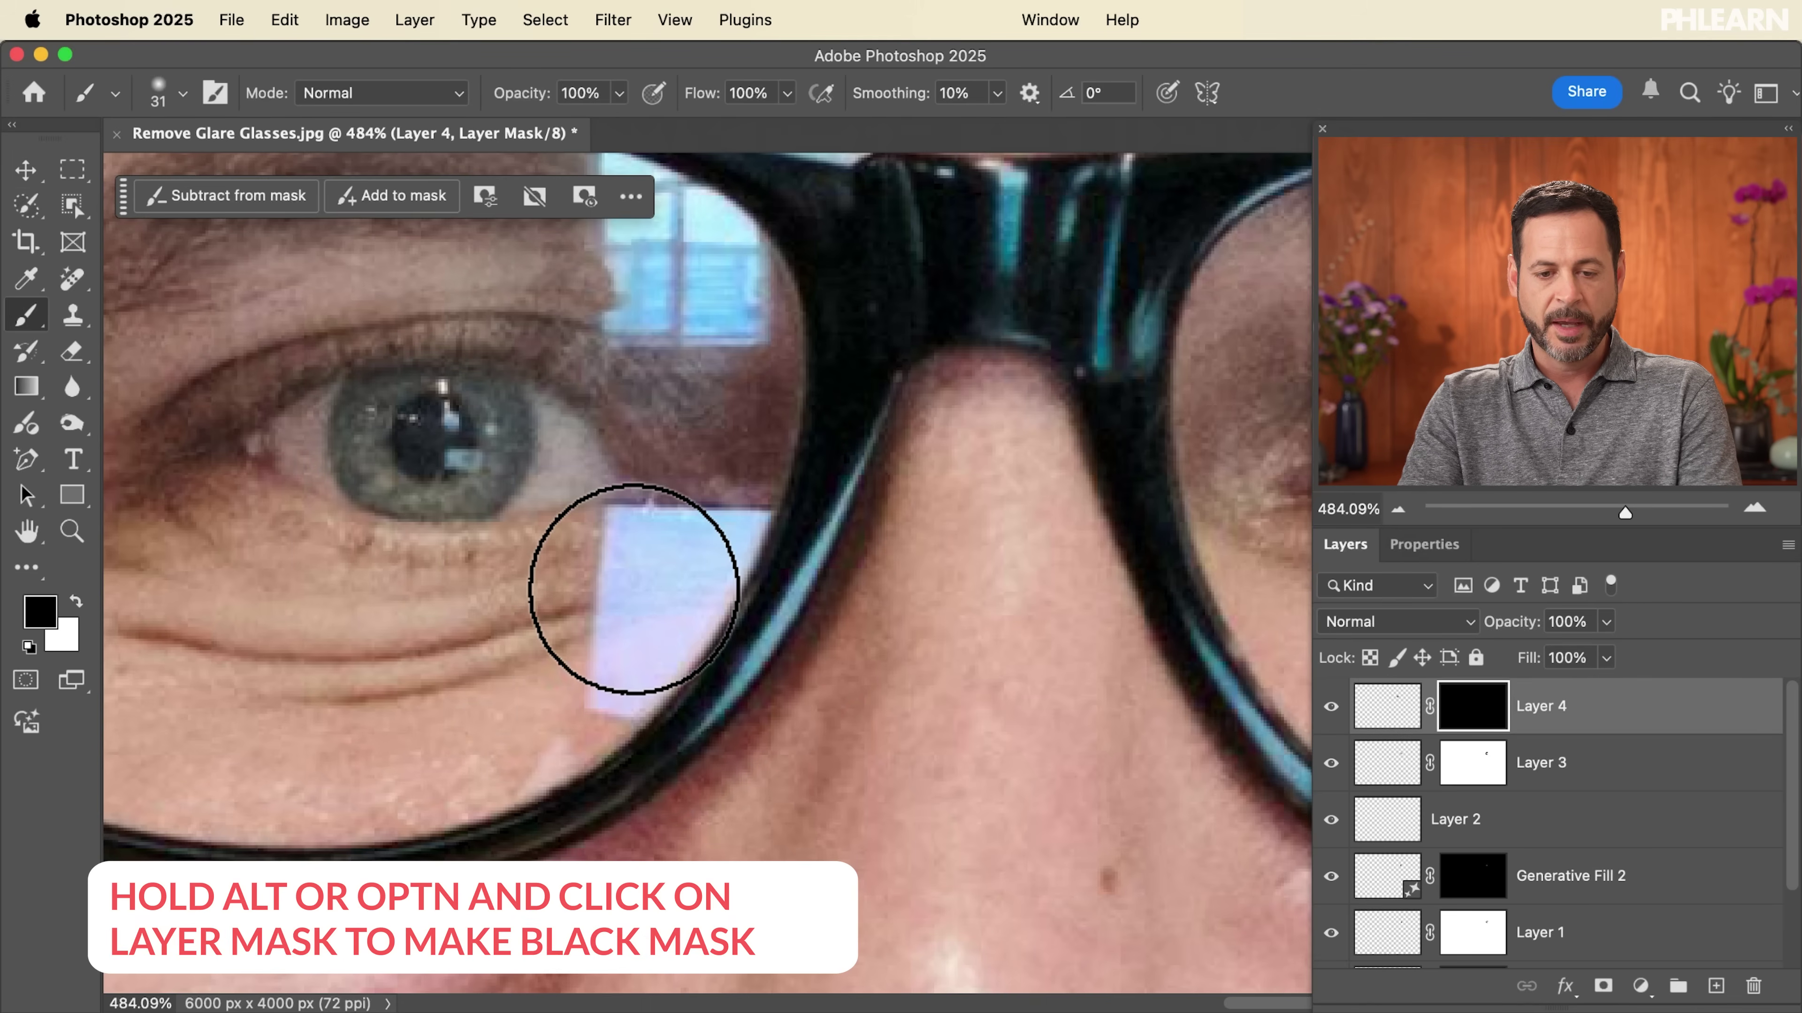
{"action": "mouse_move", "coordinate": [623, 562]}
{"action": "left_mouse_down"}
{"action": "mouse_move", "coordinate": [636, 527]}
{"action": "mouse_move", "coordinate": [733, 519]}
{"action": "mouse_move", "coordinate": [660, 592]}
{"action": "mouse_move", "coordinate": [715, 567]}
{"action": "mouse_move", "coordinate": [699, 575]}
{"action": "left_mouse_up"}
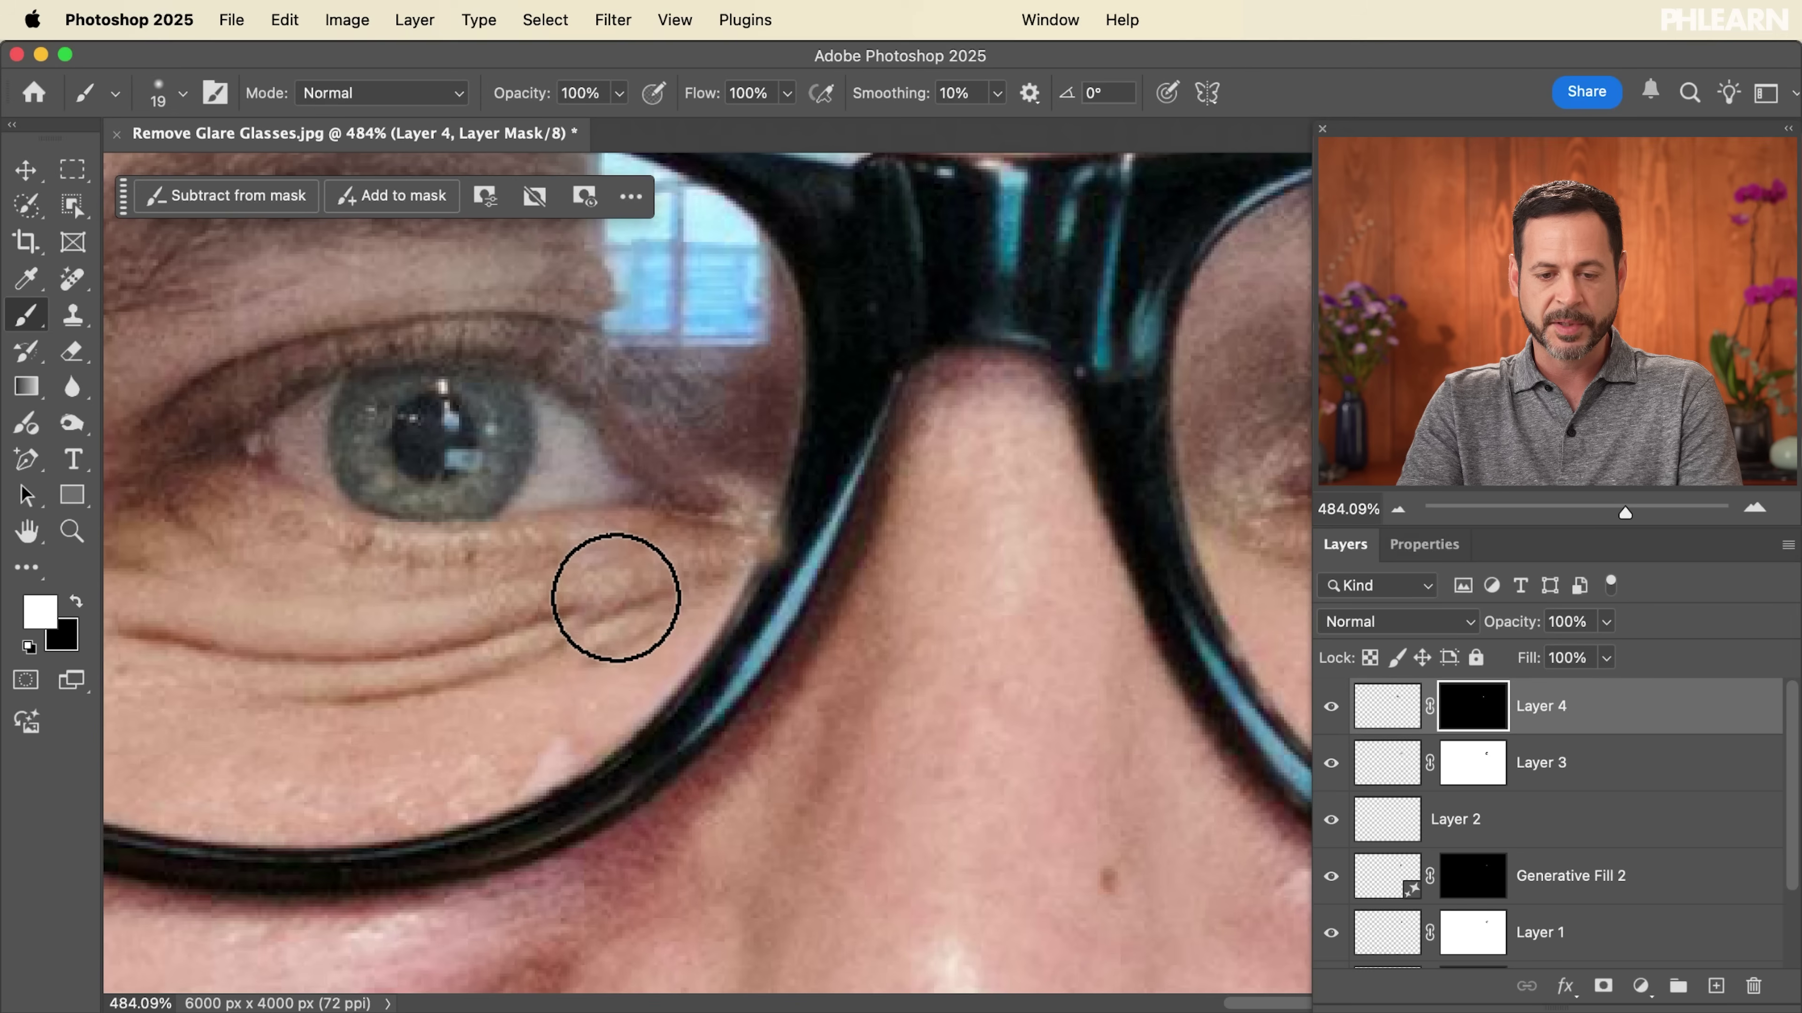
- Nudge Layer 4's patch into alignment with the left lens's frame and refine its mask with a soft 37 px brush at 20% flow
{"action": "key", "text": "v"}
{"action": "left_click_drag", "start_coordinate": [704, 716], "coordinate": [692, 667]}
{"action": "key", "text": "b"}
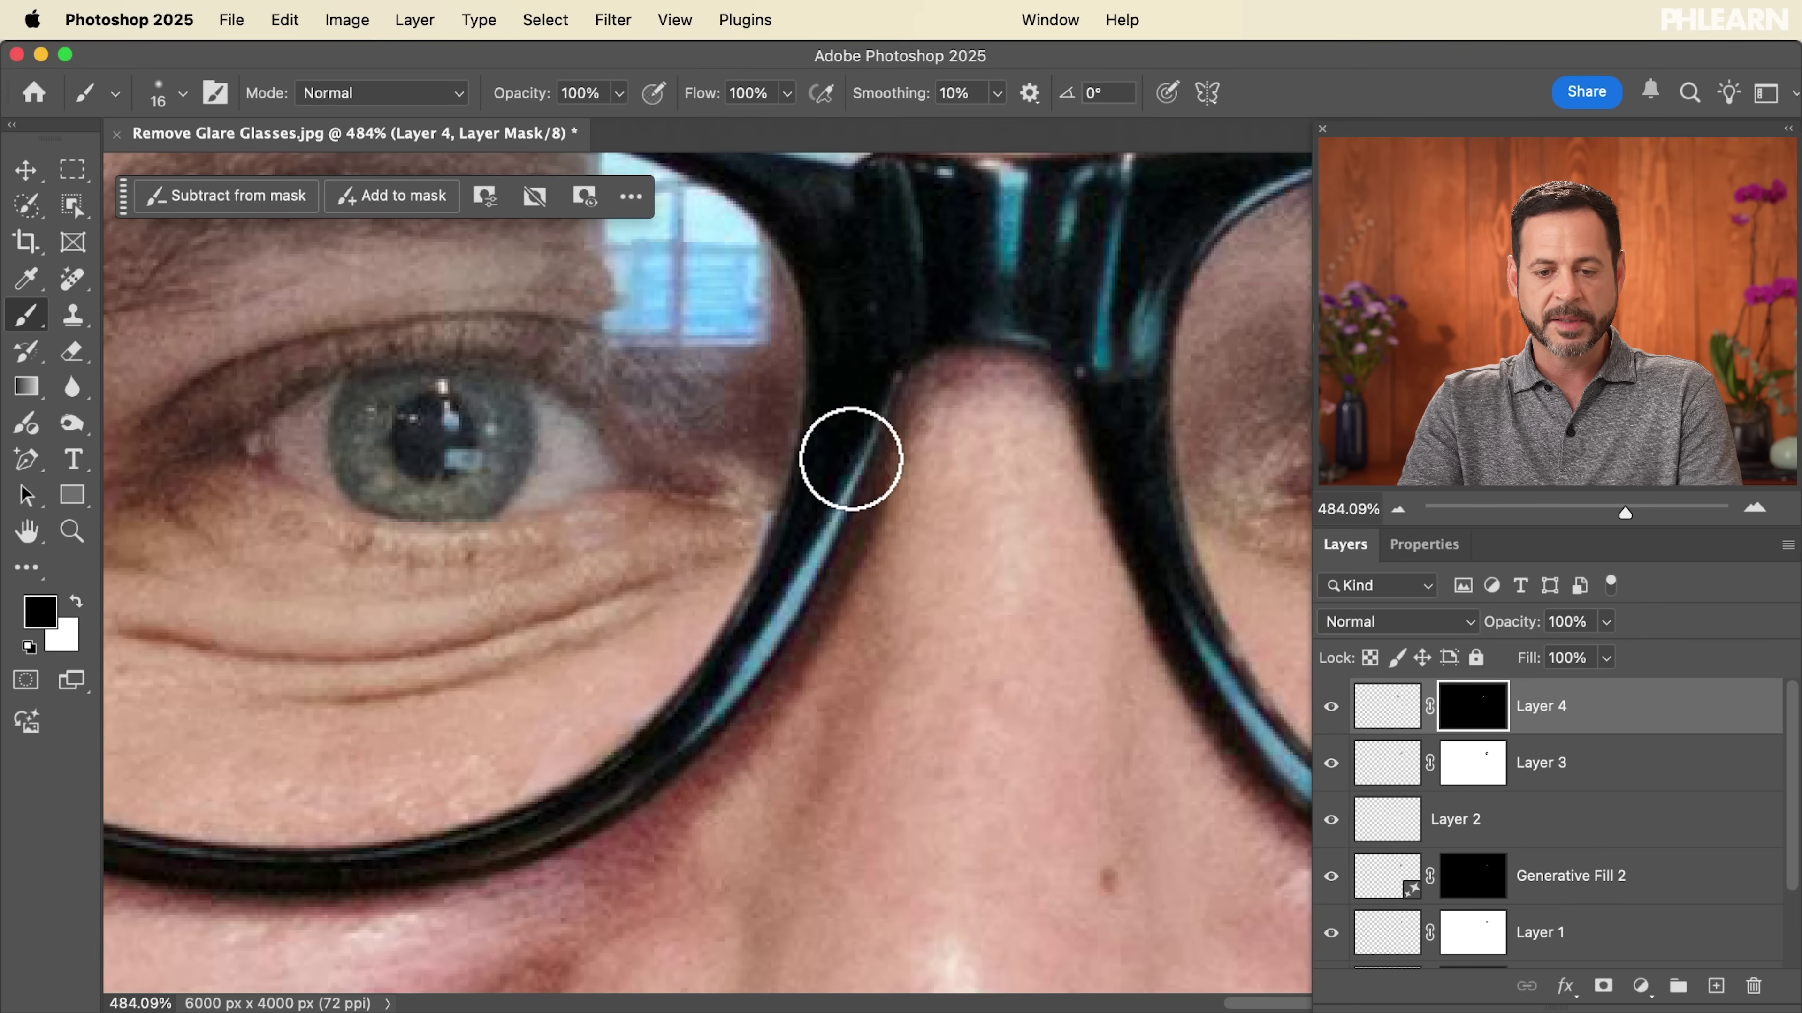
{"action": "key", "text": "bracketright"}
{"action": "key", "text": "bracketright"}
{"action": "key", "text": "bracketright"}
{"action": "key", "text": "bracketright"}
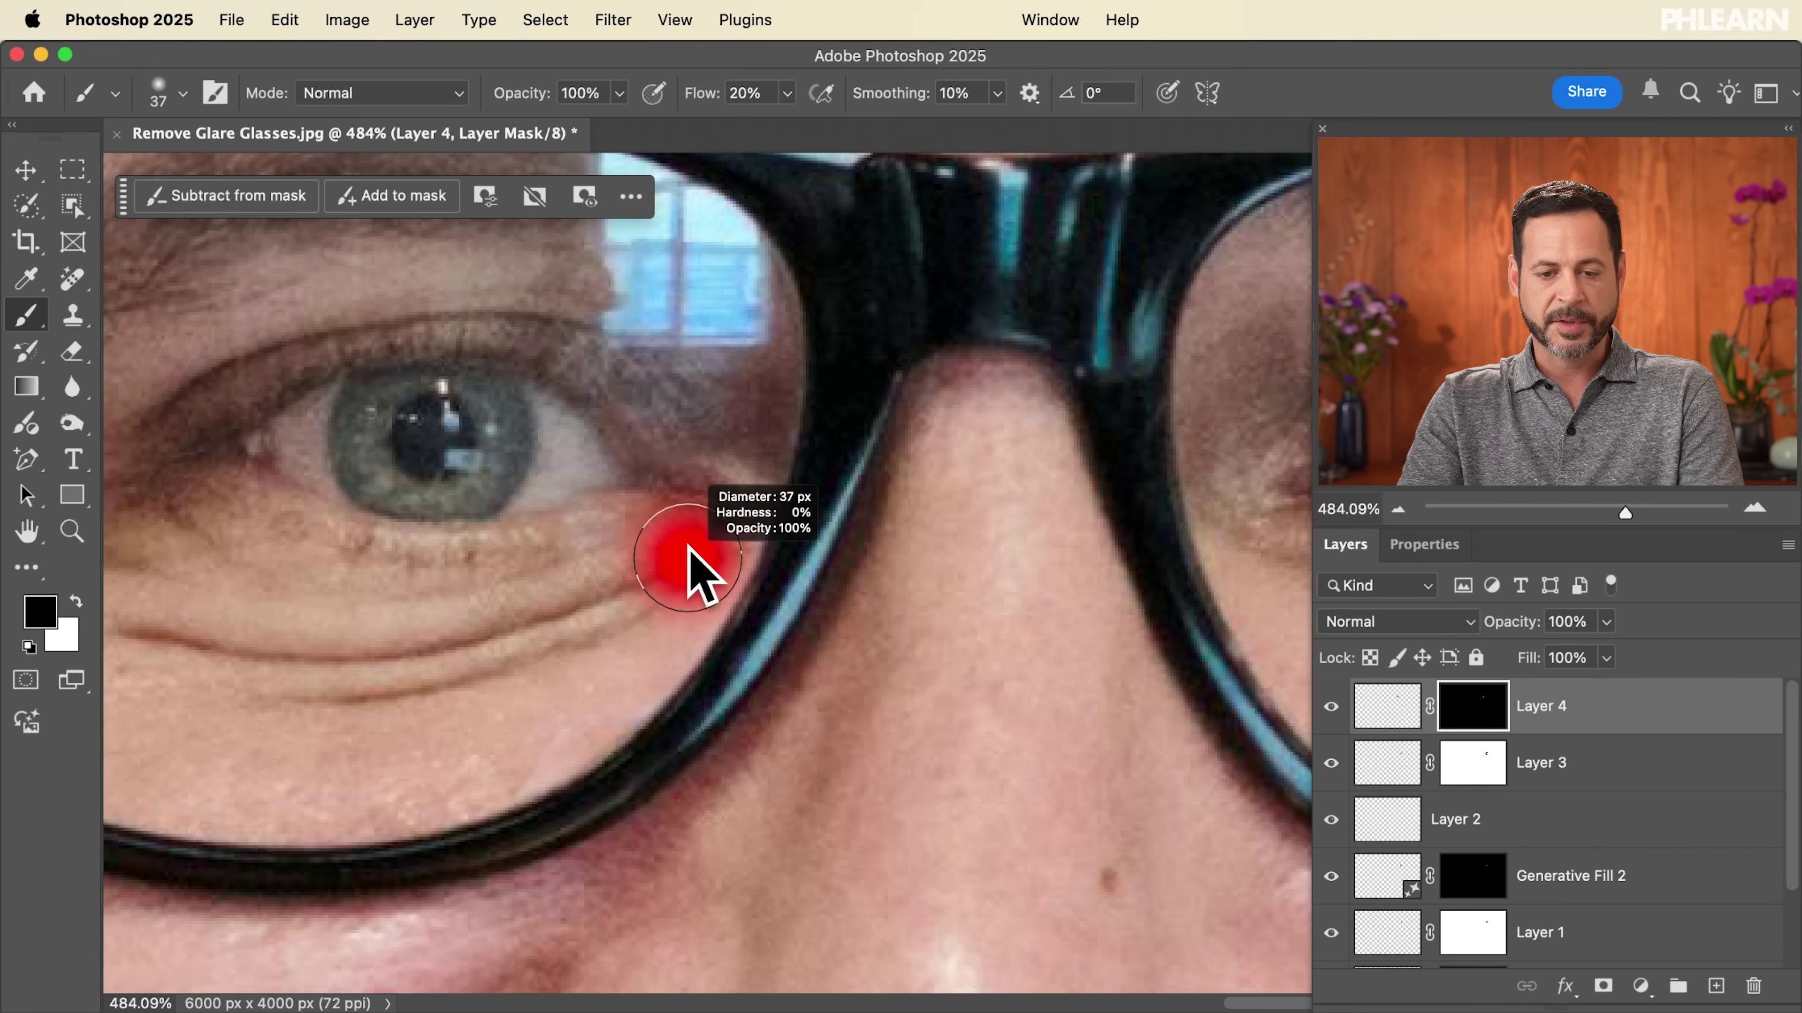
{"action": "key", "text": "x"}
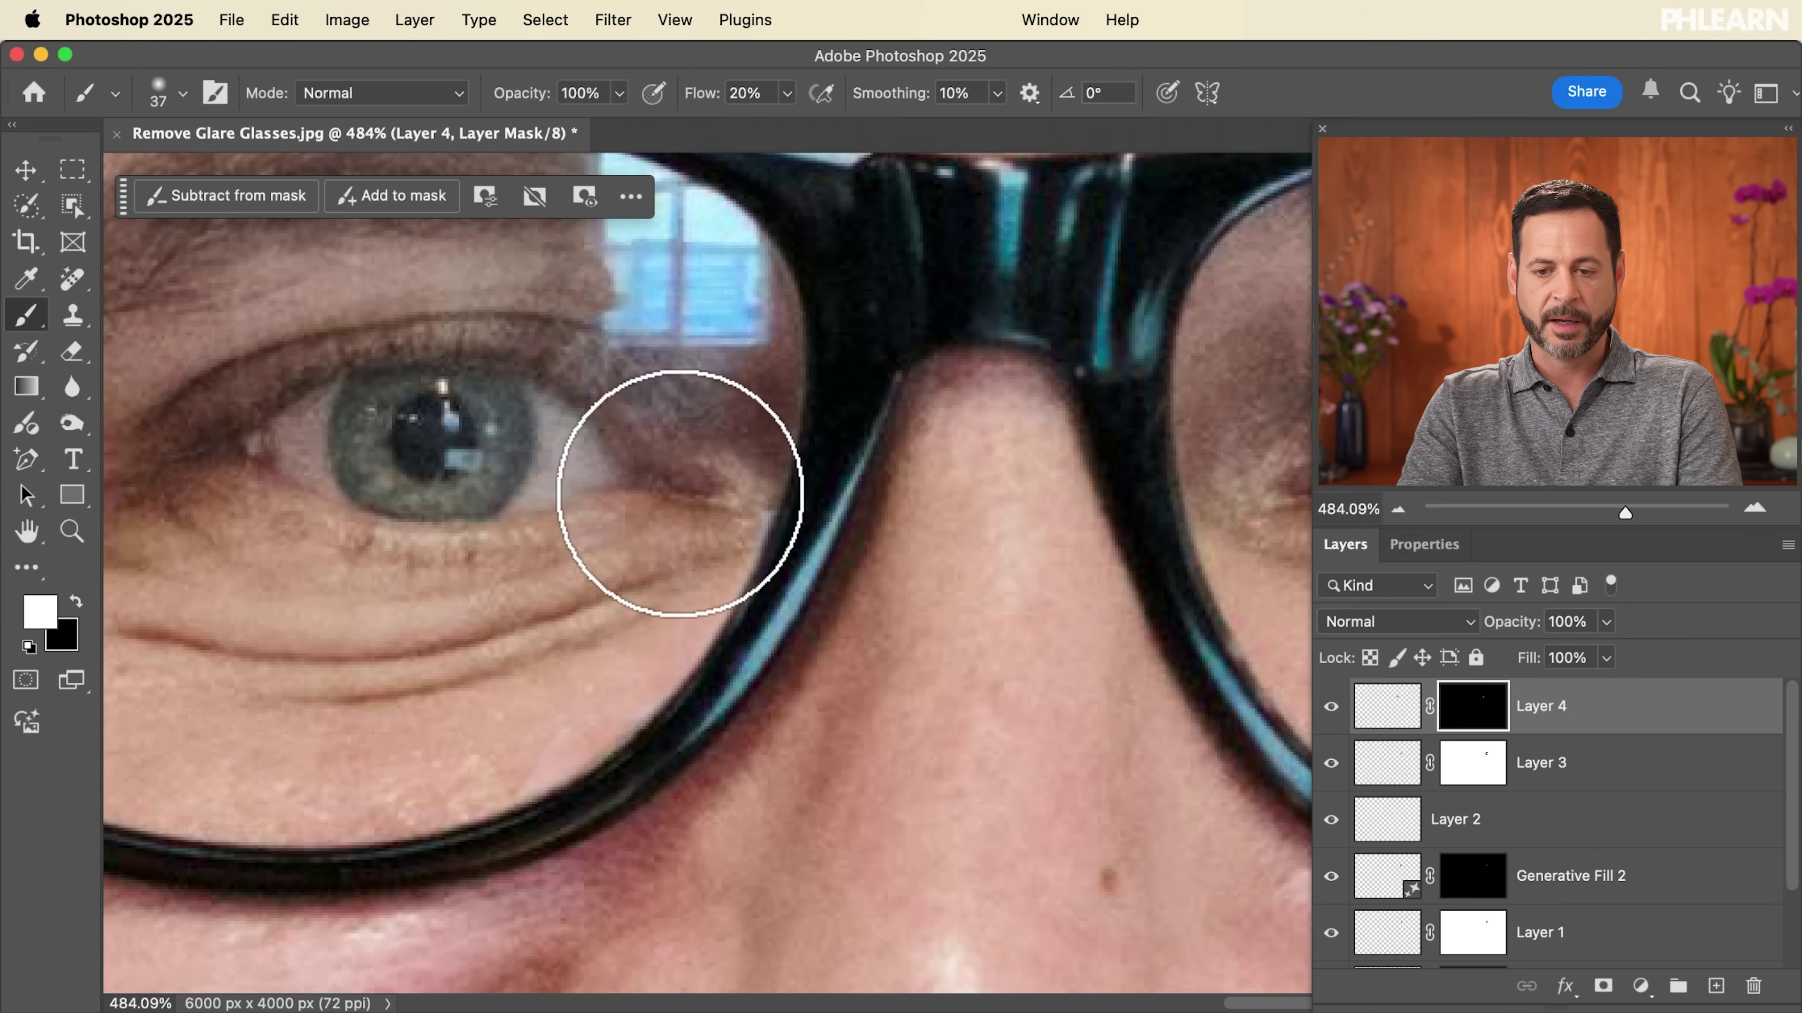
- On a new layer, clone the right lens's upper inner area with its frame edge over the nose bridge
{"action": "scroll", "coordinate": [679, 493], "scroll_direction": "down", "scroll_amount": 4}
{"action": "scroll", "coordinate": [675, 487], "scroll_direction": "up", "scroll_amount": 2}
{"action": "key", "text": "super+shift+alt+n"}
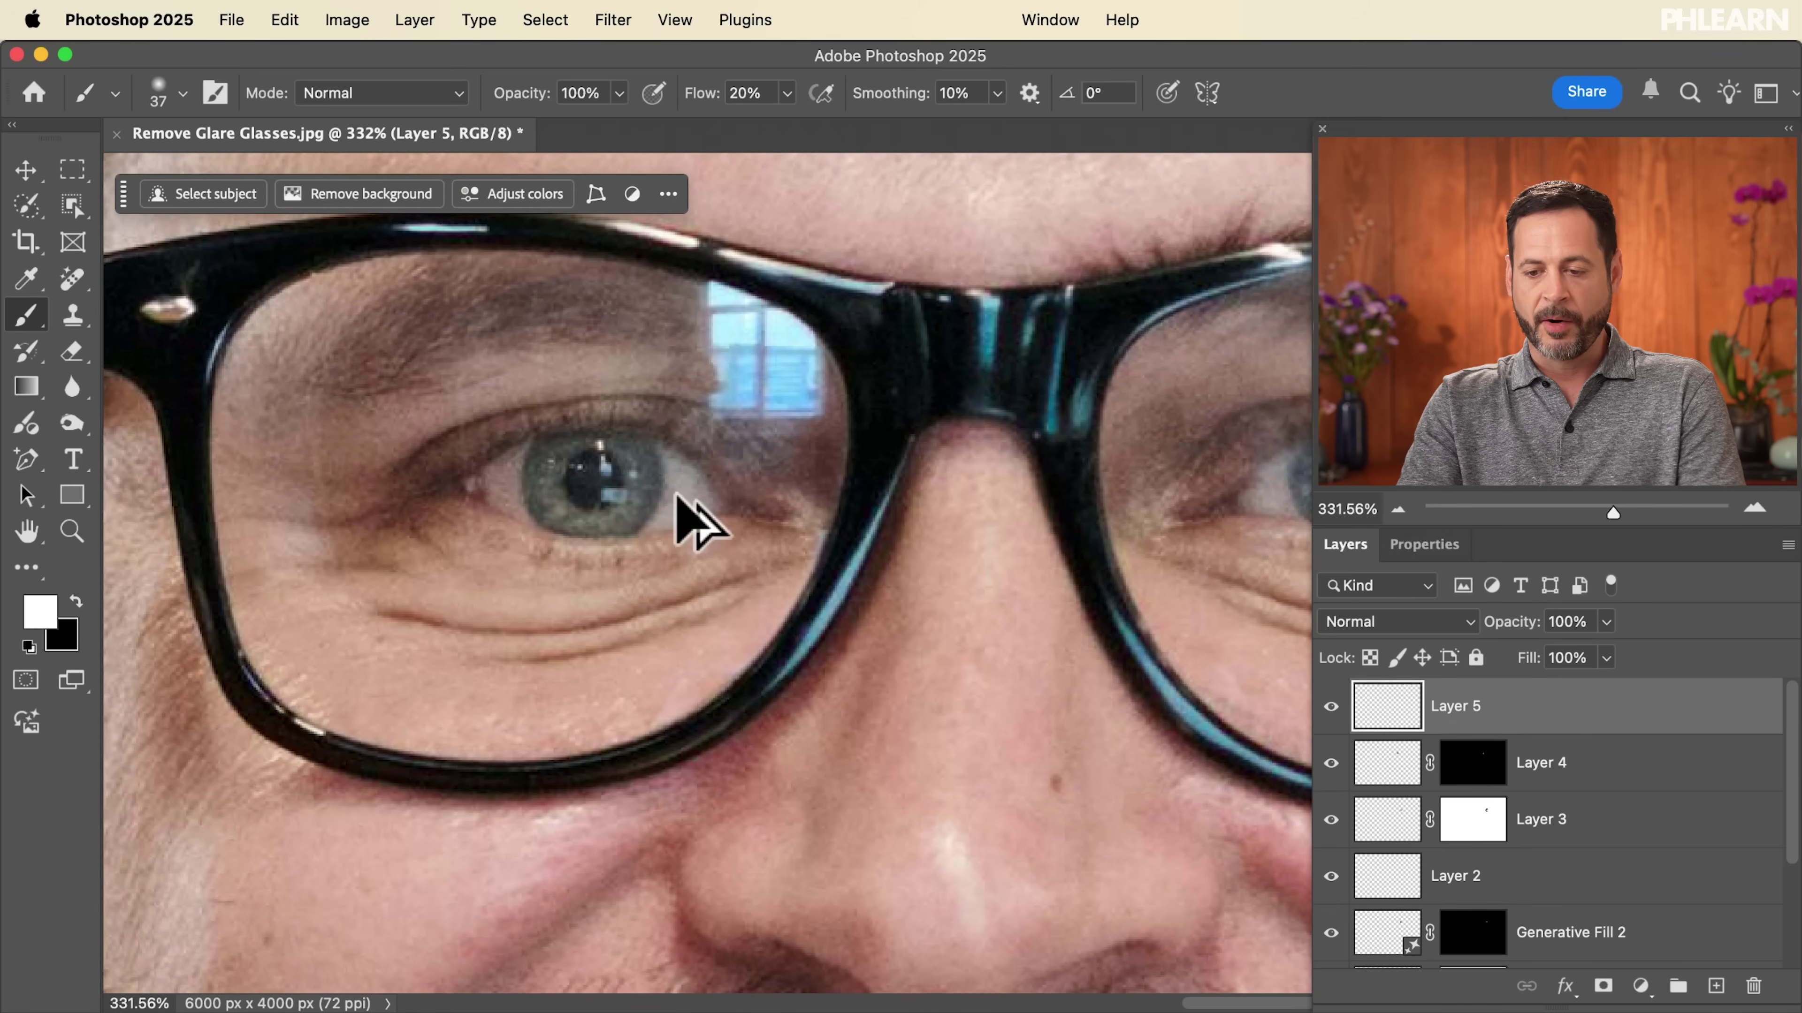
{"action": "key", "text": "s"}
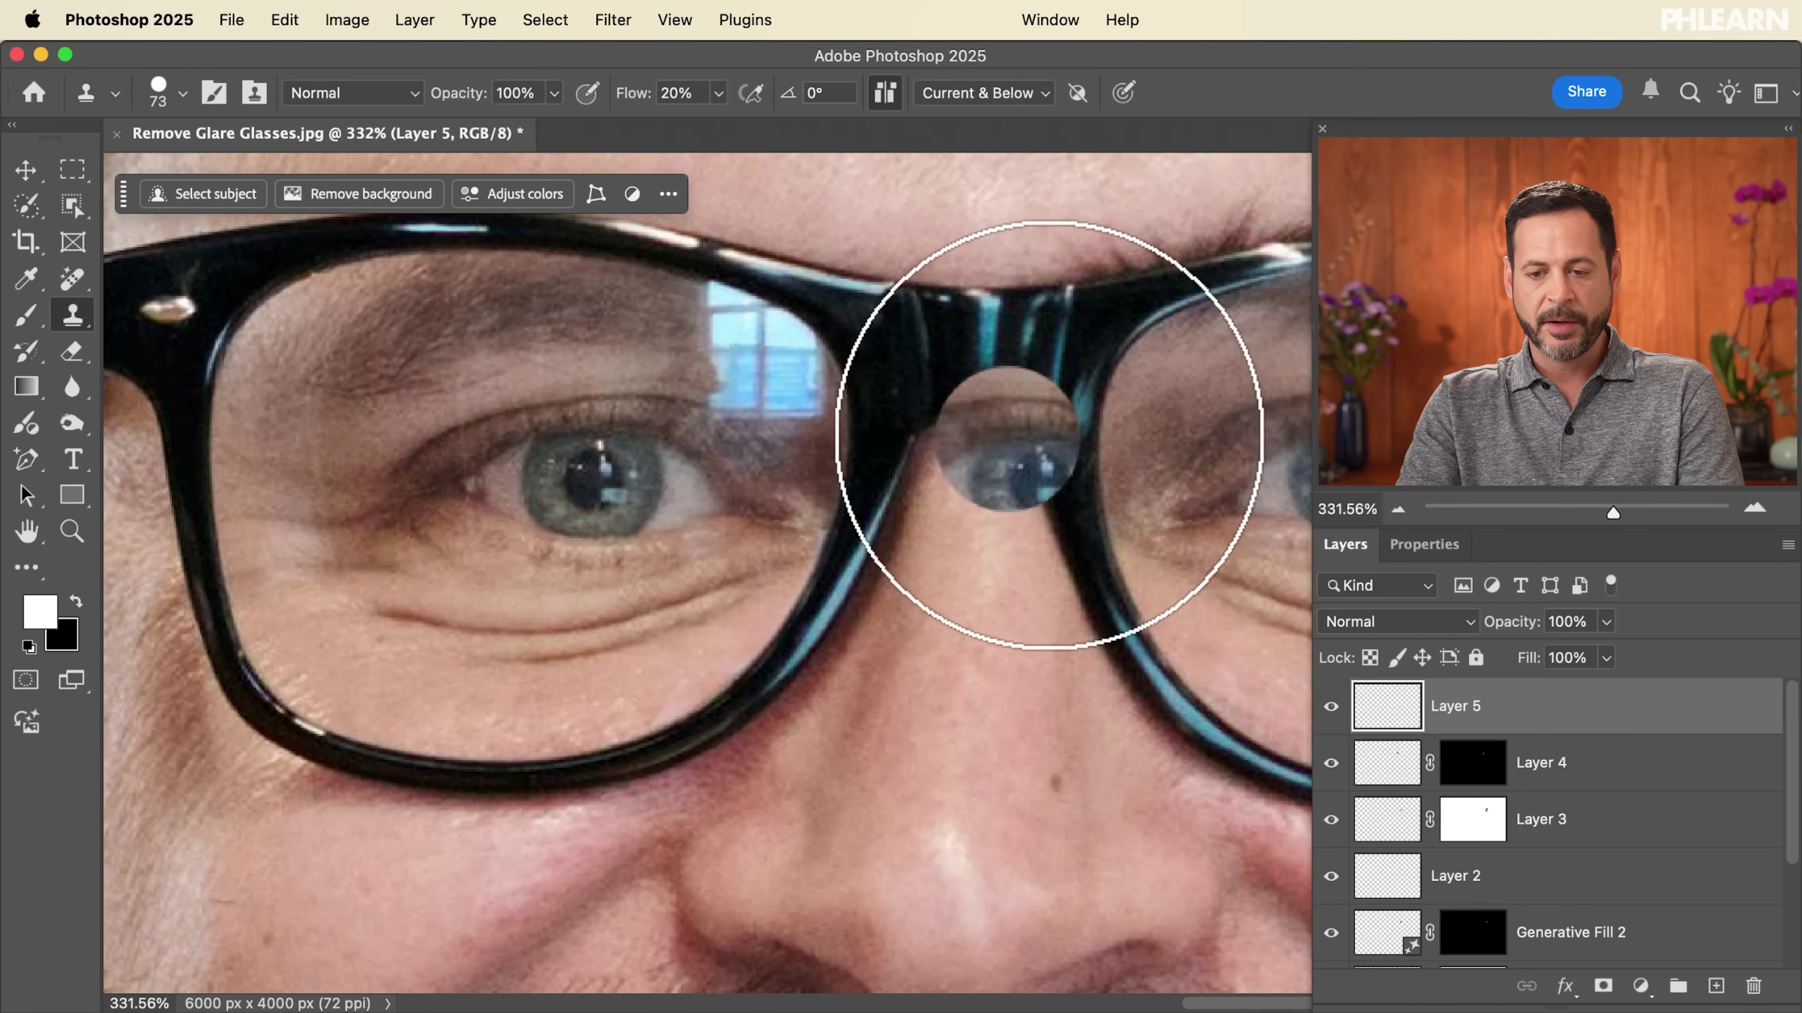
{"action": "left_click", "coordinate": [1203, 400], "text": "alt"}
{"action": "mouse_move", "coordinate": [925, 555]}
{"action": "left_mouse_down"}
{"action": "mouse_move", "coordinate": [869, 545]}
{"action": "mouse_move", "coordinate": [905, 557]}
{"action": "mouse_move", "coordinate": [896, 534]}
{"action": "mouse_move", "coordinate": [883, 600]}
{"action": "mouse_move", "coordinate": [787, 564]}
{"action": "mouse_move", "coordinate": [888, 468]}
{"action": "mouse_move", "coordinate": [960, 496]}
{"action": "mouse_move", "coordinate": [915, 575]}
{"action": "left_mouse_up"}
- Flip the cloned patch on Layer 5 horizontally and move it over the window reflection in the left lens
{"action": "key", "text": "super+t"}
{"action": "right_click", "coordinate": [925, 490]}
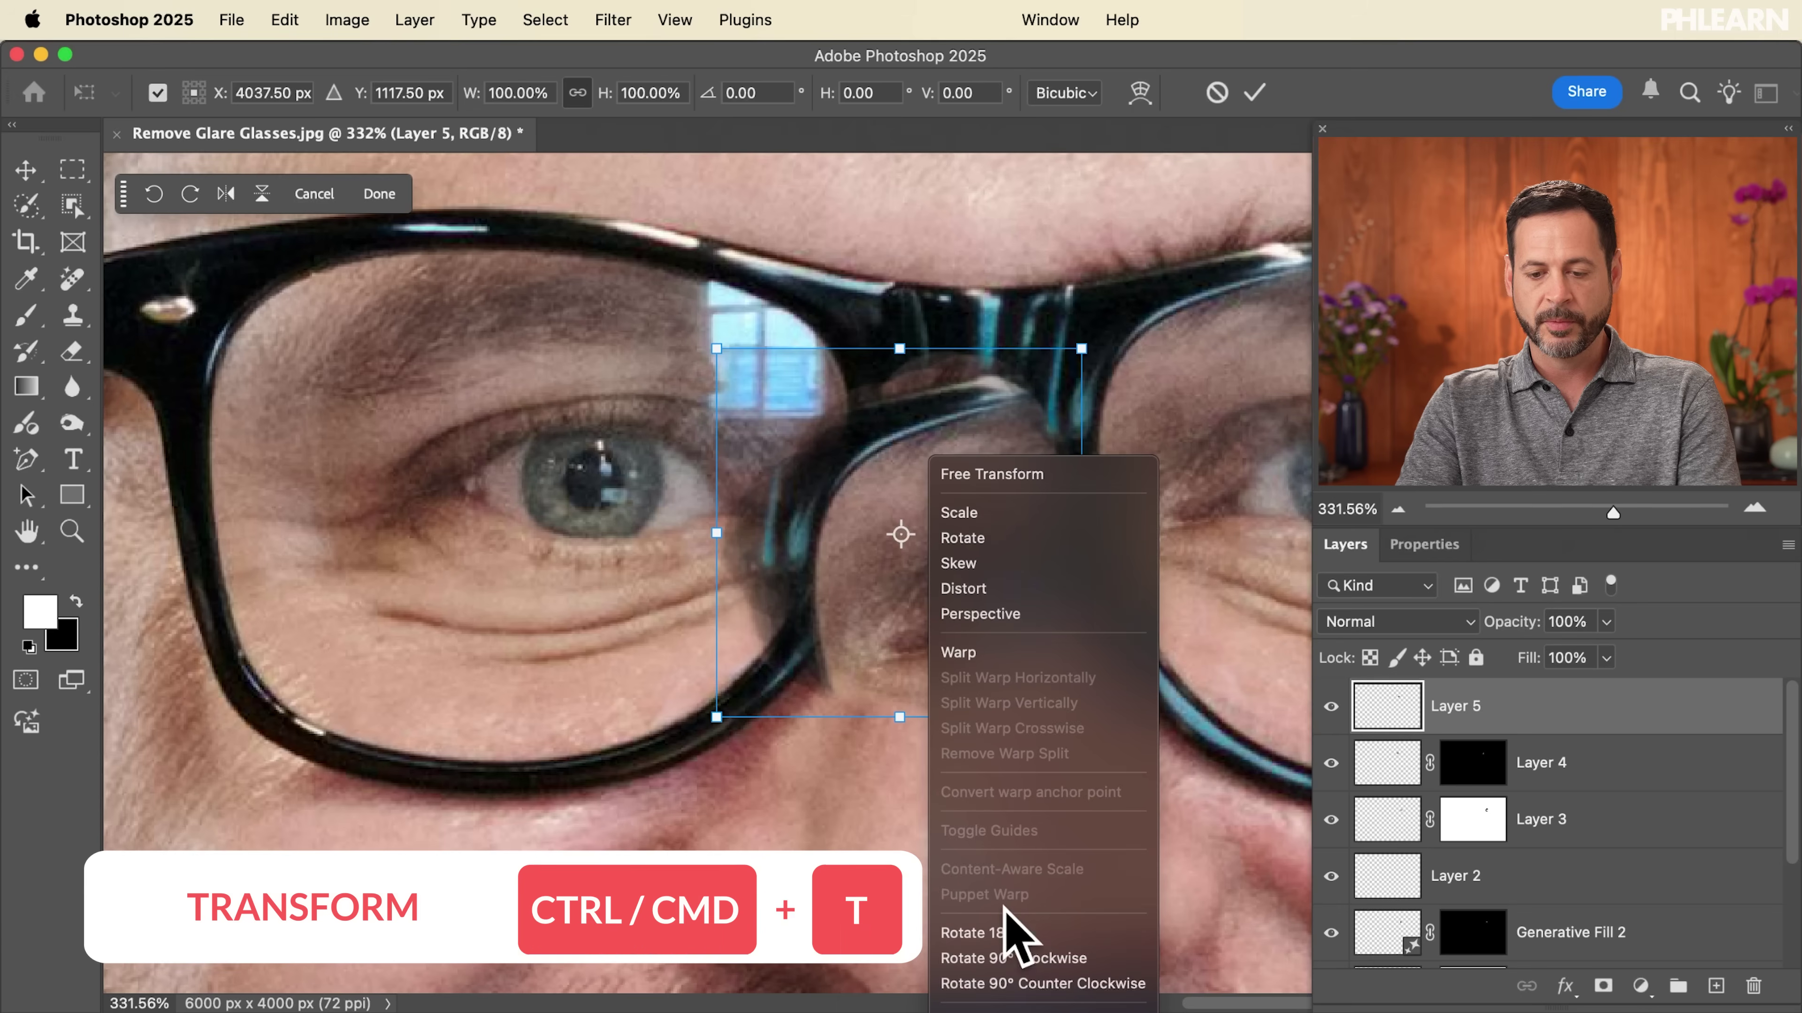
{"action": "key", "text": "Escape"}
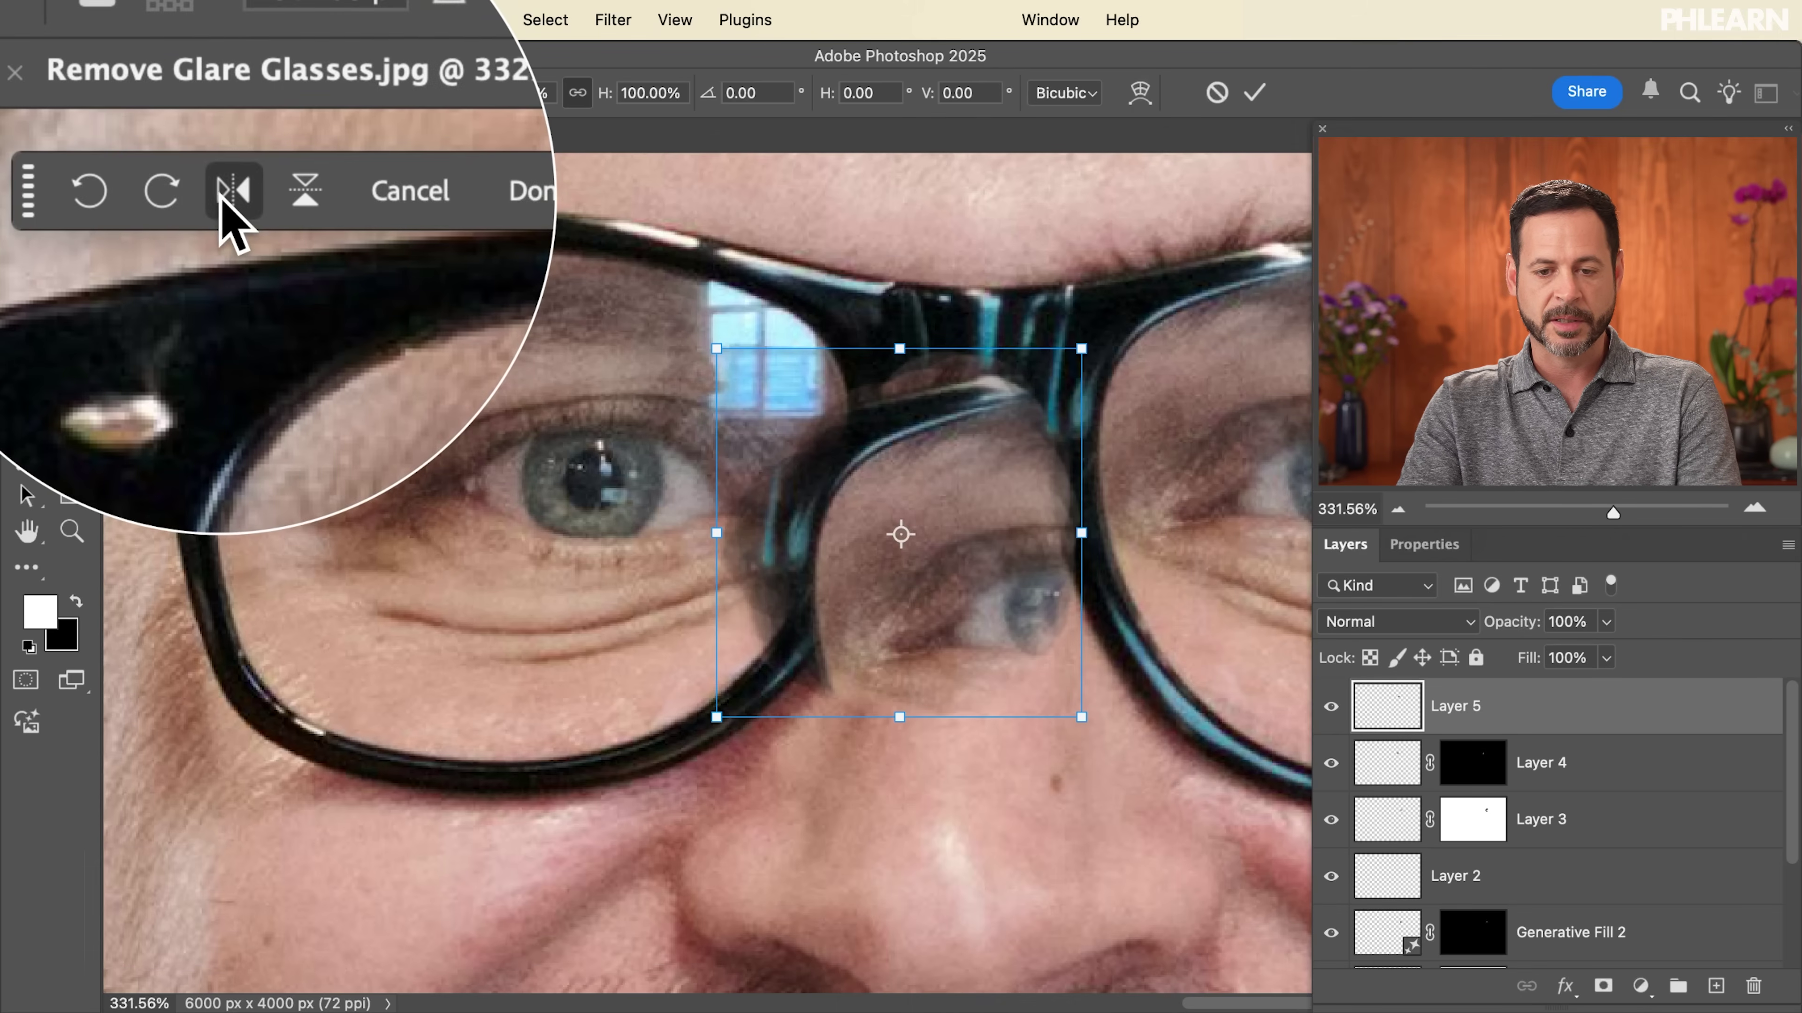
{"action": "left_click", "coordinate": [225, 193]}
{"action": "key", "text": "Return"}
{"action": "left_click_drag", "start_coordinate": [884, 664], "coordinate": [1305, 801]}
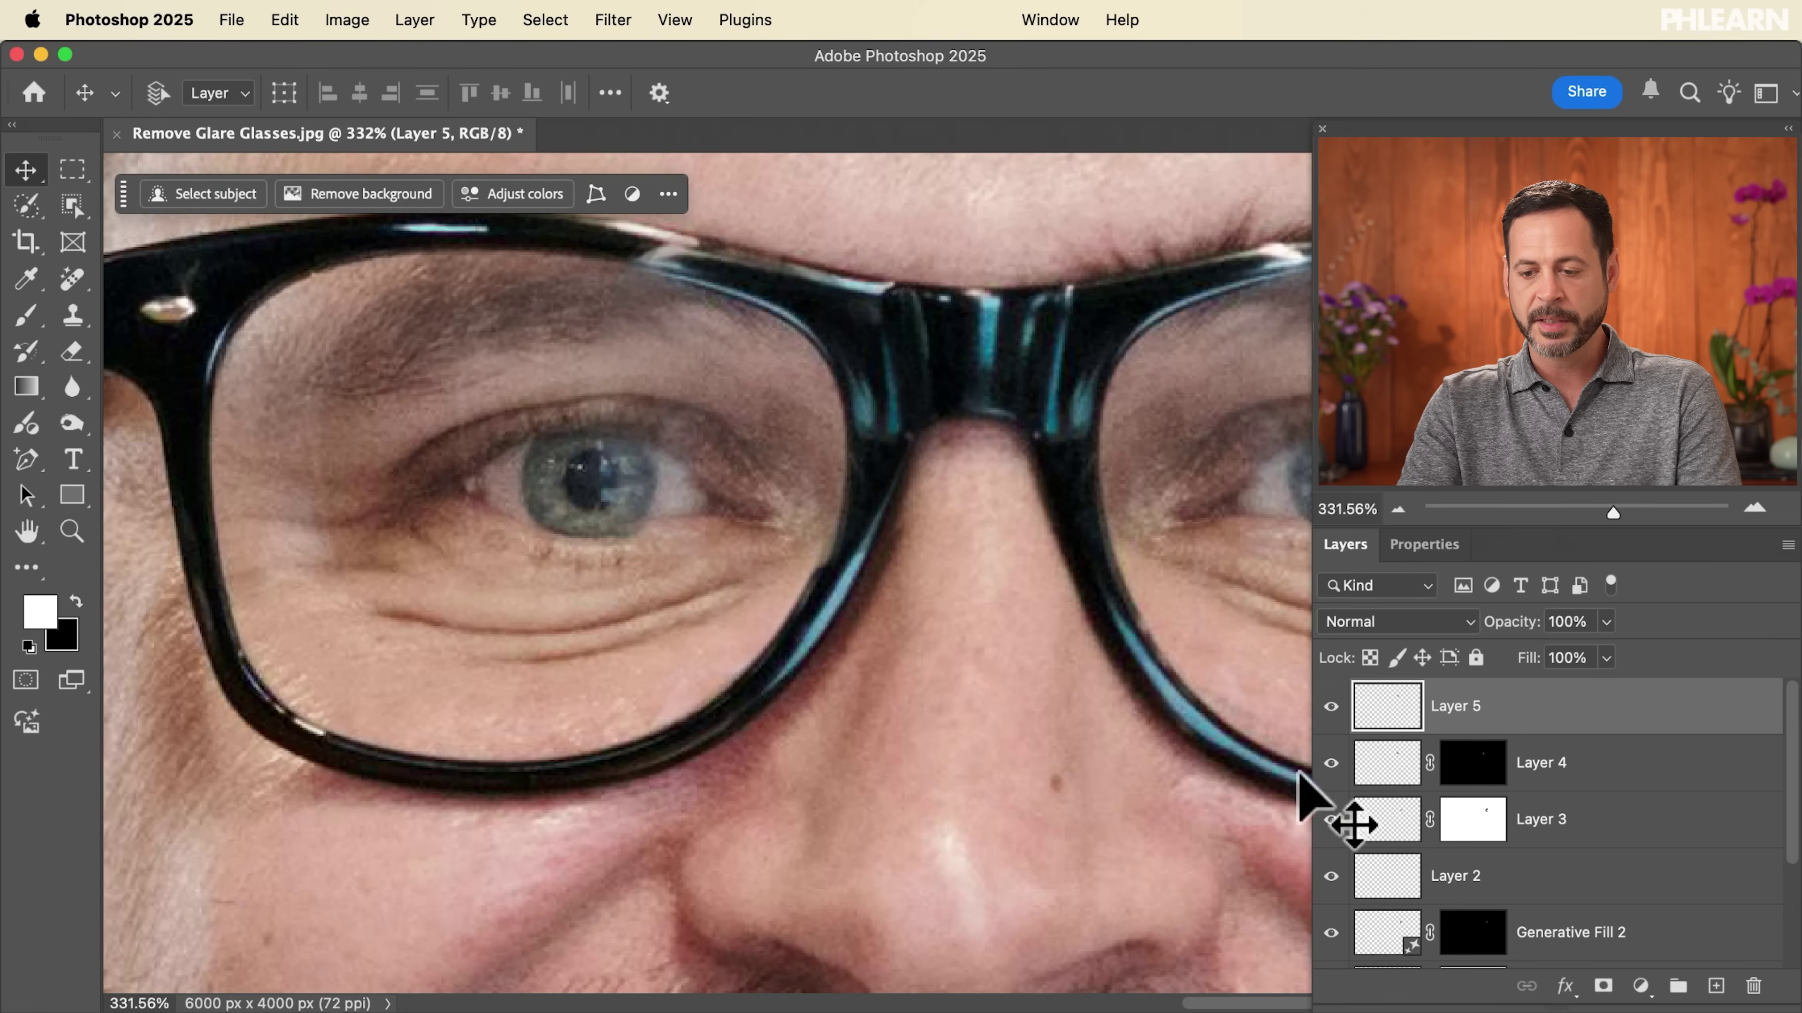
- Hide Layer 5 with a black mask and paint the patch in over the left lens's window reflection
{"action": "left_click", "coordinate": [1603, 988], "text": "alt"}
{"action": "key", "text": "b"}
{"action": "mouse_move", "coordinate": [710, 389]}
{"action": "left_mouse_down"}
{"action": "mouse_move", "coordinate": [811, 419]}
{"action": "mouse_move", "coordinate": [820, 404]}
{"action": "mouse_move", "coordinate": [778, 341]}
{"action": "left_mouse_up"}
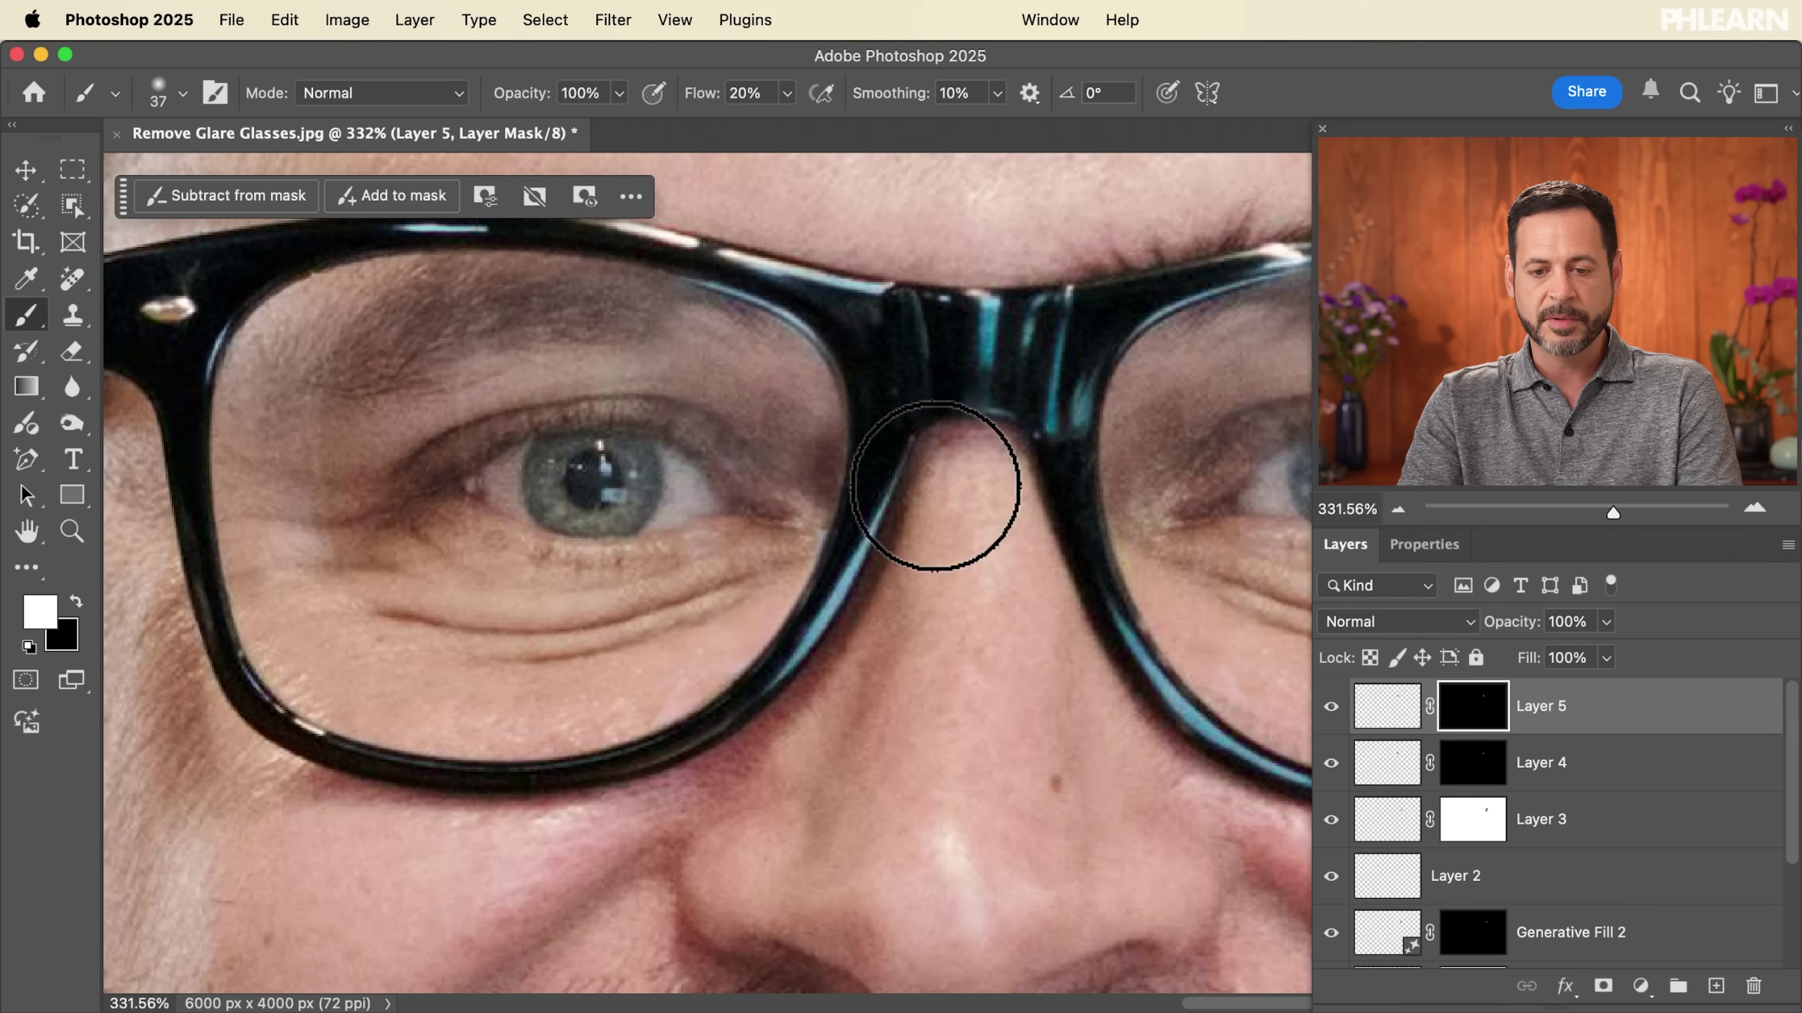
- Toggle Layer 5's visibility to compare the left lens with and without the window reflection
{"action": "left_click", "coordinate": [1331, 706]}
{"action": "left_click", "coordinate": [1330, 706]}
{"action": "left_click", "coordinate": [1331, 706]}
{"action": "left_click", "coordinate": [1331, 707]}
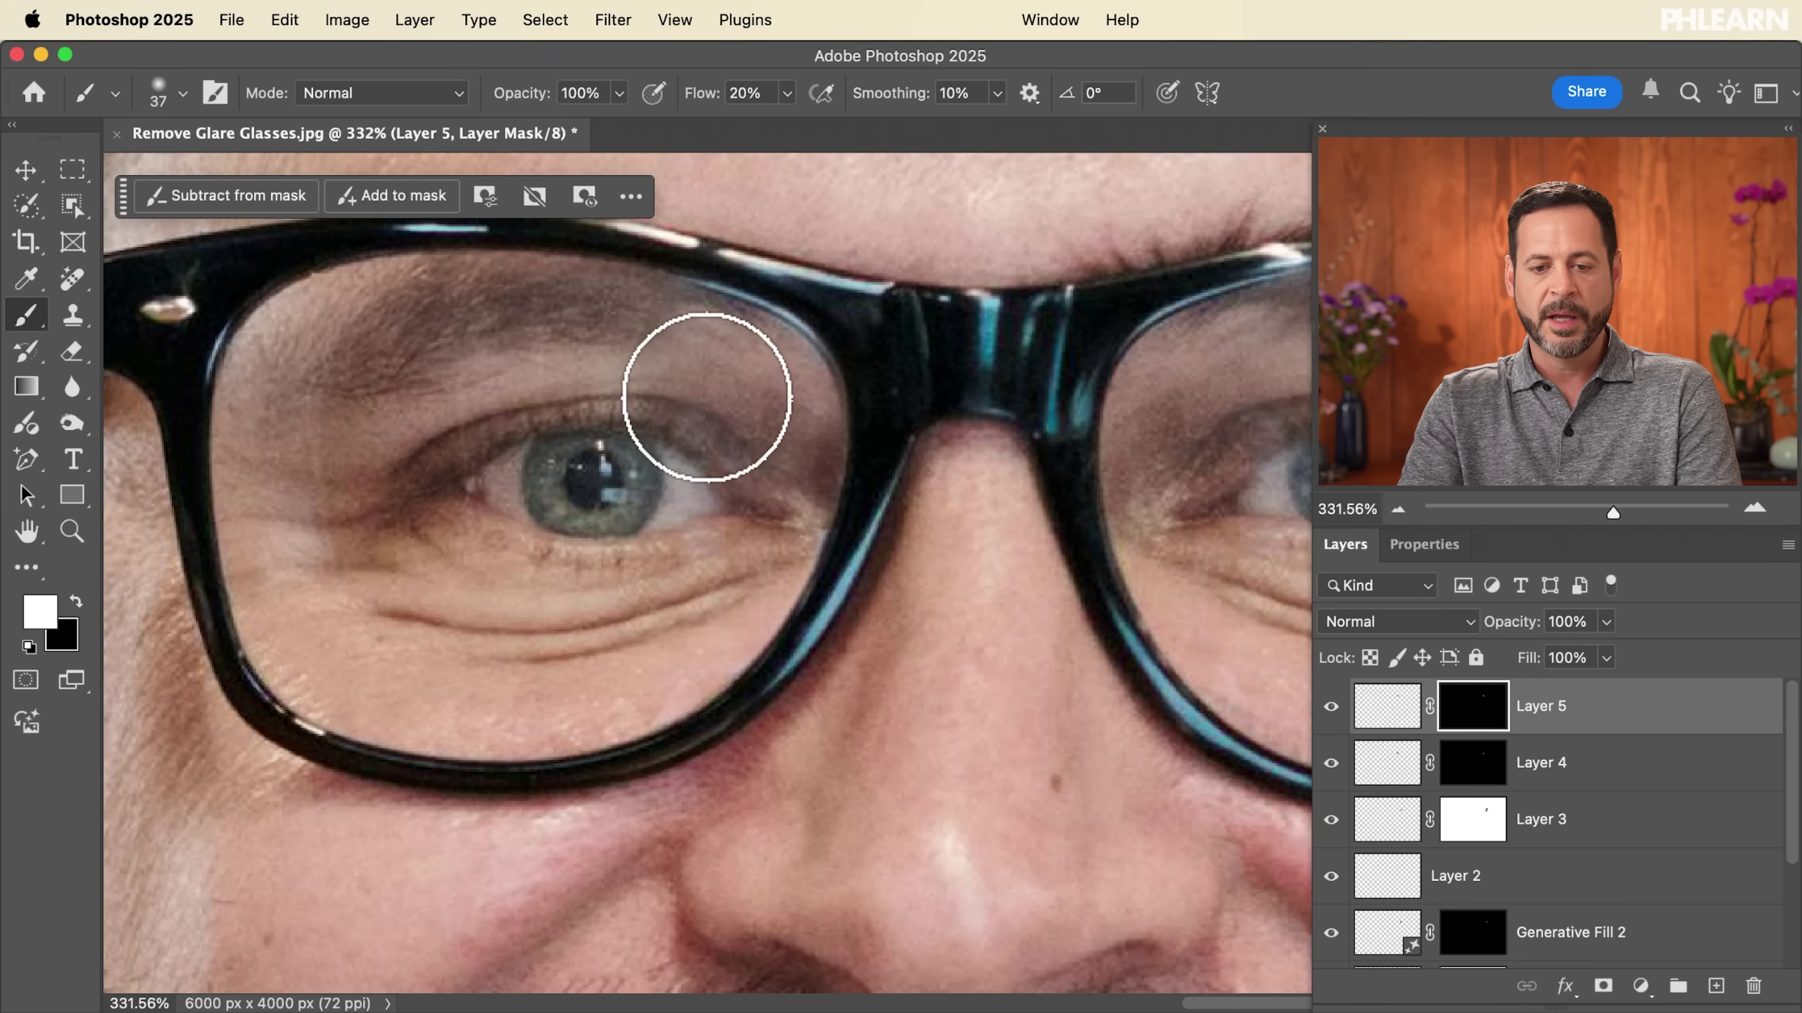
- On a new layer, clone eyebrow texture over the faded inner end of the left lens's eyebrow at 20% flow
{"action": "key", "text": "super+alt+shift+n"}
{"action": "key", "text": "s"}
{"action": "left_click", "coordinate": [503, 346], "text": "alt"}
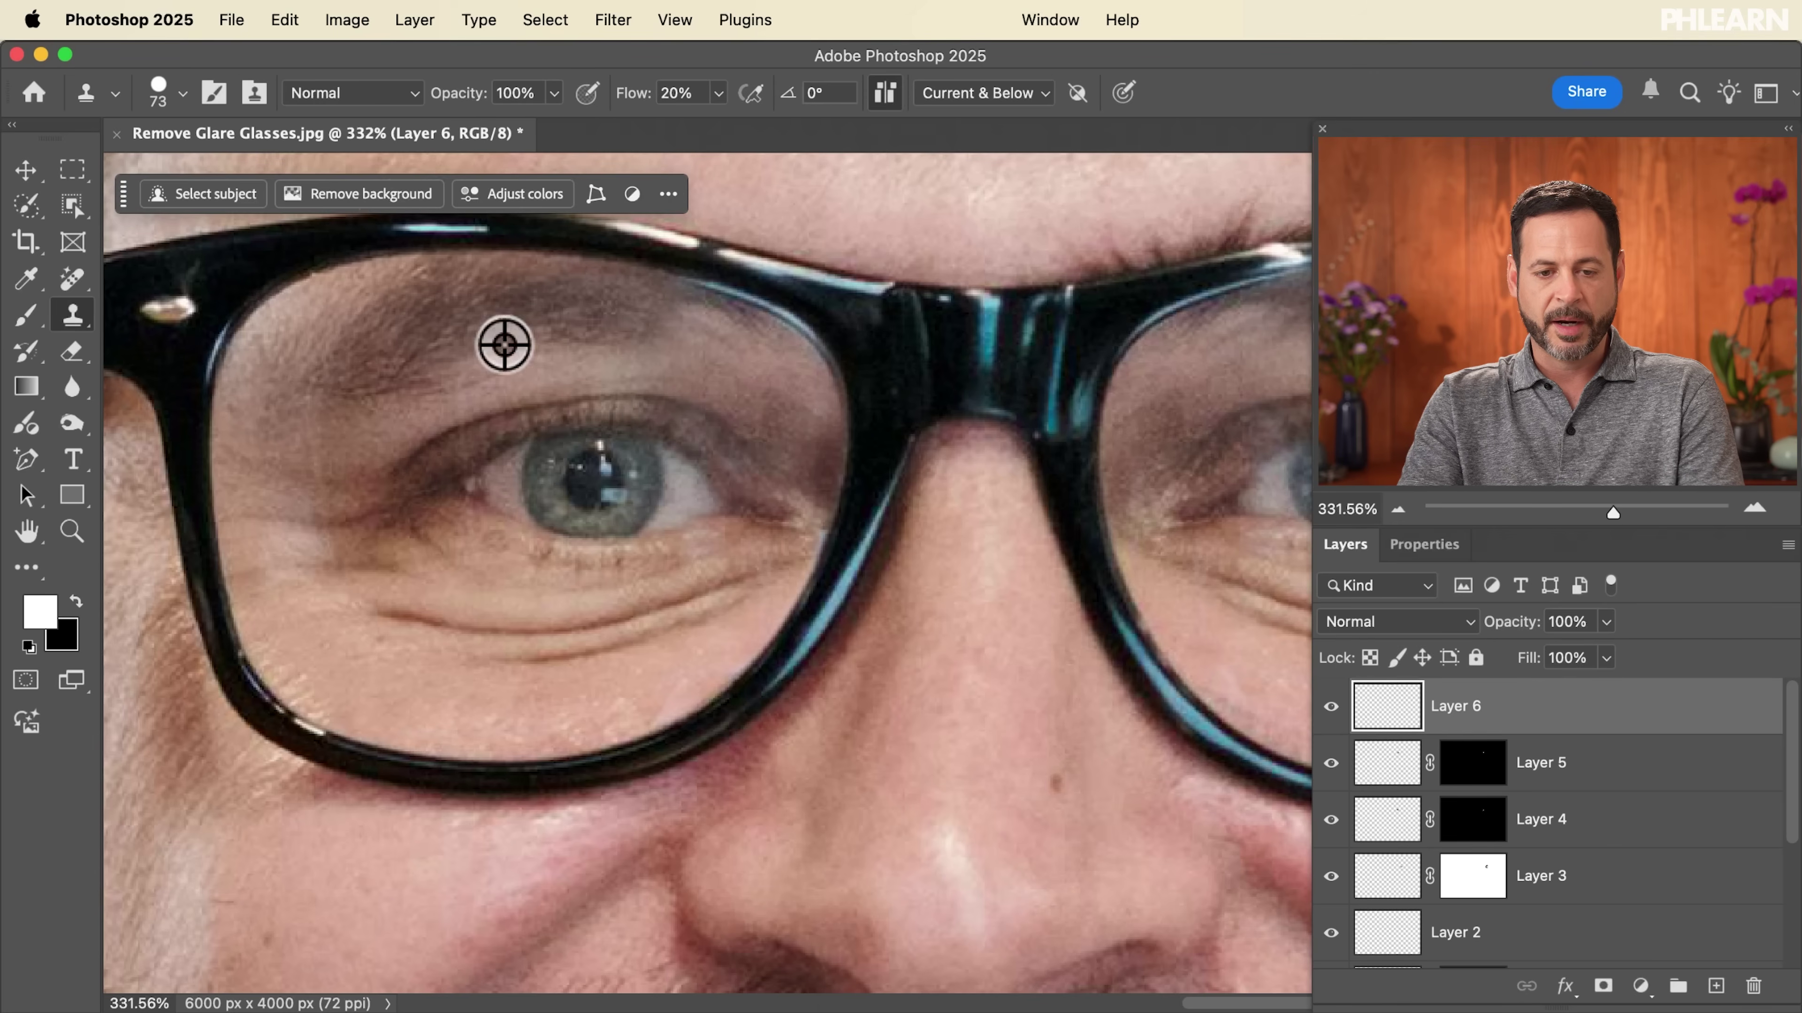
{"action": "left_click_drag", "start_coordinate": [595, 338], "coordinate": [511, 359]}
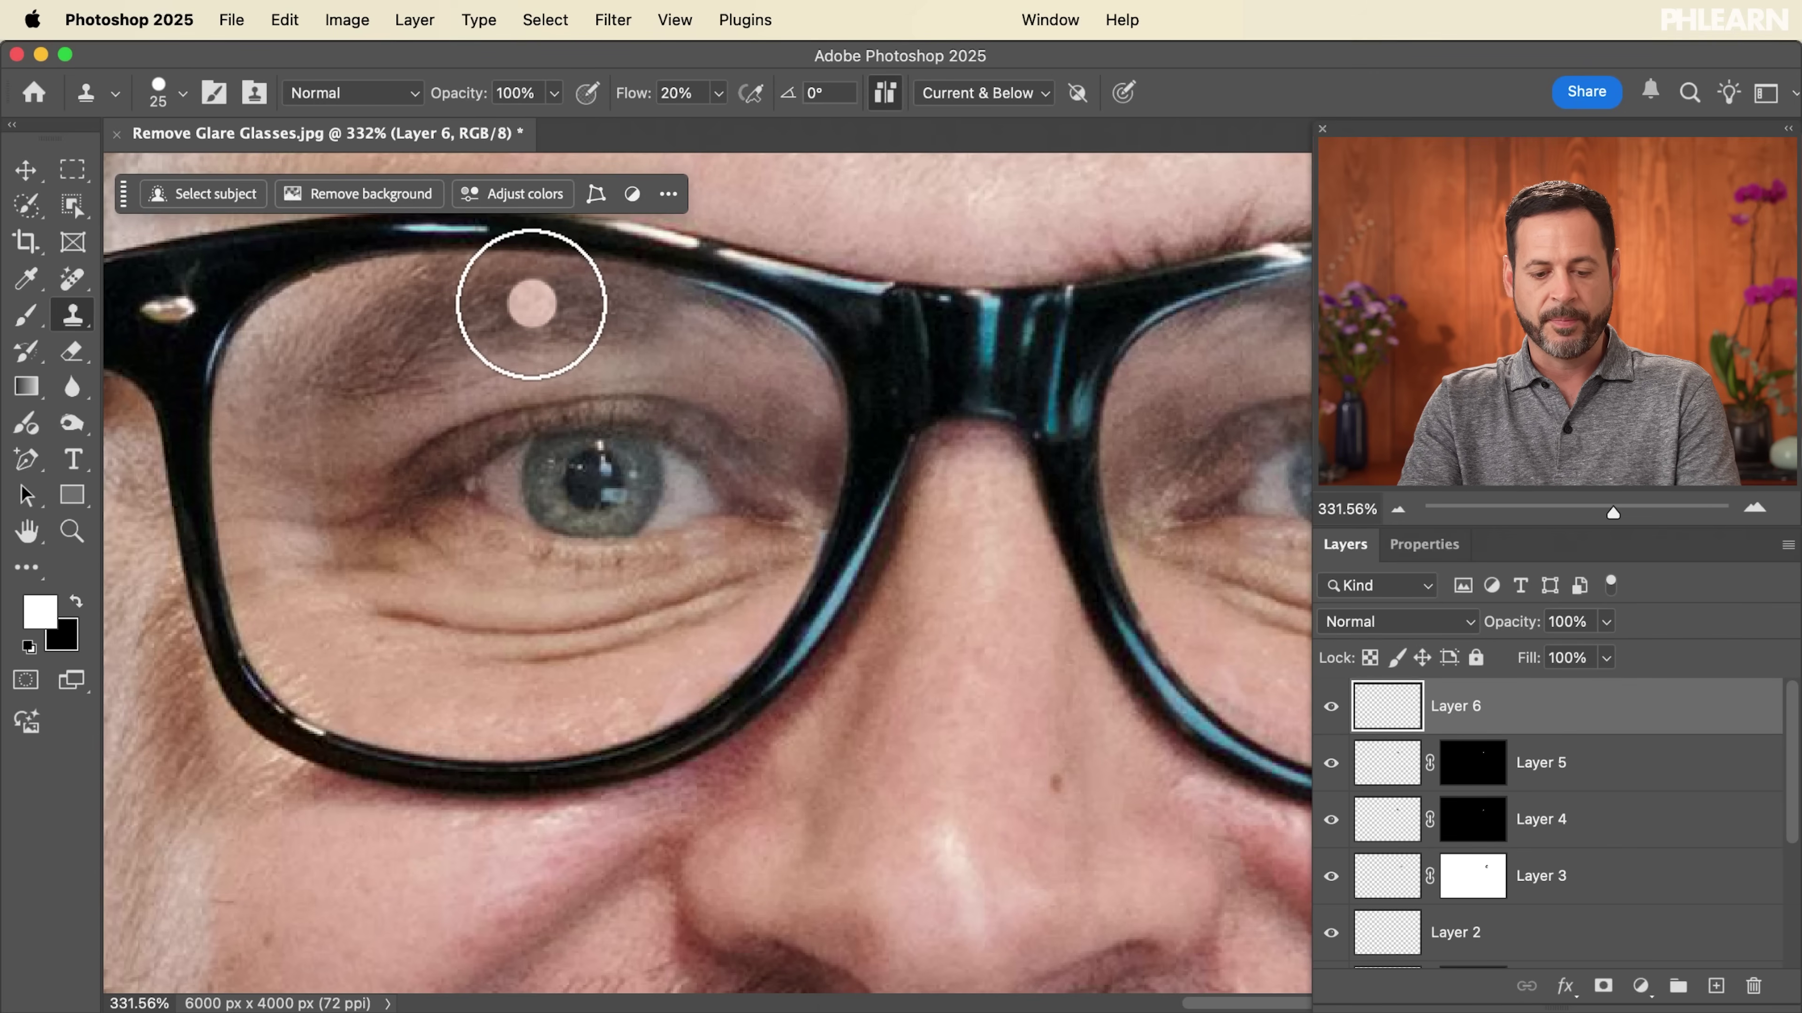
{"action": "scroll", "coordinate": [531, 303], "scroll_direction": "up", "scroll_amount": 15}
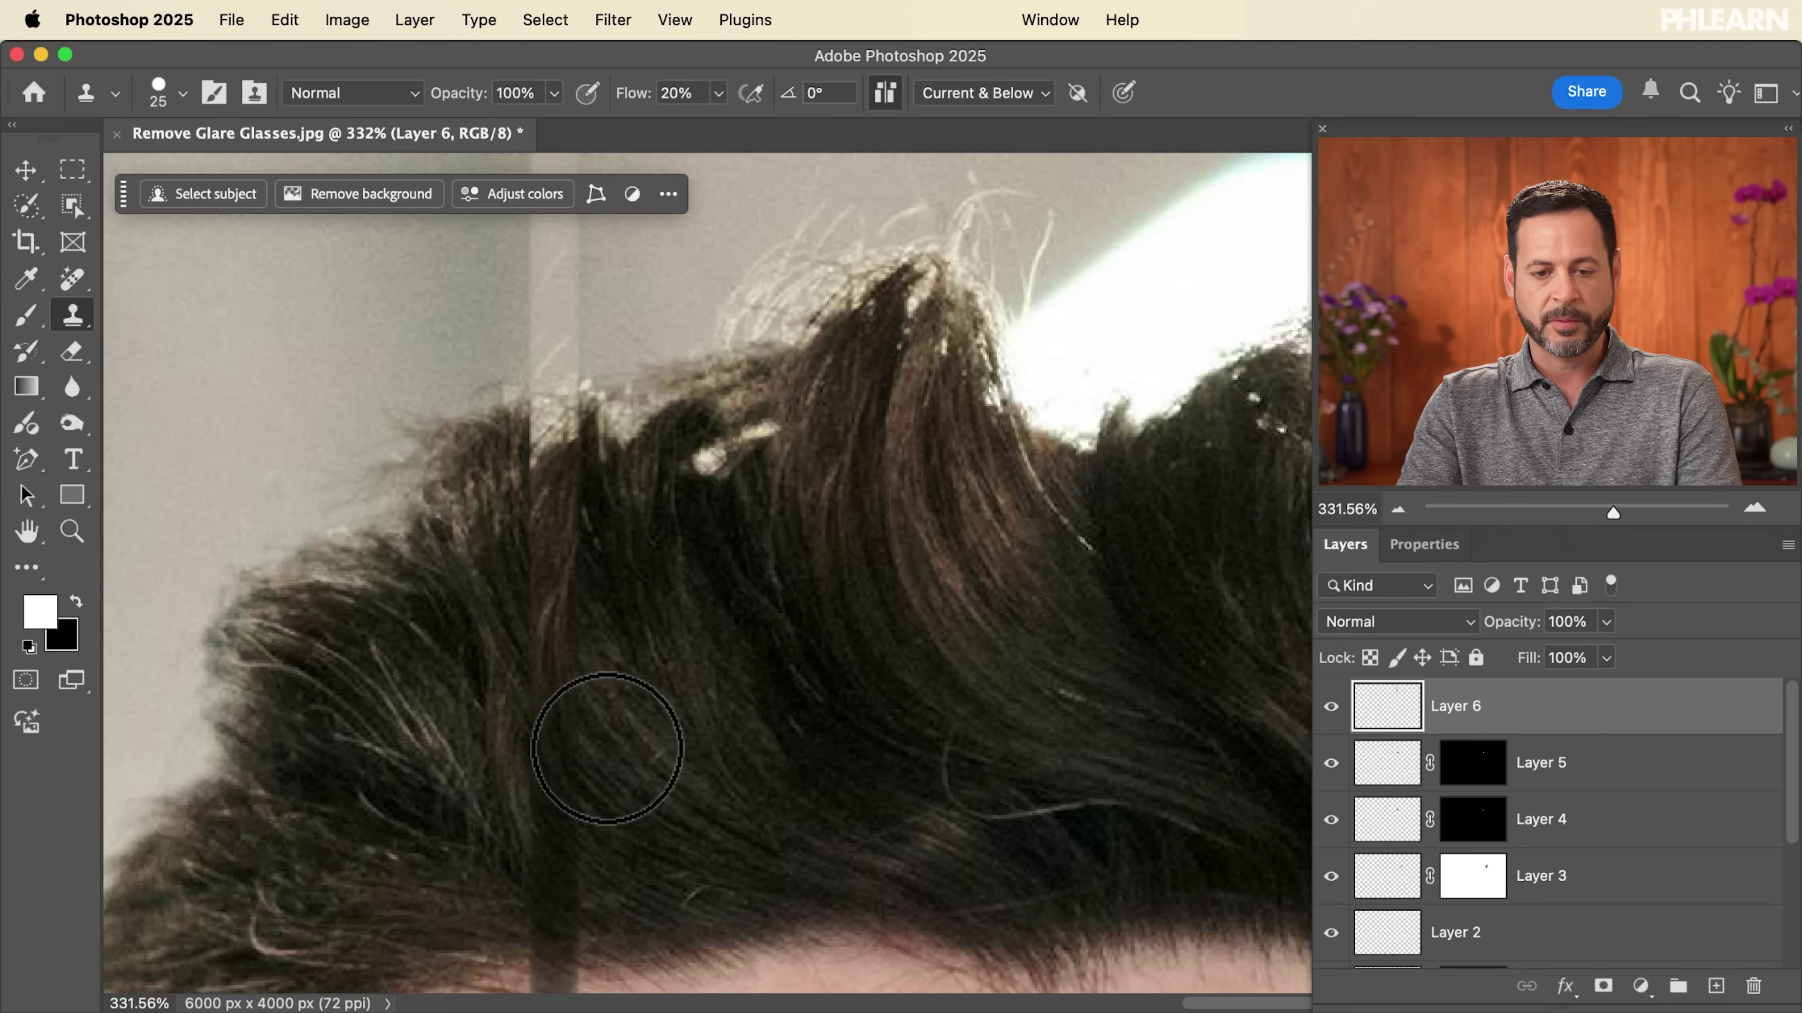
{"action": "scroll", "coordinate": [604, 747], "scroll_direction": "down", "scroll_amount": 15}
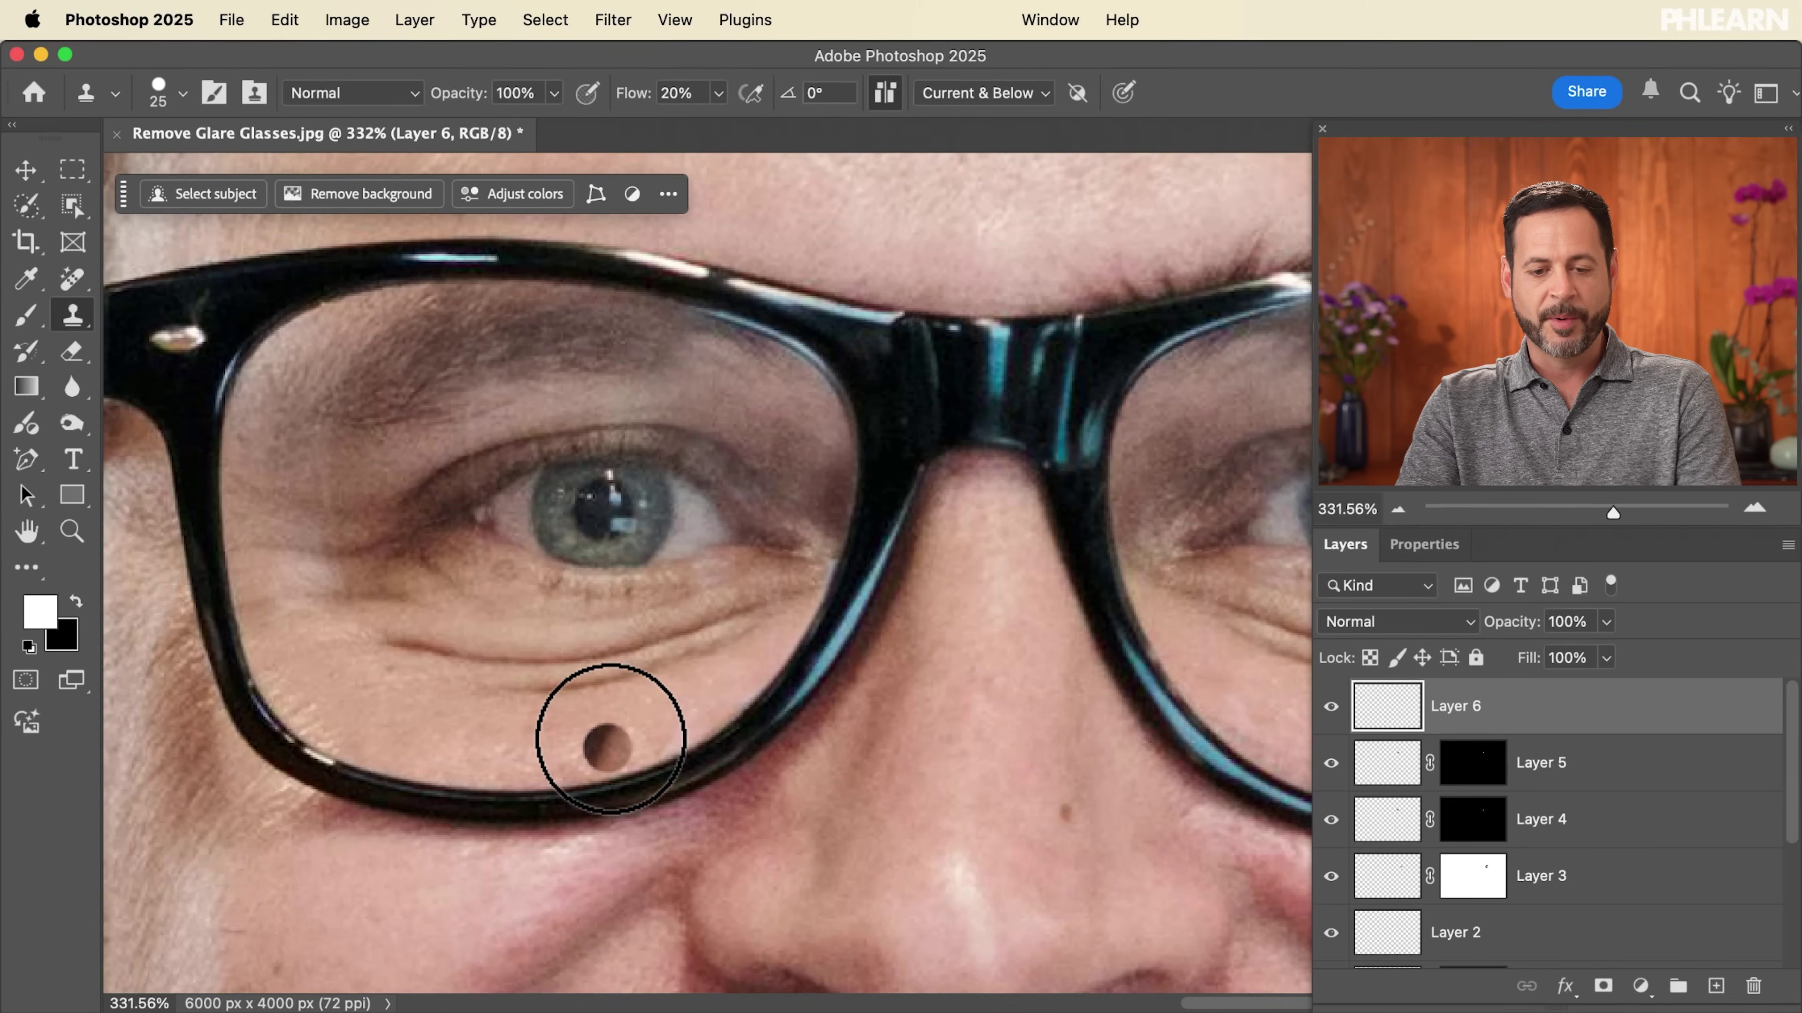
{"action": "left_click_drag", "start_coordinate": [628, 529], "coordinate": [629, 532]}
{"action": "left_click_drag", "start_coordinate": [551, 414], "coordinate": [607, 403]}
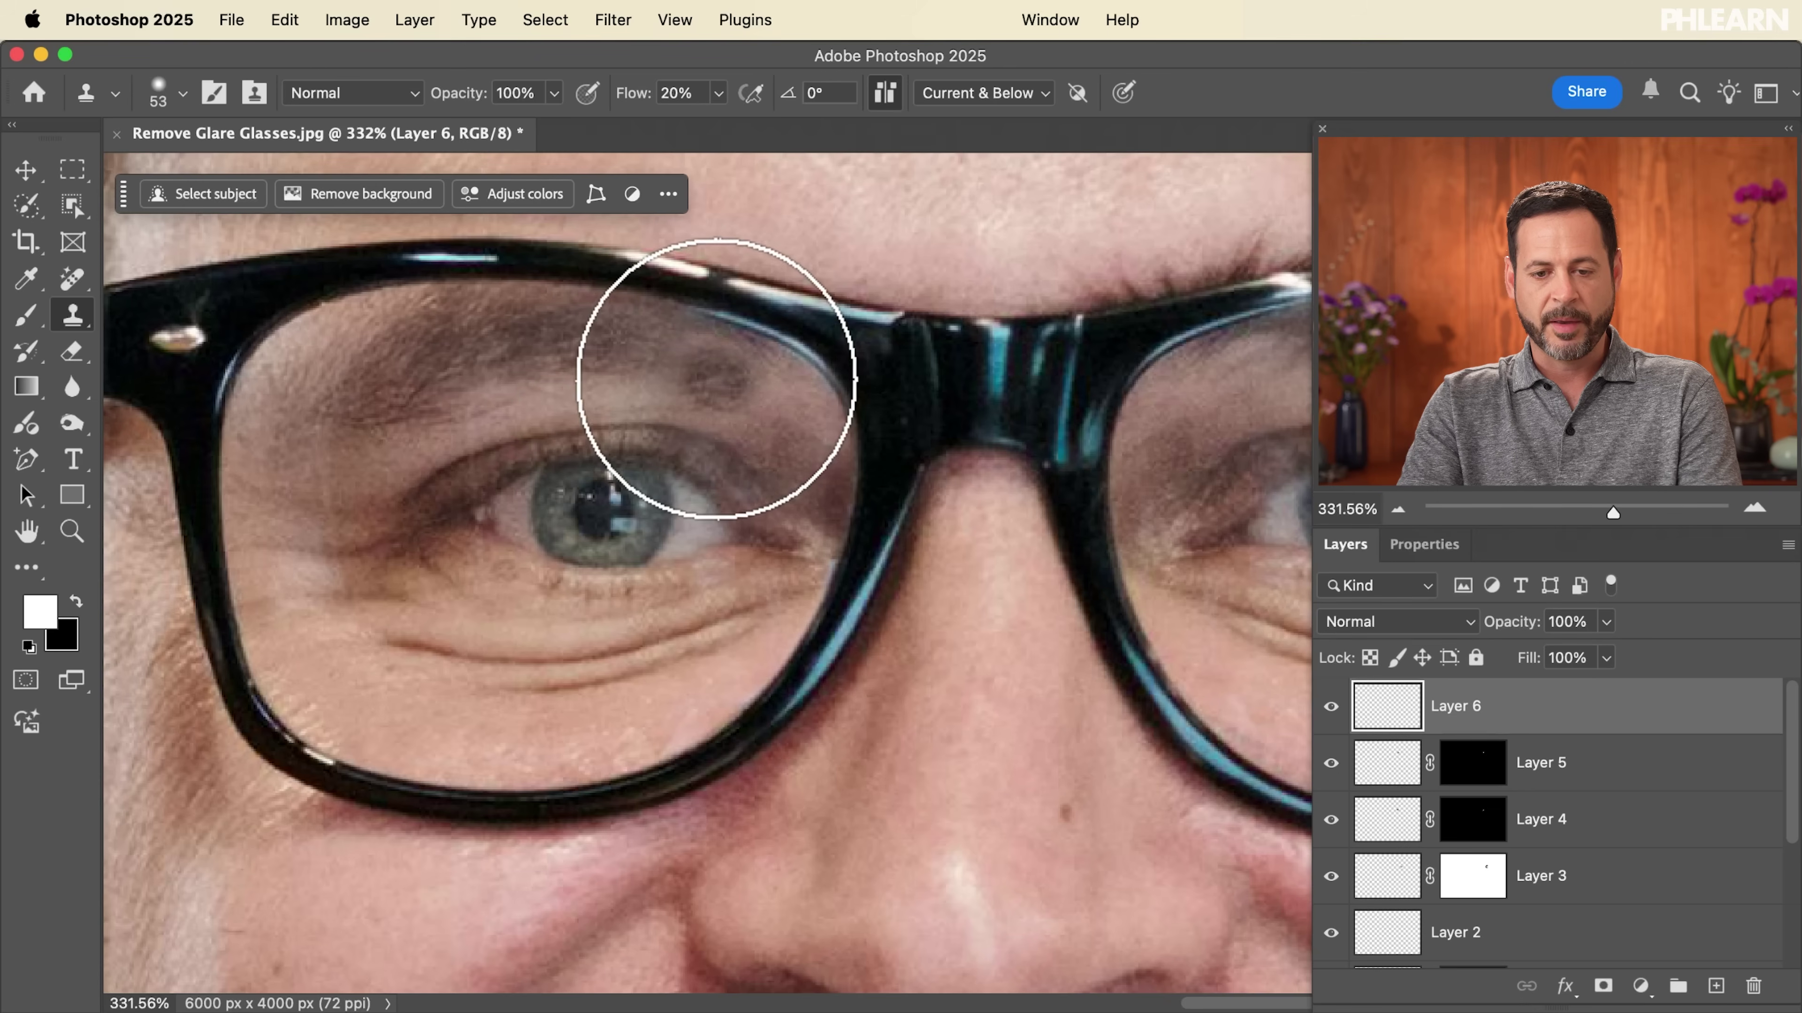
{"action": "left_click_drag", "start_coordinate": [722, 381], "coordinate": [692, 383]}
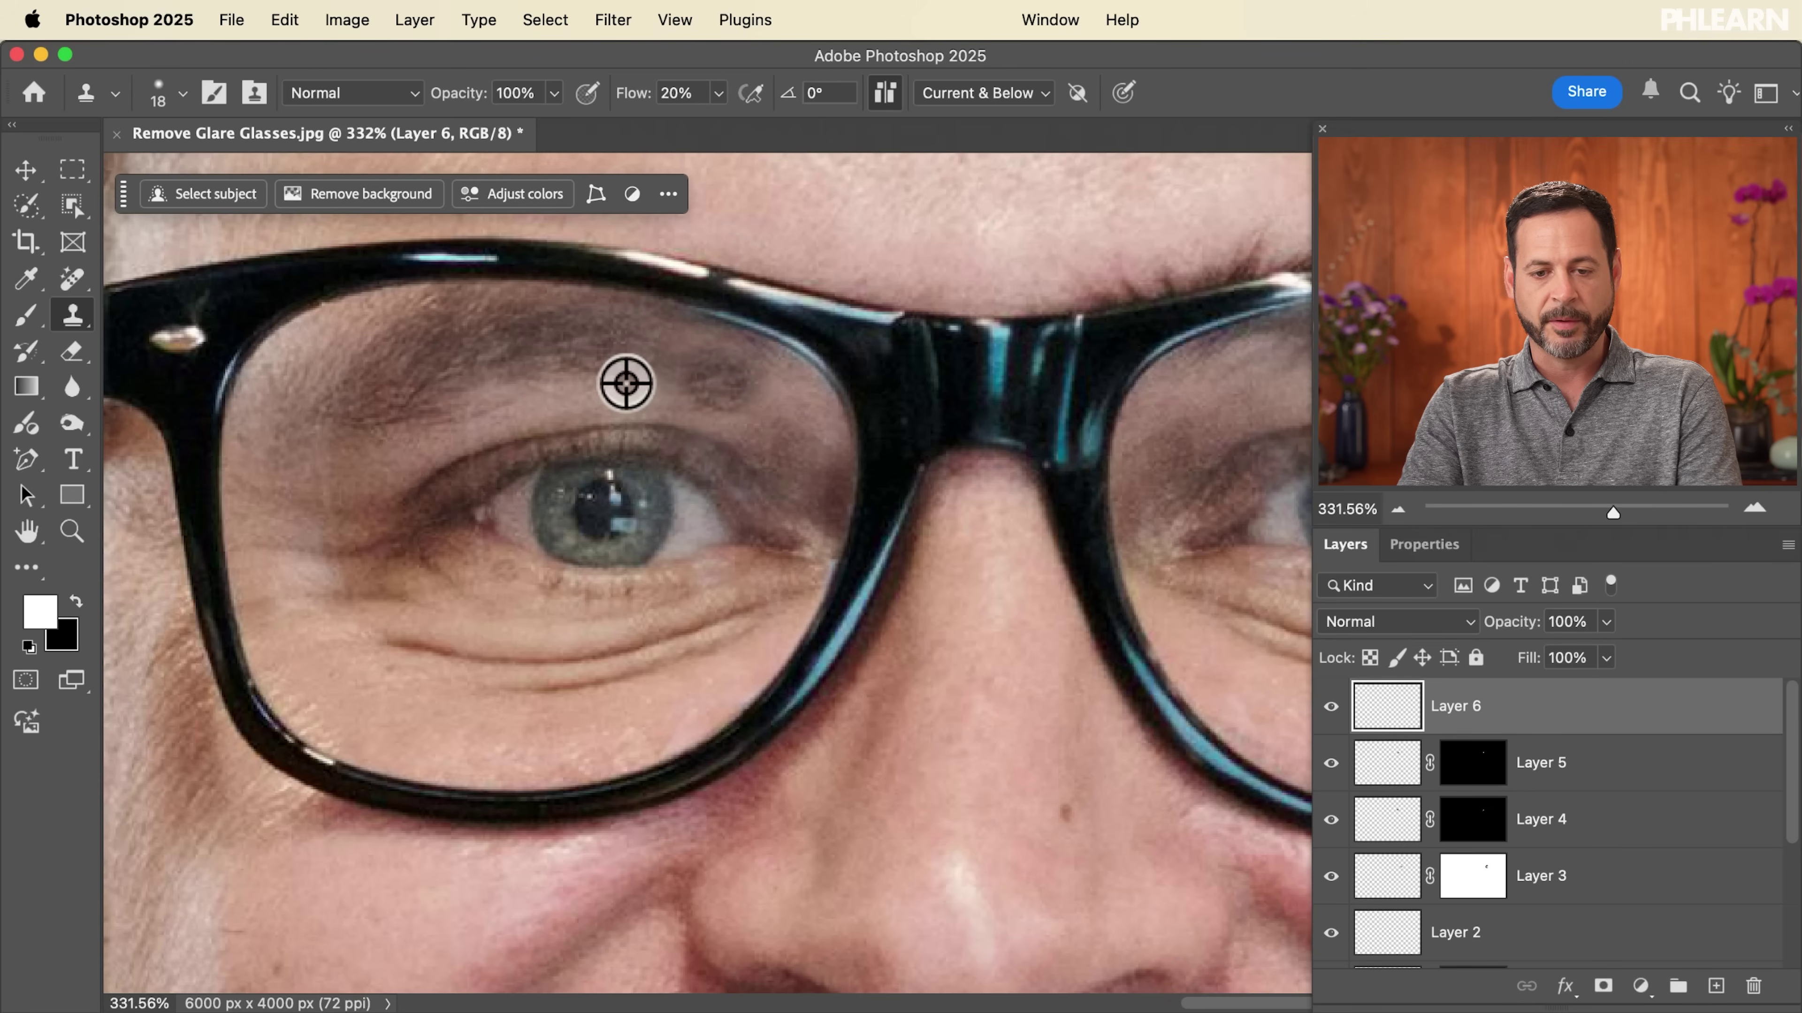
- Blend the skin below the left lens's inner eyebrow with the Clone Stamp at 10% flow and a soft brush of about 40 px
{"action": "left_click", "coordinate": [611, 371], "text": "alt"}
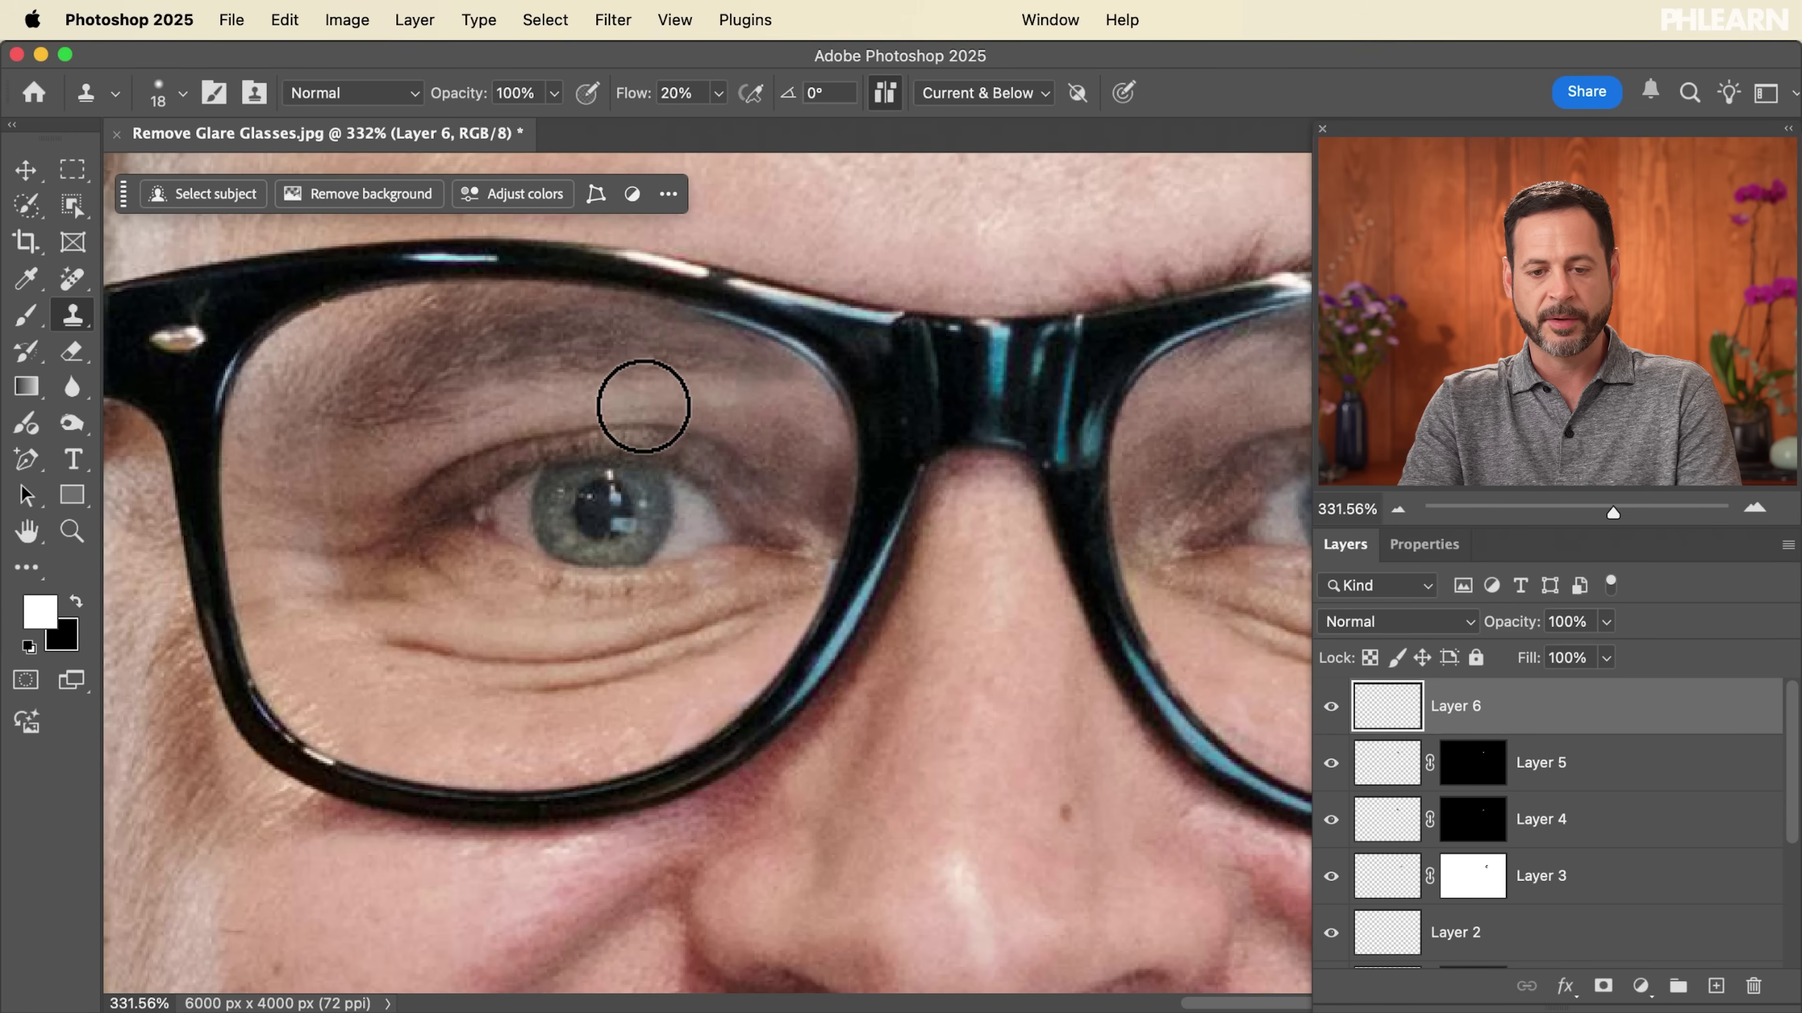
{"action": "mouse_move", "coordinate": [723, 406]}
{"action": "left_mouse_down"}
{"action": "mouse_move", "coordinate": [836, 475]}
{"action": "mouse_move", "coordinate": [751, 421]}
{"action": "mouse_move", "coordinate": [784, 449]}
{"action": "left_mouse_up"}
{"action": "right_click", "coordinate": [772, 499]}
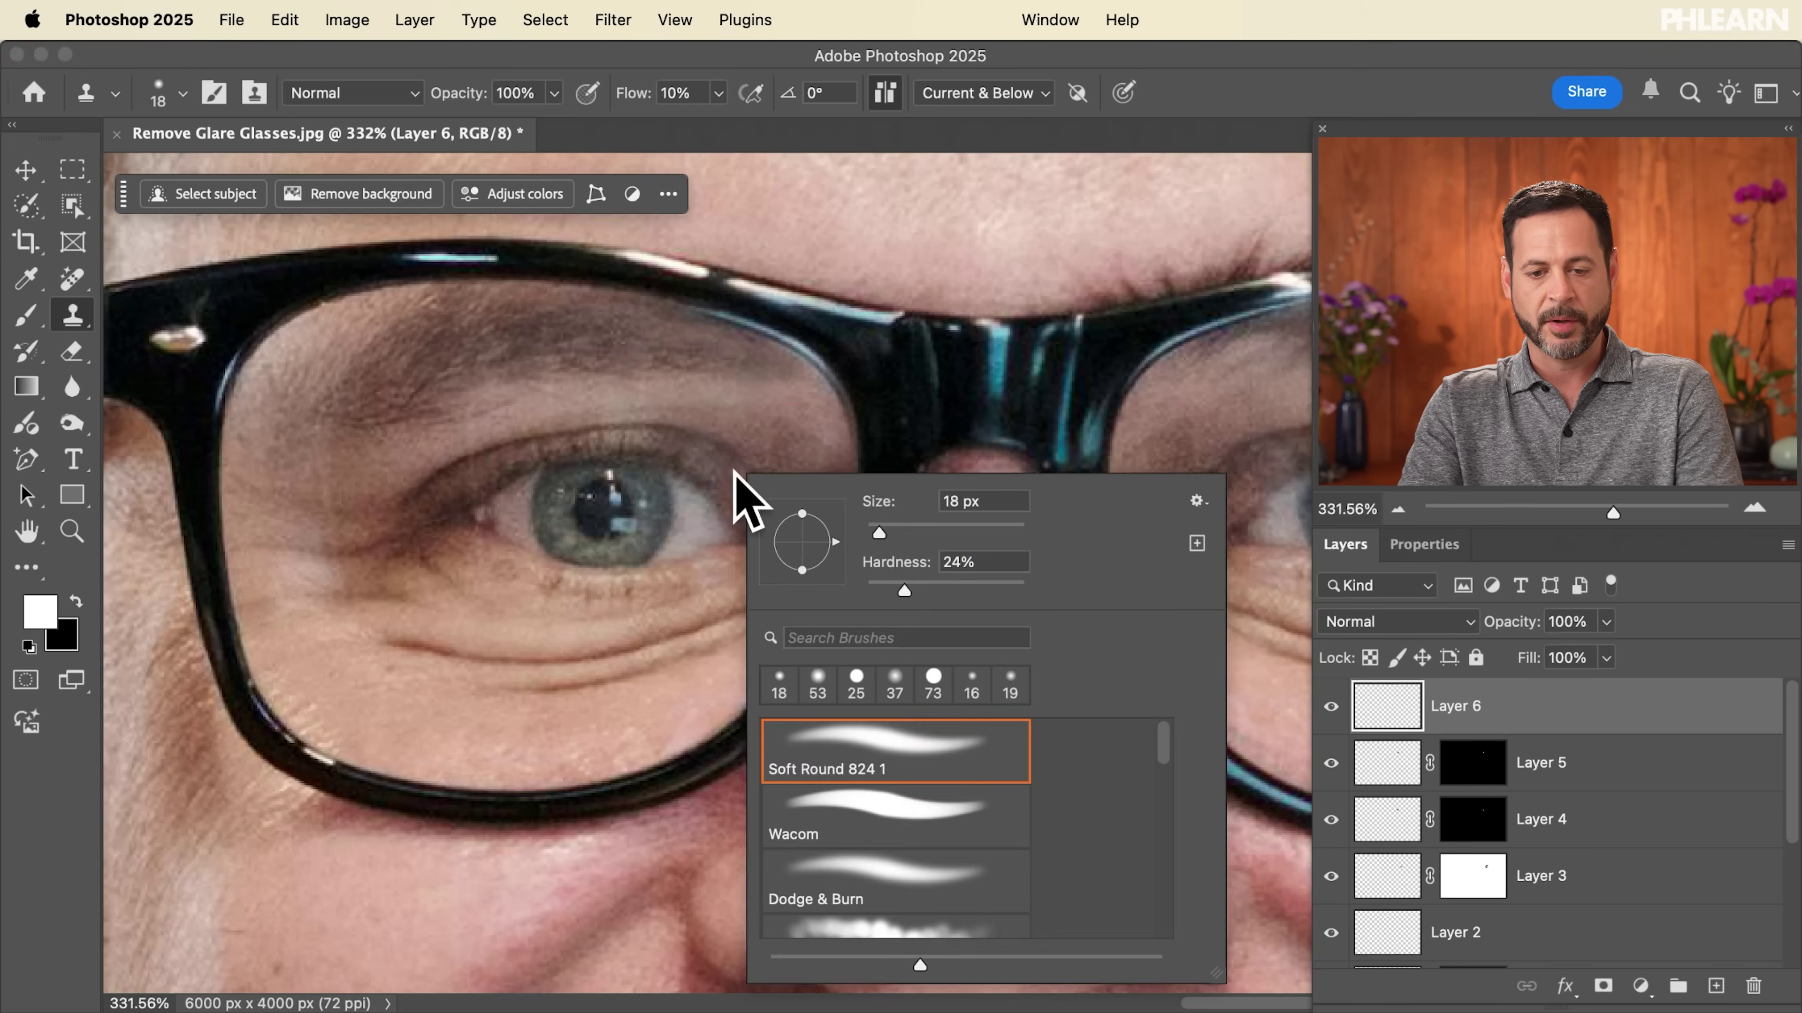
{"action": "key", "text": "Escape"}
{"action": "key", "text": "shift+1"}
{"action": "left_click_drag", "start_coordinate": [737, 333], "coordinate": [784, 342]}
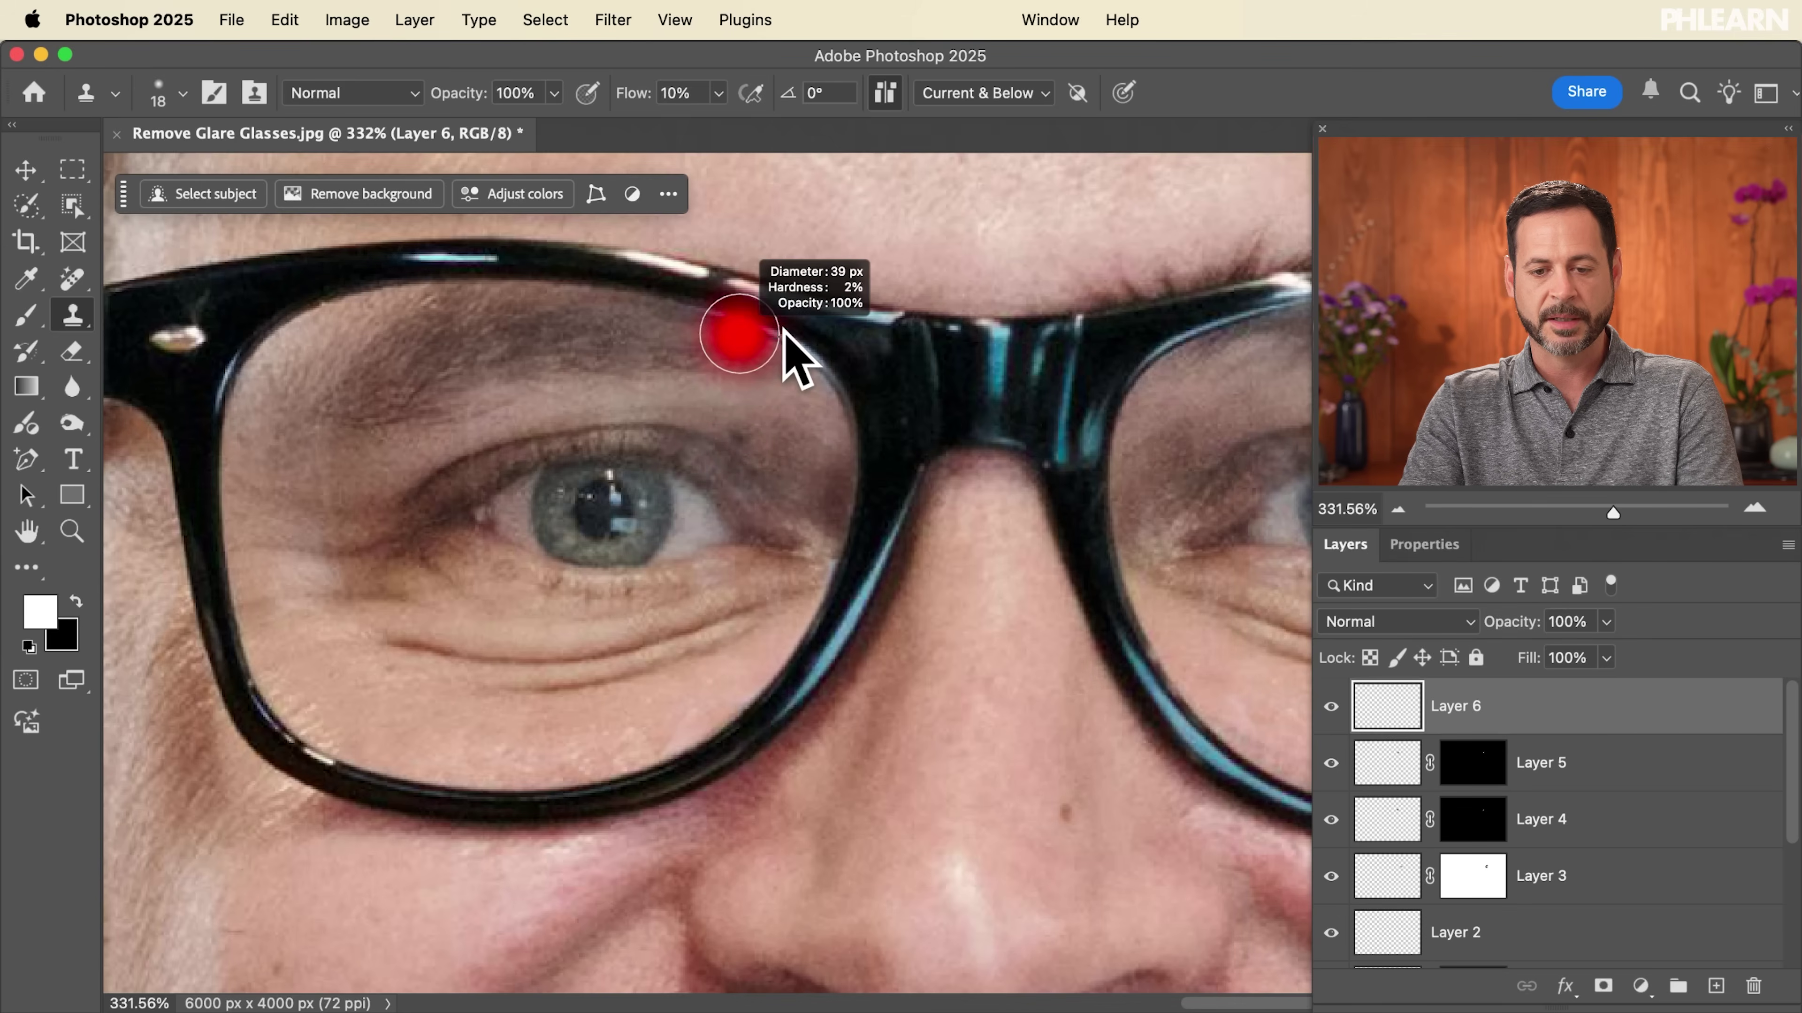
{"action": "mouse_move", "coordinate": [769, 438]}
{"action": "left_mouse_down"}
{"action": "mouse_move", "coordinate": [715, 403]}
{"action": "mouse_move", "coordinate": [764, 430]}
{"action": "left_mouse_up"}
{"action": "scroll", "coordinate": [949, 564], "scroll_direction": "down", "scroll_amount": 4}
{"action": "scroll", "coordinate": [947, 566], "scroll_direction": "down", "scroll_amount": 1}
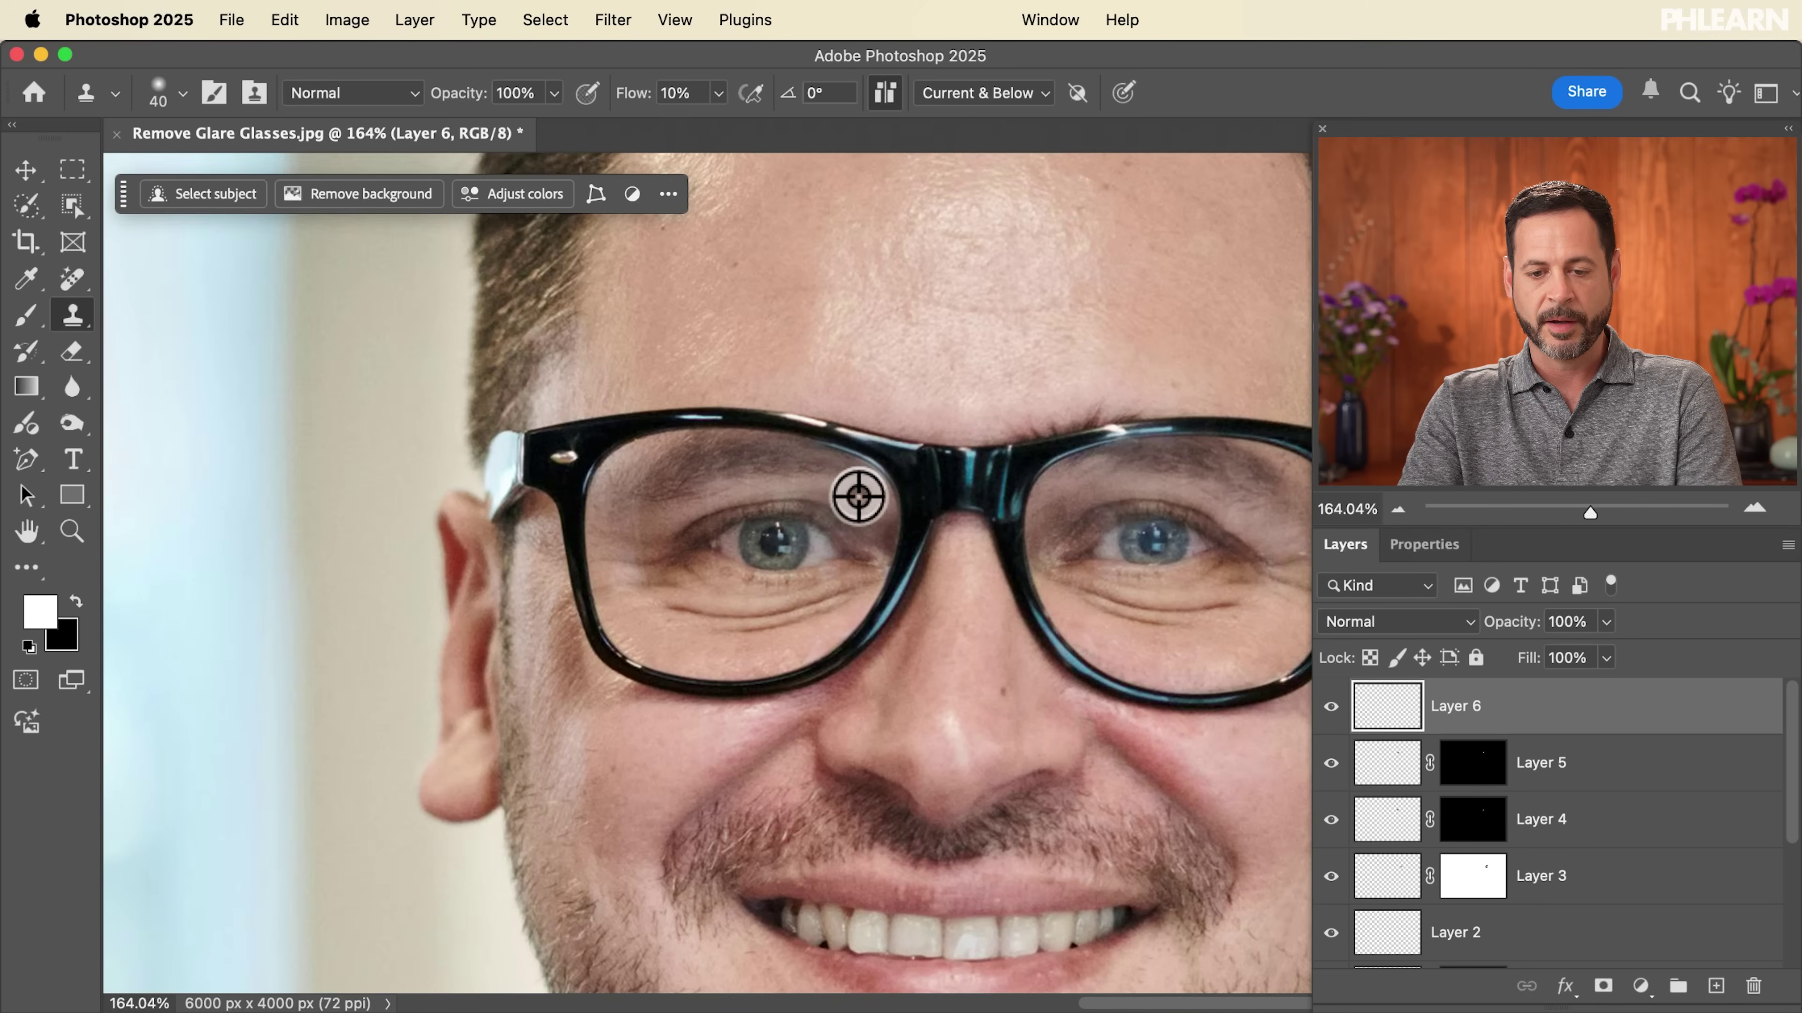
{"action": "left_click", "coordinate": [759, 491], "text": "alt"}
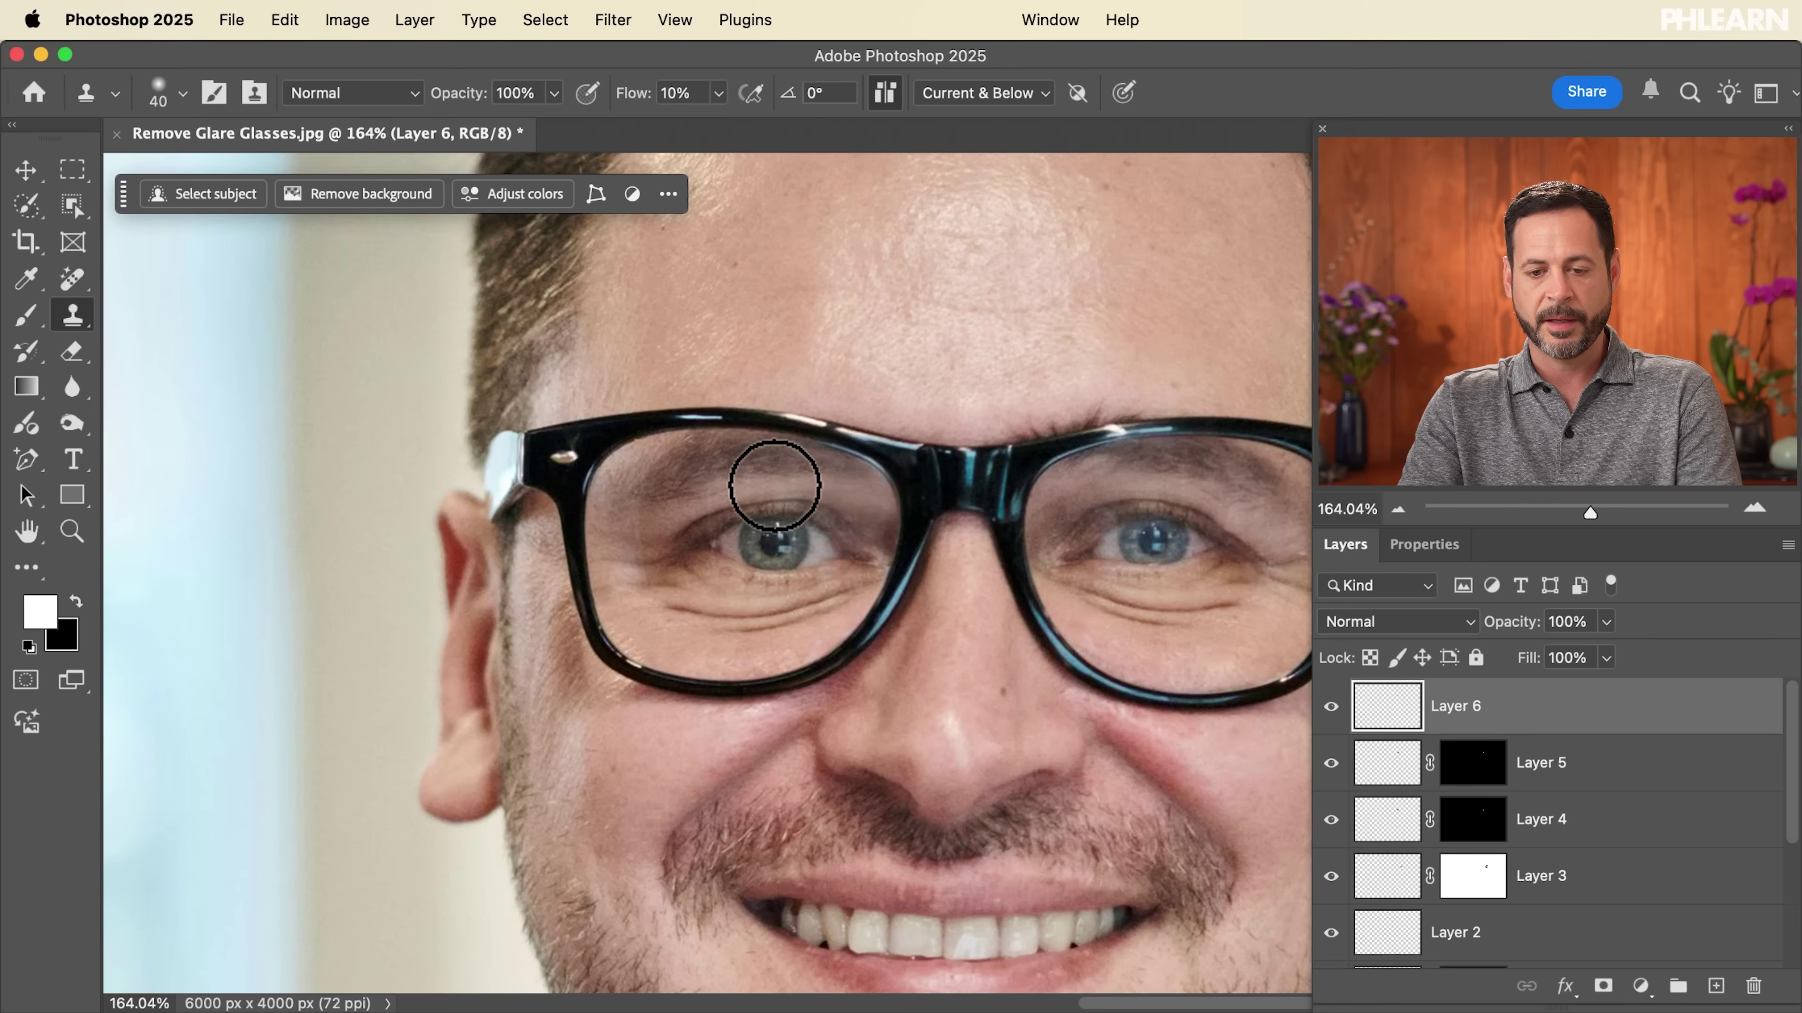
- Group all retouching layers from Layer 6 down to the lowest Generative Fill layer
{"action": "scroll", "coordinate": [1289, 773], "scroll_direction": "right", "scroll_amount": 3}
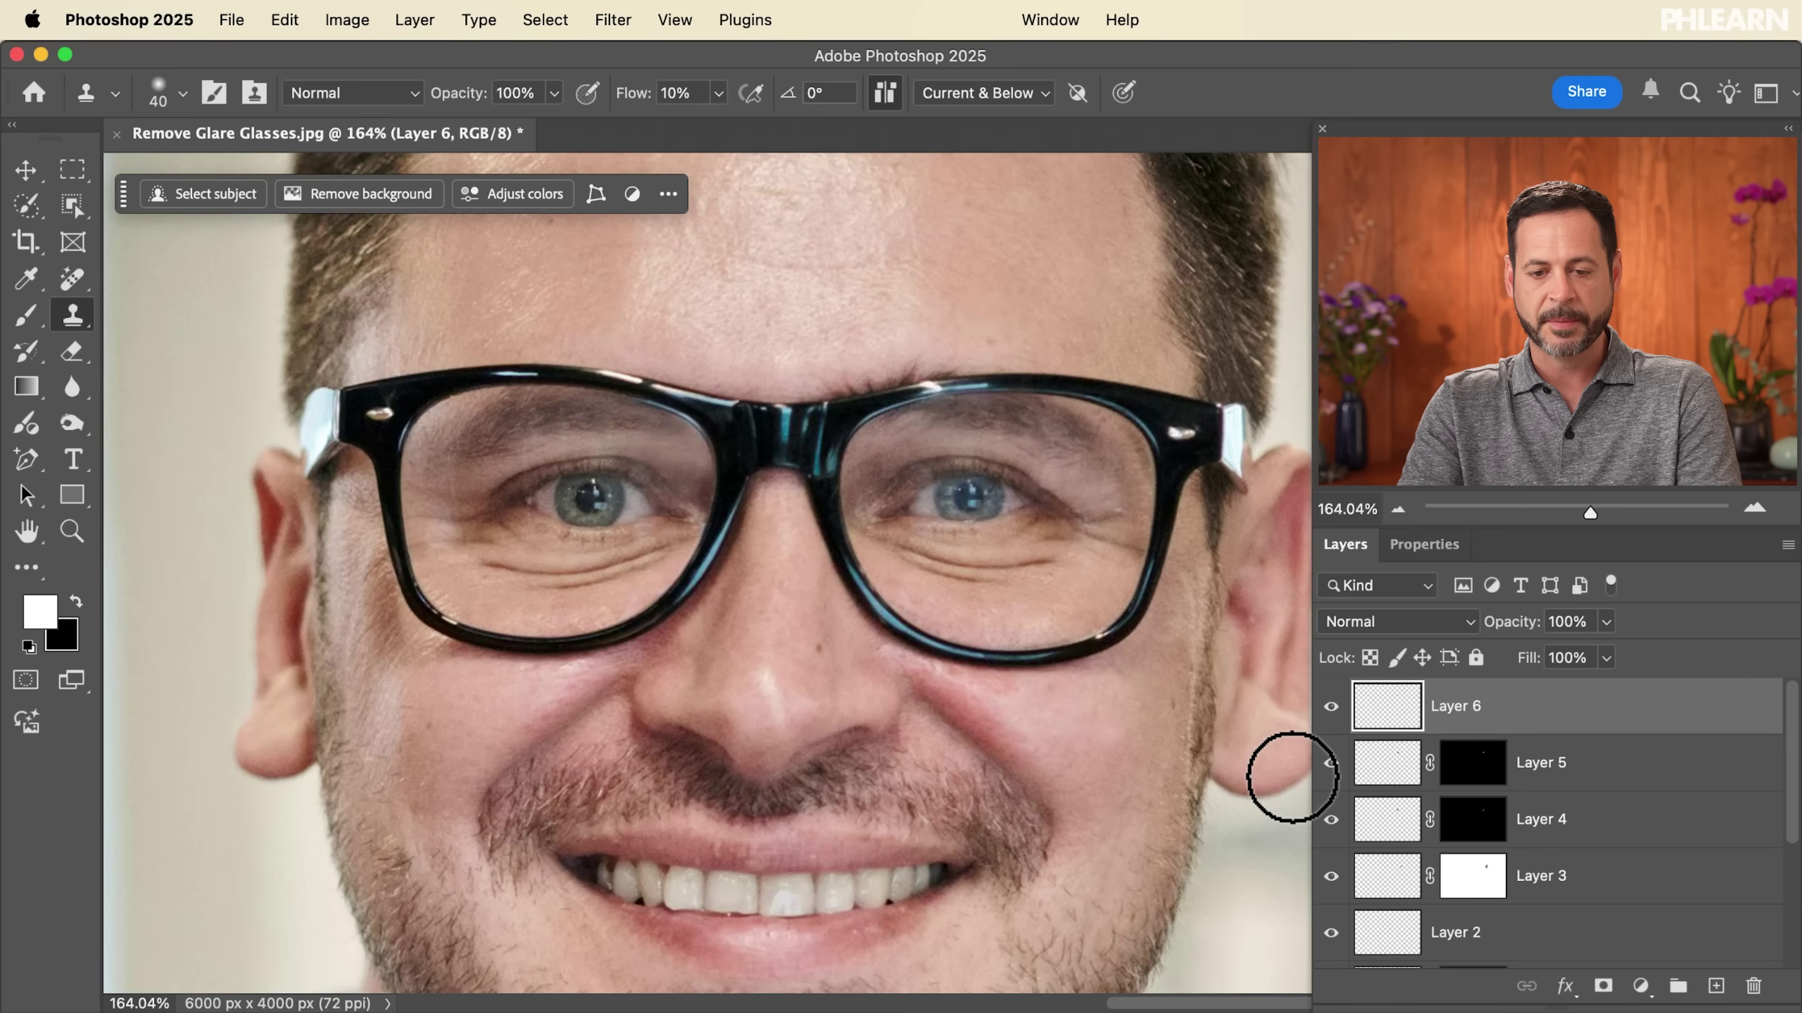
{"action": "scroll", "coordinate": [1289, 774], "scroll_direction": "right", "scroll_amount": 1}
{"action": "scroll", "coordinate": [1286, 771], "scroll_direction": "up", "scroll_amount": 3}
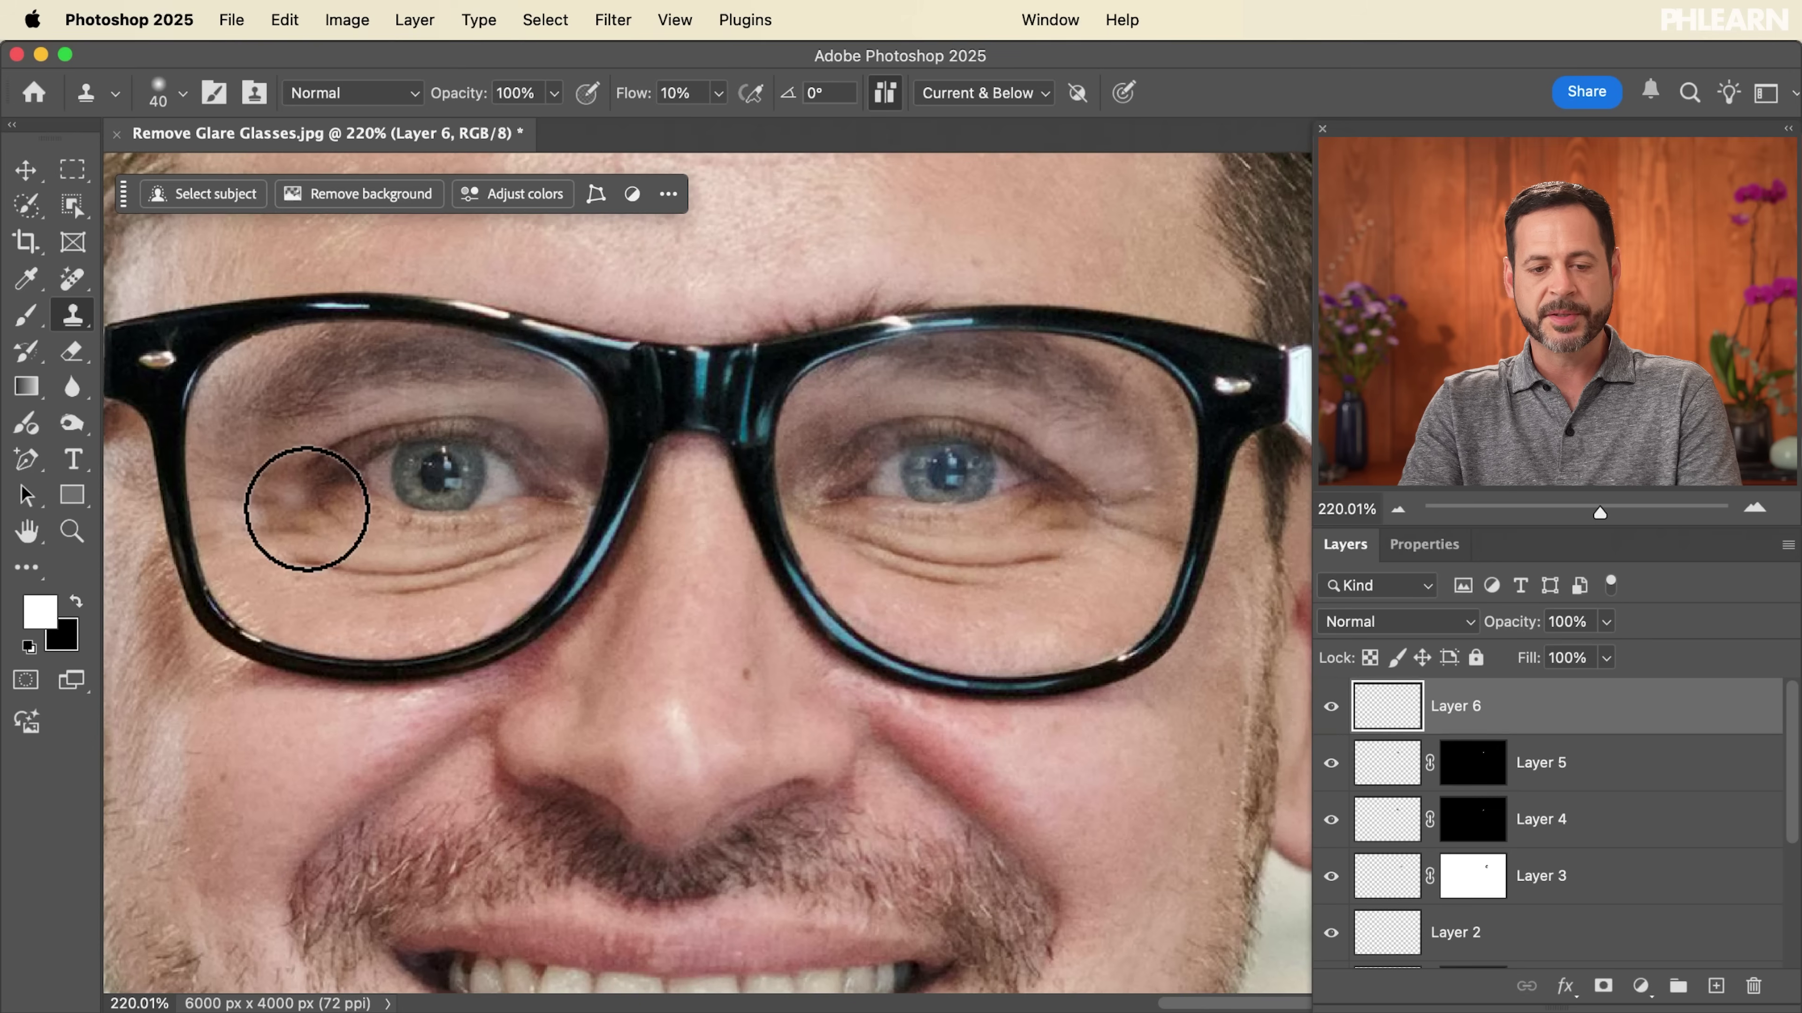
{"action": "scroll", "coordinate": [1532, 809], "scroll_direction": "down", "scroll_amount": 4}
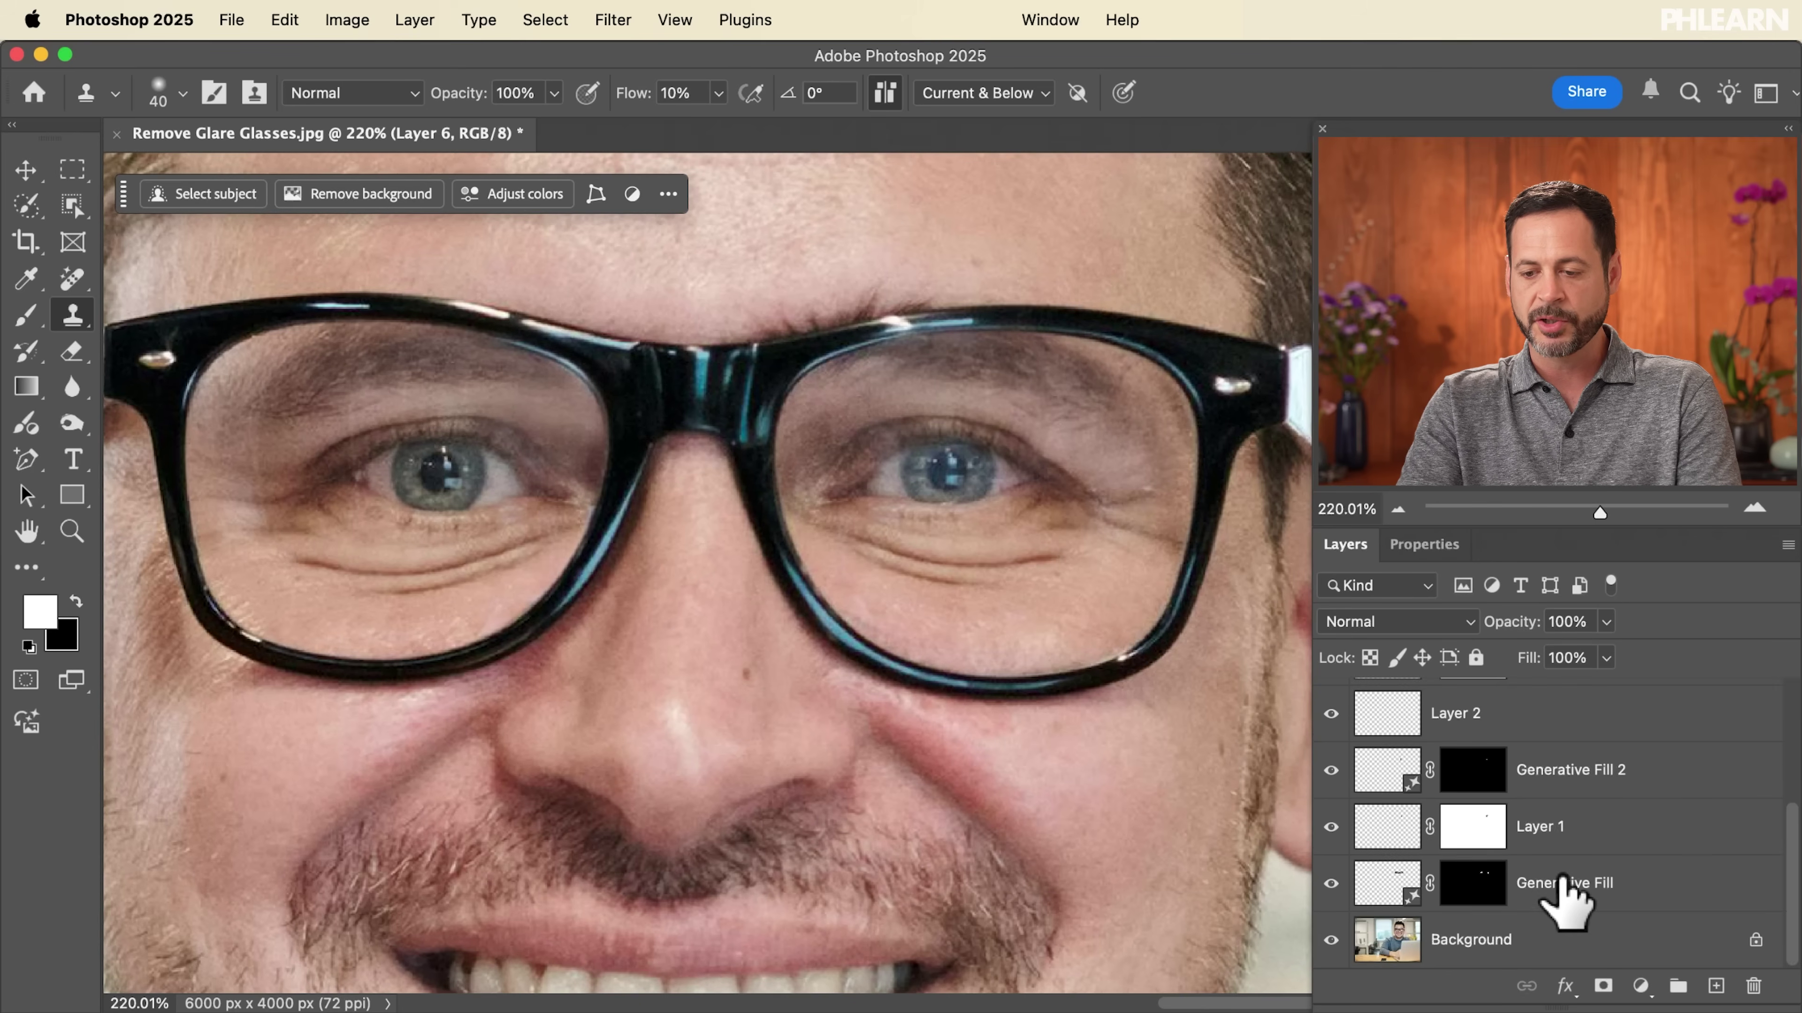
{"action": "left_click", "coordinate": [1560, 897], "text": "shift"}
{"action": "key", "text": "super+g"}
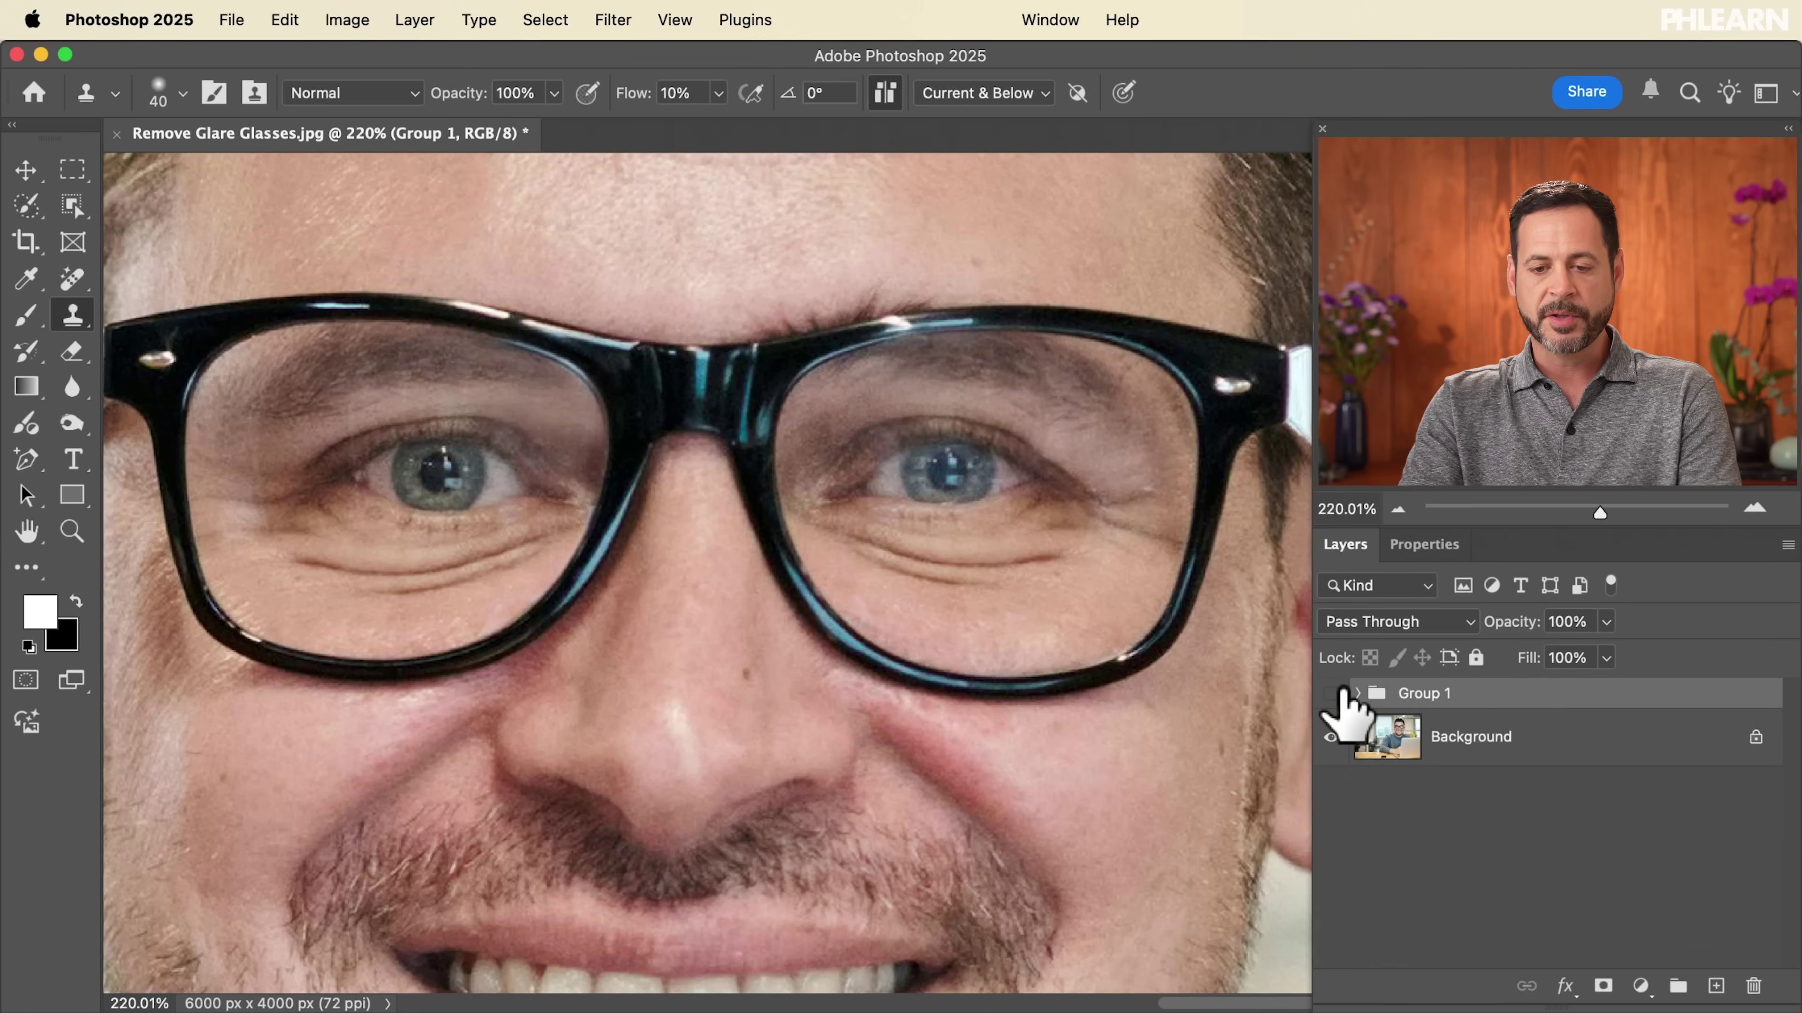
- Toggle Group 1's visibility to compare the glasses before and after the glare removal
{"action": "left_click", "coordinate": [1330, 693]}
{"action": "left_click", "coordinate": [1330, 693]}
{"action": "left_click", "coordinate": [1330, 693]}
{"action": "left_click", "coordinate": [1330, 694]}
{"action": "left_click", "coordinate": [1332, 693]}
{"action": "left_click", "coordinate": [1331, 693]}
{"action": "left_click", "coordinate": [1332, 694]}
{"action": "left_click", "coordinate": [1331, 694]}
- On a new layer, clone dark pupil tone over the reflections in the right lens's eye with a soft 8 px brush at 100% flow
{"action": "scroll", "coordinate": [977, 461], "scroll_direction": "up", "scroll_amount": 8}
{"action": "scroll", "coordinate": [977, 461], "scroll_direction": "up", "scroll_amount": 3}
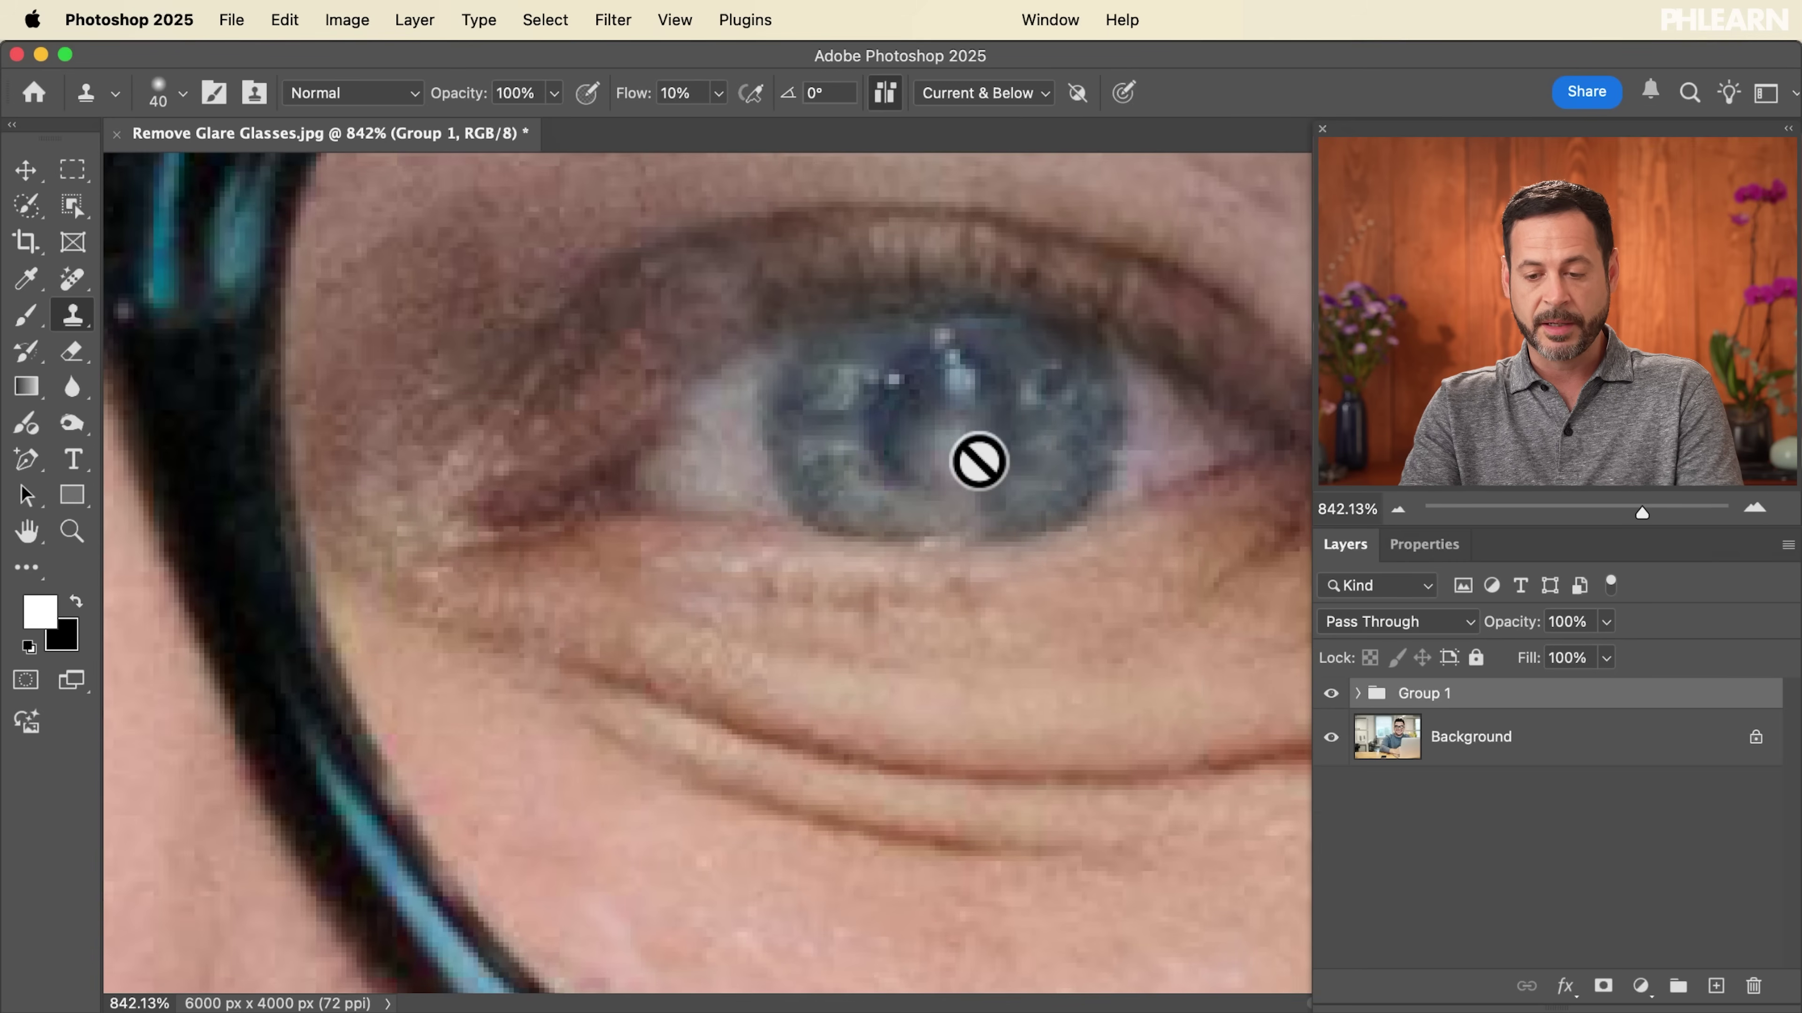
{"action": "key", "text": "super+shift+alt+n"}
{"action": "mouse_move", "coordinate": [978, 474]}
{"action": "left_mouse_down"}
{"action": "mouse_move", "coordinate": [993, 477]}
{"action": "mouse_move", "coordinate": [858, 490]}
{"action": "left_mouse_up"}
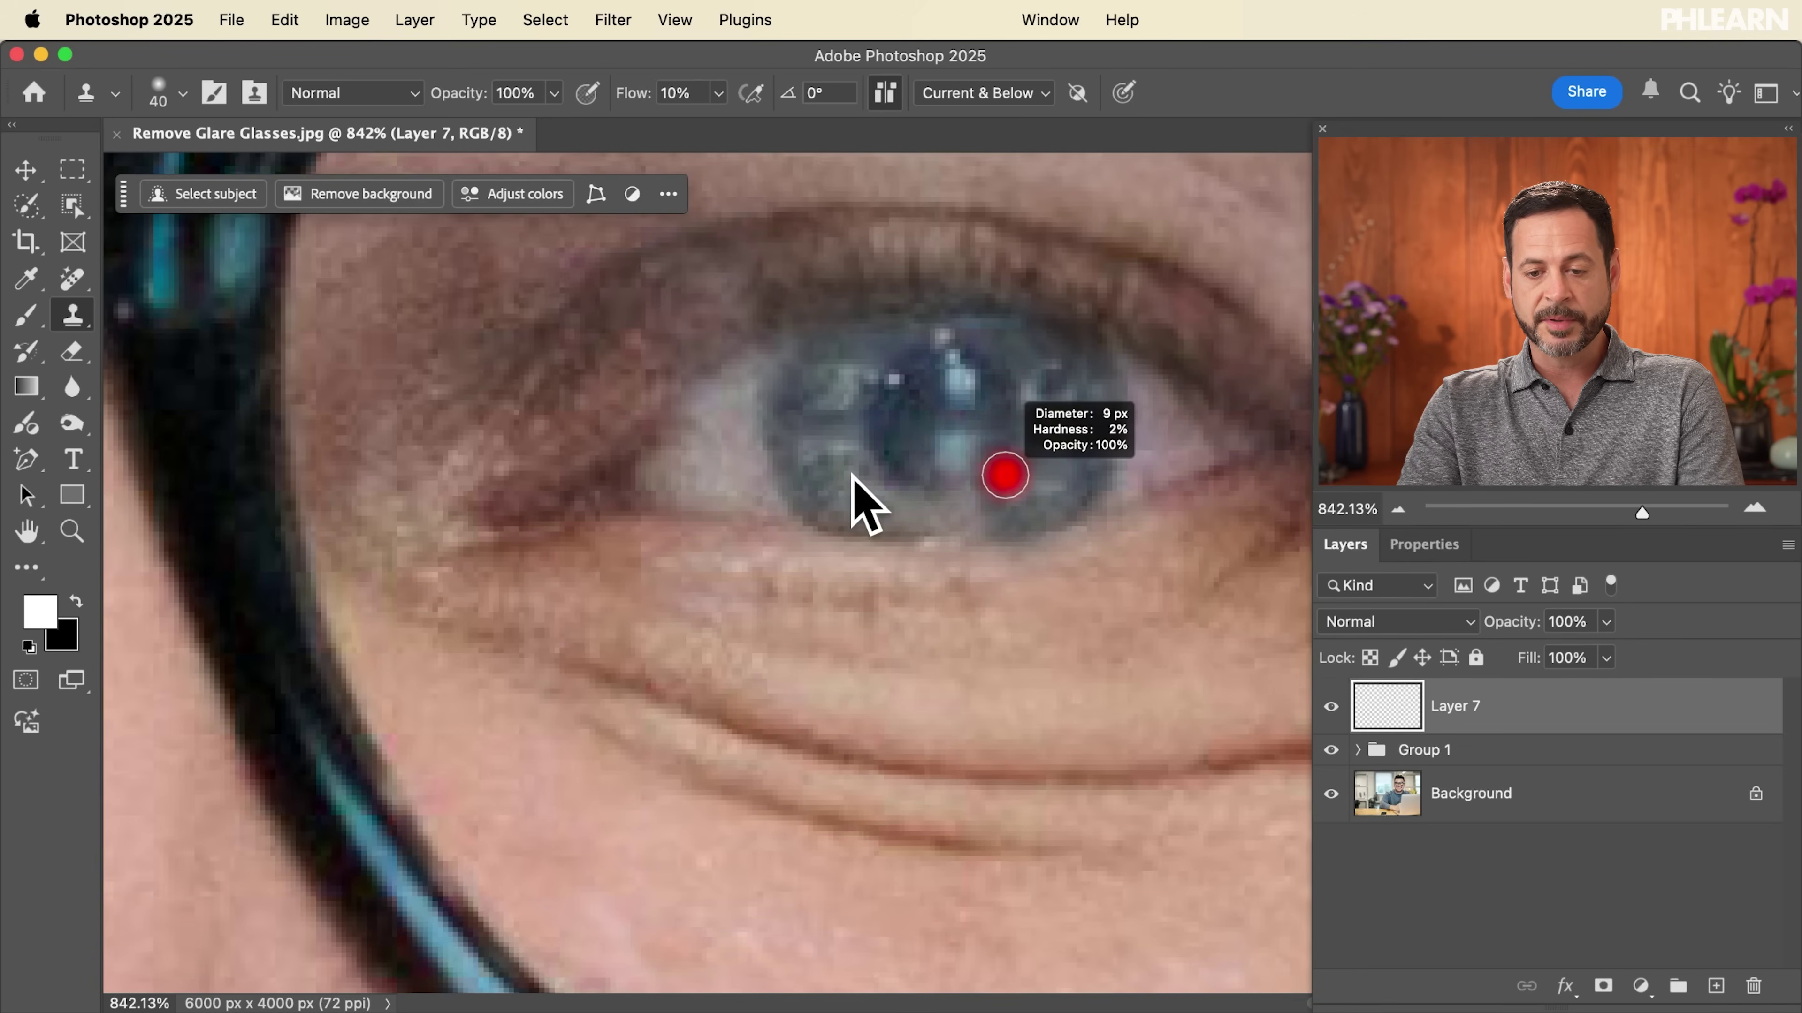
{"action": "mouse_move", "coordinate": [1000, 439]}
{"action": "left_mouse_down"}
{"action": "mouse_move", "coordinate": [1011, 465]}
{"action": "mouse_move", "coordinate": [905, 424]}
{"action": "left_mouse_up"}
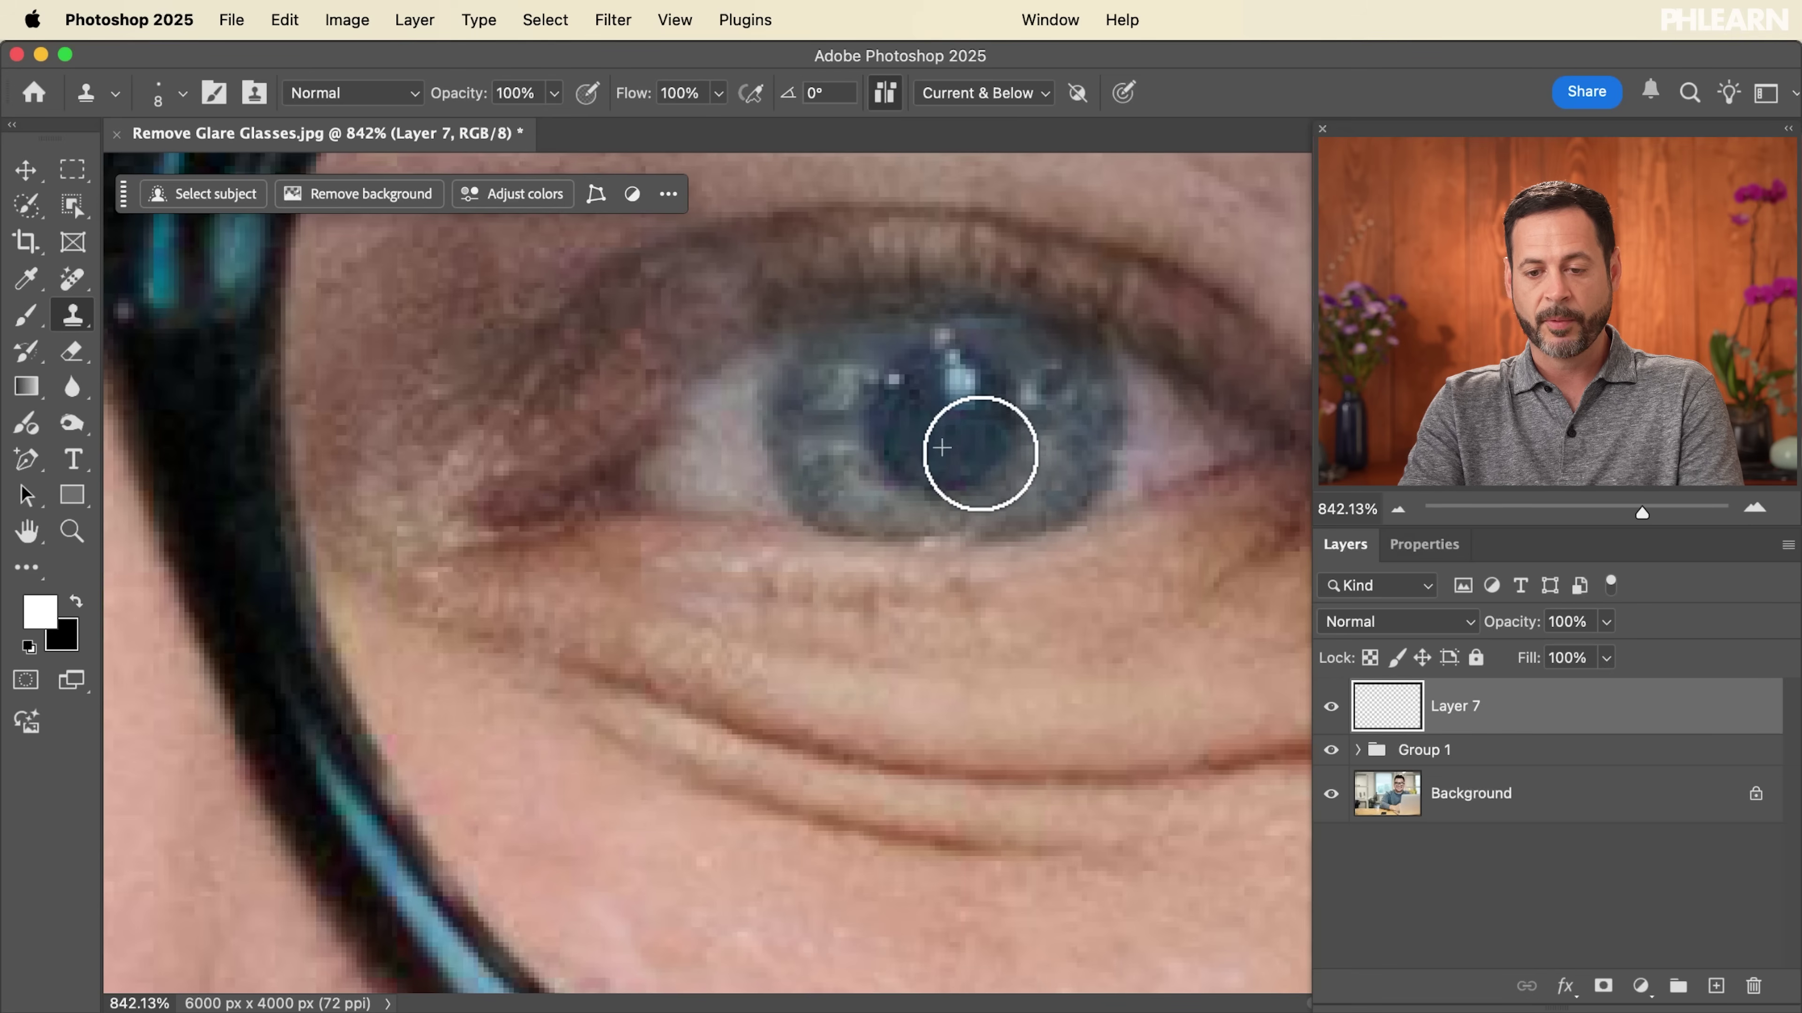
{"action": "left_click_drag", "start_coordinate": [954, 402], "coordinate": [960, 381]}
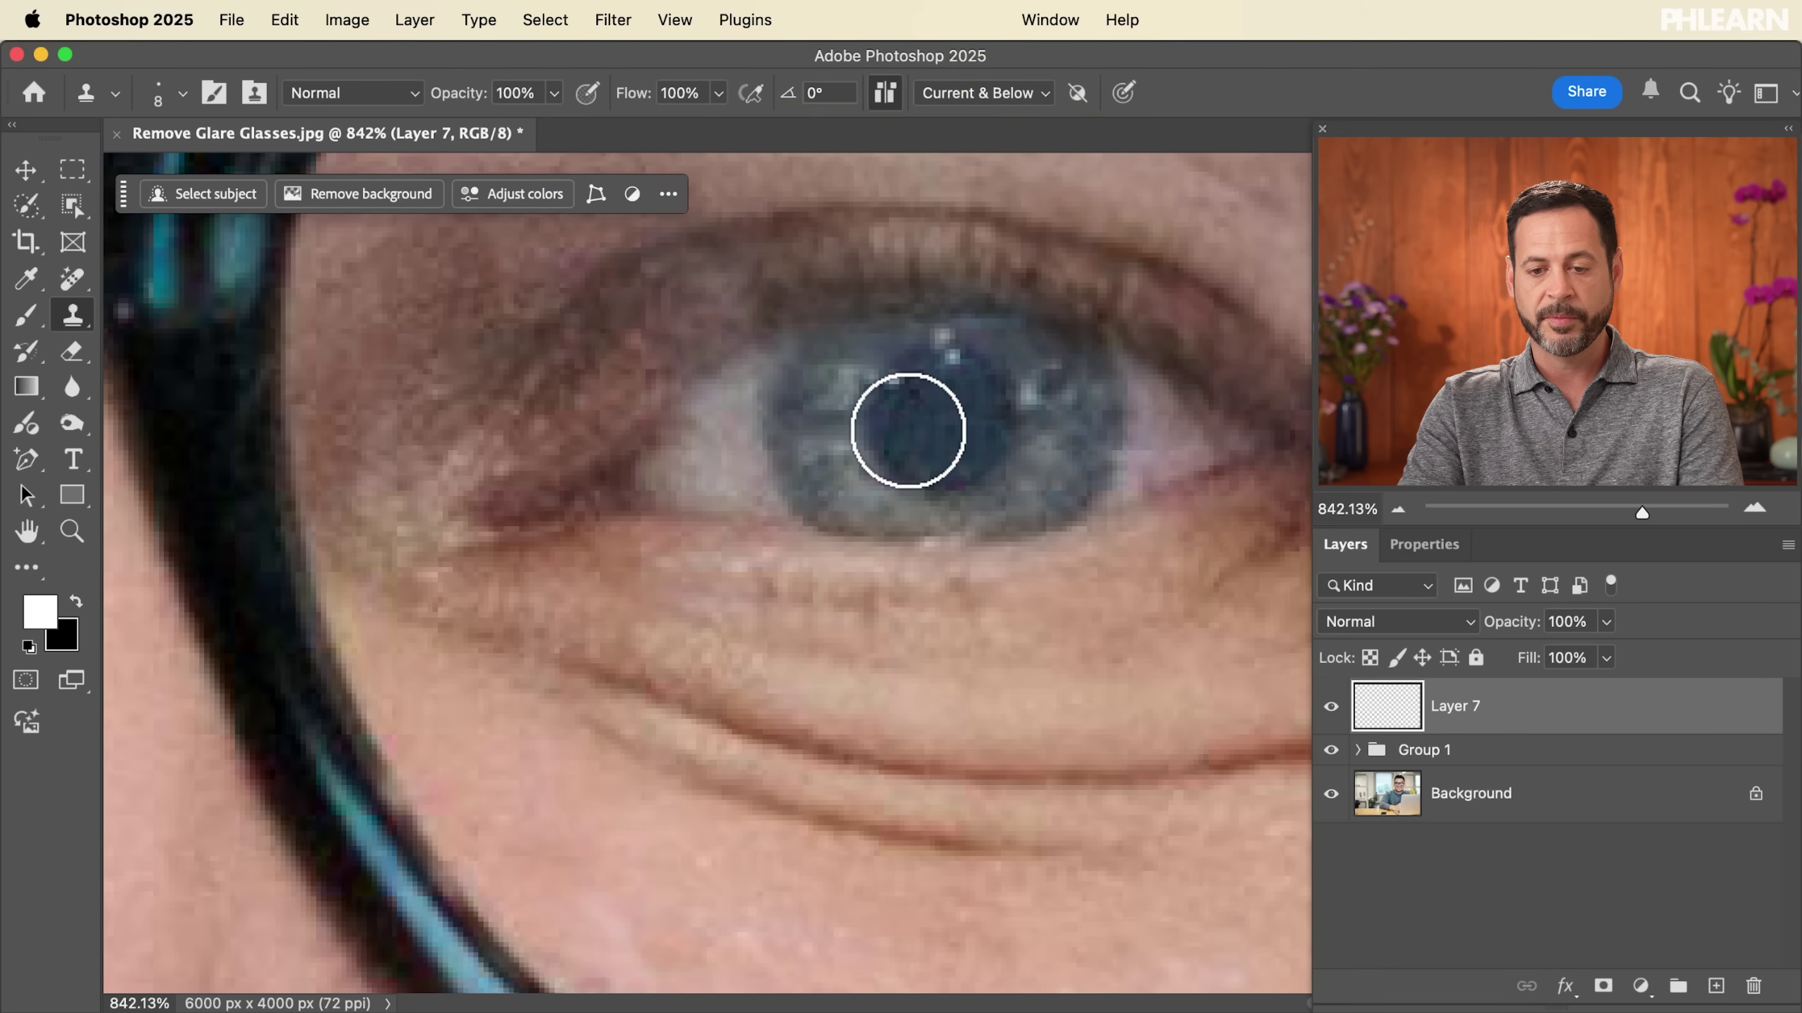
- Clone clean pupil and iris areas over the window reflections in the left lens's eye
{"action": "scroll", "coordinate": [909, 422], "scroll_direction": "left", "scroll_amount": 10}
{"action": "scroll", "coordinate": [908, 430], "scroll_direction": "left", "scroll_amount": 10}
{"action": "left_click", "coordinate": [575, 395], "text": "alt"}
{"action": "mouse_move", "coordinate": [607, 398]}
{"action": "left_mouse_down"}
{"action": "mouse_move", "coordinate": [587, 414]}
{"action": "mouse_move", "coordinate": [631, 402]}
{"action": "left_mouse_up"}
{"action": "left_click", "coordinate": [591, 386], "text": "alt"}
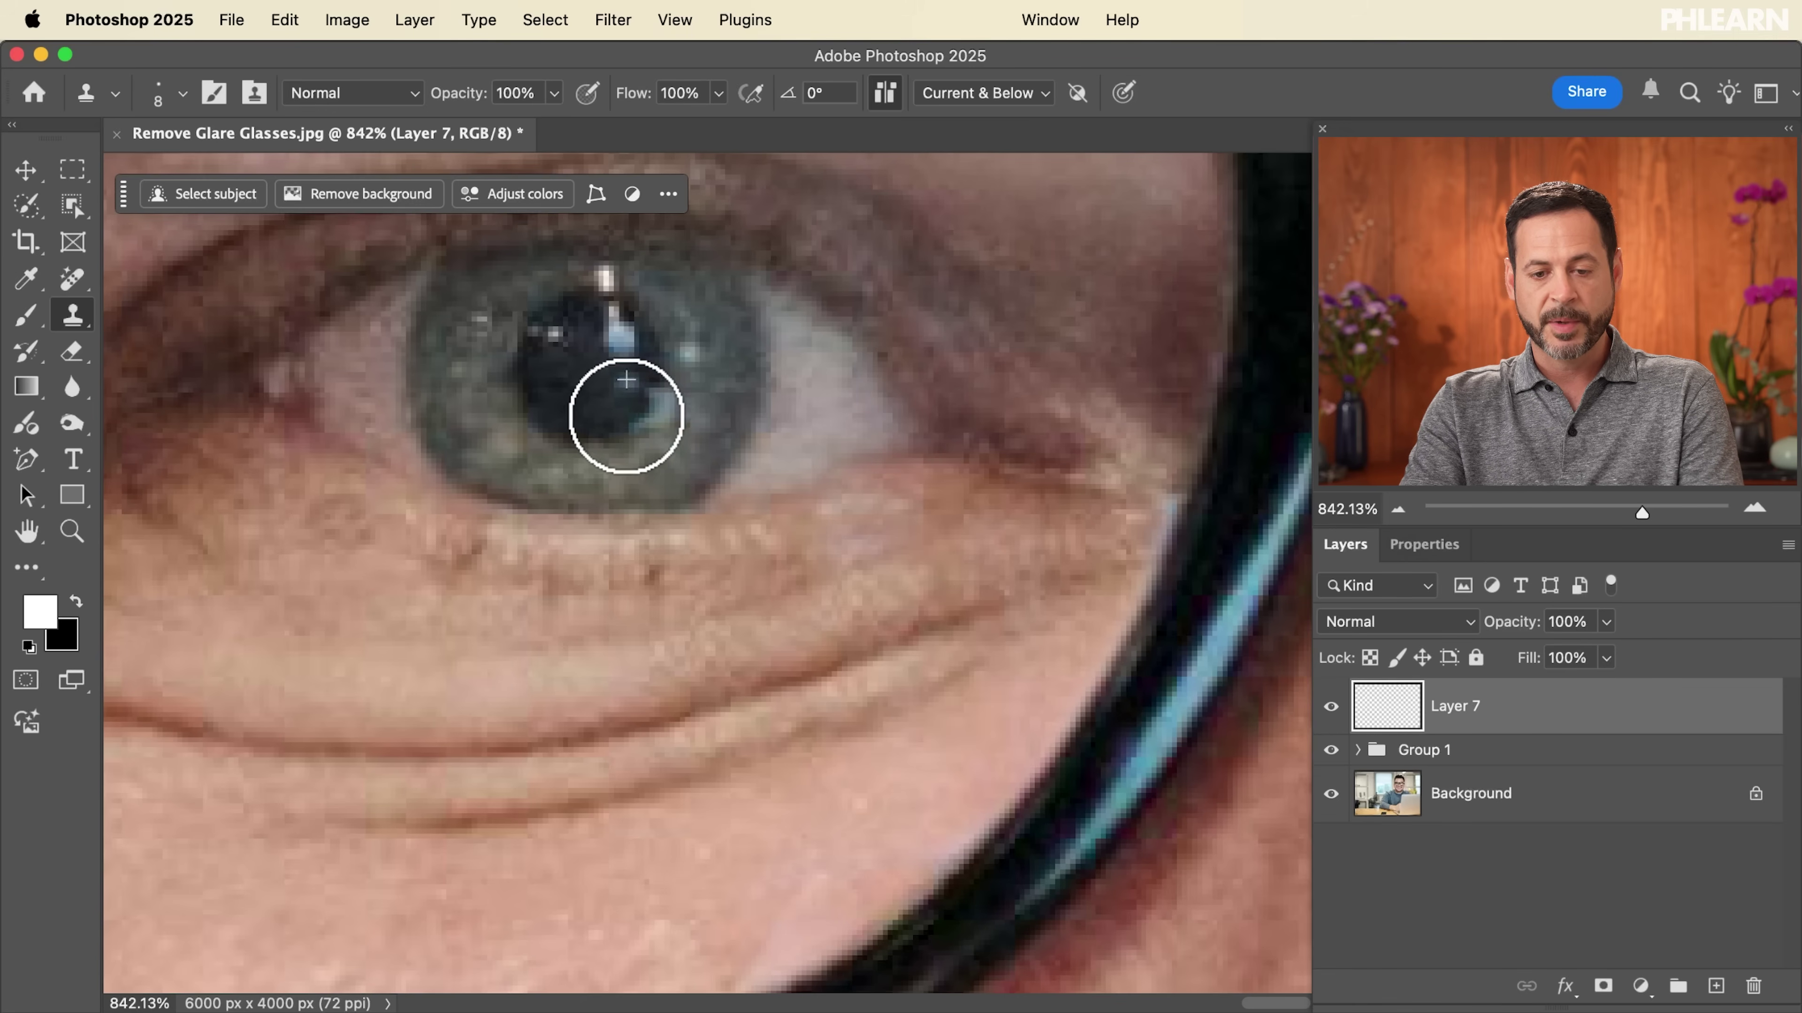
{"action": "left_click", "coordinate": [550, 406], "text": "alt"}
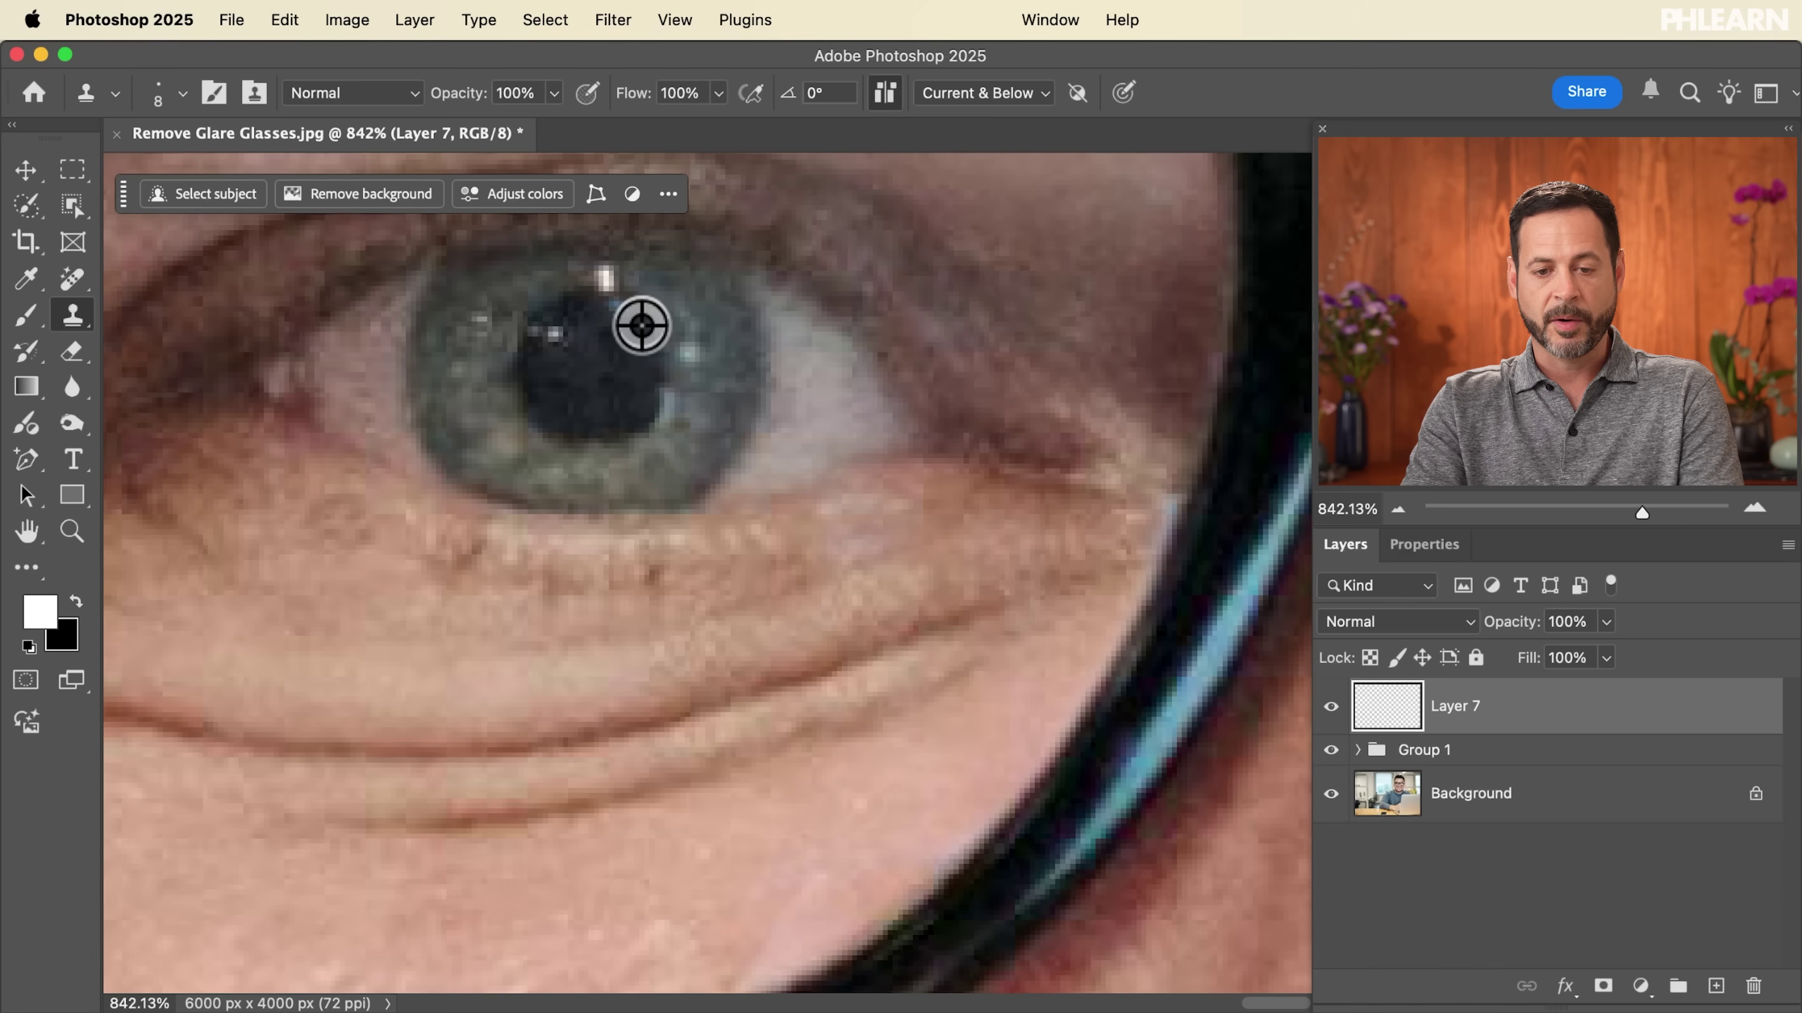
{"action": "left_click", "coordinate": [687, 385], "text": "alt"}
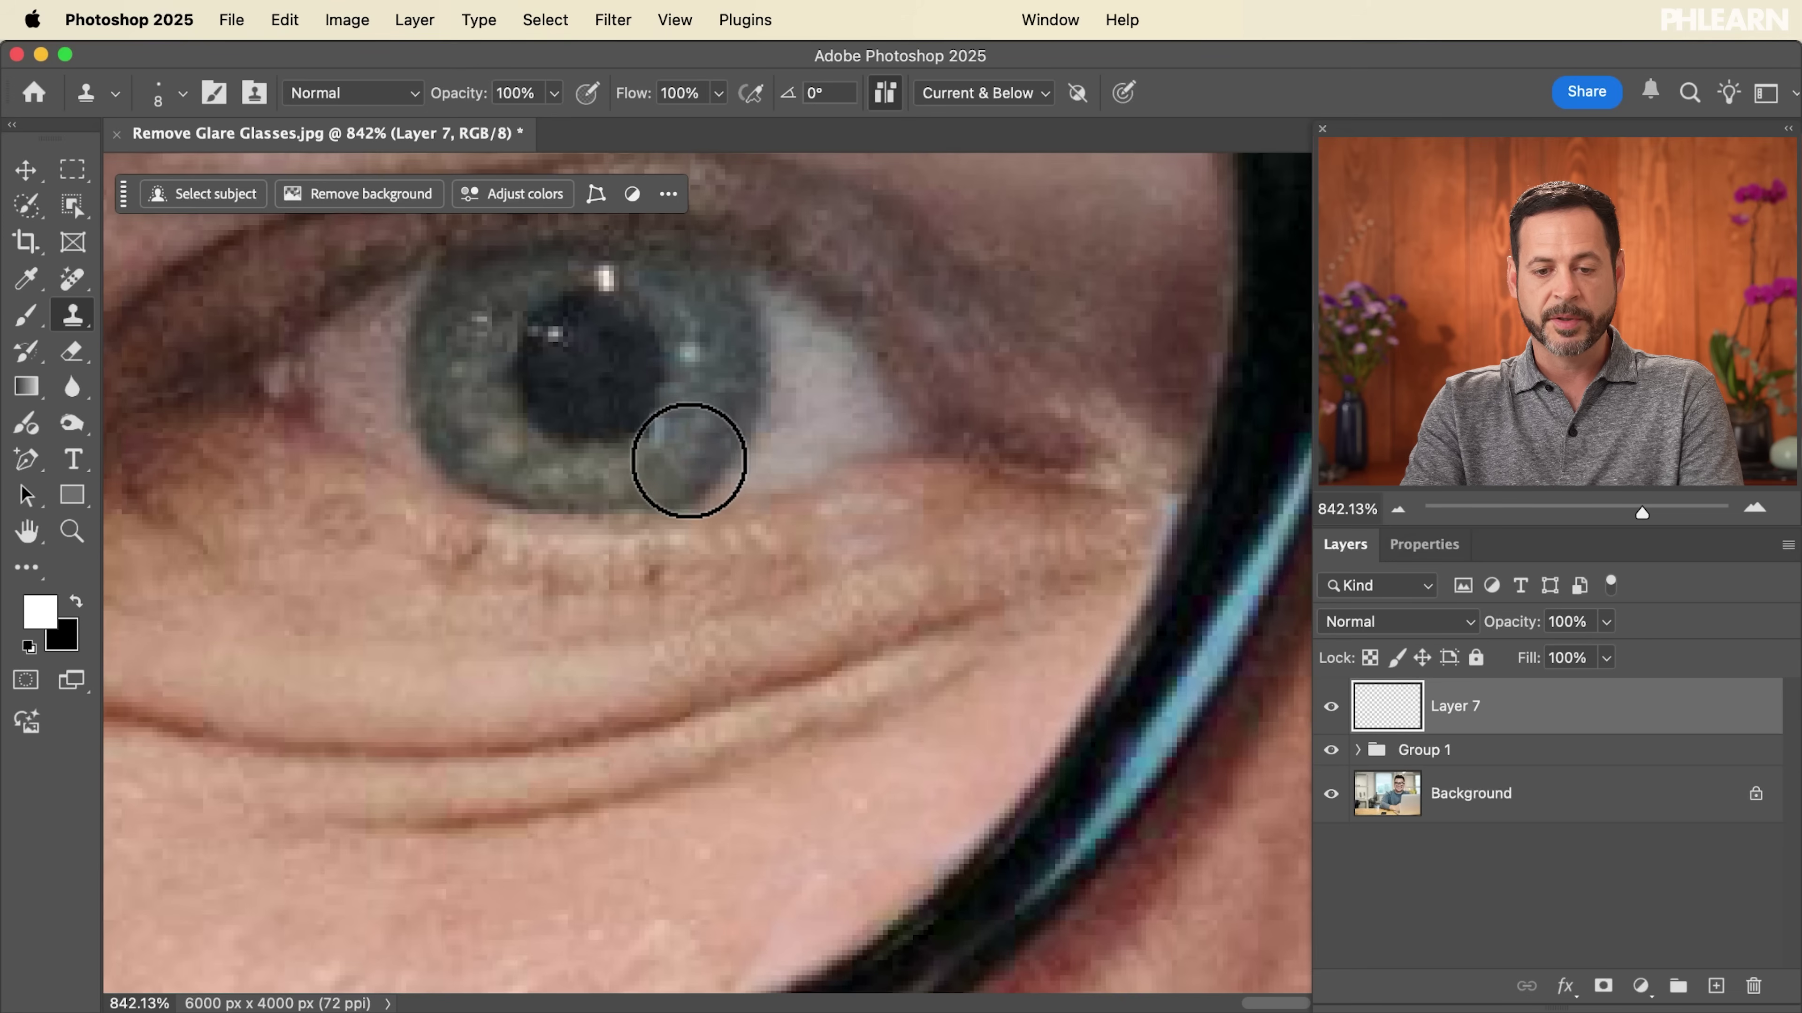
{"action": "left_click", "coordinate": [668, 473], "text": "alt"}
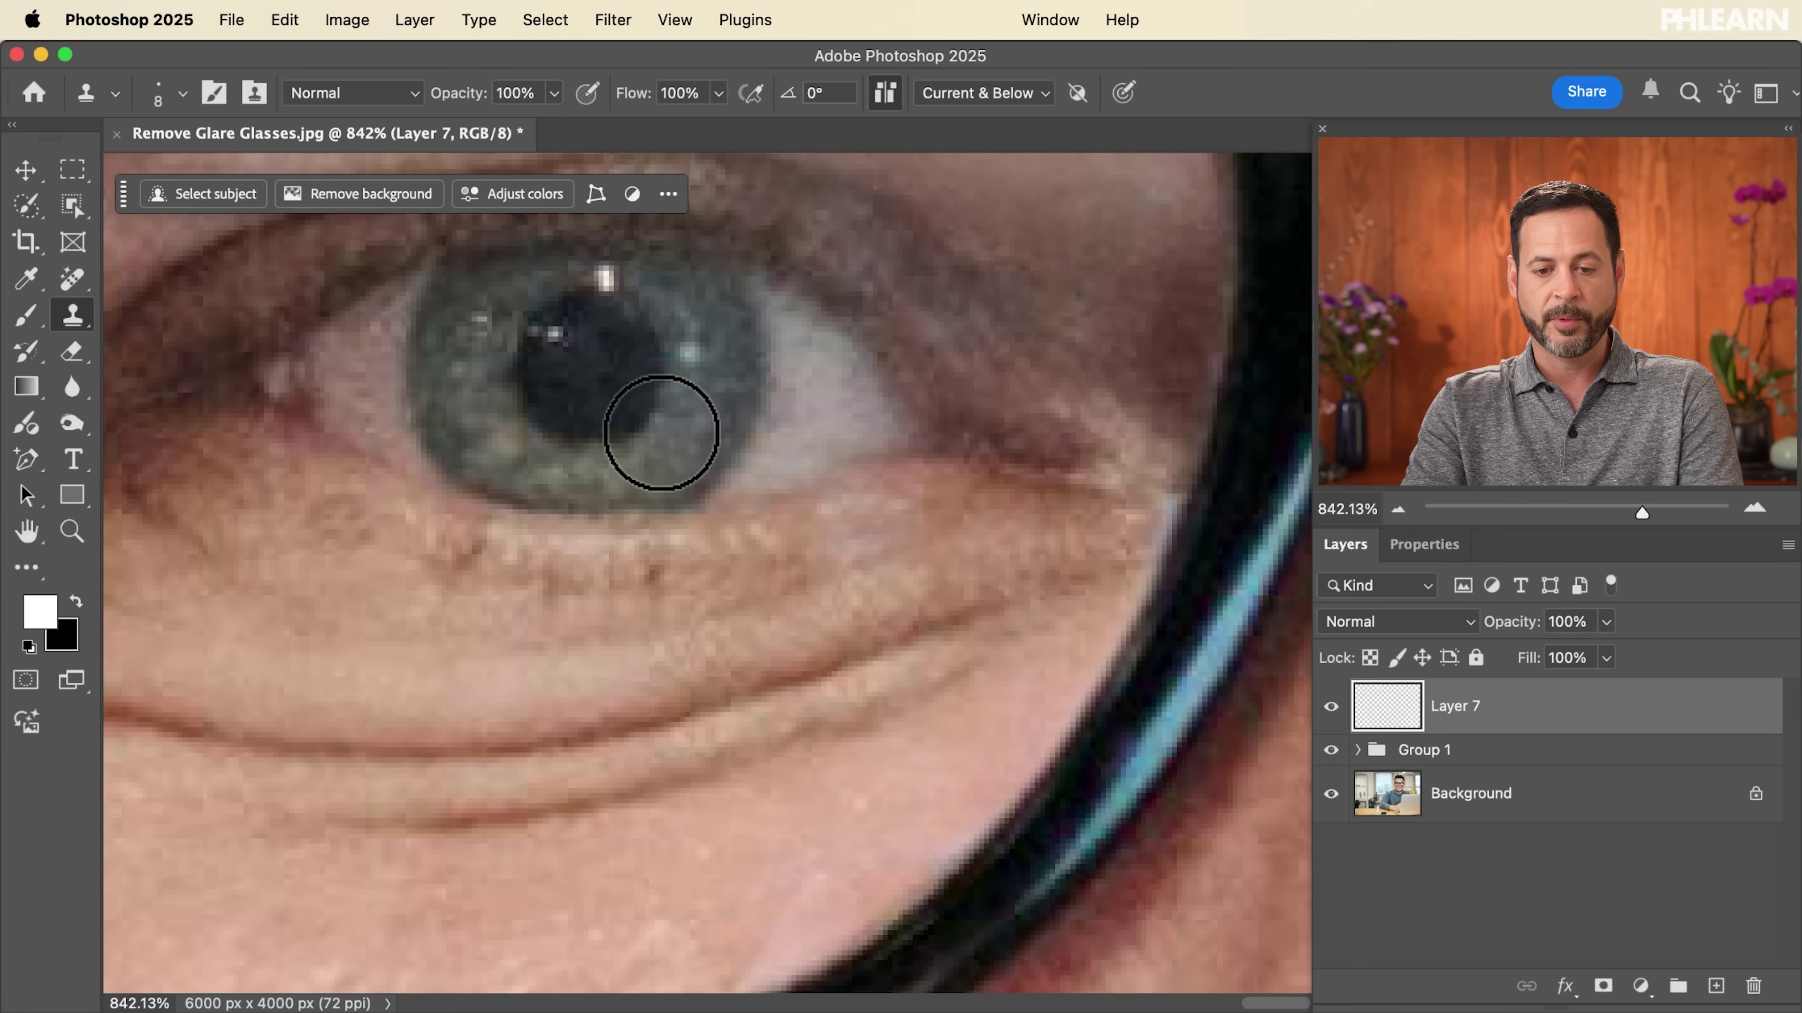
- Group Layer 7 together with Group 1
{"action": "scroll", "coordinate": [756, 391], "scroll_direction": "down", "scroll_amount": 5}
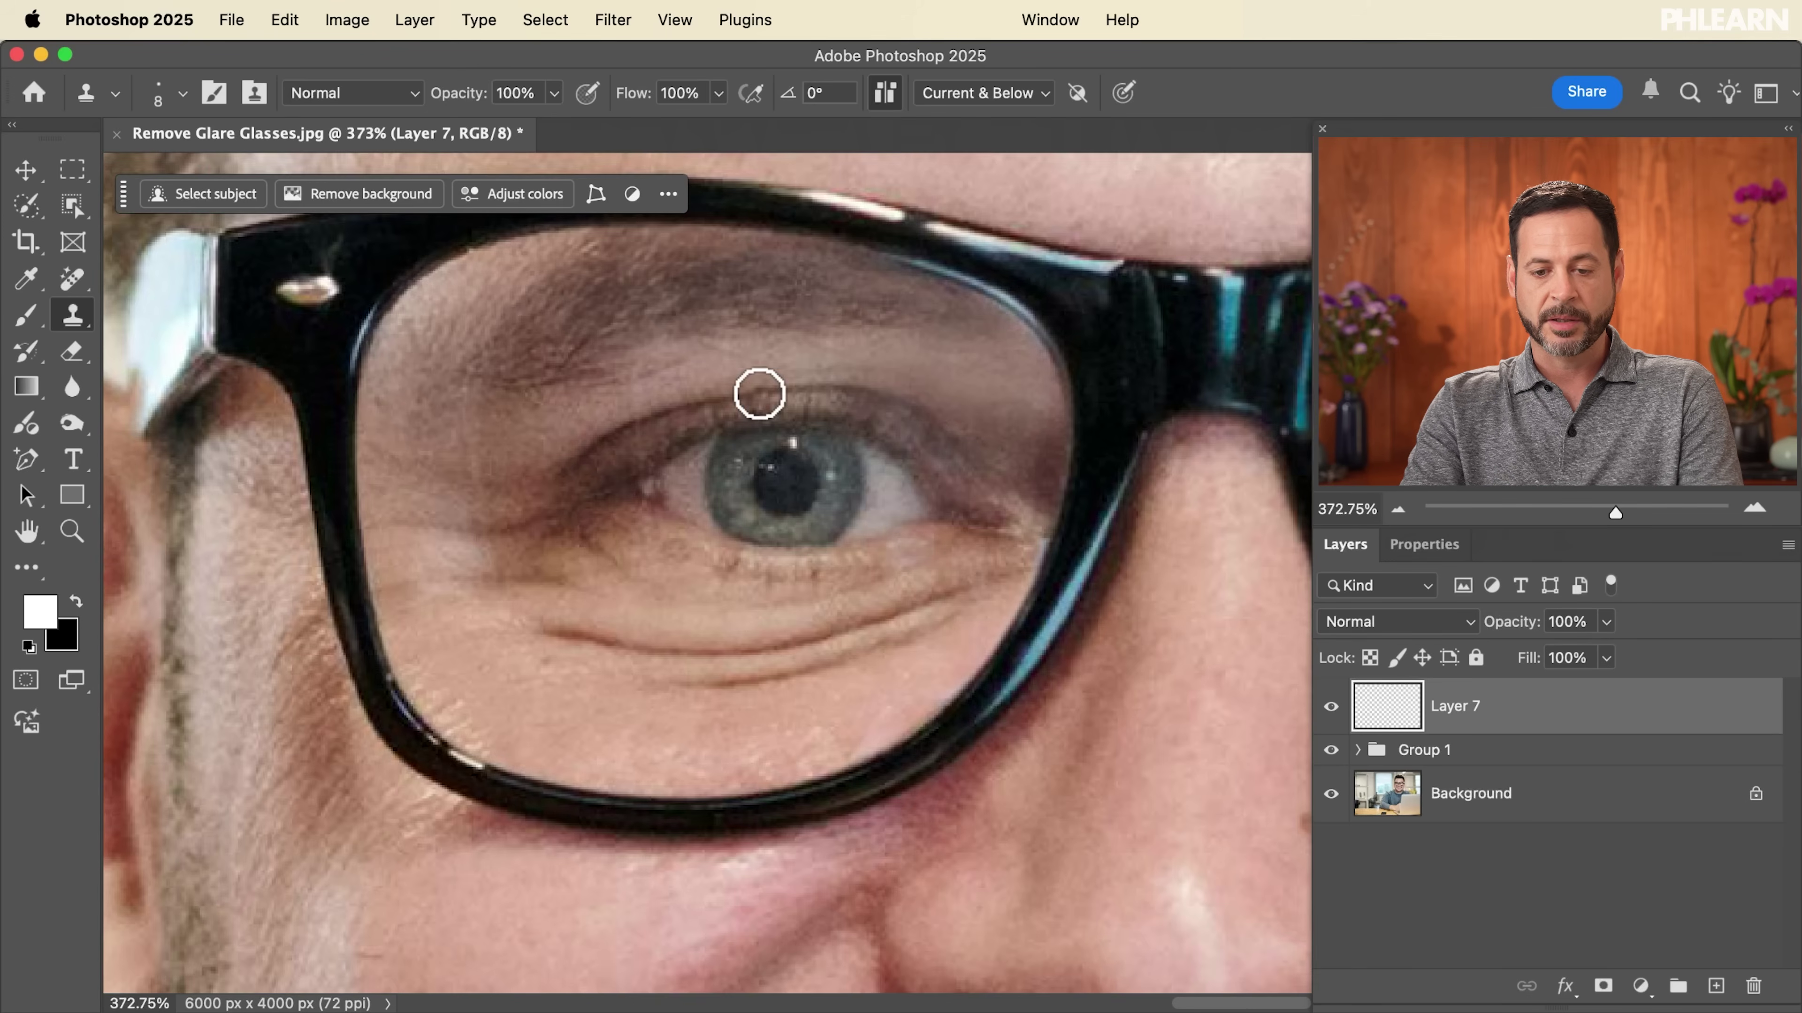
{"action": "scroll", "coordinate": [759, 393], "scroll_direction": "down", "scroll_amount": 3}
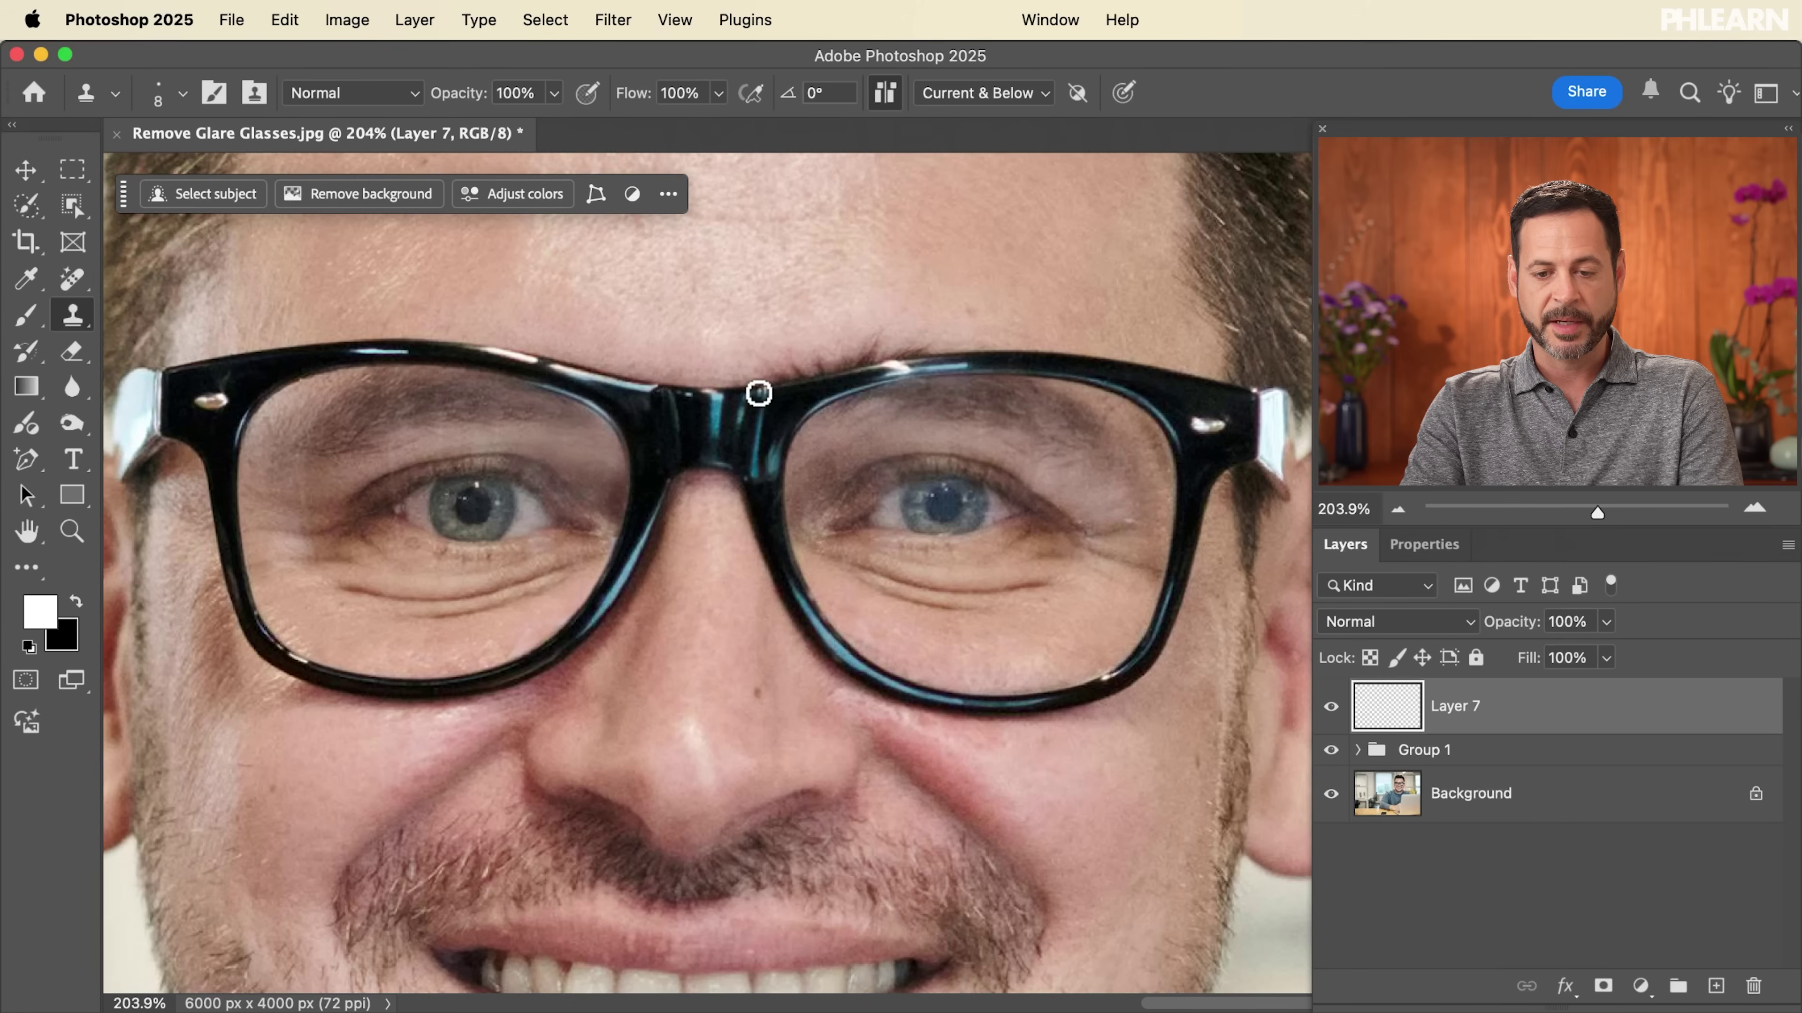
{"action": "scroll", "coordinate": [758, 391], "scroll_direction": "down", "scroll_amount": 3}
{"action": "scroll", "coordinate": [922, 461], "scroll_direction": "up", "scroll_amount": 1}
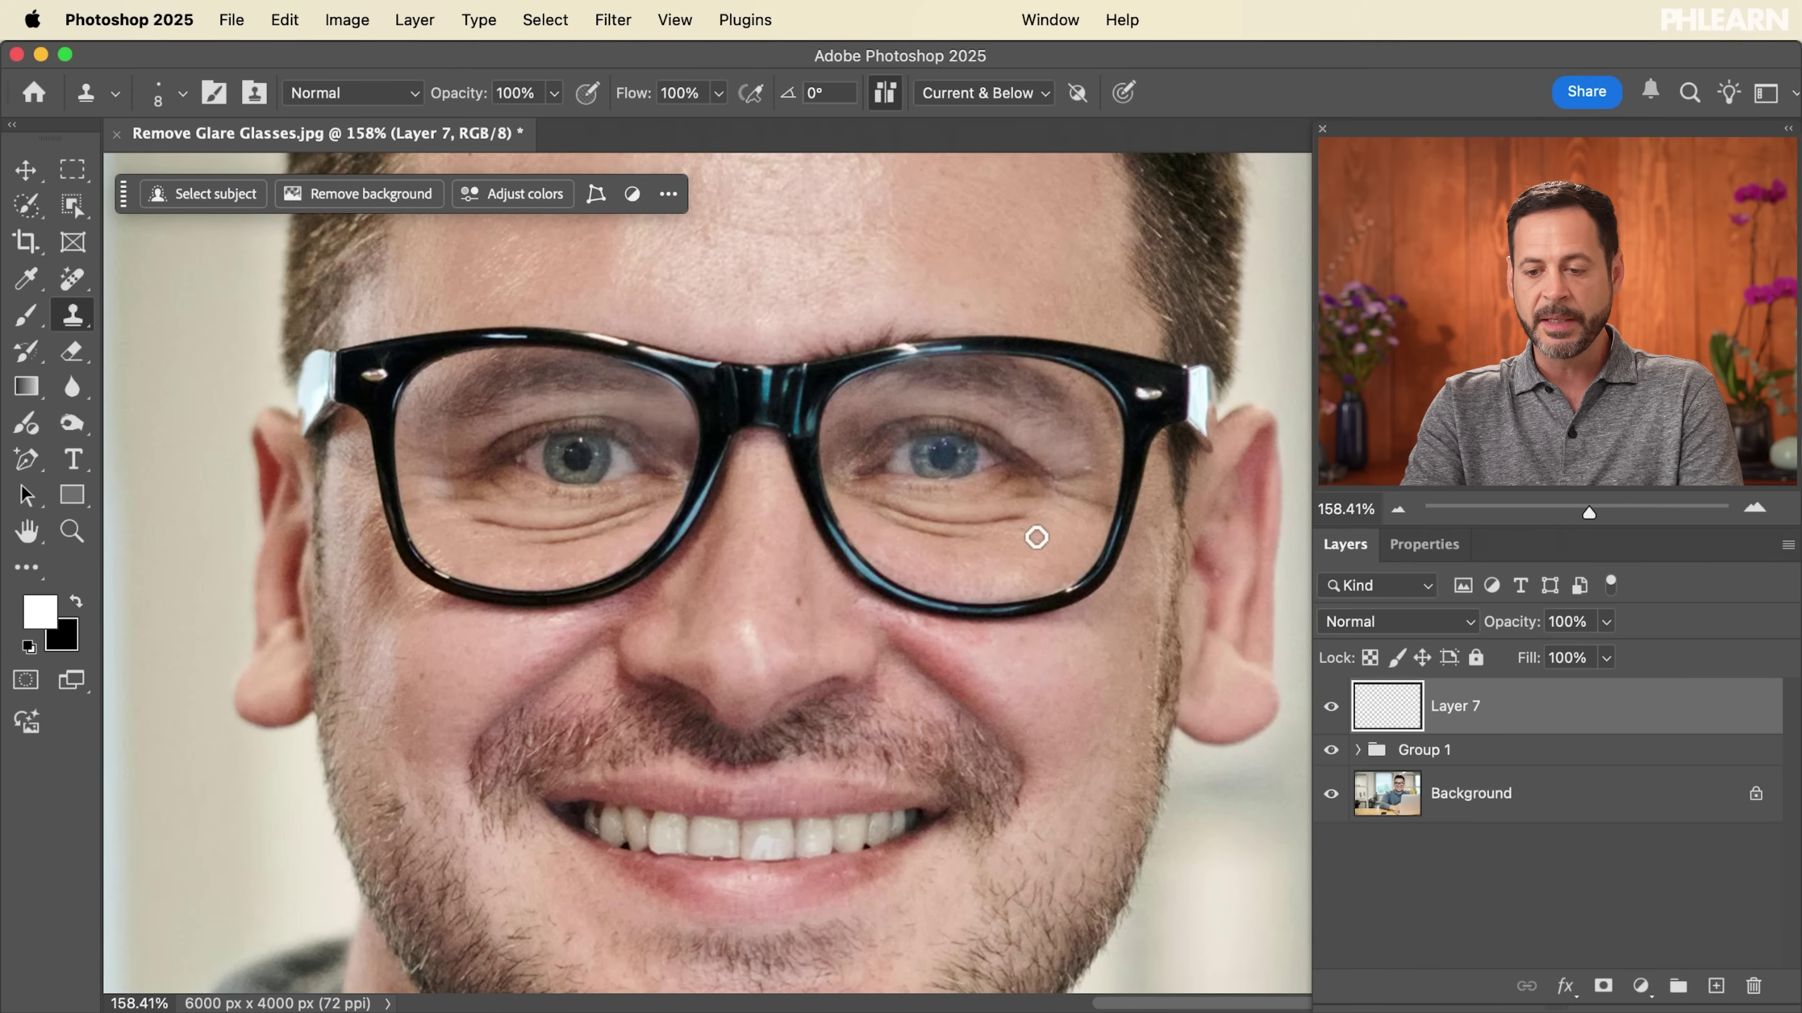
{"action": "left_click", "coordinate": [1412, 750], "text": "shift"}
{"action": "key", "text": "super+g"}
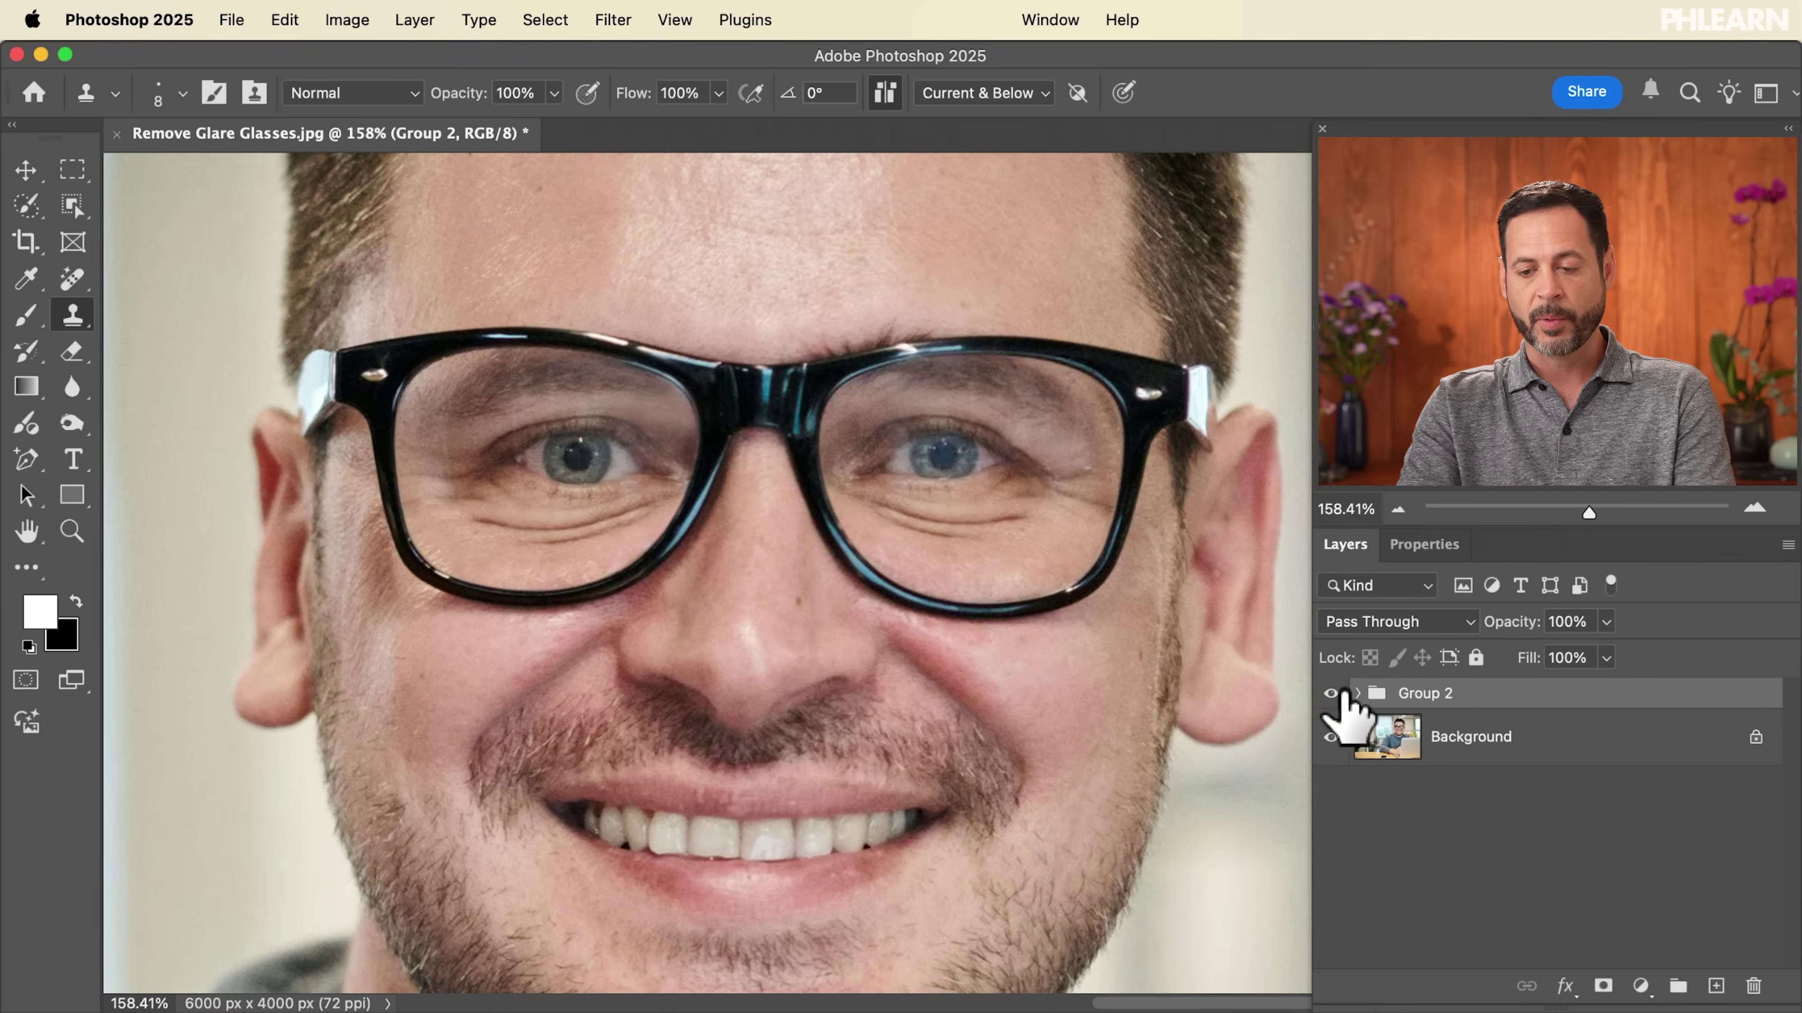
- Toggle Group 2's visibility to compare the original portrait with the complete retouch
{"action": "left_click", "coordinate": [1331, 693]}
{"action": "left_click", "coordinate": [1332, 694]}
{"action": "left_click", "coordinate": [1332, 693]}
{"action": "left_click", "coordinate": [1332, 694]}
{"action": "left_click", "coordinate": [1332, 694]}
{"action": "left_click", "coordinate": [1332, 694]}
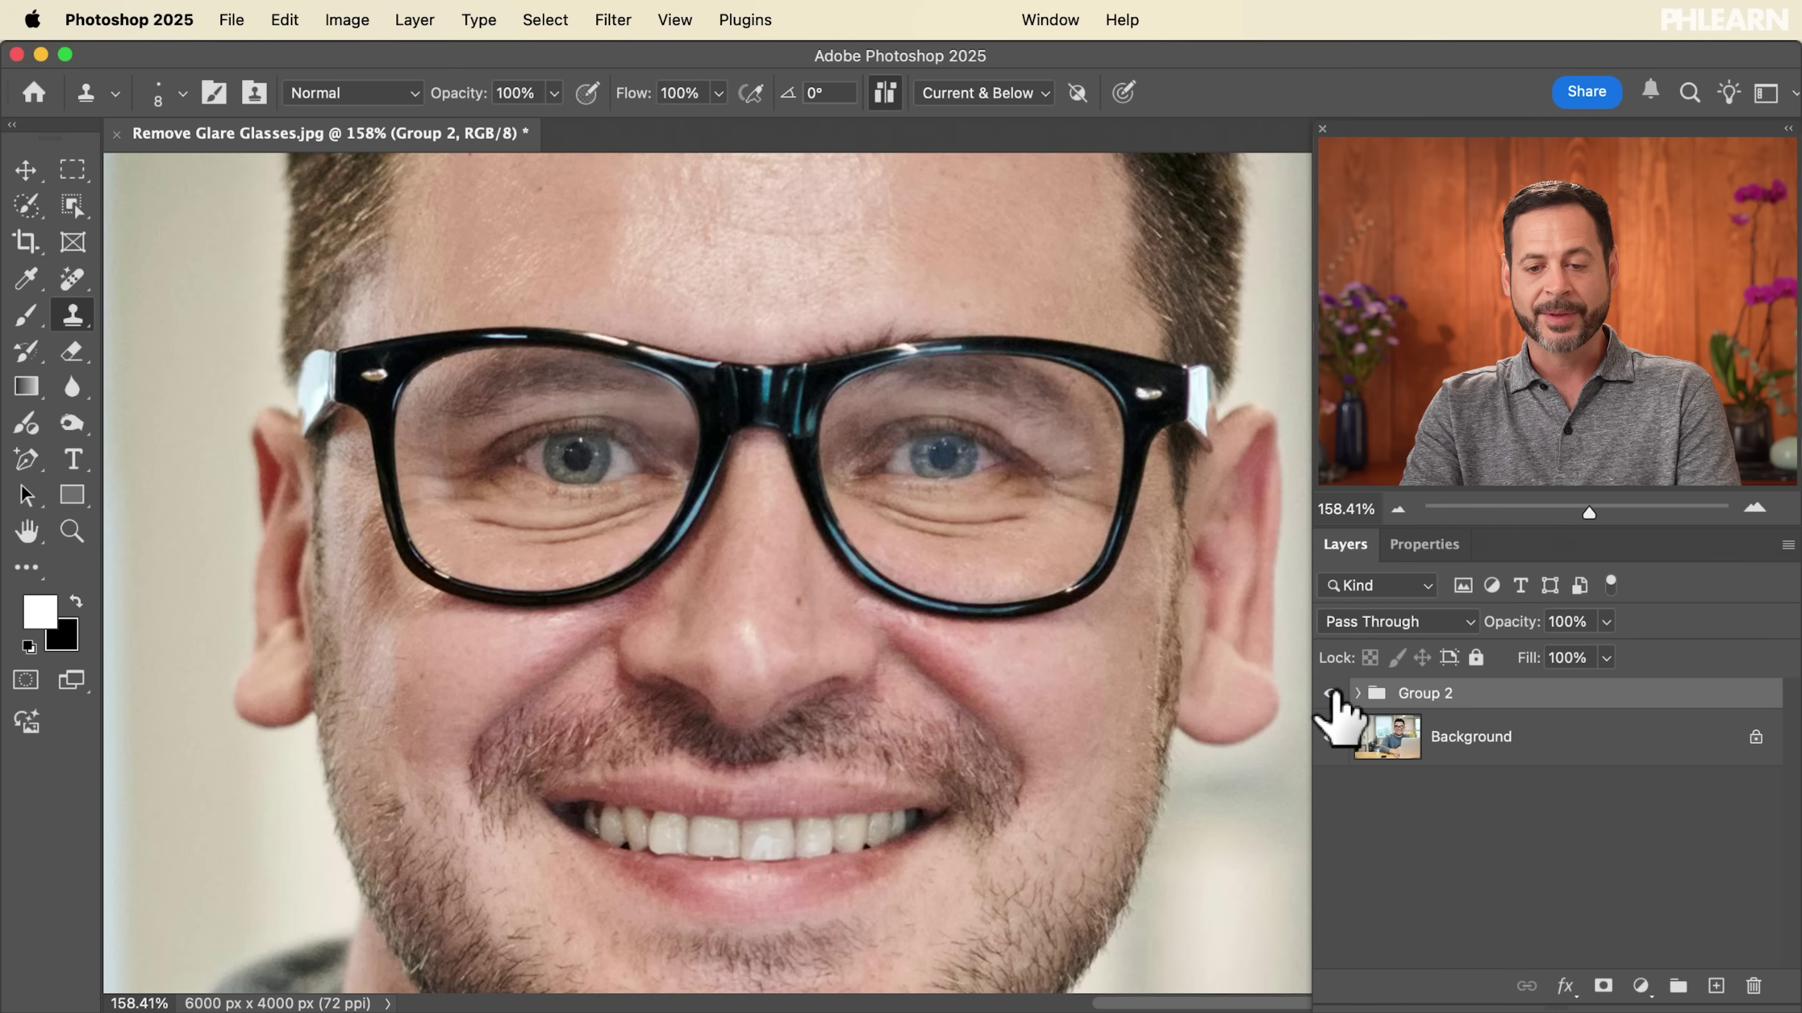
{"action": "left_click", "coordinate": [1332, 694]}
{"action": "left_click", "coordinate": [1332, 693]}
{"action": "left_click", "coordinate": [1332, 694]}
{"action": "left_click", "coordinate": [1332, 694]}
{"action": "left_click", "coordinate": [1332, 693]}
{"action": "left_click", "coordinate": [1331, 694]}
{"action": "left_click", "coordinate": [1332, 693]}
{"action": "left_click", "coordinate": [1332, 693]}
{"action": "key", "text": "super+equal"}
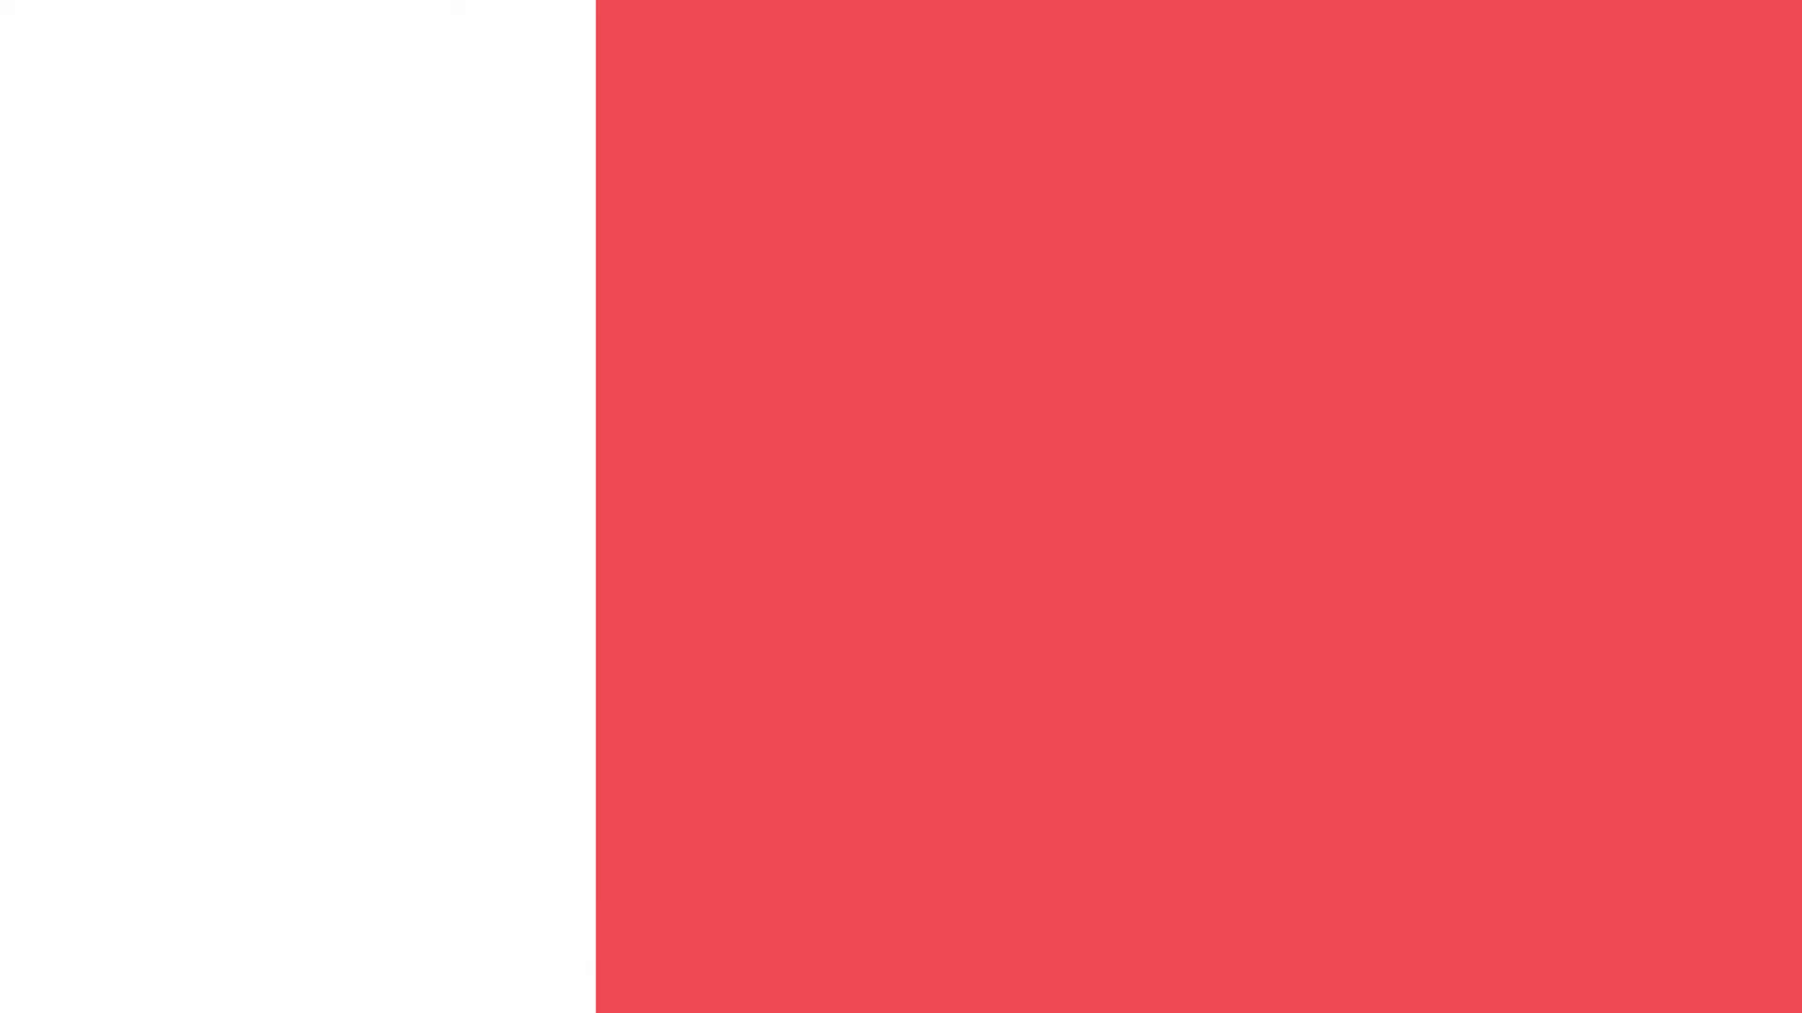